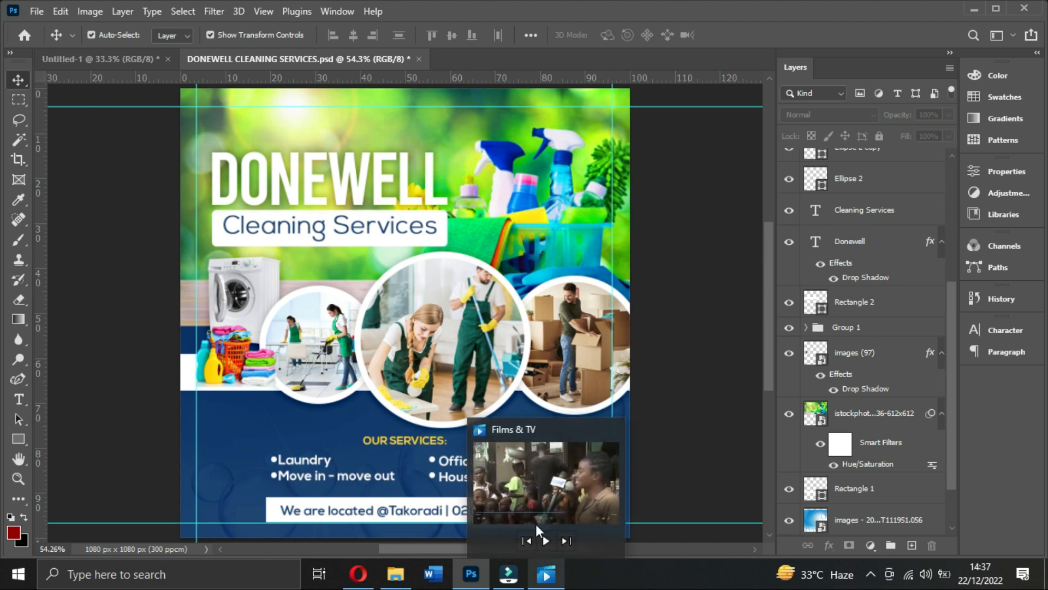
- Switch to the Opera browser and look through the image files in the Laundry folder on Google Drive
{"action": "left_click", "coordinate": [687, 327]}
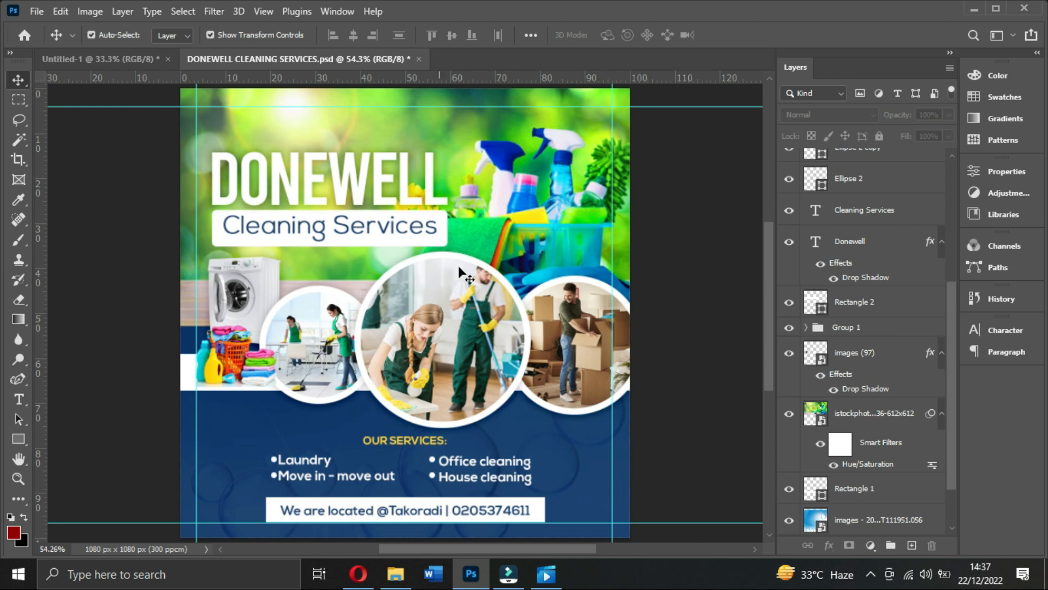
{"action": "left_click", "coordinate": [366, 577]}
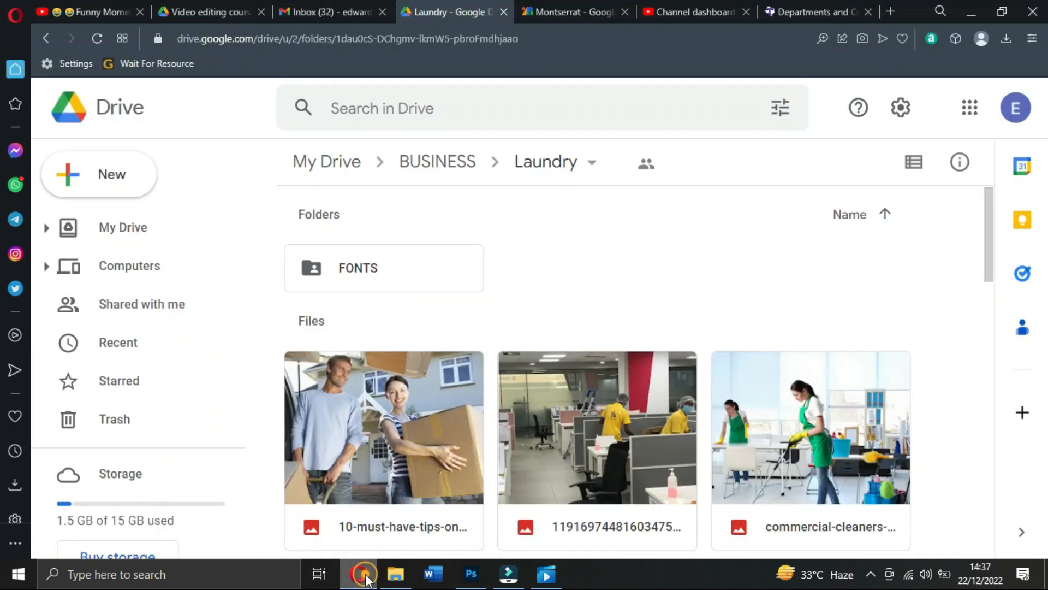
{"action": "scroll", "coordinate": [467, 390], "scroll_direction": "down", "scroll_amount": 1}
{"action": "scroll", "coordinate": [468, 392], "scroll_direction": "down", "scroll_amount": 12}
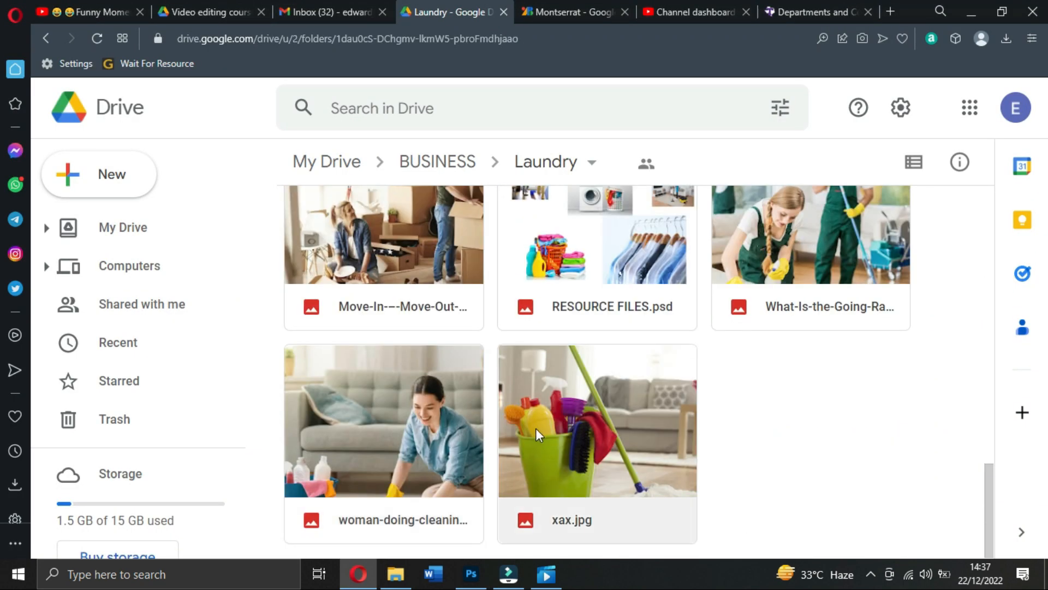
{"action": "scroll", "coordinate": [556, 425], "scroll_direction": "up", "scroll_amount": 12}
{"action": "scroll", "coordinate": [555, 423], "scroll_direction": "up", "scroll_amount": 6}
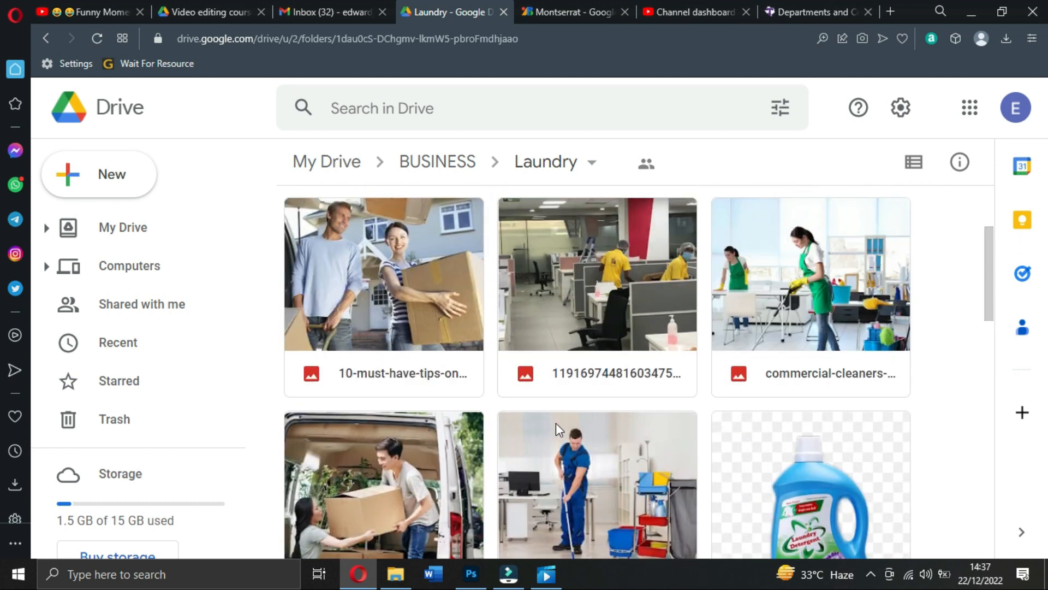
{"action": "scroll", "coordinate": [677, 374], "scroll_direction": "down", "scroll_amount": 1}
{"action": "scroll", "coordinate": [618, 375], "scroll_direction": "up", "scroll_amount": 2}
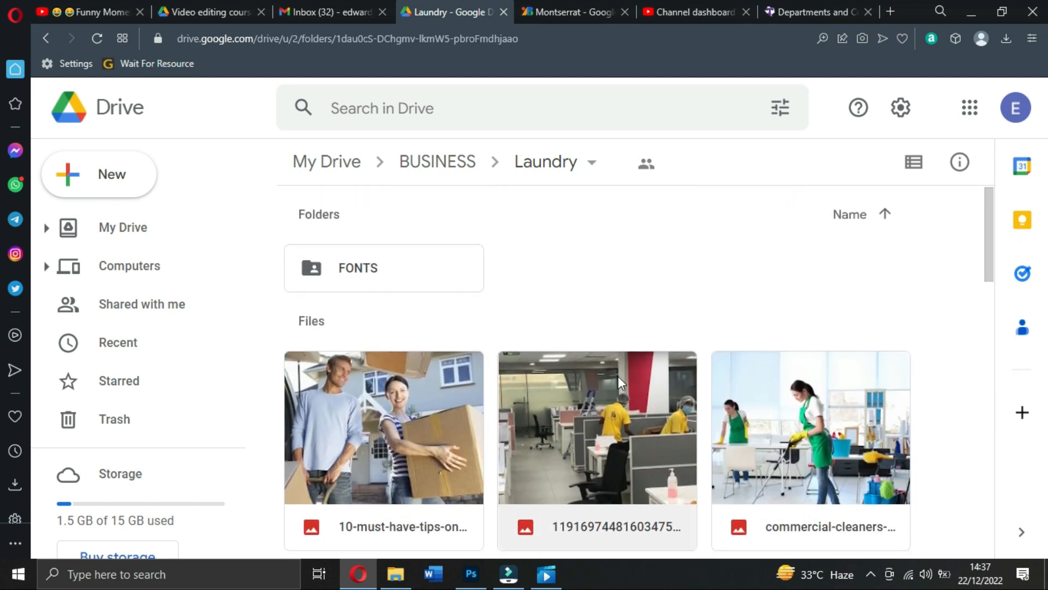
{"action": "scroll", "coordinate": [493, 404], "scroll_direction": "down", "scroll_amount": 1}
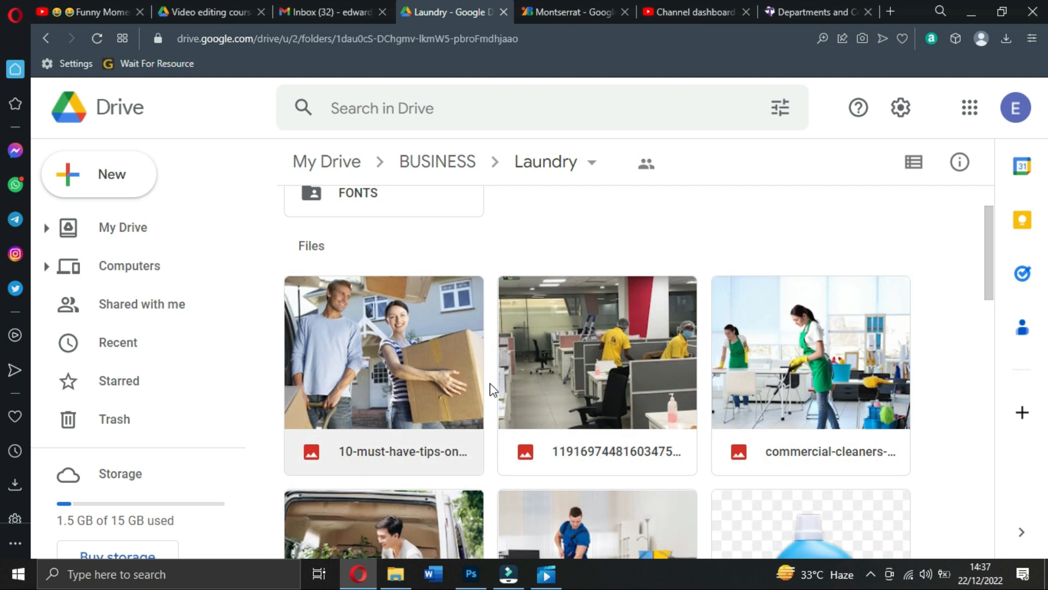
{"action": "scroll", "coordinate": [490, 382], "scroll_direction": "up", "scroll_amount": 1}
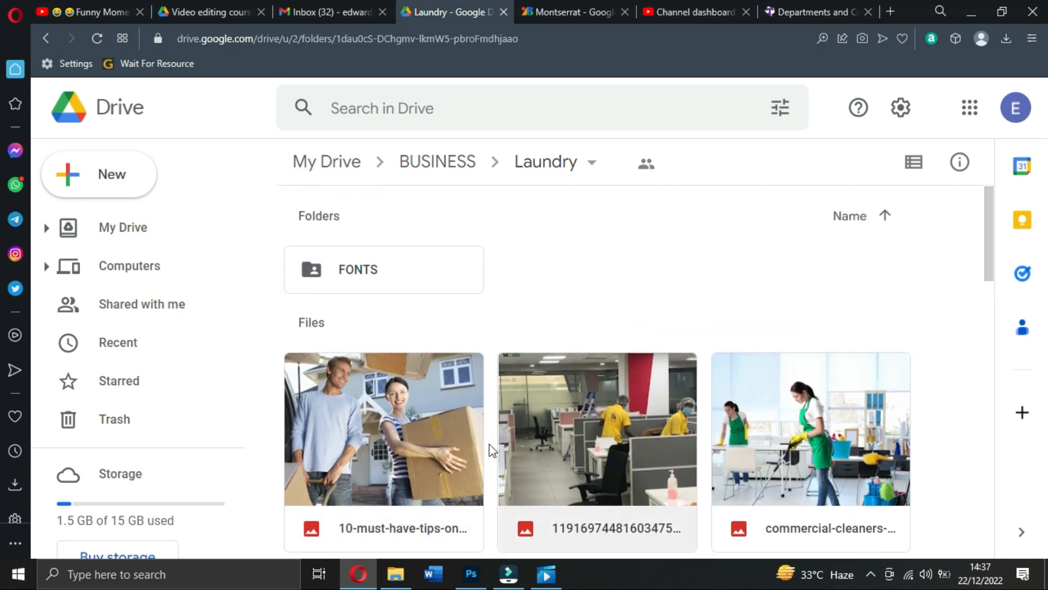
- Open the FONTS folder, look over its font files and return to the Laundry folder
{"action": "double_click", "coordinate": [373, 275]}
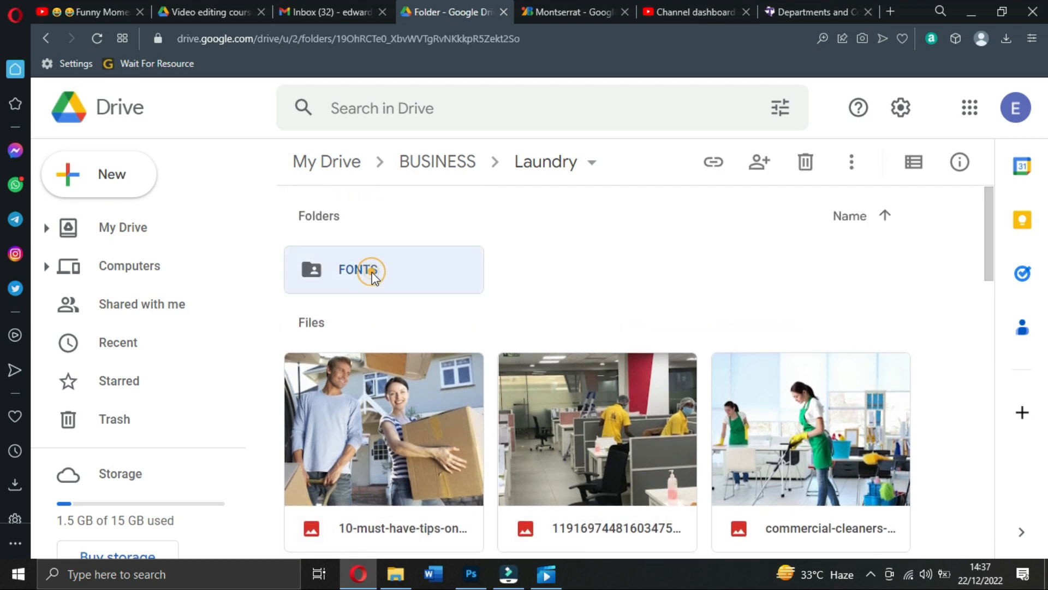
{"action": "scroll", "coordinate": [432, 309], "scroll_direction": "down", "scroll_amount": 1}
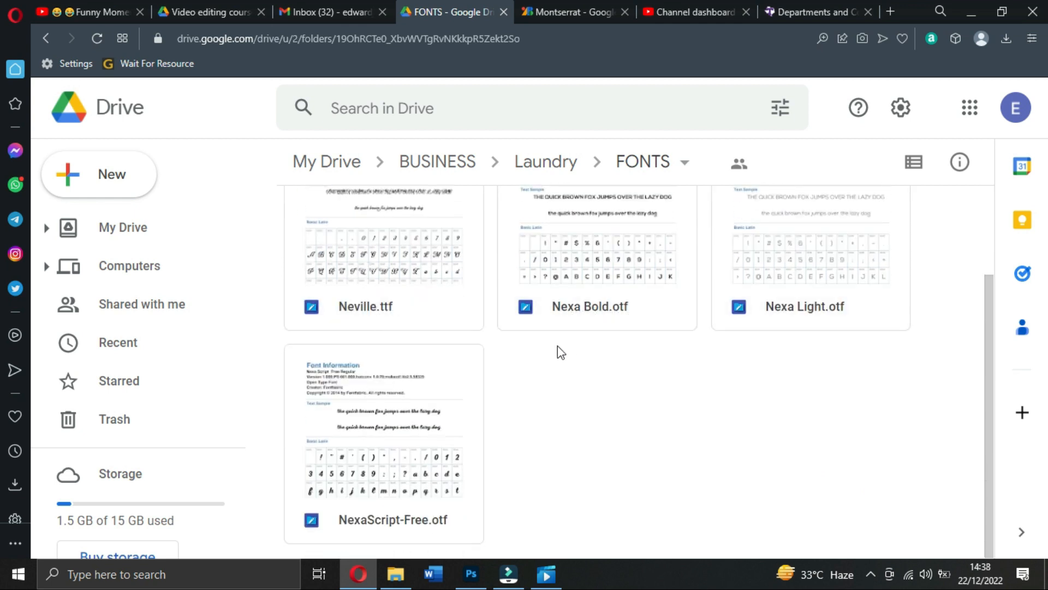
{"action": "scroll", "coordinate": [566, 350], "scroll_direction": "up", "scroll_amount": 3}
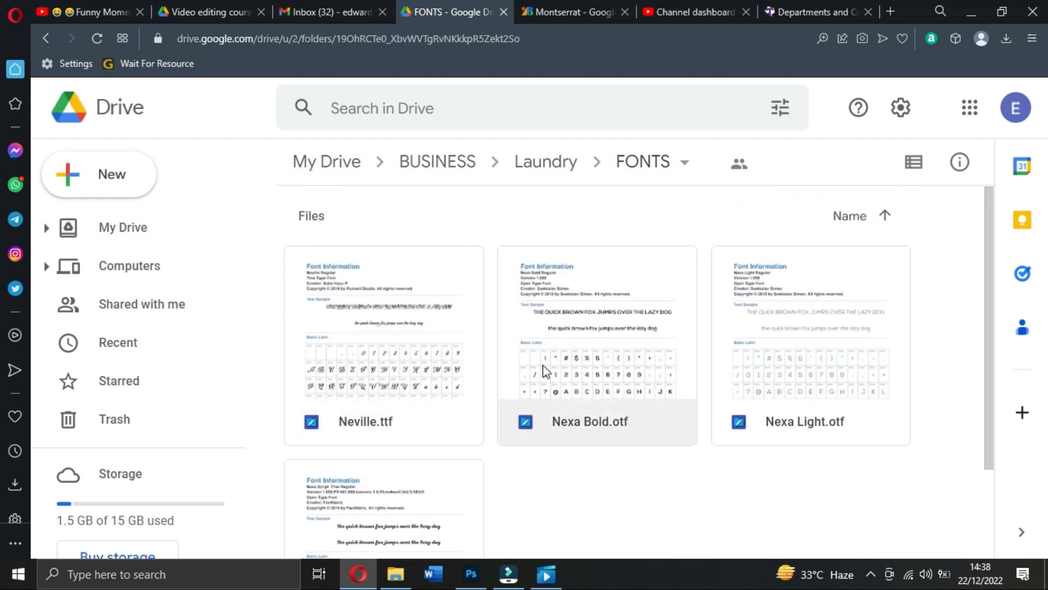
{"action": "left_click", "coordinate": [45, 40]}
- Look through the remaining Laundry folder files and find RESOURCE FILES.psd
{"action": "scroll", "coordinate": [519, 366], "scroll_direction": "down", "scroll_amount": 7}
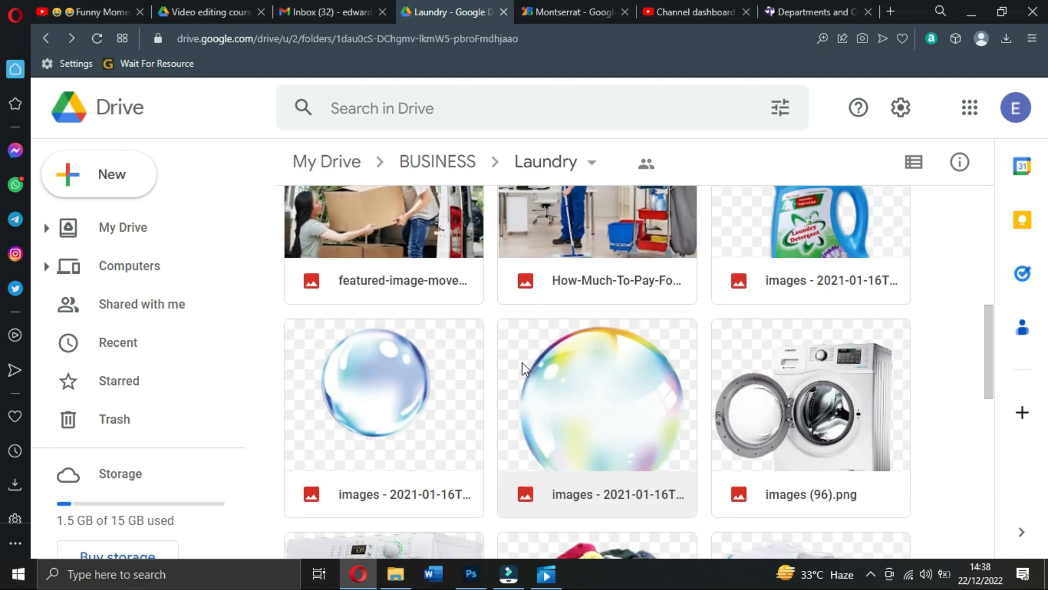
{"action": "scroll", "coordinate": [523, 365], "scroll_direction": "down", "scroll_amount": 10}
{"action": "scroll", "coordinate": [521, 362], "scroll_direction": "up", "scroll_amount": 2}
{"action": "scroll", "coordinate": [523, 363], "scroll_direction": "down", "scroll_amount": 3}
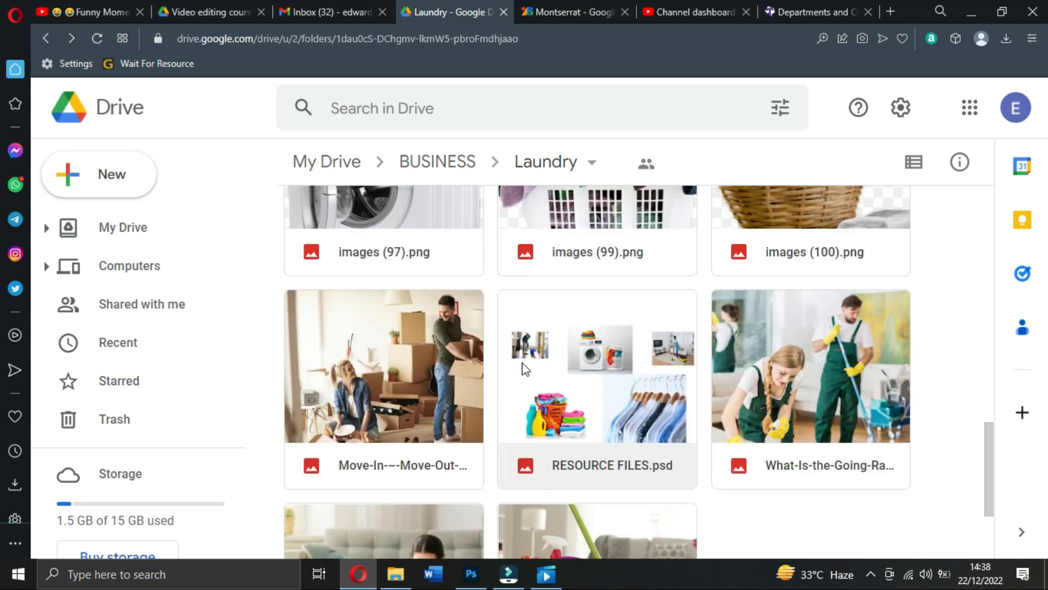
{"action": "scroll", "coordinate": [568, 362], "scroll_direction": "up", "scroll_amount": 1}
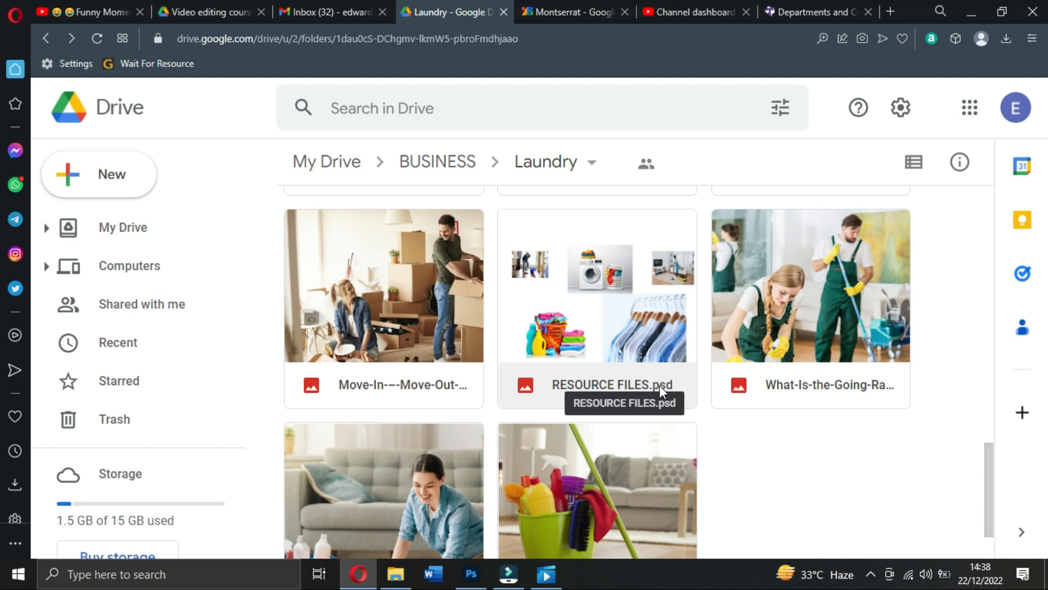
- Switch to File Explorer and open RESOURCE FILES from the Downloads folder in Photoshop
{"action": "left_click", "coordinate": [471, 574]}
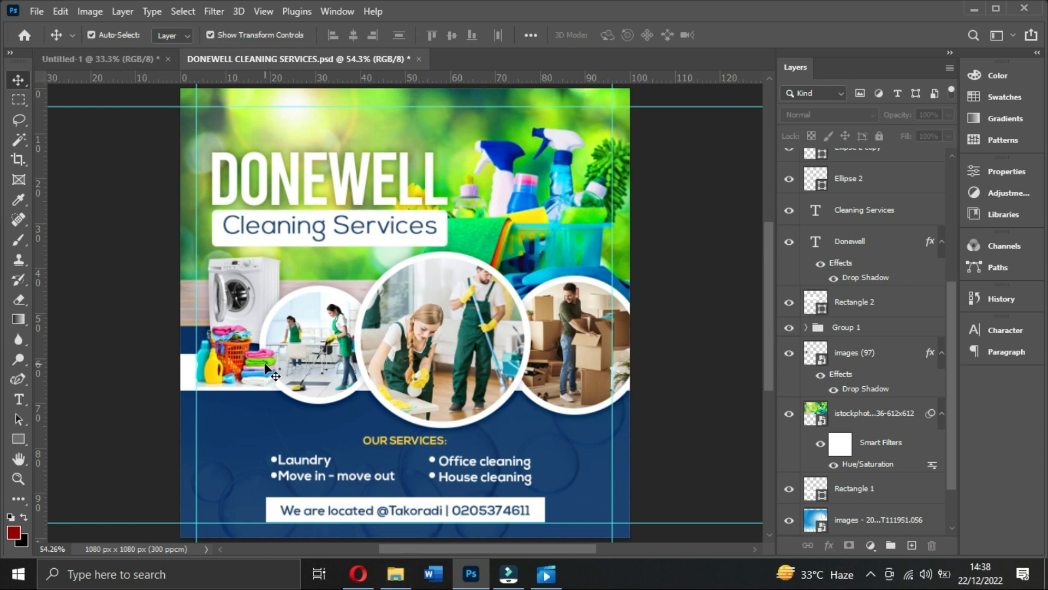
{"action": "left_click", "coordinate": [404, 574]}
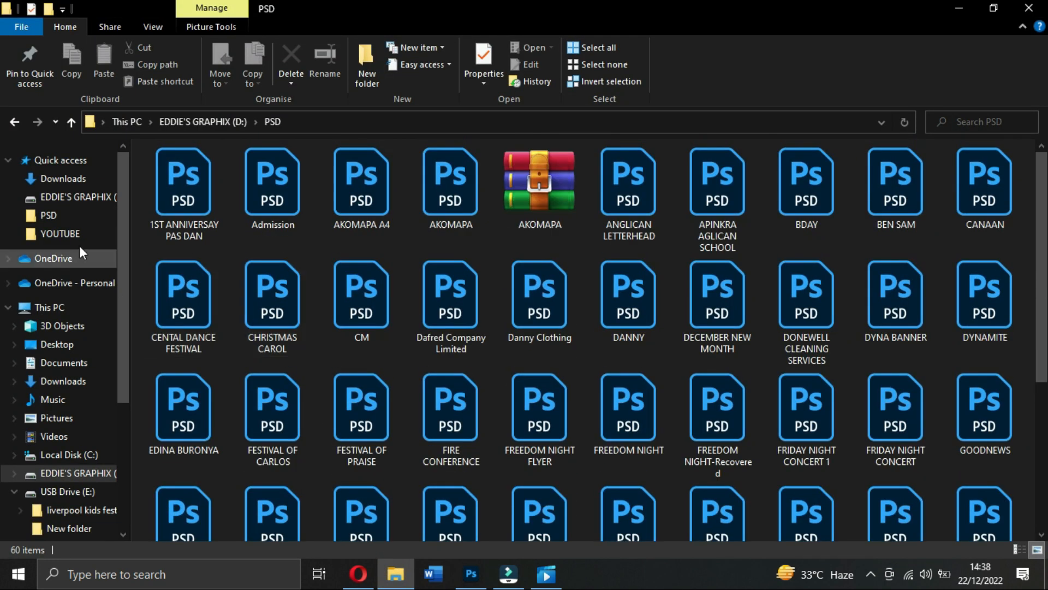
{"action": "left_click", "coordinate": [63, 178]}
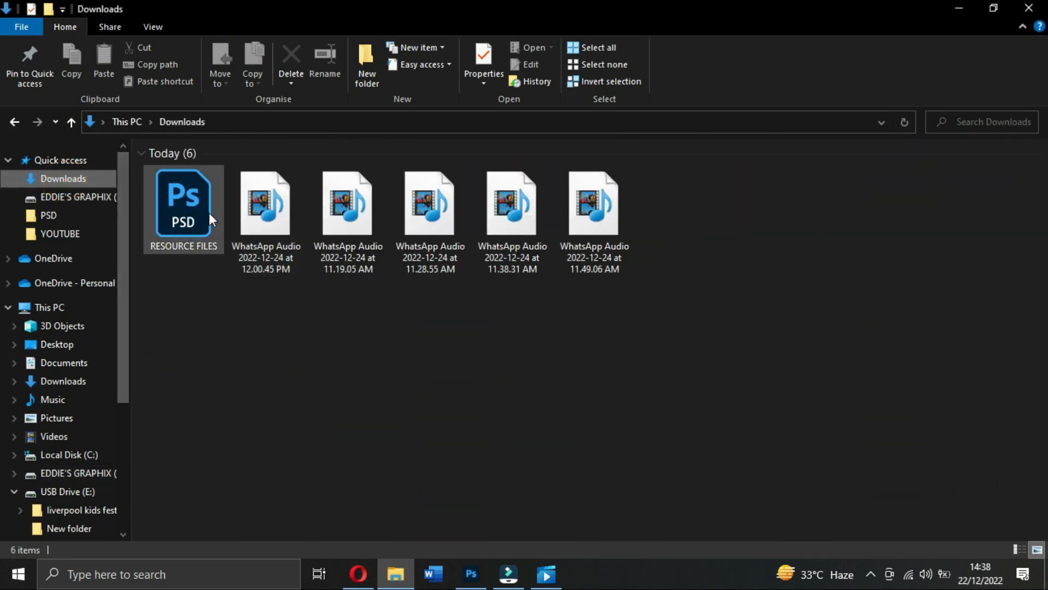
{"action": "double_click", "coordinate": [189, 224]}
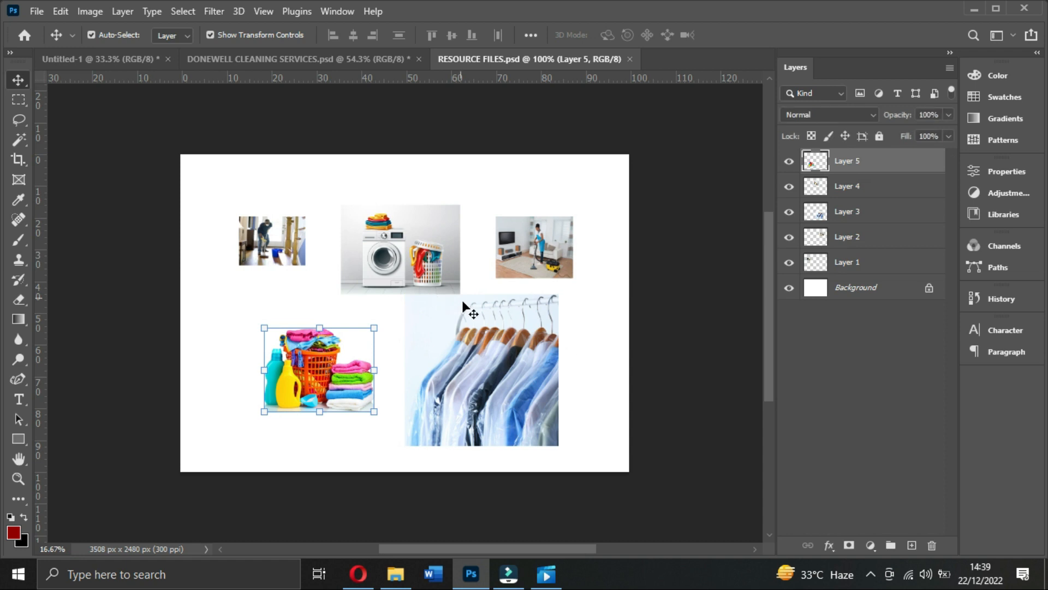
- Check the Laundry folder in the browser again and return to the DONEWELL CLEANING SERVICES.psd design in Photoshop
{"action": "left_click", "coordinate": [358, 573]}
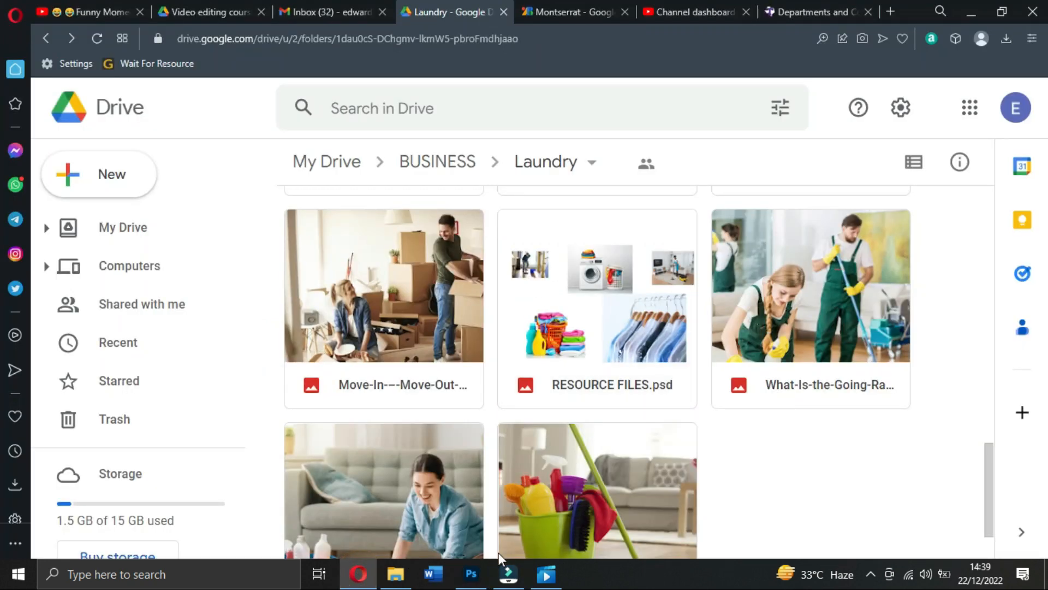
{"action": "left_click", "coordinate": [474, 574]}
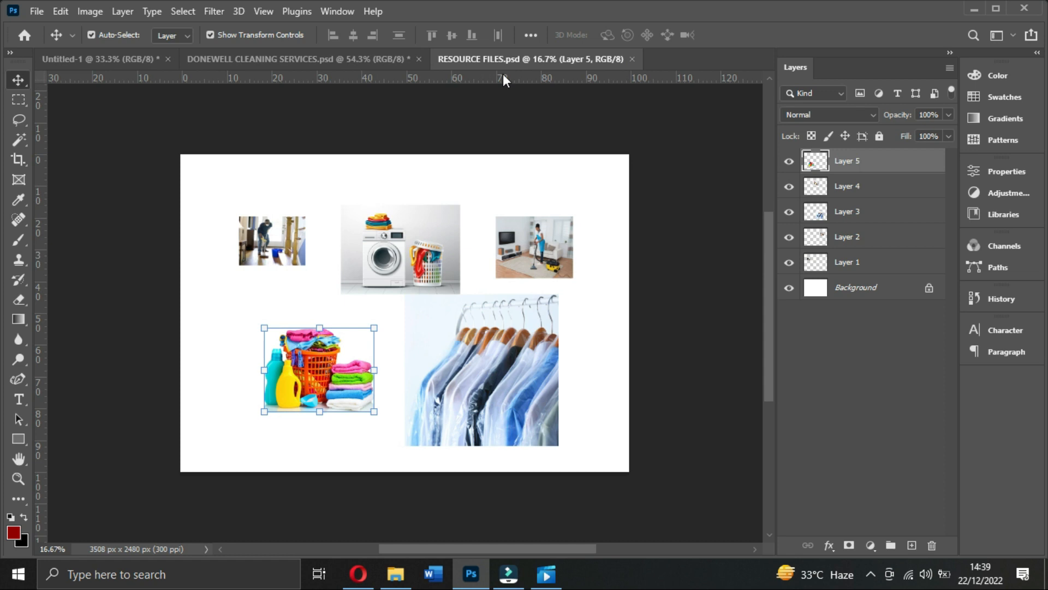
{"action": "left_click", "coordinate": [335, 57]}
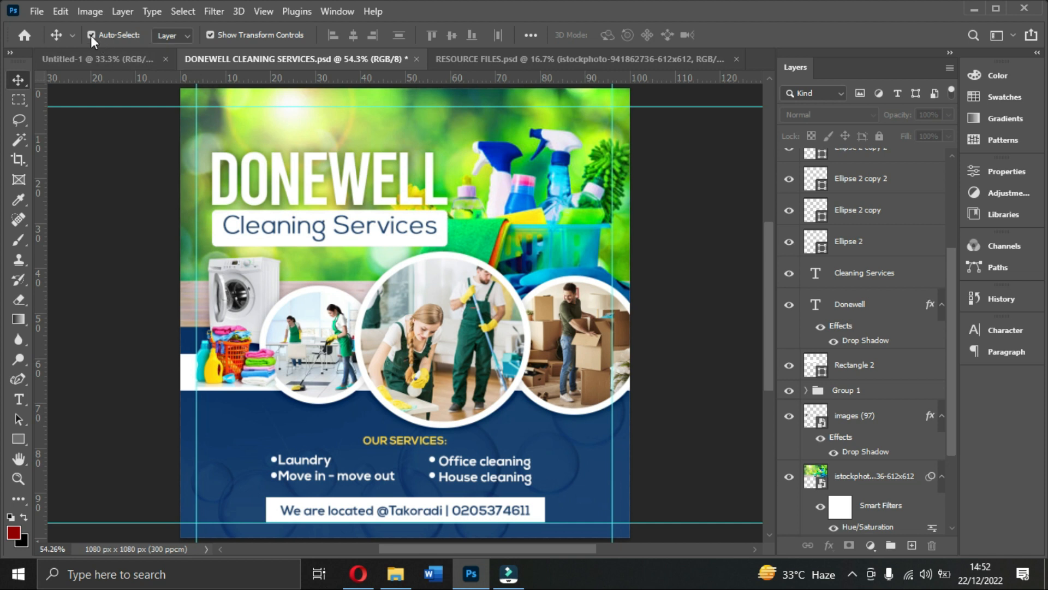
- Start a new document and choose the recent 1080 x 1080 px @ 300 ppcm preset
{"action": "left_click", "coordinate": [37, 11]}
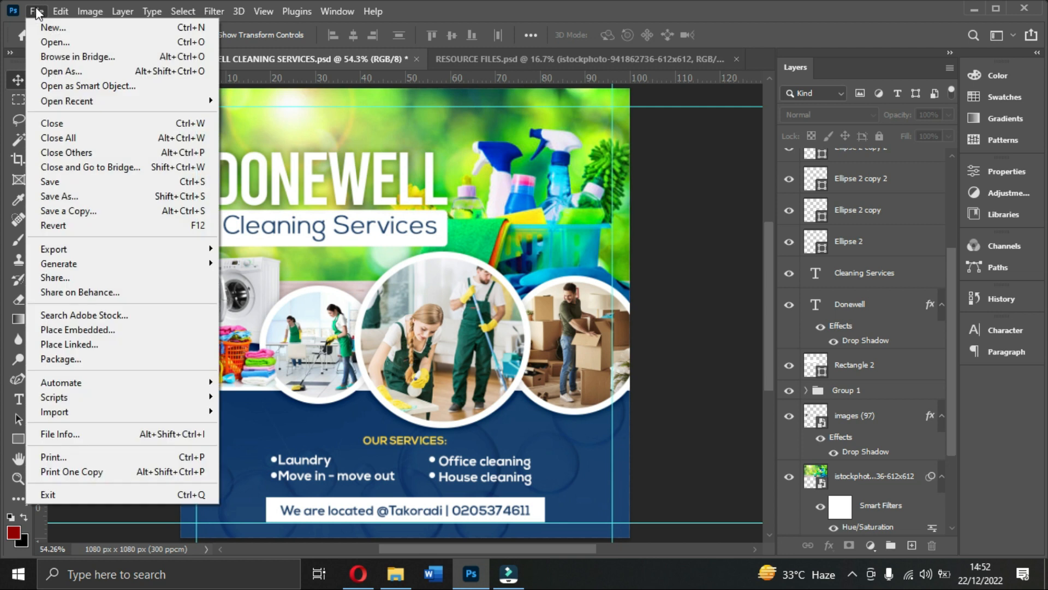
{"action": "left_click", "coordinate": [44, 26]}
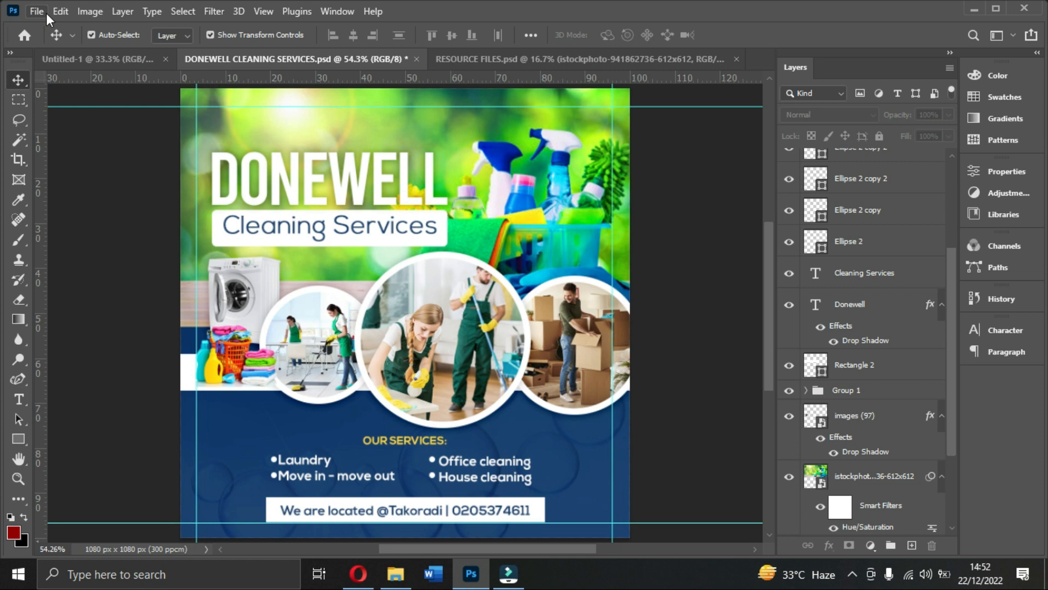
{"action": "key", "text": "ctrl+n"}
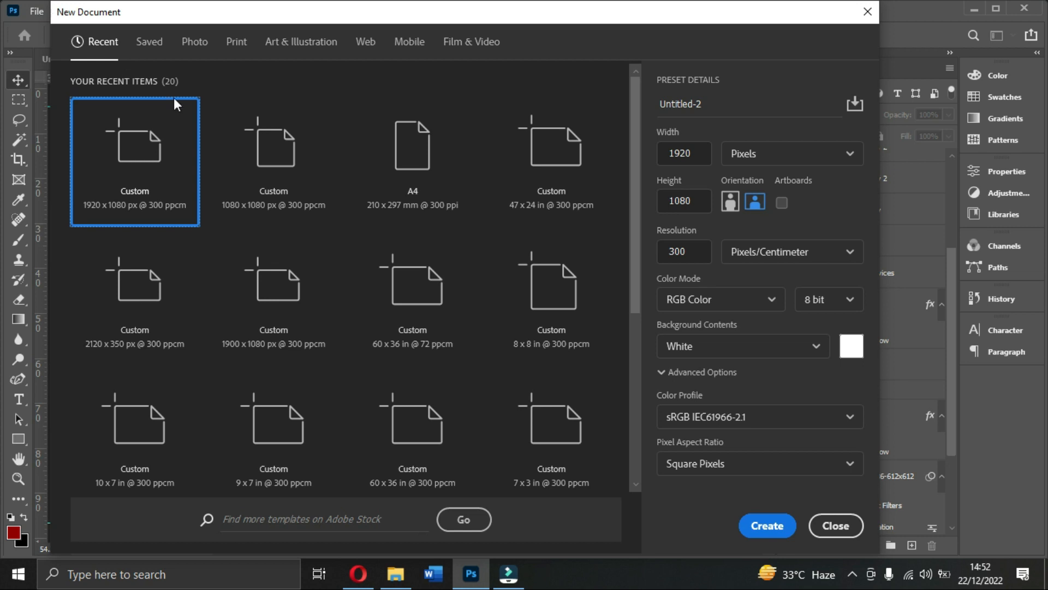
{"action": "left_click", "coordinate": [279, 169]}
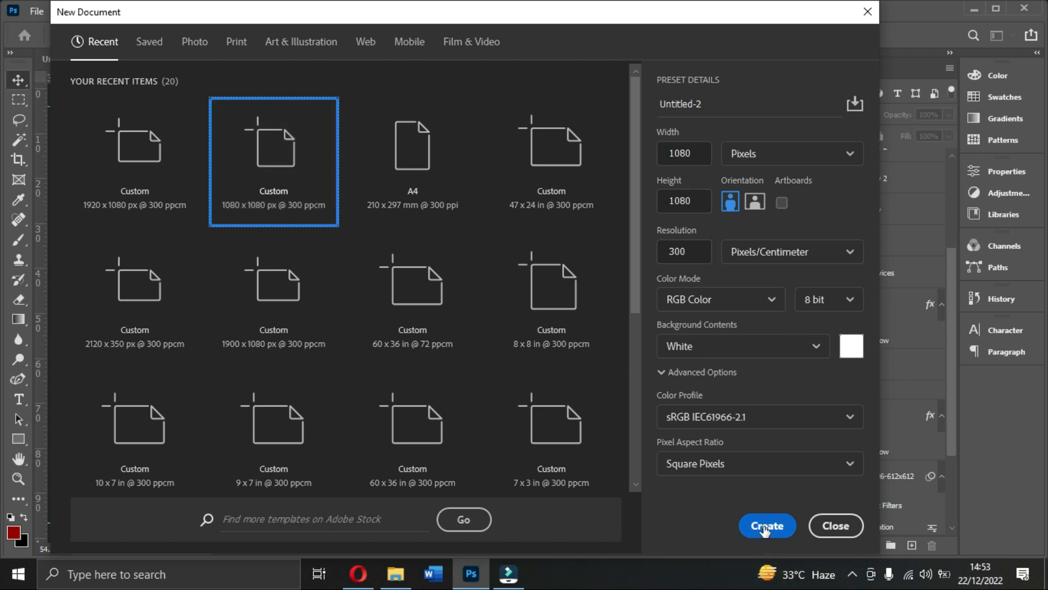
- Examine the available width units and the Print document presets, and return to the recent presets
{"action": "left_click", "coordinate": [759, 164]}
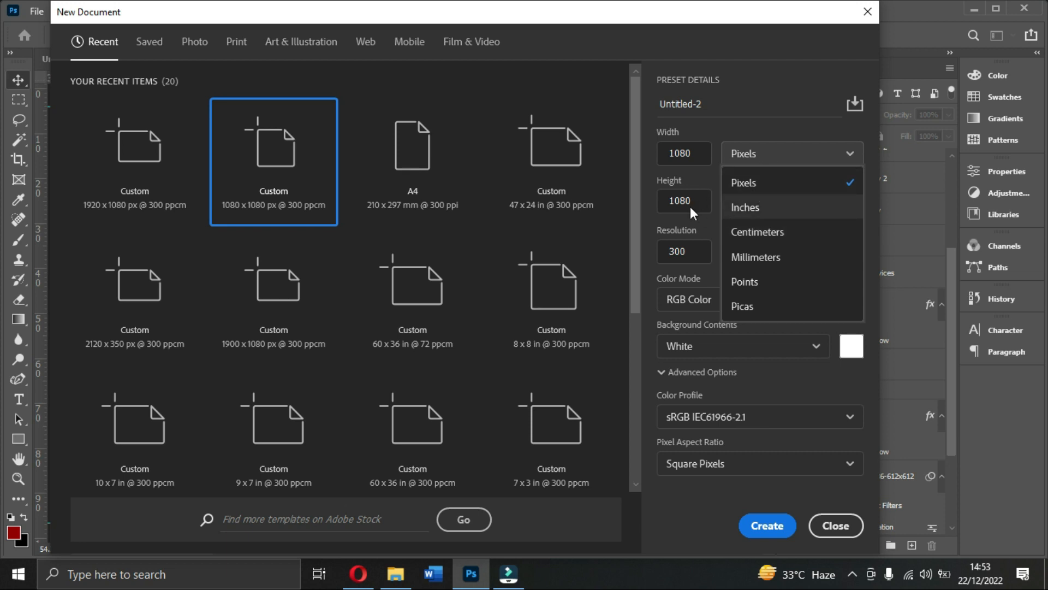
{"action": "left_click", "coordinate": [693, 222]}
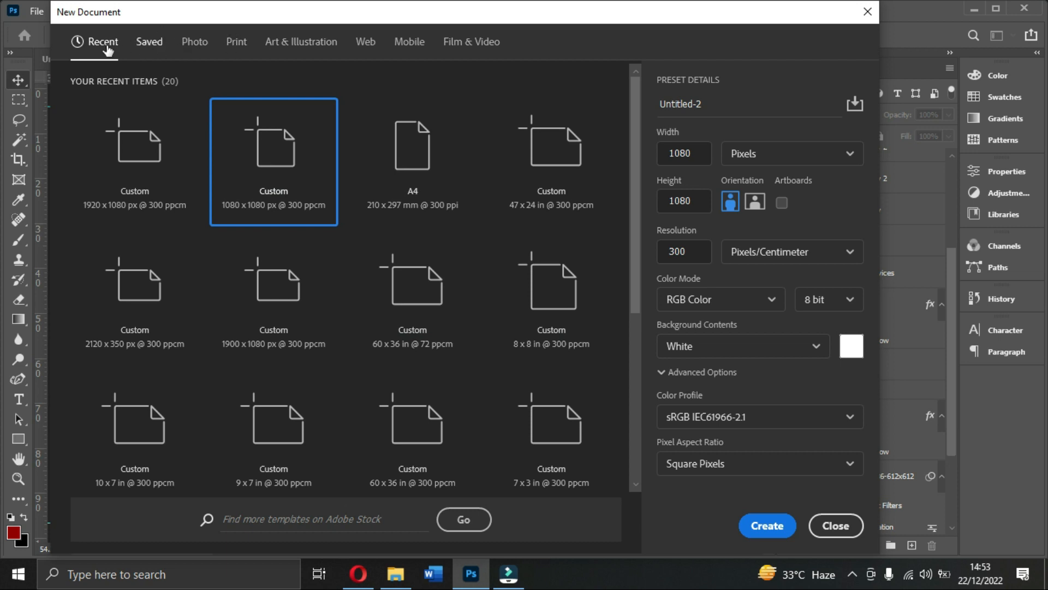
{"action": "left_click", "coordinate": [233, 40]}
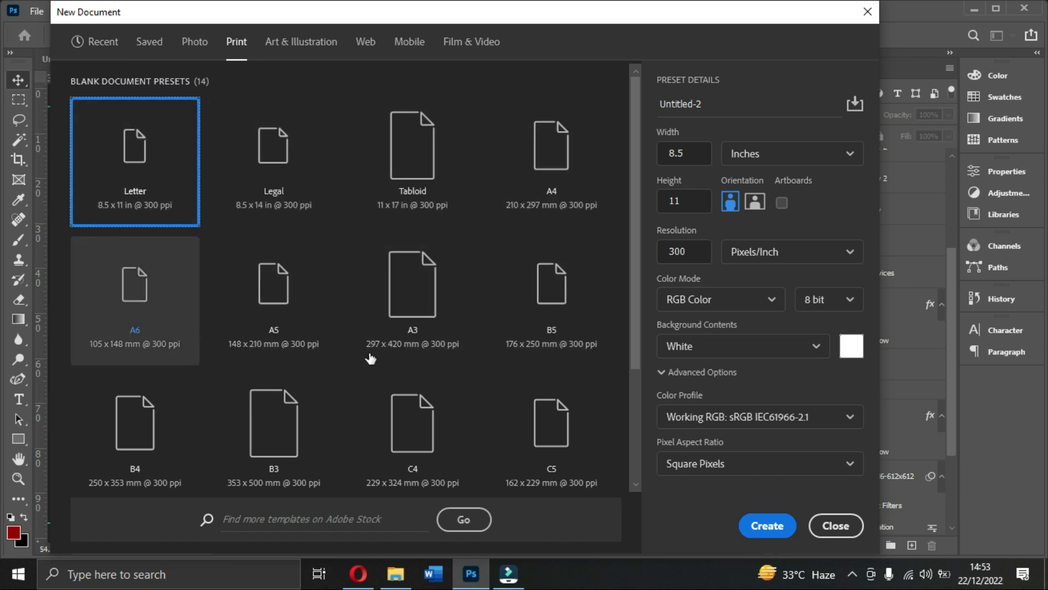
{"action": "scroll", "coordinate": [396, 378], "scroll_direction": "down", "scroll_amount": 3}
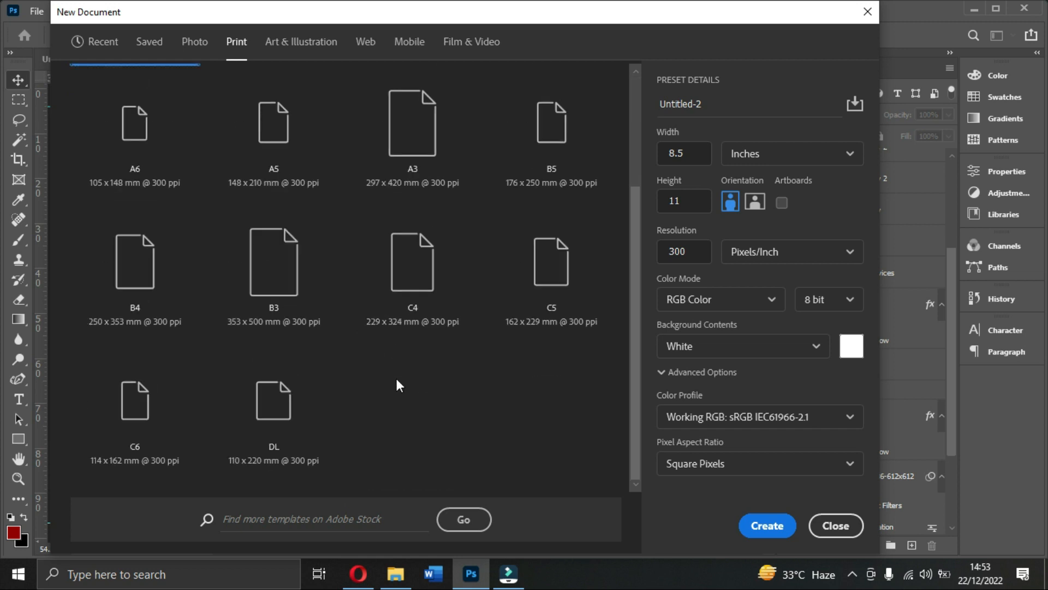
{"action": "scroll", "coordinate": [396, 378], "scroll_direction": "up", "scroll_amount": 3}
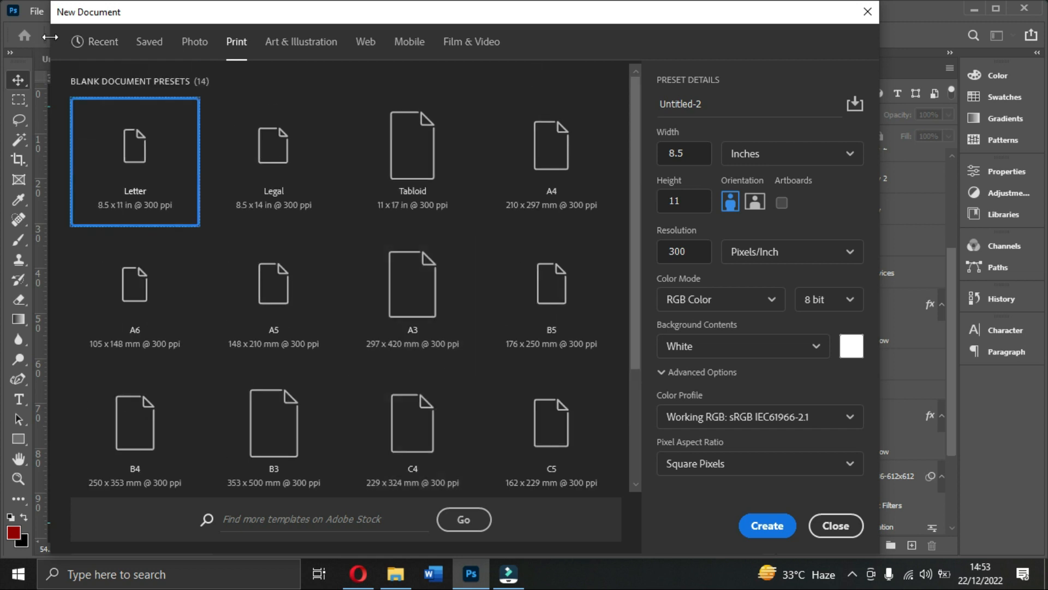
{"action": "left_click", "coordinate": [104, 43]}
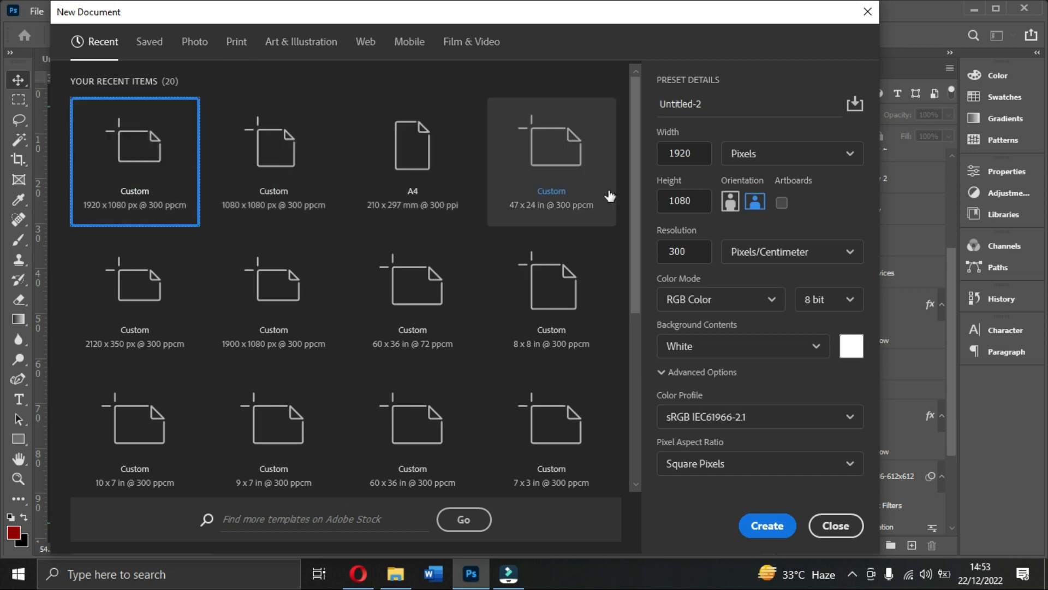
- Create a document named LAUNDRY FLYER from the recent 1080 x 1080 px @ 300 ppcm preset
{"action": "left_click", "coordinate": [292, 191]}
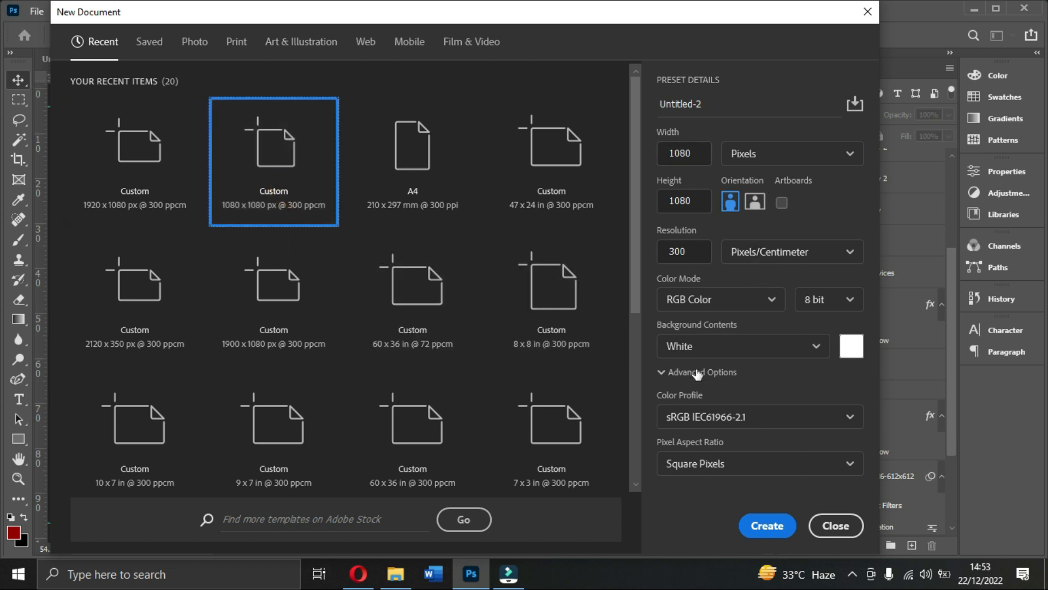
{"action": "left_click", "coordinate": [718, 101]}
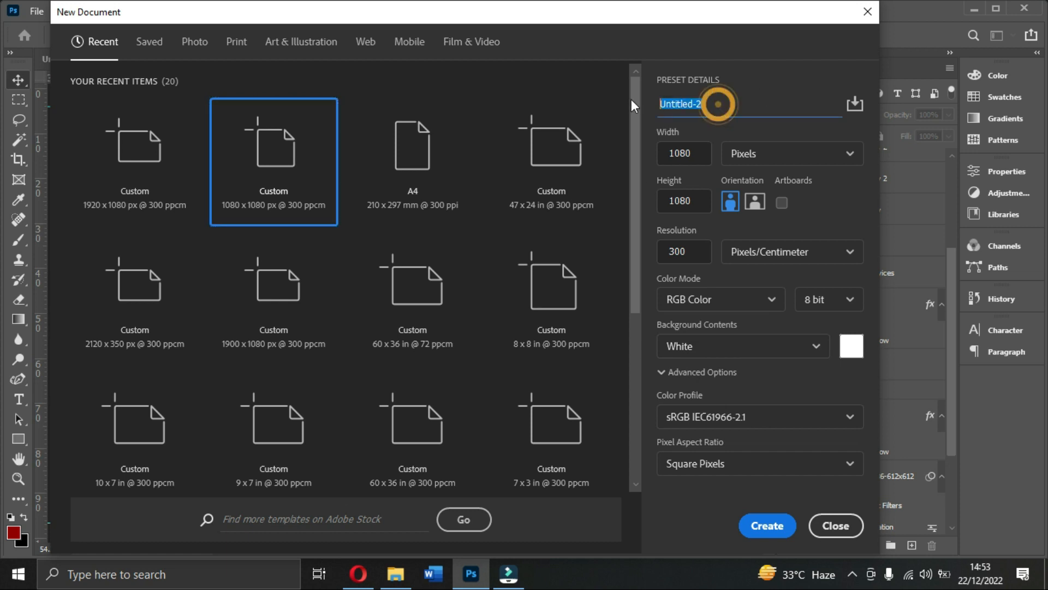
{"action": "type", "text": "LAUNDRY FLYER"}
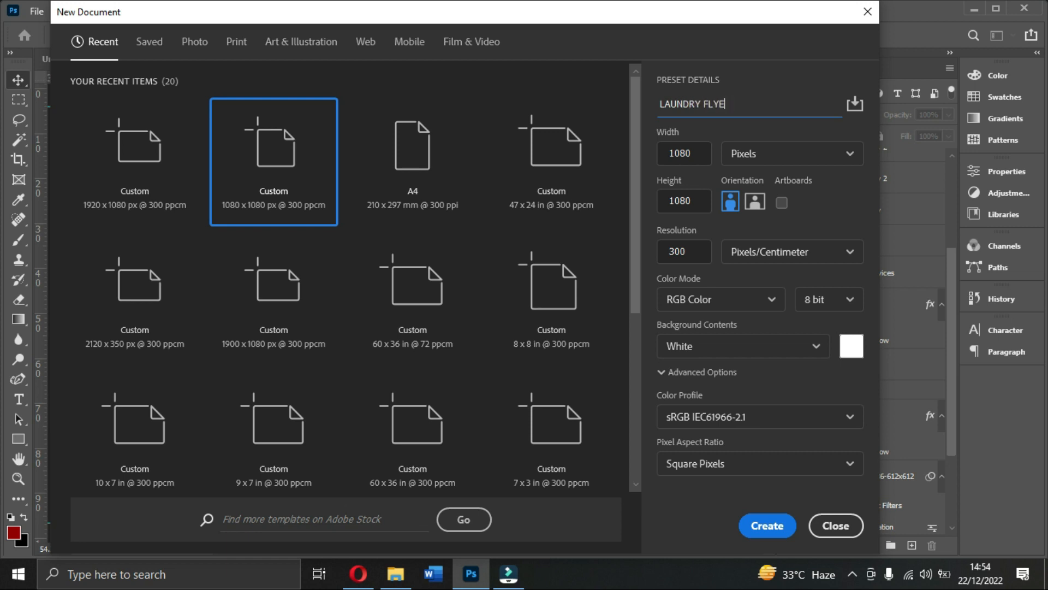
{"action": "left_click", "coordinate": [766, 525]}
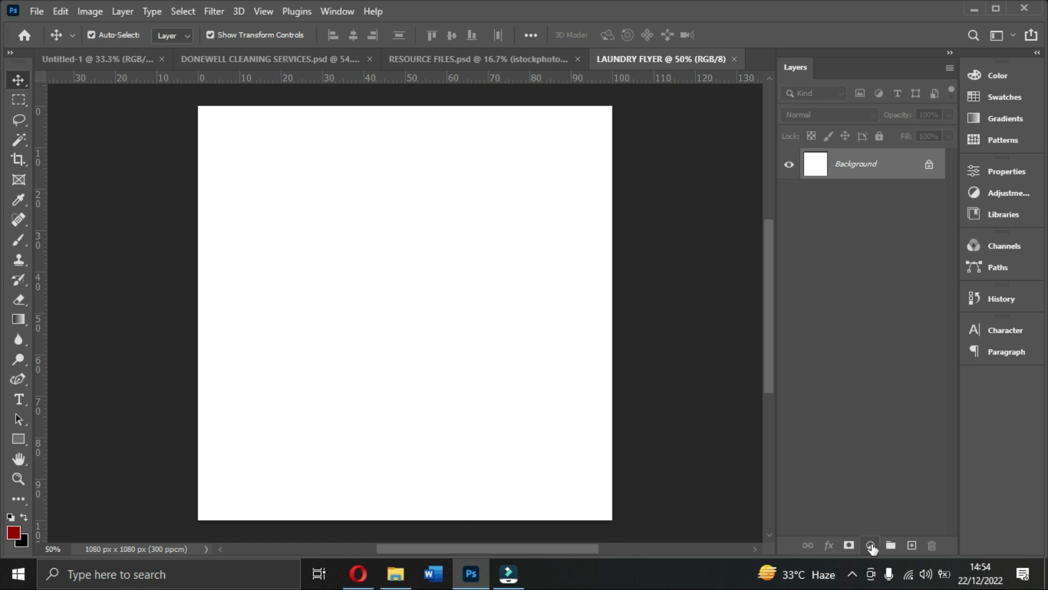
- Create a gradient fill layer using the dark blue Custom preset at the end of the preset list
{"action": "left_click", "coordinate": [871, 545]}
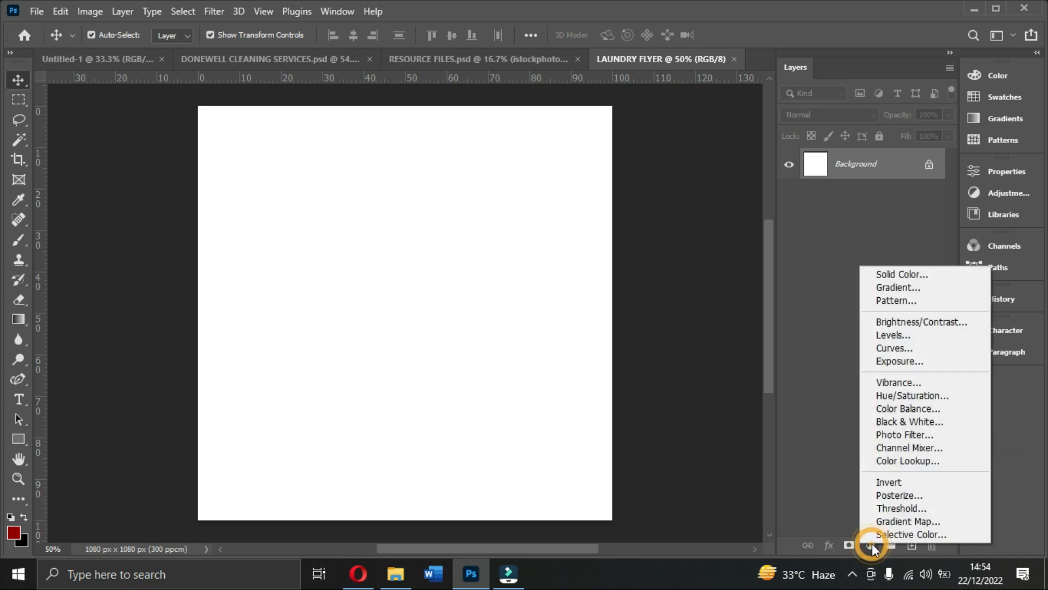
{"action": "left_click", "coordinate": [898, 287]}
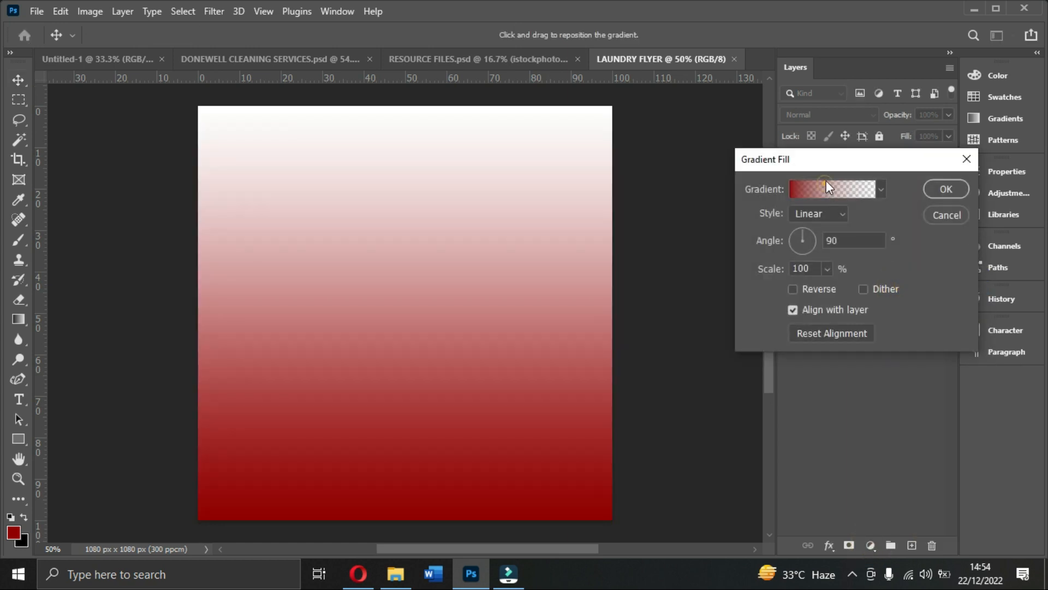
{"action": "left_click", "coordinate": [826, 186]}
{"action": "scroll", "coordinate": [774, 208], "scroll_direction": "down", "scroll_amount": 8}
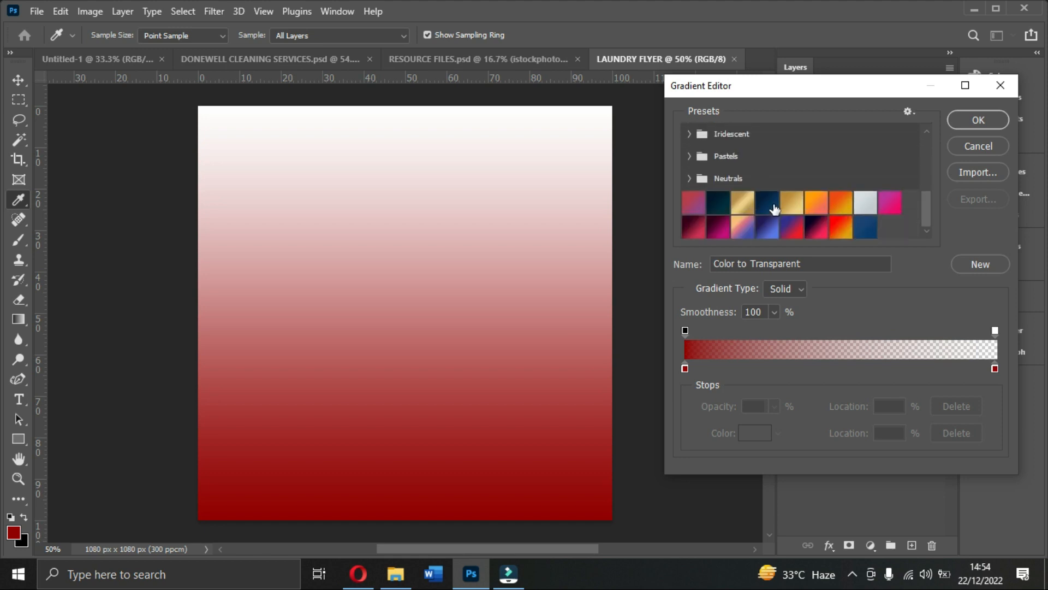
{"action": "left_click", "coordinate": [866, 227]}
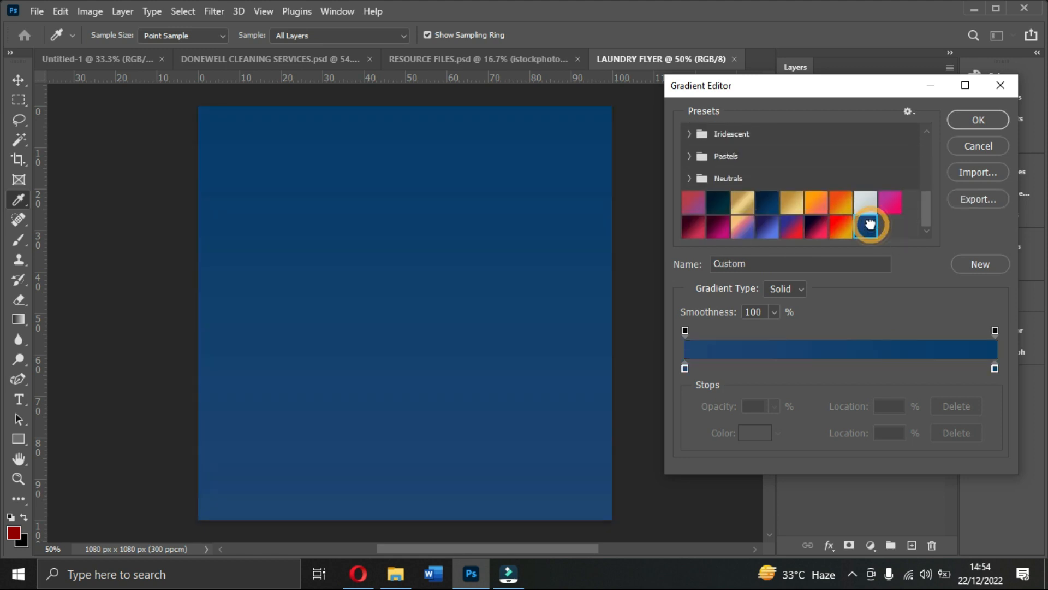
- Check the gradient's stop colours, #1f4576 and #073c6e, and accept the linear fill at 90° and 100% scale
{"action": "double_click", "coordinate": [684, 369]}
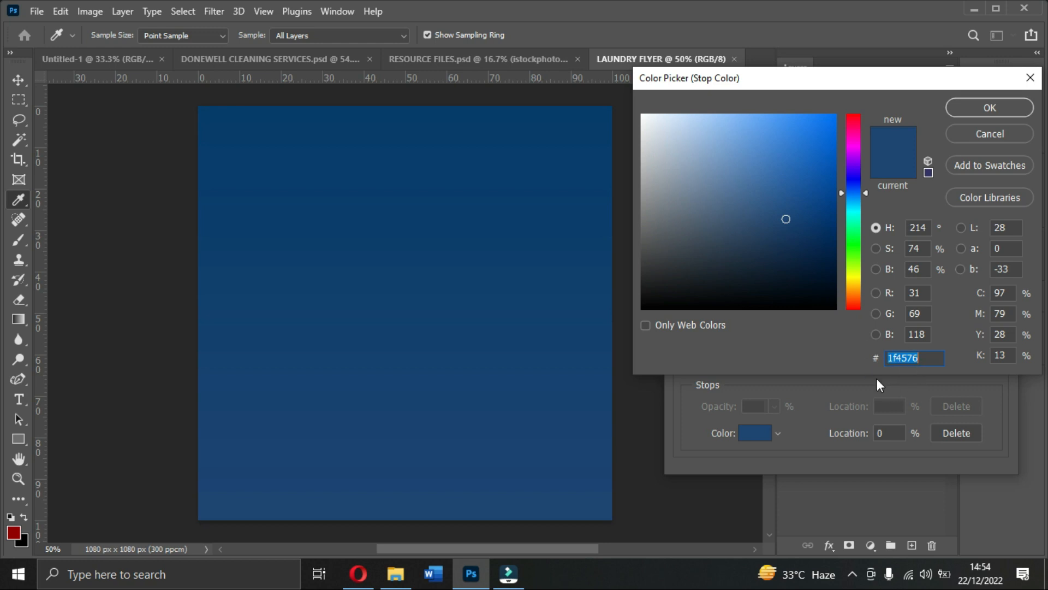
{"action": "left_click", "coordinate": [987, 107]}
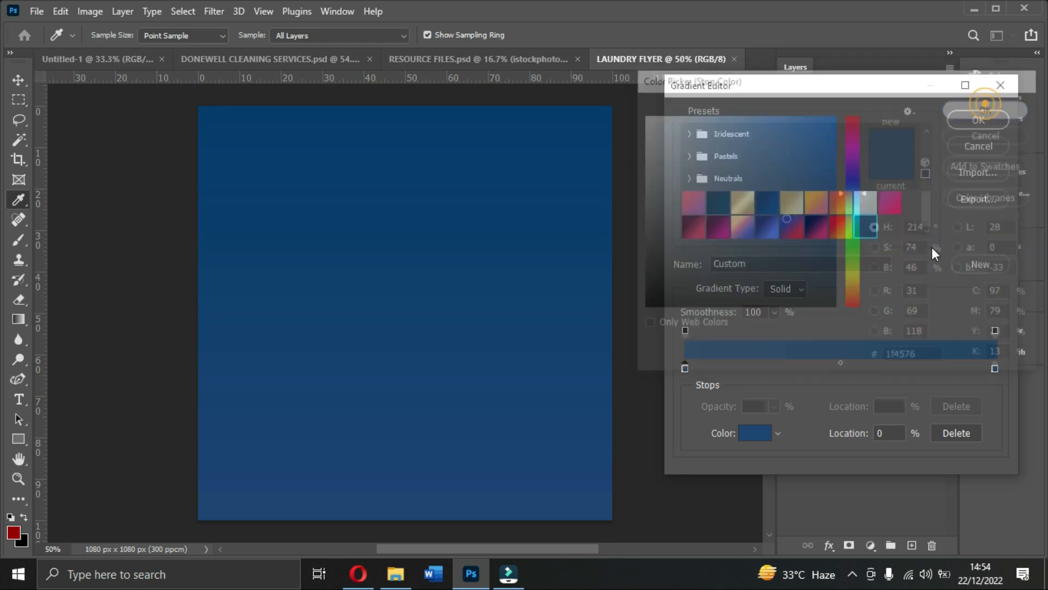
{"action": "left_click", "coordinate": [995, 369]}
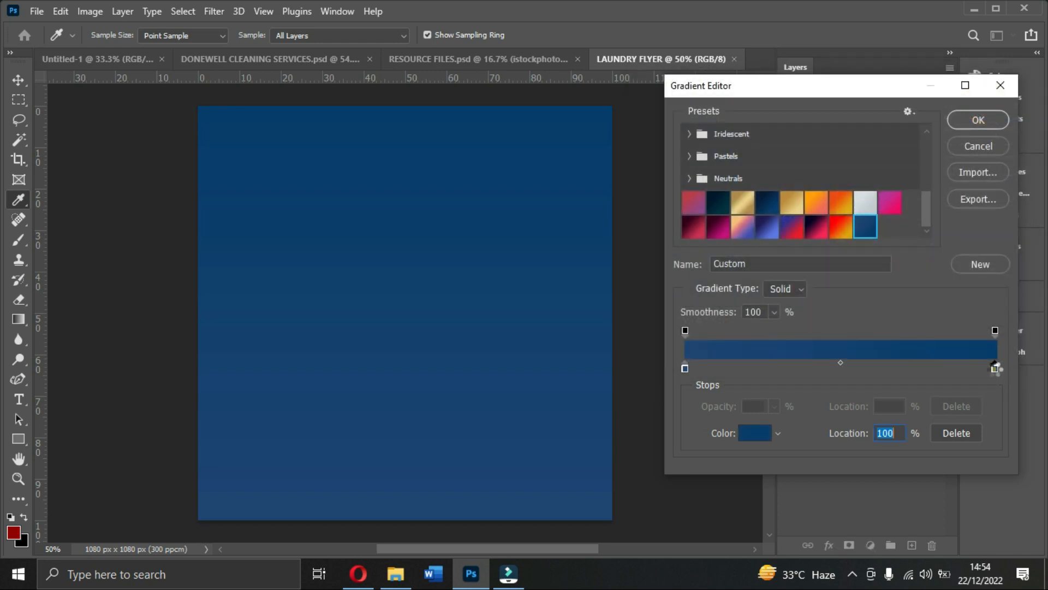
{"action": "double_click", "coordinate": [995, 369]}
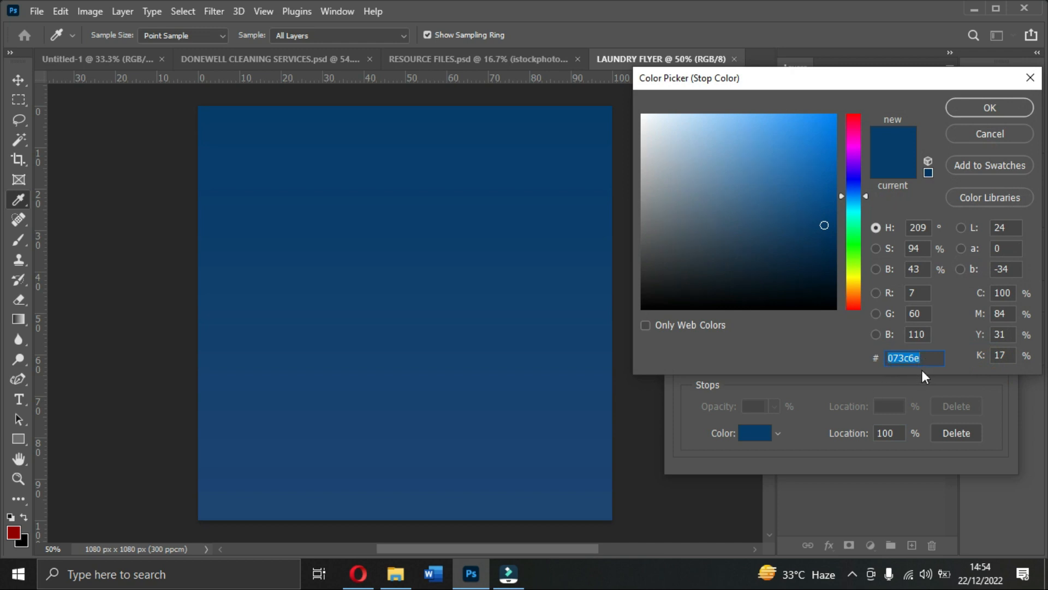
{"action": "left_click", "coordinate": [981, 108]}
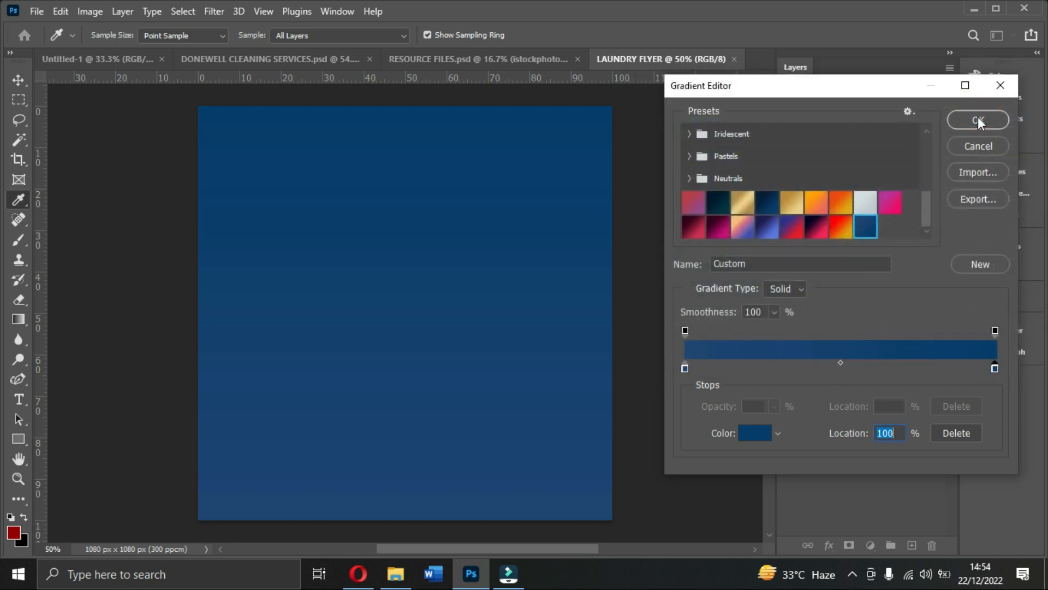
{"action": "left_click", "coordinate": [980, 118]}
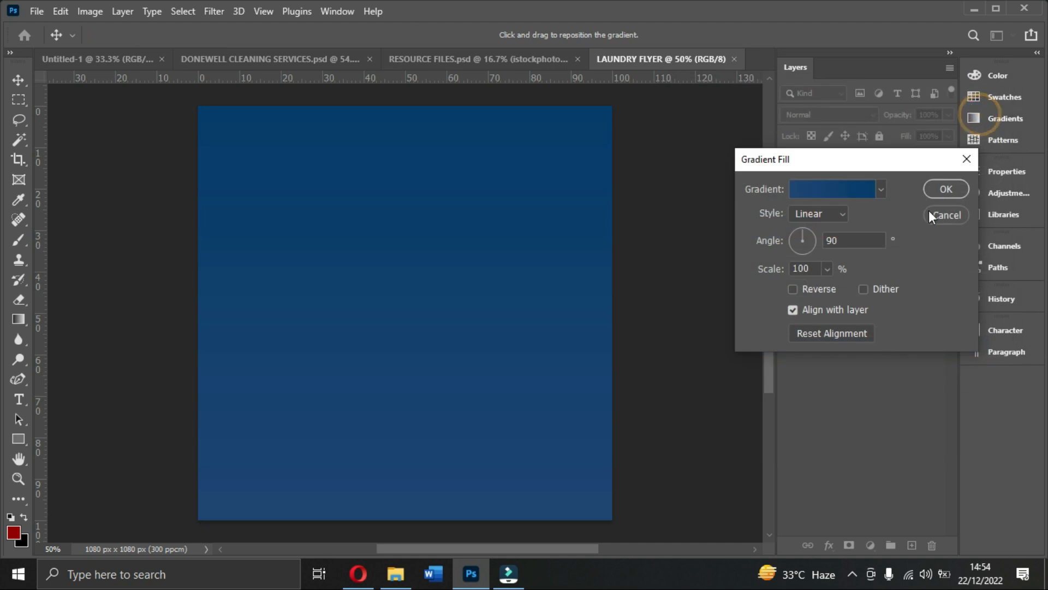
{"action": "left_click", "coordinate": [950, 187]}
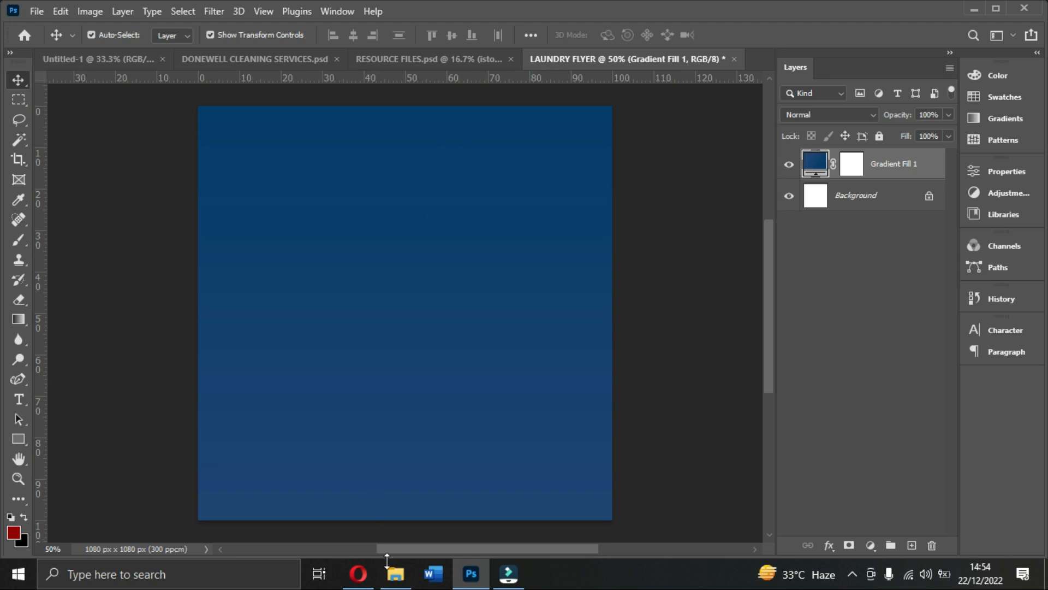
- Look over the Laundry folder images in File Explorer and the cleaning-supplies image in RESOURCE FILES.psd
{"action": "left_click", "coordinate": [394, 572]}
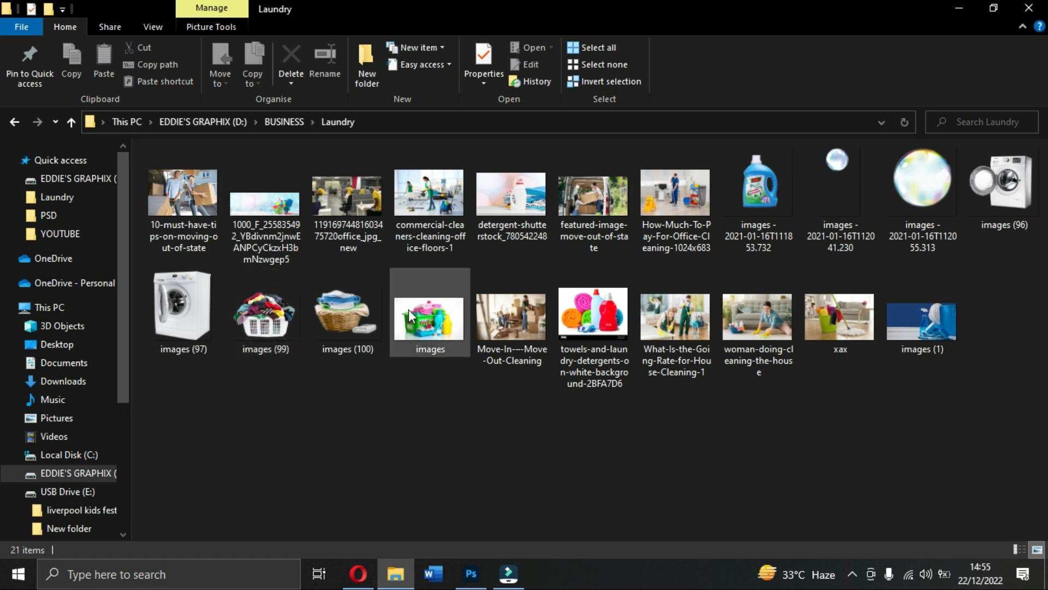
{"action": "left_click", "coordinate": [471, 573]}
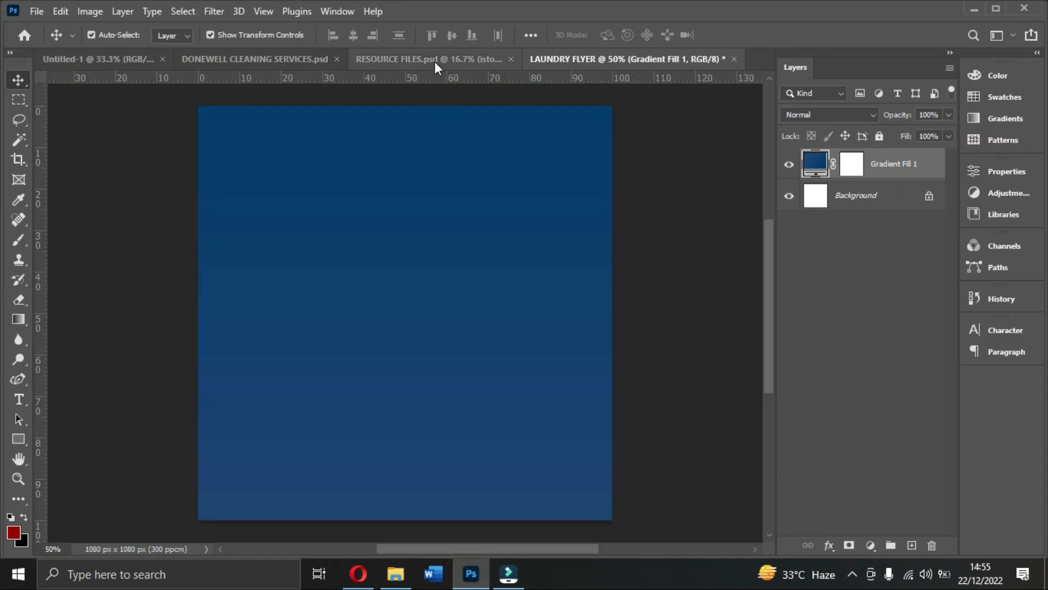
{"action": "left_click", "coordinate": [435, 61]}
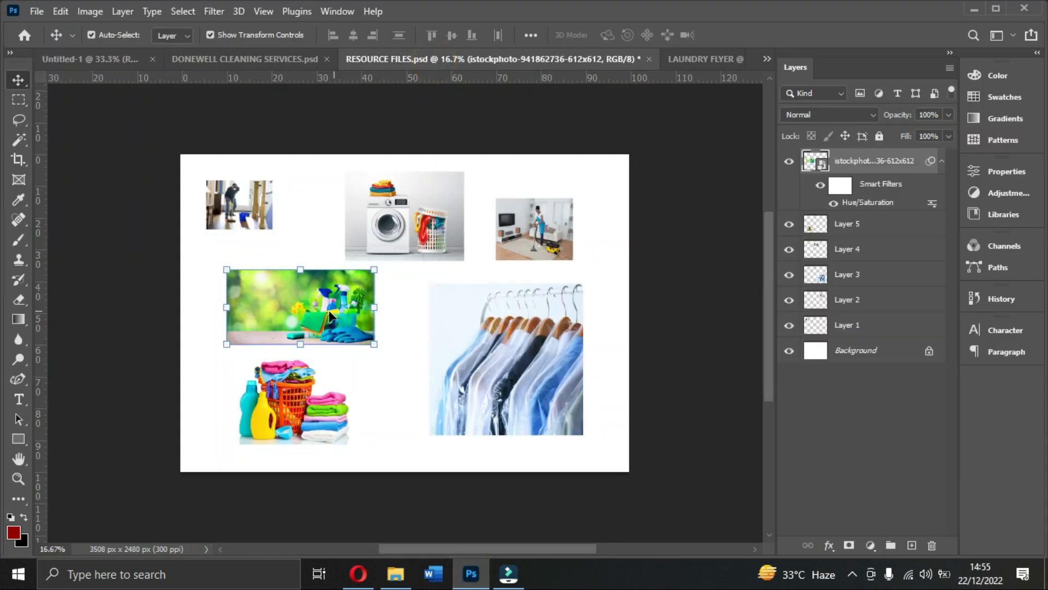
{"action": "mouse_move", "coordinate": [327, 320]}
{"action": "left_mouse_down"}
{"action": "mouse_move", "coordinate": [323, 294]}
{"action": "mouse_move", "coordinate": [315, 310]}
{"action": "left_mouse_up"}
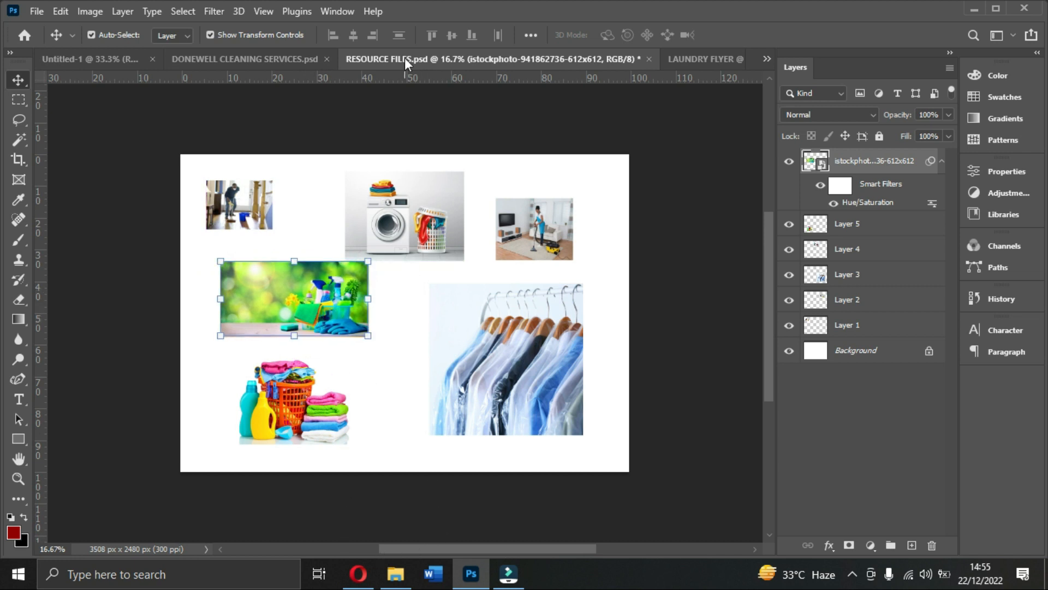
{"action": "left_click", "coordinate": [396, 573]}
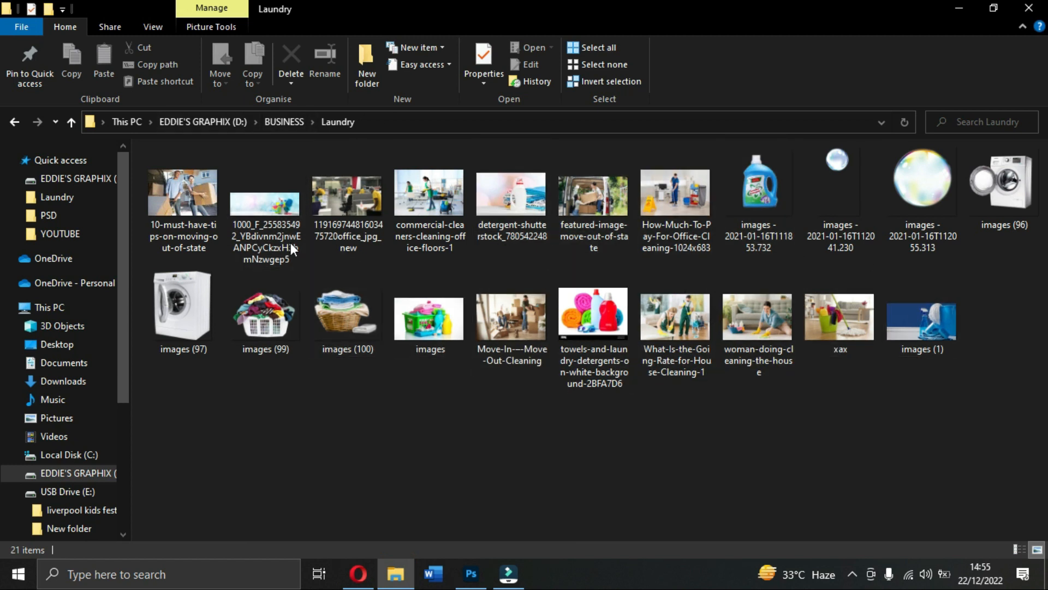
{"action": "left_click", "coordinate": [471, 574]}
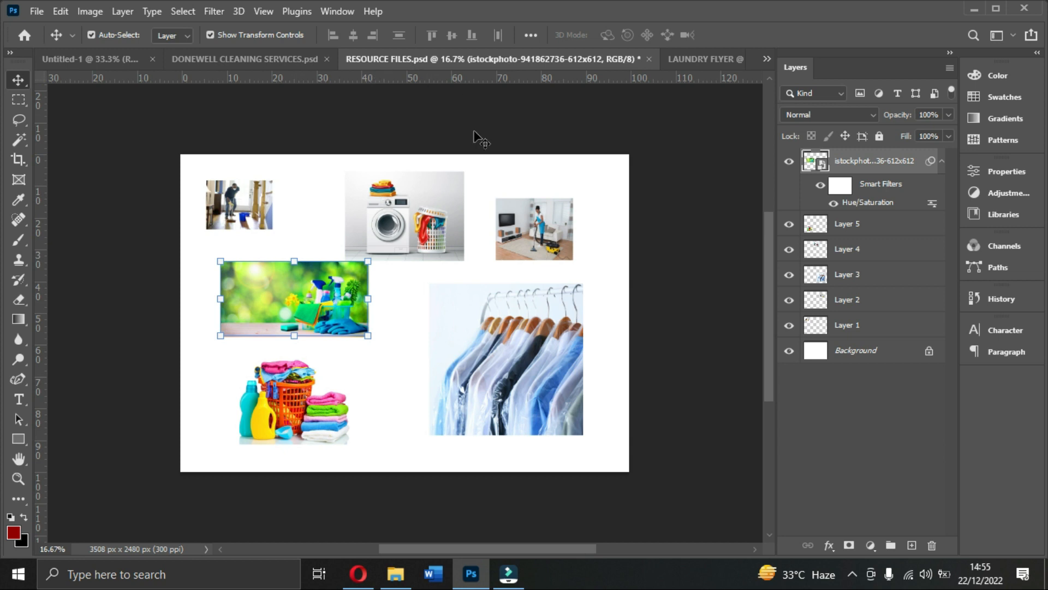
- Copy the cleaning-supplies image from RESOURCE FILES.psd into LAUNDRY FLYER and place it across the upper half of the canvas
{"action": "left_click_drag", "start_coordinate": [323, 311], "coordinate": [314, 279]}
{"action": "left_click_drag", "start_coordinate": [585, 119], "coordinate": [411, 228]}
{"action": "left_click_drag", "start_coordinate": [449, 293], "coordinate": [458, 298]}
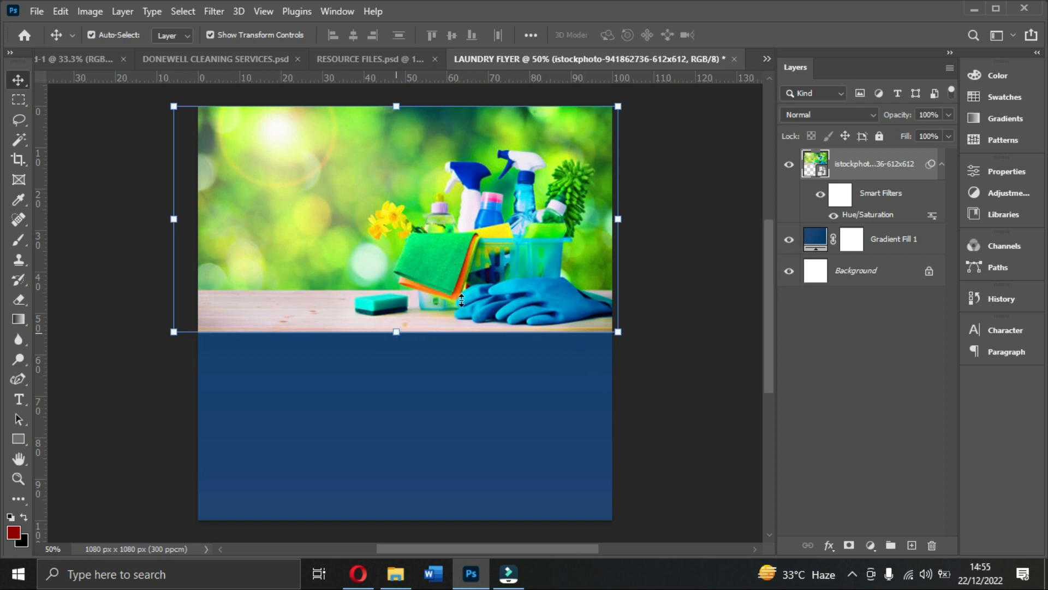
- Try scaling the cleaning-supplies image down to 59.22% and undo the resize
{"action": "left_click_drag", "start_coordinate": [466, 297], "coordinate": [496, 285]}
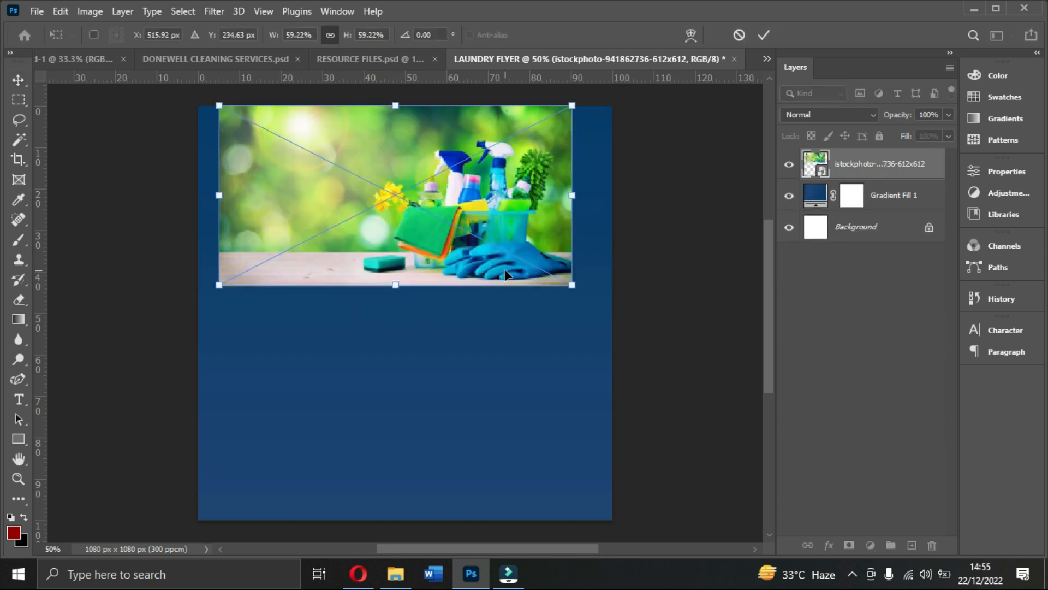
{"action": "key", "text": "Return"}
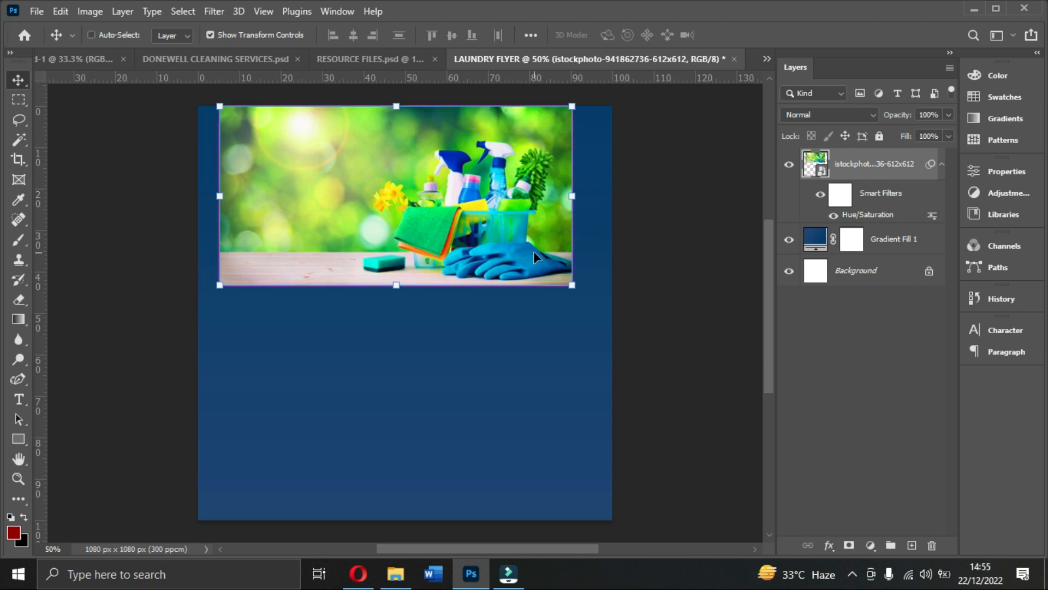
{"action": "key", "text": "ctrl+z"}
- Reposition the cleaning-supplies image so it overhangs both sides of the flyer and slightly exceeds its upper edge
{"action": "left_click_drag", "start_coordinate": [486, 238], "coordinate": [497, 229]}
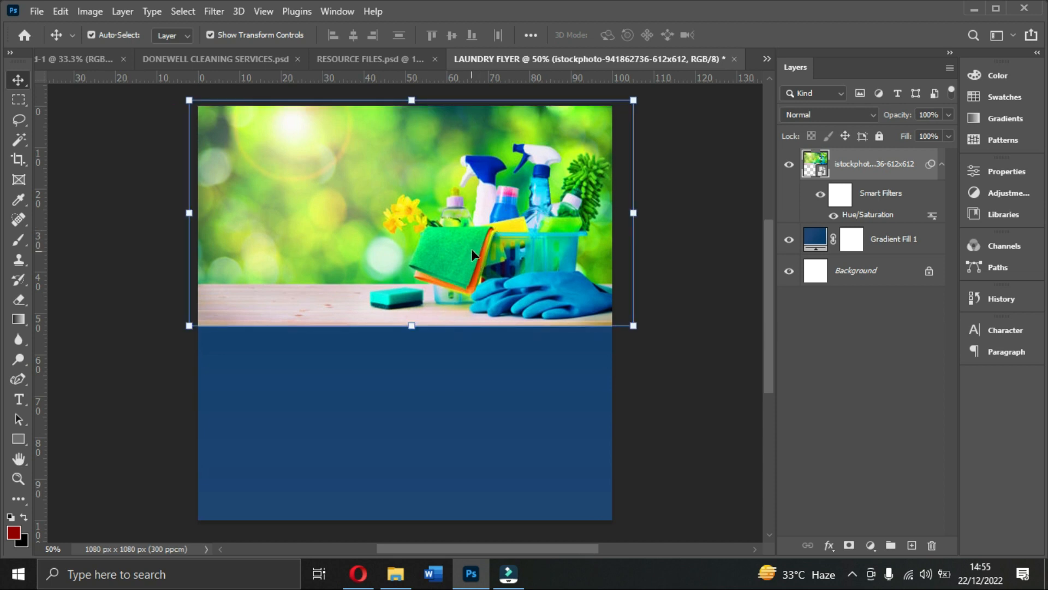
- Draw a white rectangle about 1276 x 114 px above the Gradient Fill 1 layer, as a band under the cleaning-supplies image
{"action": "left_click", "coordinate": [19, 439]}
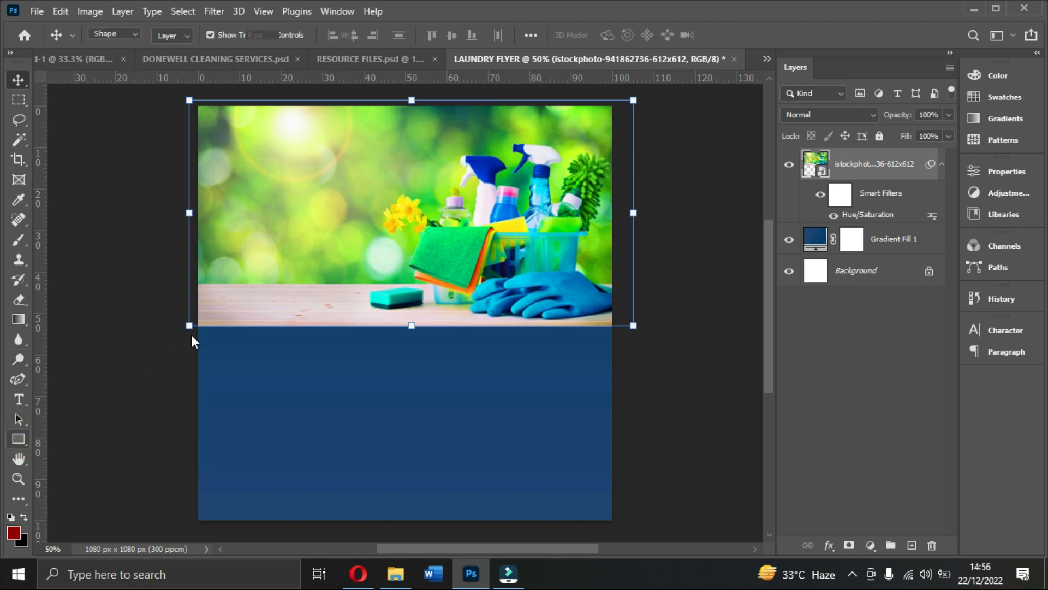
{"action": "left_click", "coordinate": [901, 238]}
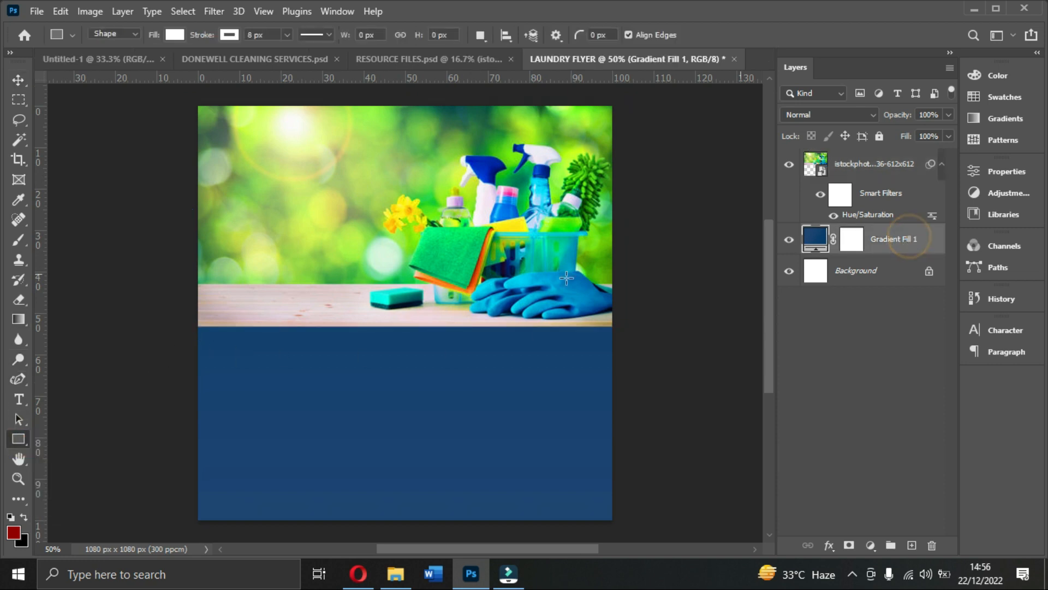
{"action": "left_click_drag", "start_coordinate": [162, 317], "coordinate": [648, 357]}
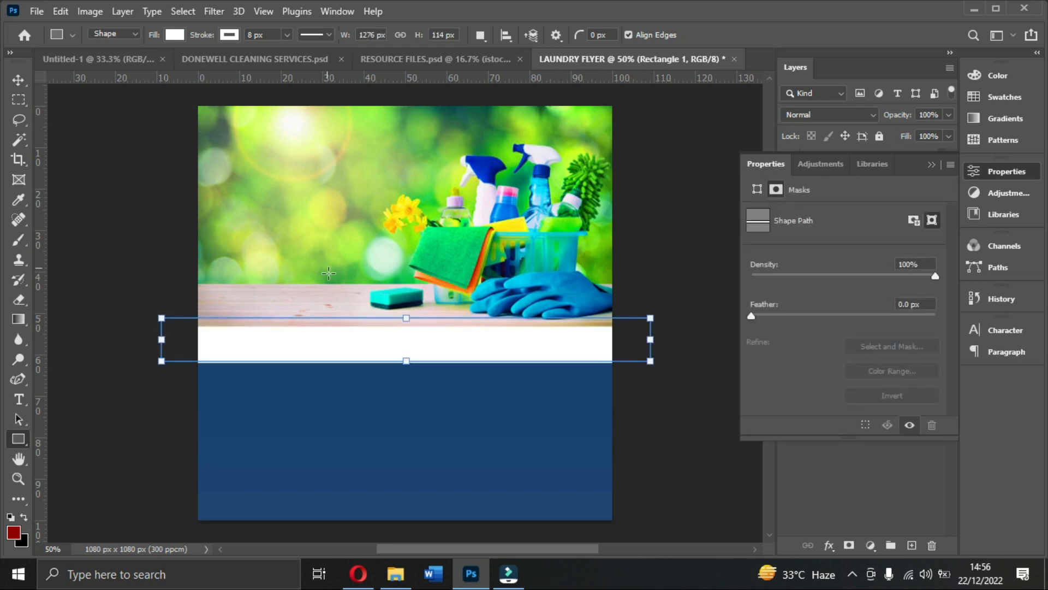
{"action": "left_click", "coordinate": [18, 80]}
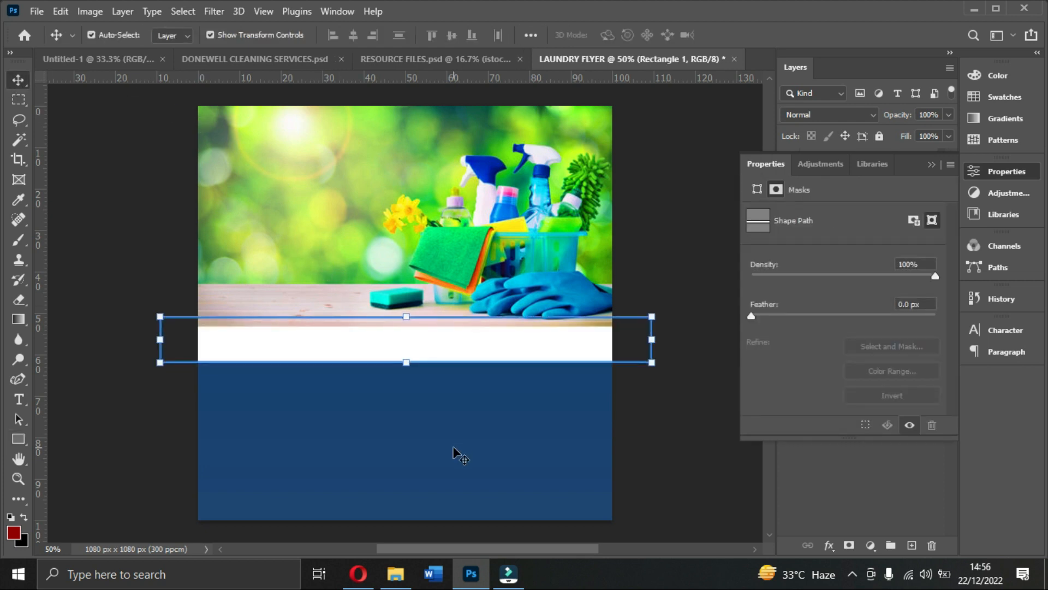
{"action": "left_click", "coordinate": [932, 164]}
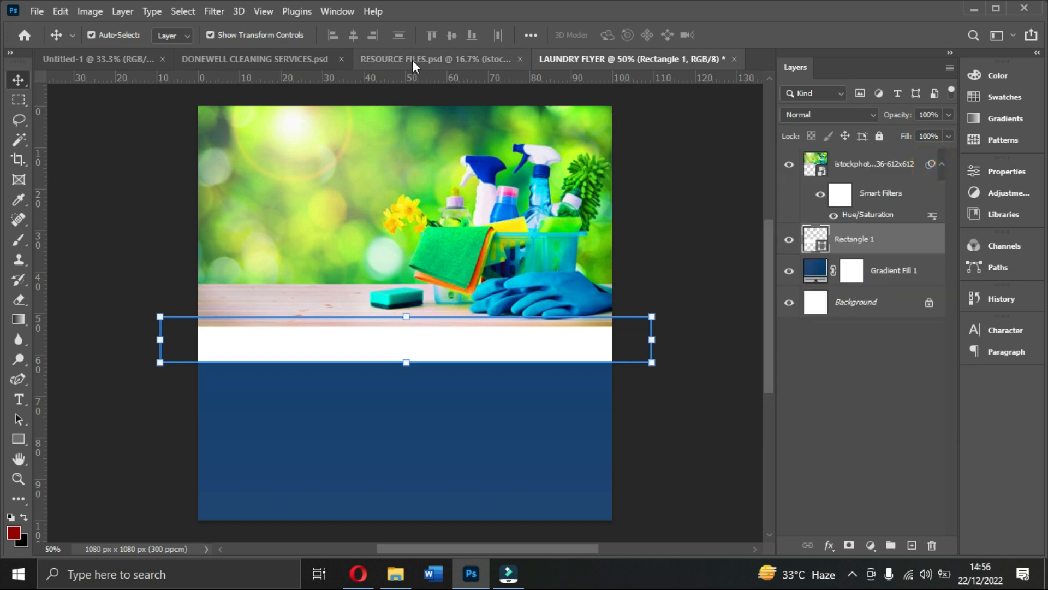
- Copy the bubbles image from DONEWELL CLEANING SERVICES.psd into RESOURCE FILES.psd and move the hanging-clothes photo clear of it
{"action": "left_click", "coordinate": [256, 59]}
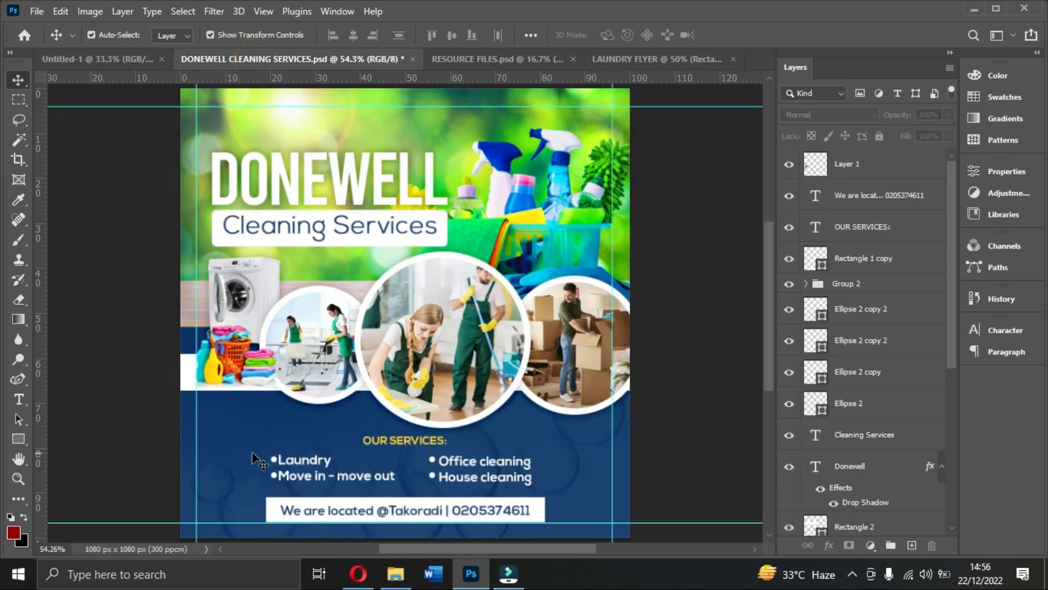
{"action": "left_click", "coordinate": [225, 461]}
{"action": "left_click_drag", "start_coordinate": [232, 489], "coordinate": [426, 335]}
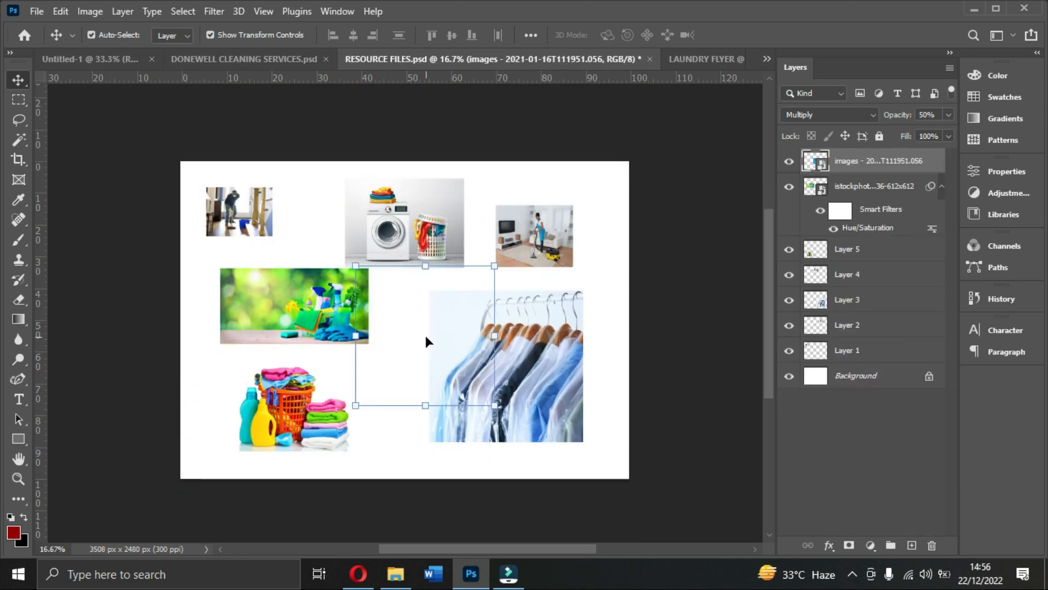
{"action": "left_click_drag", "start_coordinate": [449, 330], "coordinate": [493, 328]}
{"action": "left_click_drag", "start_coordinate": [567, 396], "coordinate": [635, 431]}
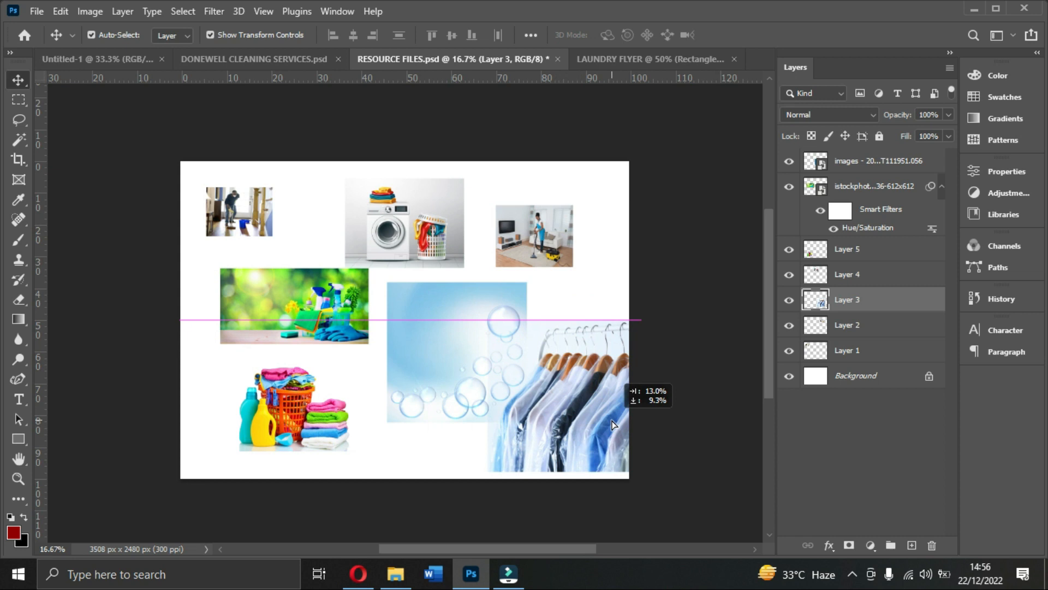
- Copy the bubbles image into LAUNDRY FLYER and move its layer between Rectangle 1 and Gradient Fill 1
{"action": "left_click", "coordinate": [431, 349]}
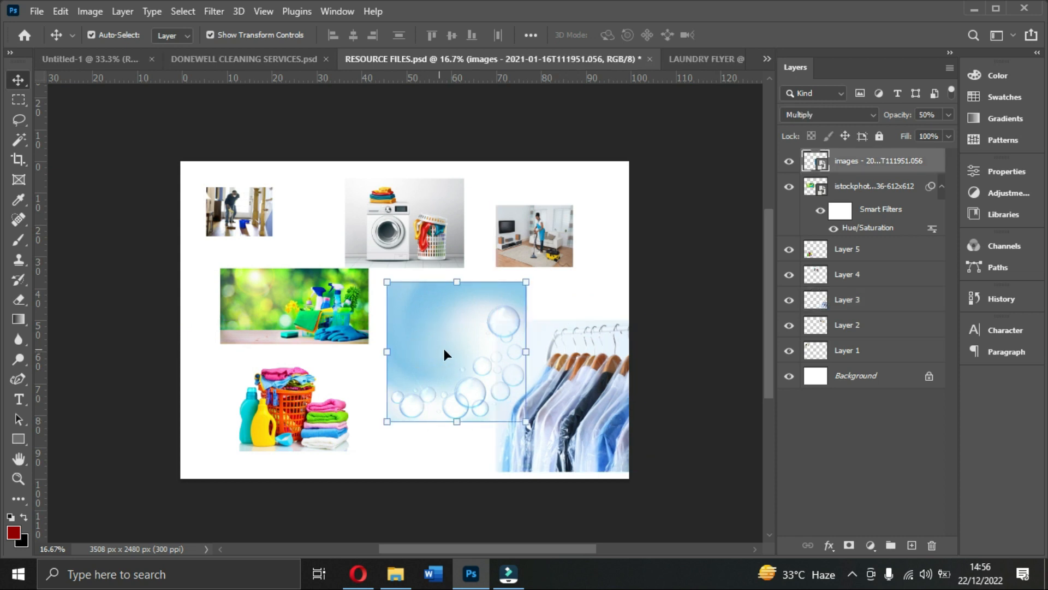
{"action": "left_click_drag", "start_coordinate": [451, 345], "coordinate": [455, 453]}
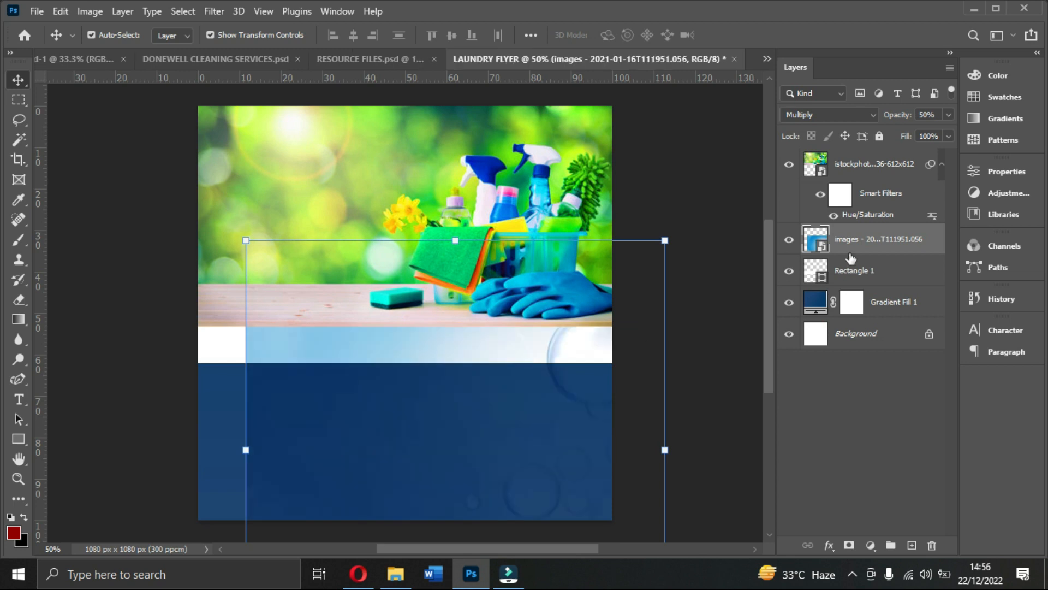
{"action": "left_click_drag", "start_coordinate": [850, 251], "coordinate": [847, 293]}
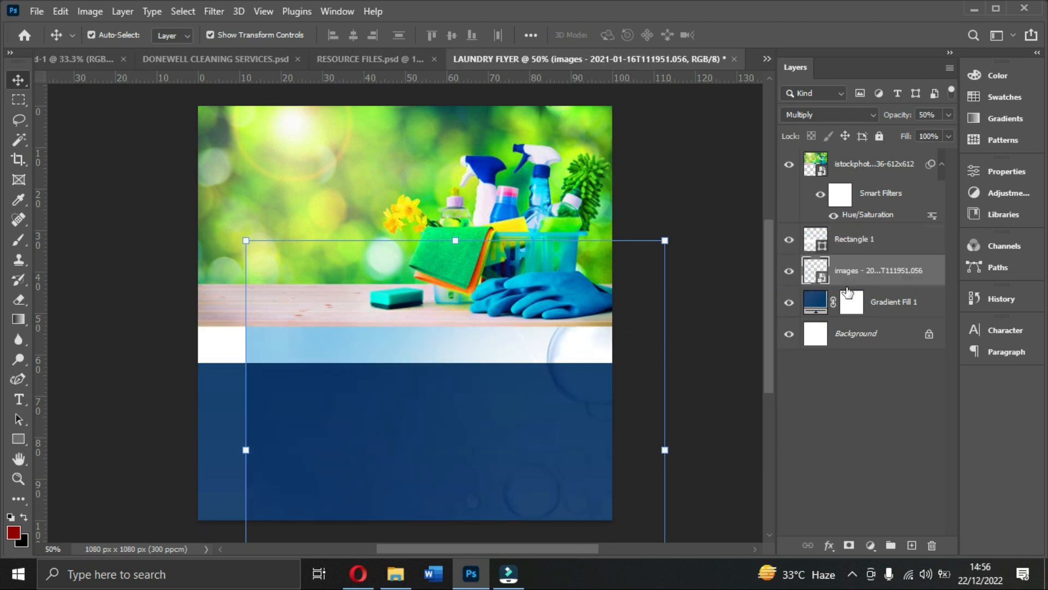
- Position the bubbles image to cover the whole flyer canvas, and select the cleaning-supplies image
{"action": "left_click_drag", "start_coordinate": [560, 439], "coordinate": [494, 307]}
{"action": "left_click_drag", "start_coordinate": [461, 418], "coordinate": [469, 435]}
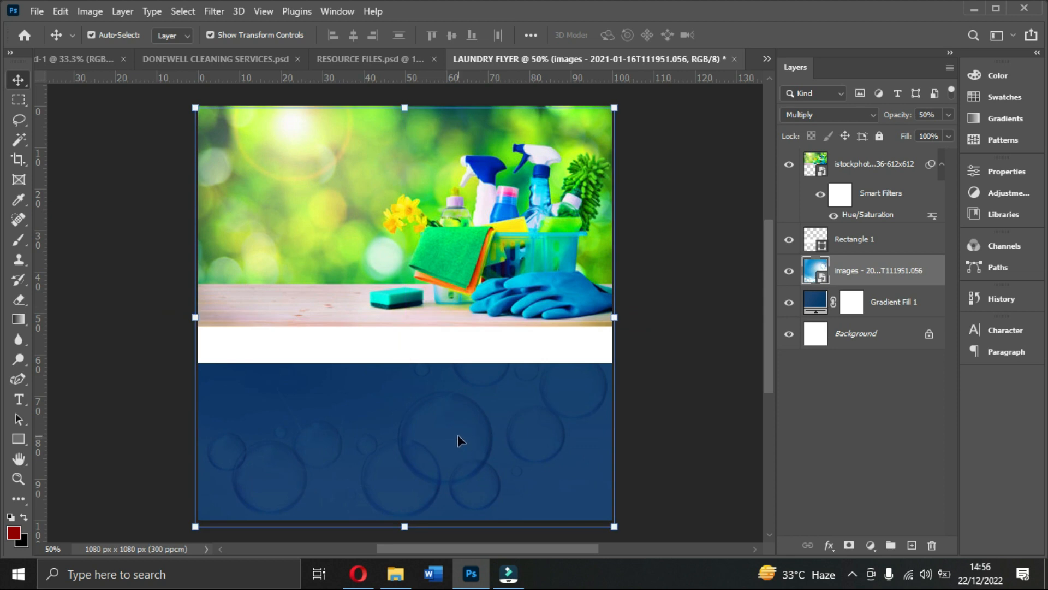
{"action": "left_click", "coordinate": [684, 461]}
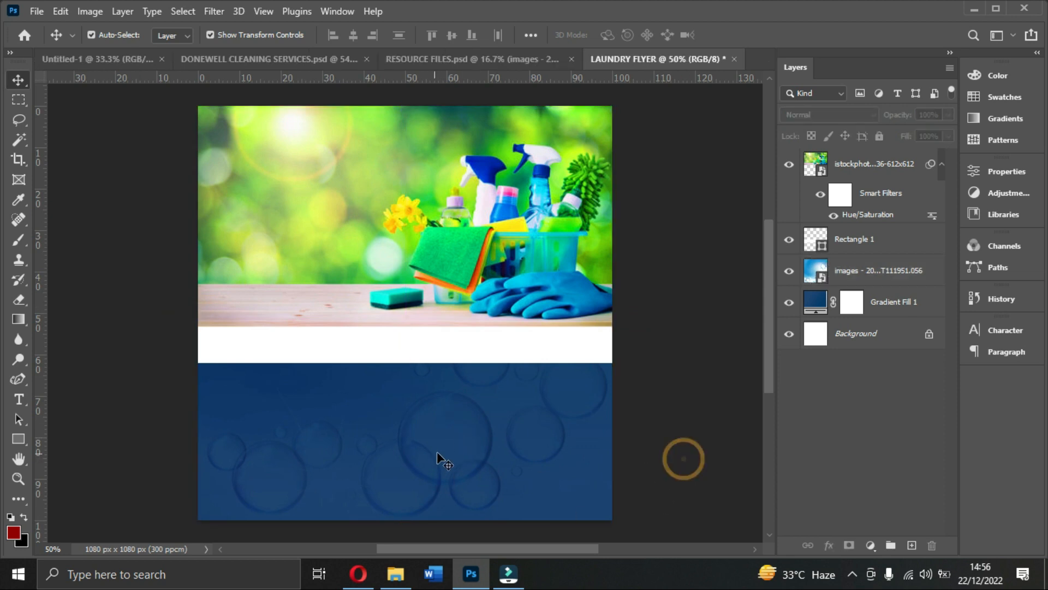
{"action": "left_click", "coordinate": [466, 290]}
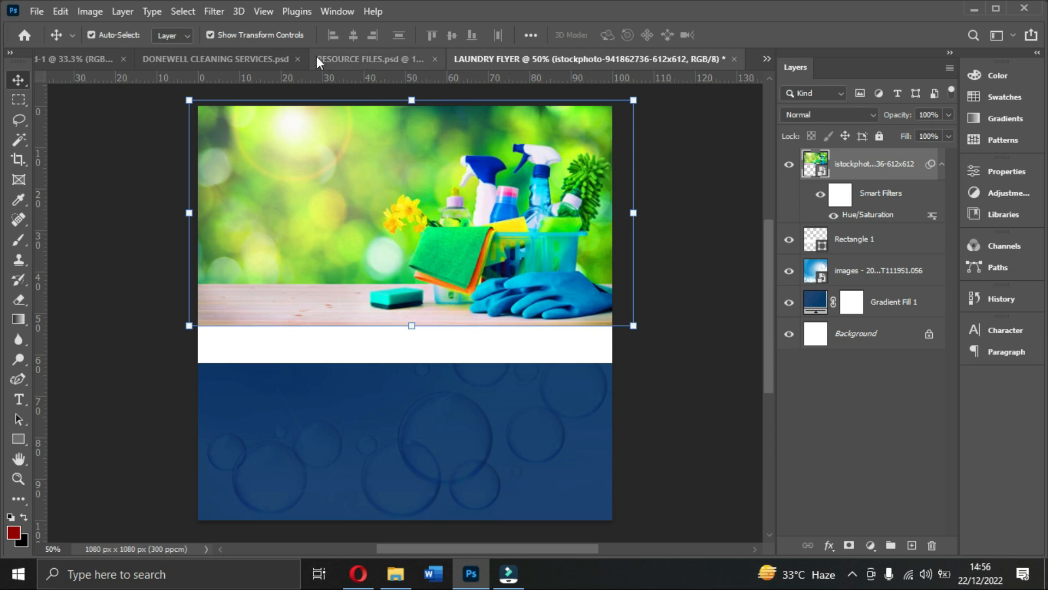
- Group the cleaning-supplies image, Rectangle 1, bubbles image and Gradient Fill 1 layers, and name the group BACKGROUDS
{"action": "left_click", "coordinate": [204, 57]}
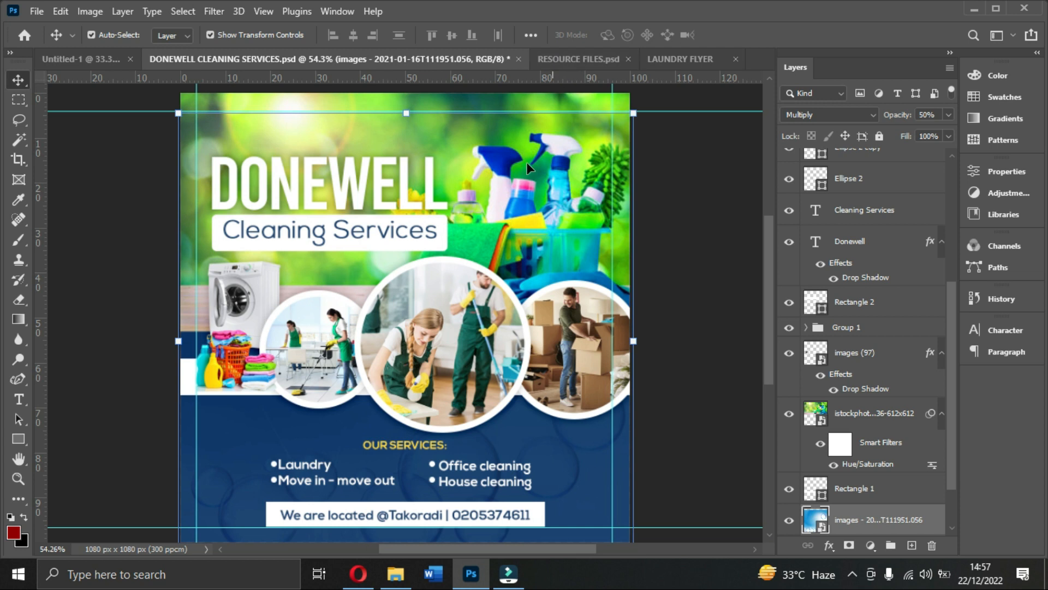
{"action": "left_click", "coordinate": [700, 62]}
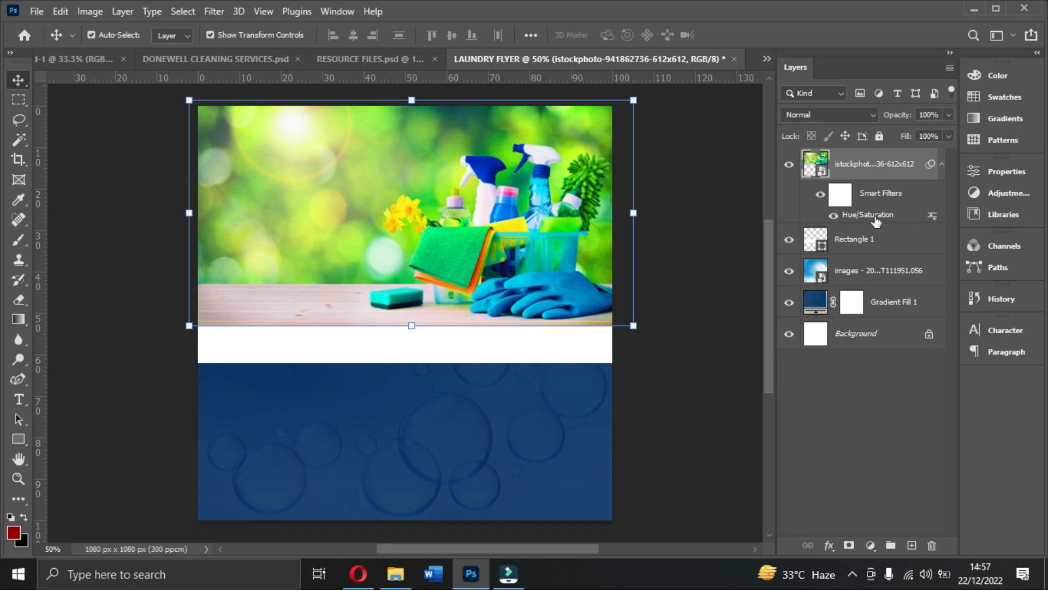
{"action": "left_click", "coordinate": [855, 240]}
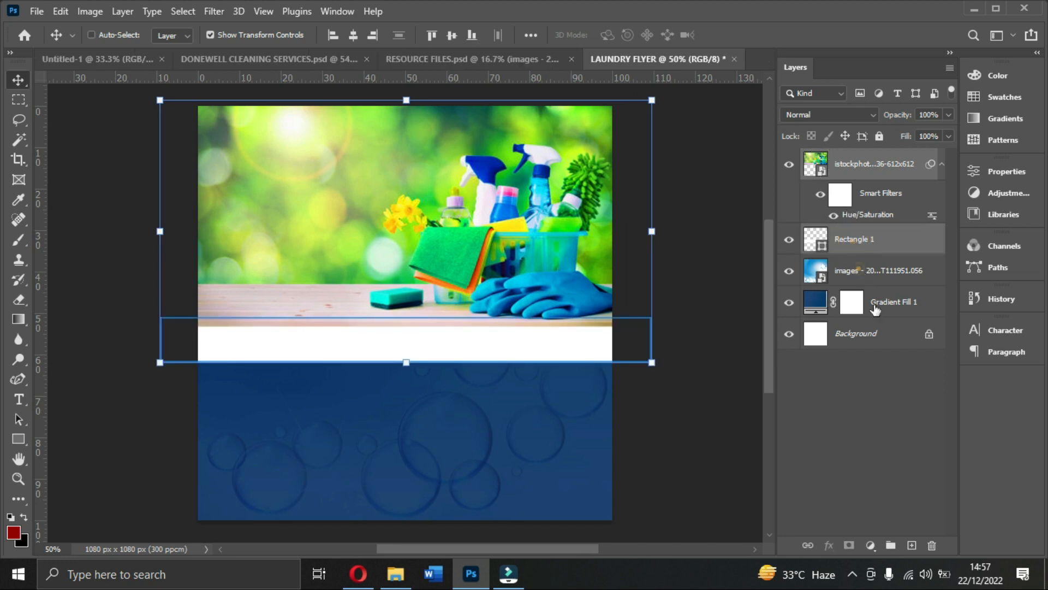
{"action": "left_click", "coordinate": [857, 270], "text": "shift"}
{"action": "left_click", "coordinate": [892, 313], "text": "shift"}
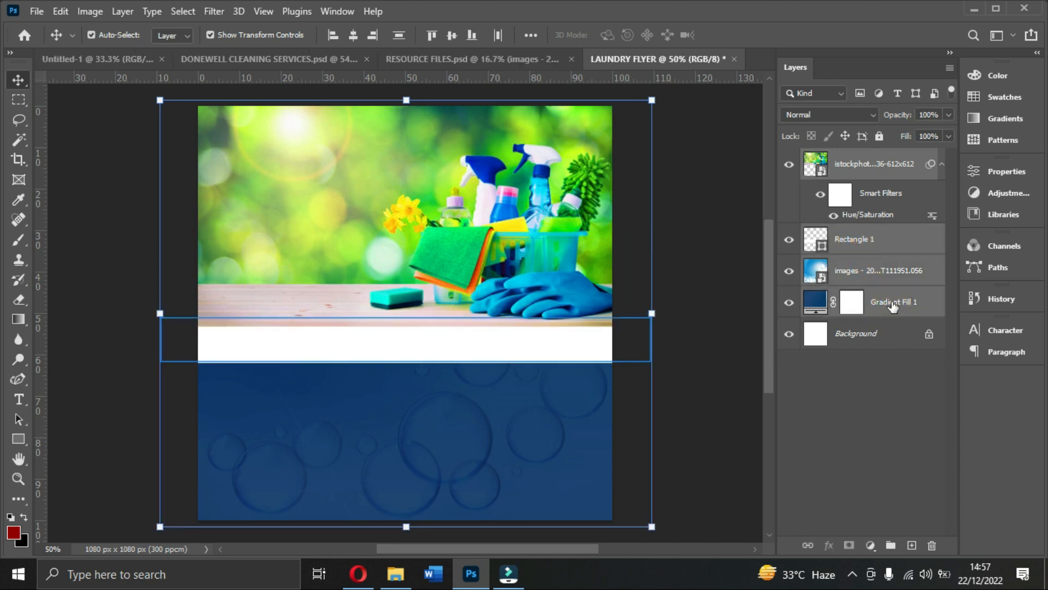
{"action": "key", "text": "ctrl+g"}
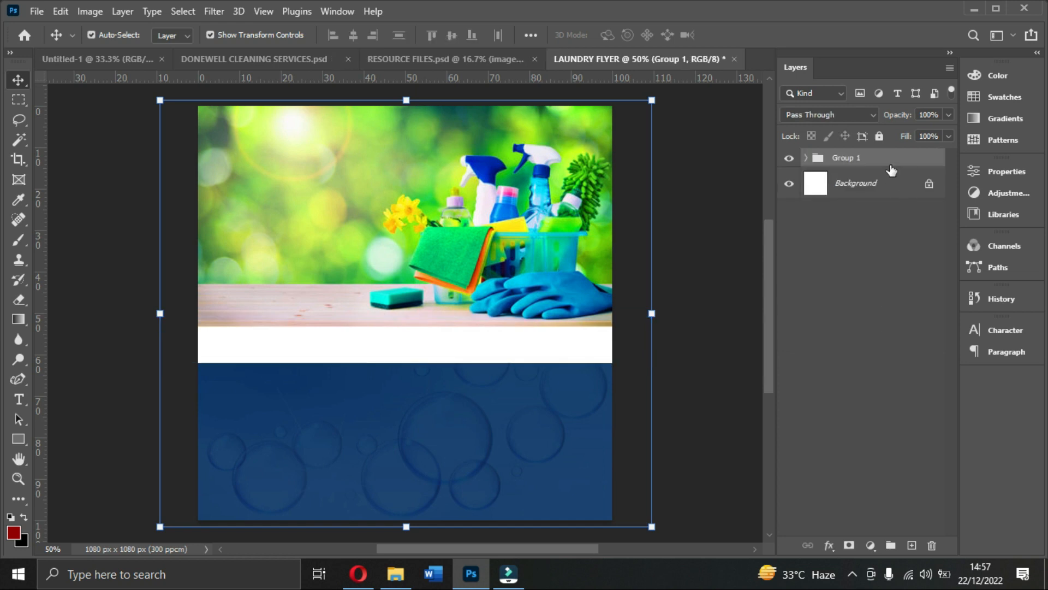
{"action": "double_click", "coordinate": [864, 158]}
{"action": "key", "text": "Return"}
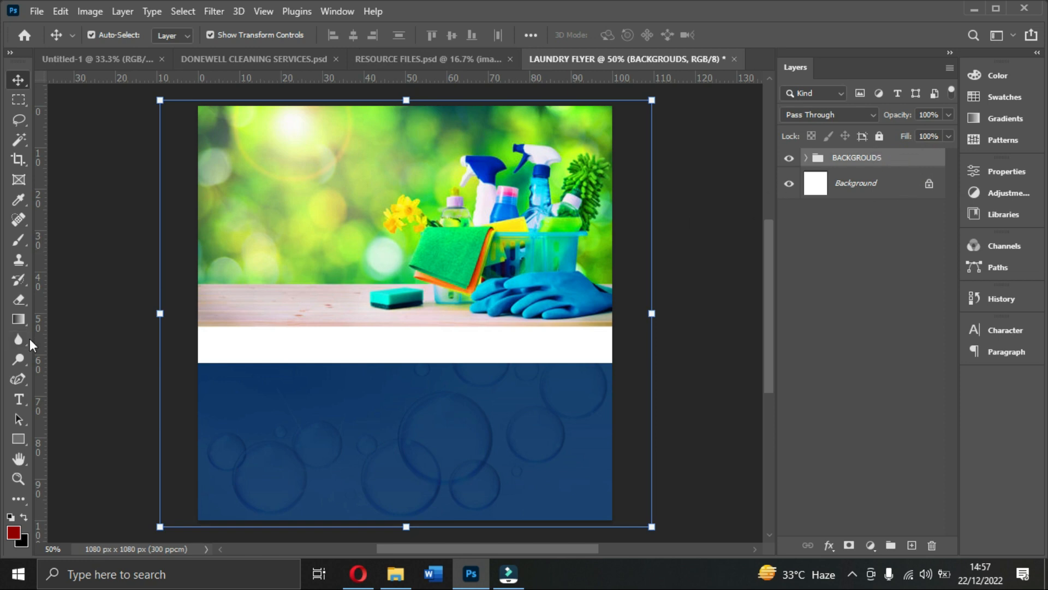
- Draw a white circle about 448 px in diameter across the white band and set its stroke width to 20 px
{"action": "left_click", "coordinate": [14, 441]}
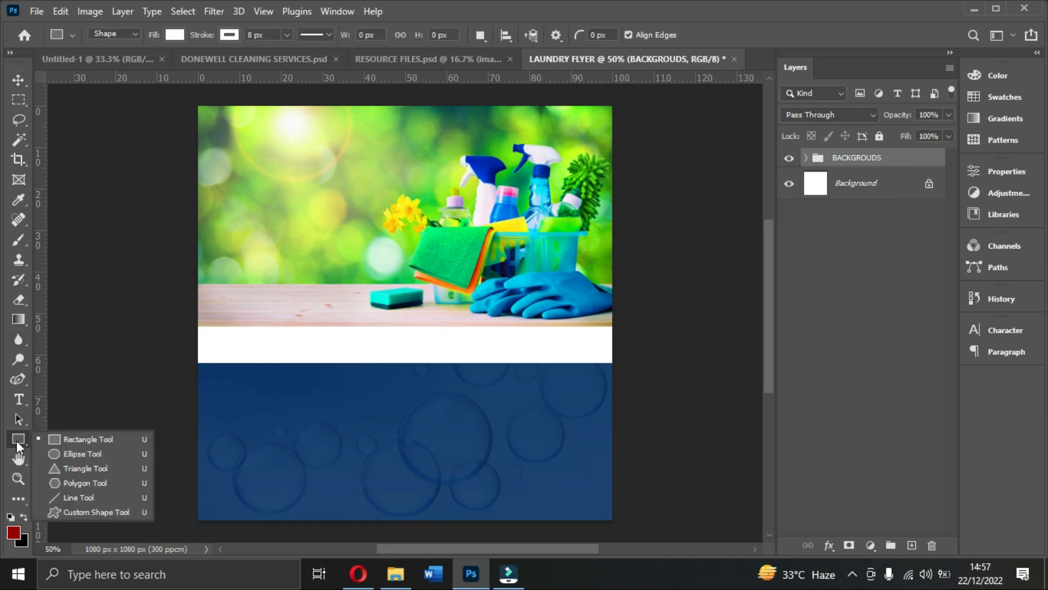
{"action": "left_click", "coordinate": [71, 453]}
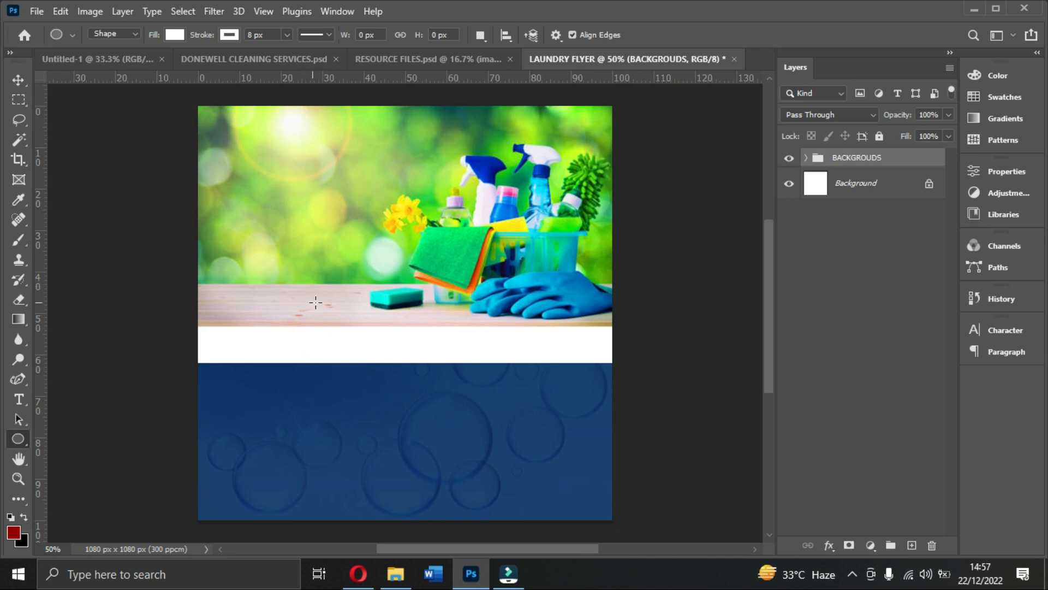
{"action": "left_click_drag", "start_coordinate": [502, 391], "coordinate": [526, 434]}
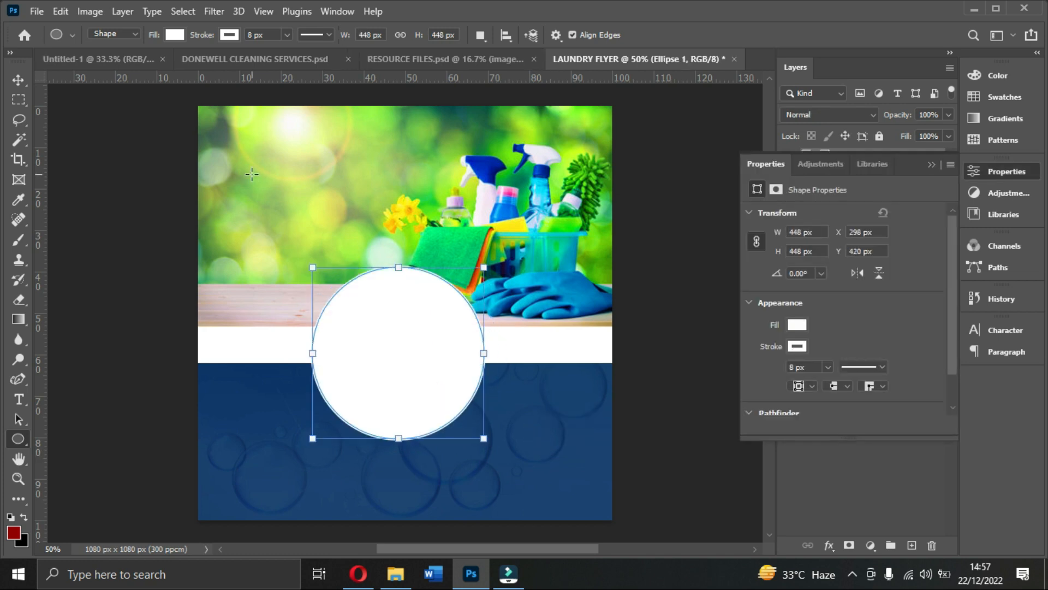
{"action": "left_click", "coordinate": [286, 34]}
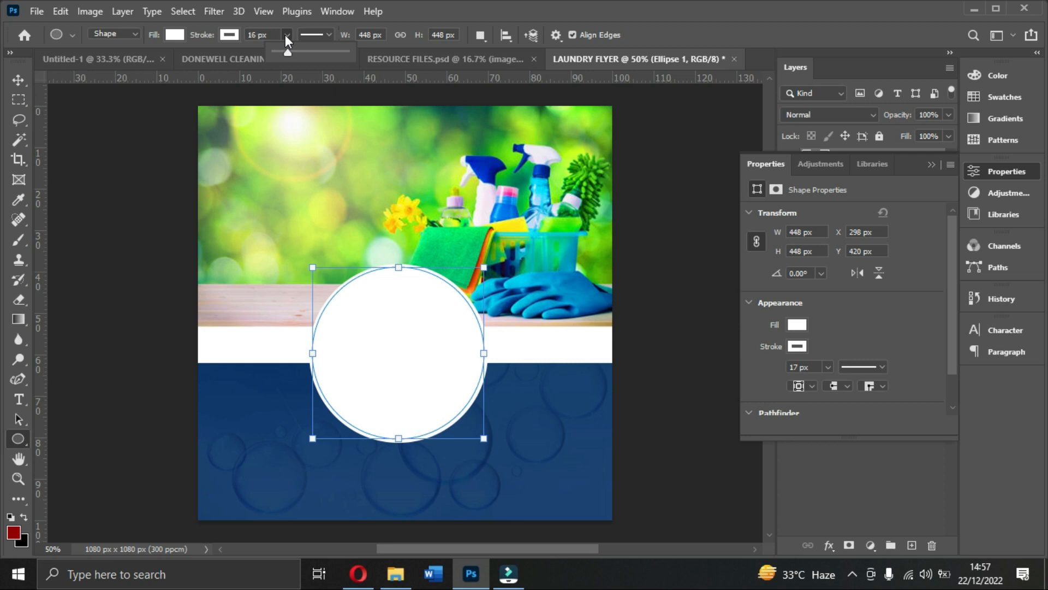
{"action": "key", "text": "Up"}
{"action": "left_click", "coordinate": [18, 79]}
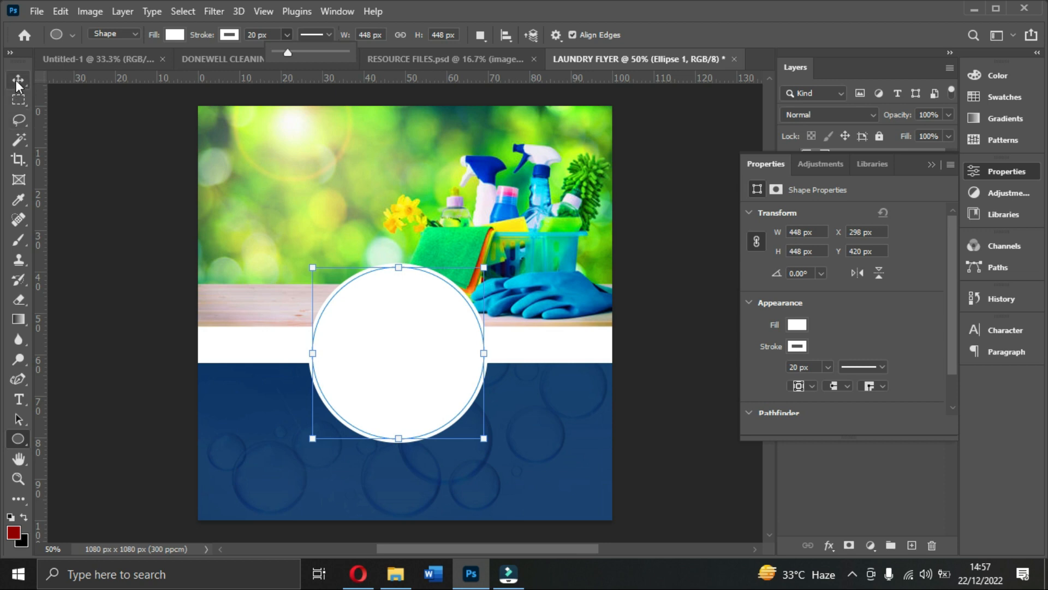
- Move the white circle up and right over the cleaning supplies and scale it down slightly
{"action": "left_click", "coordinate": [681, 442]}
{"action": "left_click", "coordinate": [410, 390]}
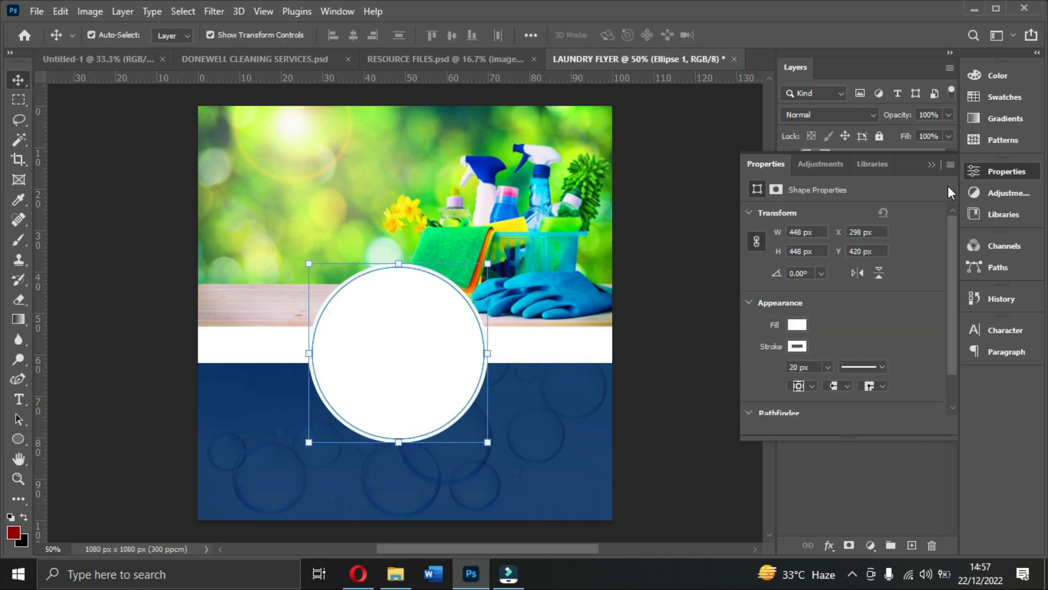
{"action": "left_click", "coordinate": [933, 167]}
{"action": "left_click_drag", "start_coordinate": [440, 337], "coordinate": [493, 308]}
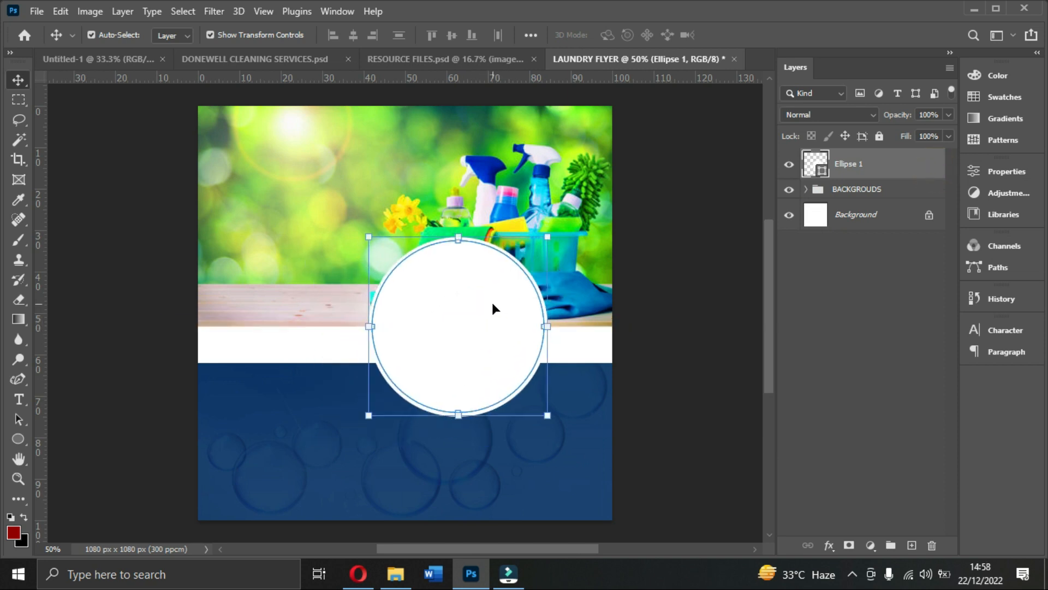
{"action": "left_click_drag", "start_coordinate": [550, 238], "coordinate": [542, 242]}
{"action": "double_click", "coordinate": [481, 326]}
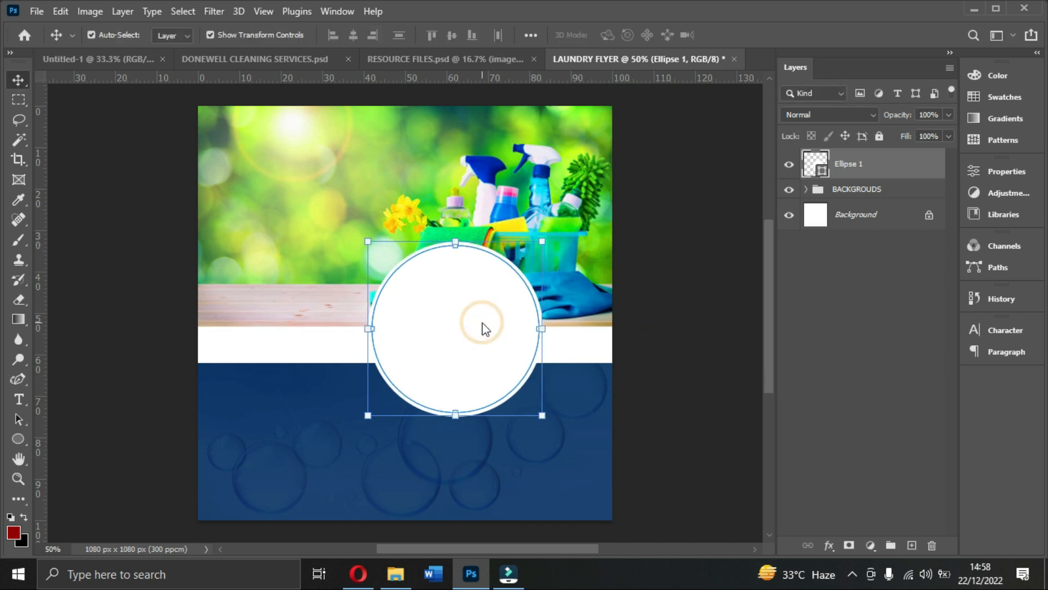
- Duplicate the white circle and shift the original Ellipse 1 right until it overlaps the flyer's right edge
{"action": "key", "text": "ctrl+j"}
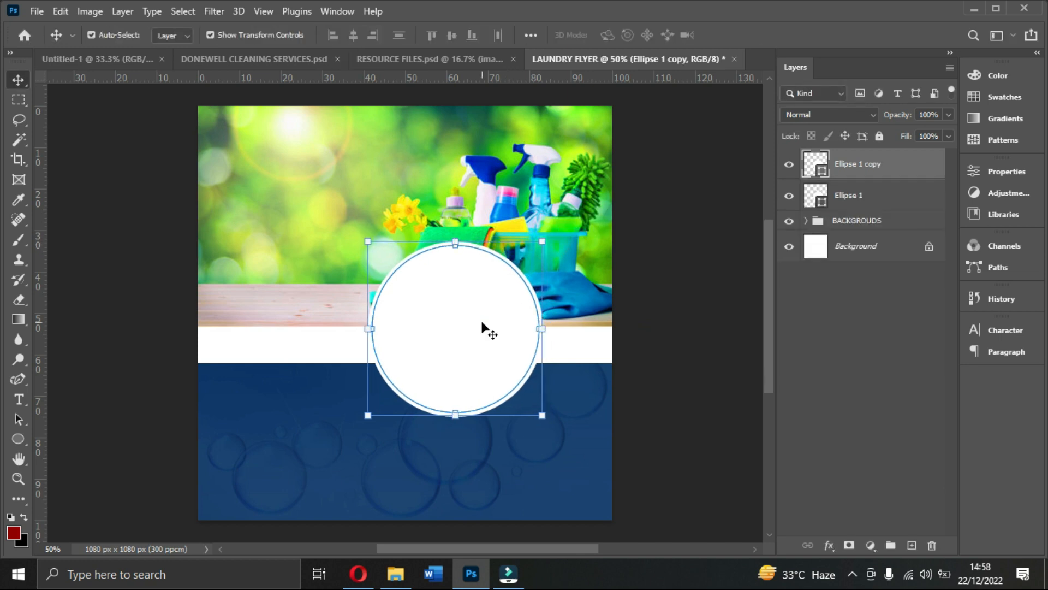
{"action": "left_click", "coordinate": [868, 202]}
{"action": "key", "text": "Right"}
{"action": "key", "text": "Right"}
{"action": "key", "text": "Right"}
{"action": "key", "text": "Right"}
{"action": "key", "text": "Right"}
{"action": "key", "text": "Right"}
{"action": "key", "text": "Right"}
{"action": "key", "text": "Right"}
{"action": "key", "text": "Right"}
{"action": "key", "text": "Right"}
{"action": "key", "text": "Right"}
{"action": "key", "text": "Right"}
{"action": "key", "text": "Right"}
{"action": "key", "text": "Right"}
{"action": "key", "text": "Right"}
{"action": "key", "text": "Right"}
{"action": "key", "text": "Right"}
{"action": "key", "text": "Right"}
{"action": "key", "text": "Right"}
{"action": "key", "text": "Right"}
{"action": "key", "text": "Right"}
{"action": "key", "text": "Right"}
{"action": "key", "text": "Right"}
{"action": "key", "text": "Right"}
{"action": "key", "text": "Right"}
{"action": "key", "text": "Right"}
{"action": "key", "text": "Right"}
{"action": "key", "text": "Right"}
{"action": "key", "text": "Right"}
{"action": "key", "text": "Right"}
{"action": "key", "text": "Right"}
{"action": "key", "text": "Right"}
{"action": "key", "text": "Right"}
{"action": "key", "text": "Right"}
{"action": "key", "text": "Right"}
{"action": "key", "text": "Right"}
{"action": "key", "text": "Right"}
{"action": "key", "text": "Right"}
{"action": "key", "text": "Right"}
{"action": "key", "text": "Right"}
{"action": "left_click_drag", "start_coordinate": [547, 332], "coordinate": [606, 279]}
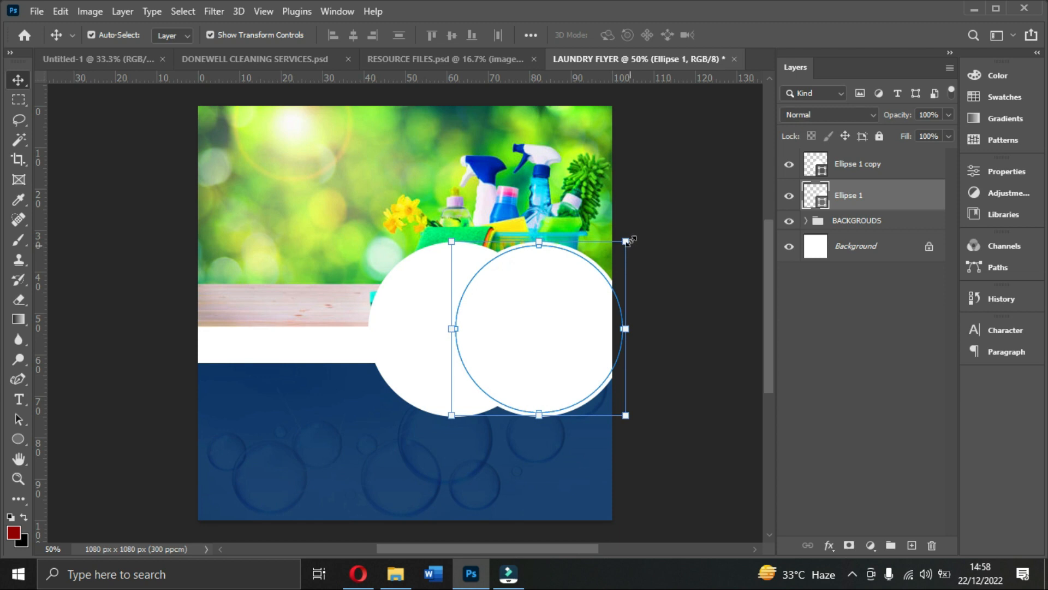
- Scale Ellipse 1 to about 69% at the flyer's right edge, and move the large circle slightly left
{"action": "left_click_drag", "start_coordinate": [624, 240], "coordinate": [609, 258]}
{"action": "left_click_drag", "start_coordinate": [564, 310], "coordinate": [623, 278]}
{"action": "double_click", "coordinate": [591, 332]}
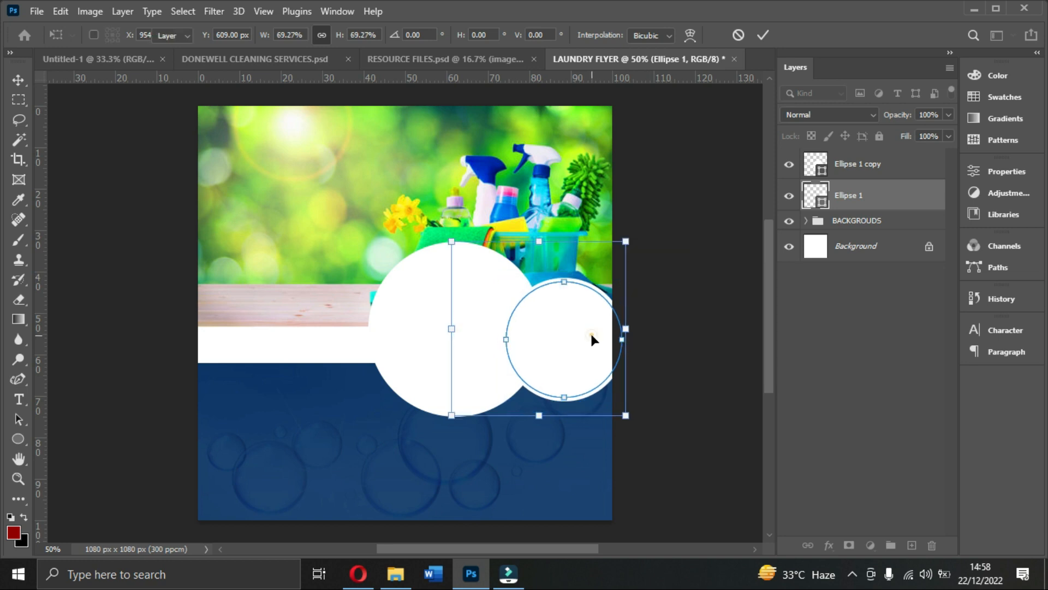
{"action": "left_click", "coordinate": [696, 359]}
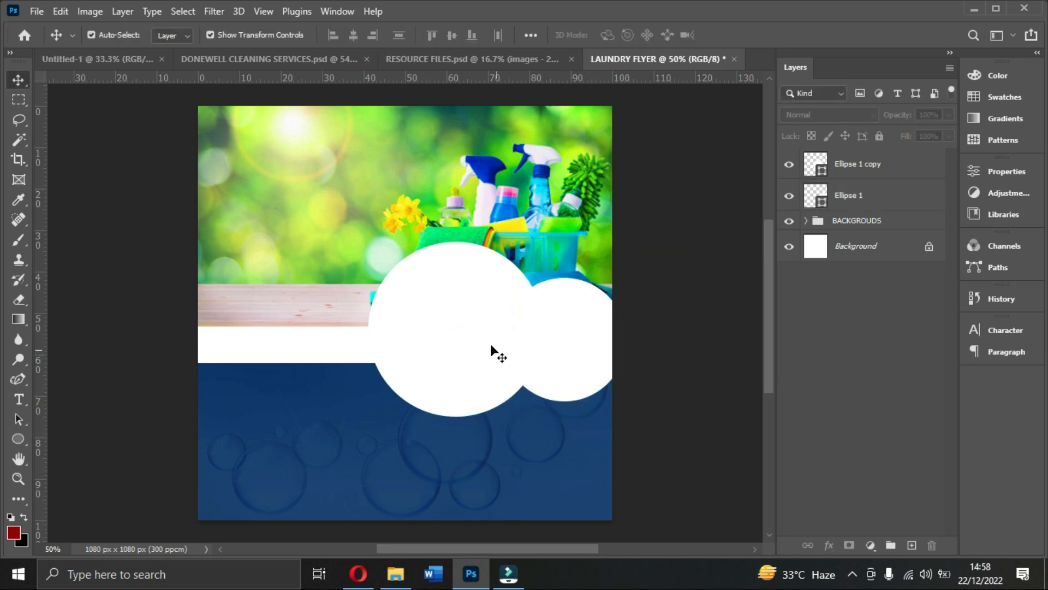
{"action": "left_click", "coordinate": [476, 345]}
{"action": "left_click_drag", "start_coordinate": [476, 345], "coordinate": [465, 348]}
- Duplicate the small right circle, place the copy to the left of the large circle and scale it to about 79%
{"action": "left_click", "coordinate": [585, 336]}
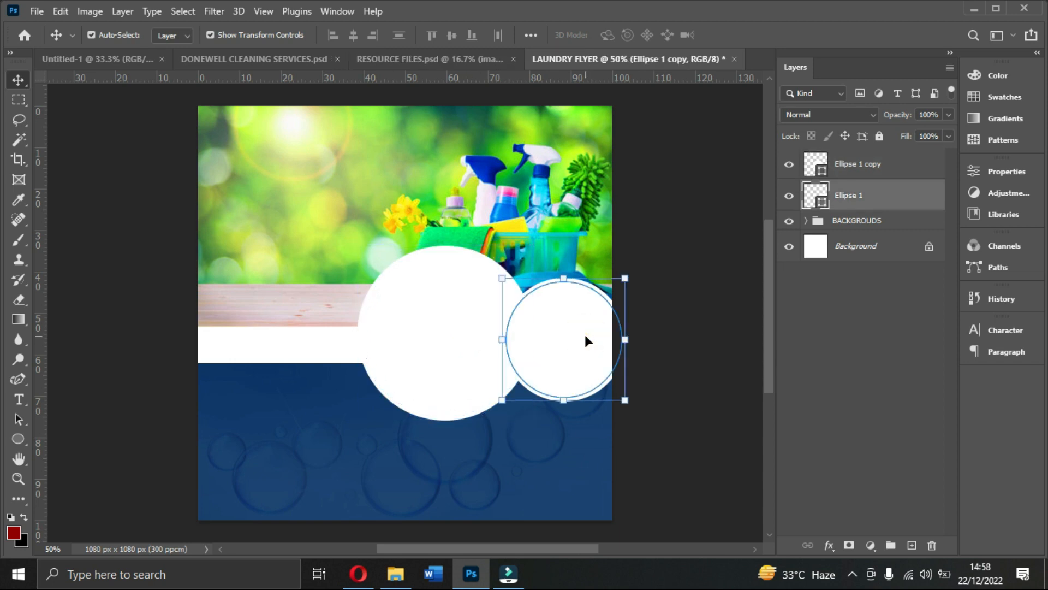
{"action": "left_click", "coordinate": [581, 335]}
{"action": "key", "text": "ctrl+j"}
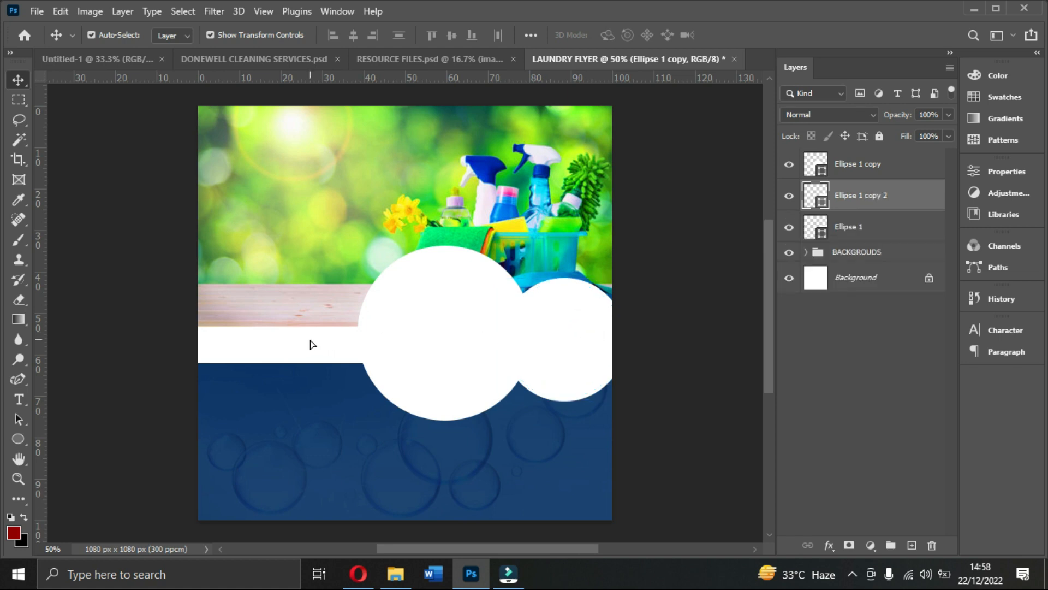
{"action": "left_click_drag", "start_coordinate": [312, 344], "coordinate": [335, 341]}
{"action": "left_click_drag", "start_coordinate": [383, 279], "coordinate": [370, 287]}
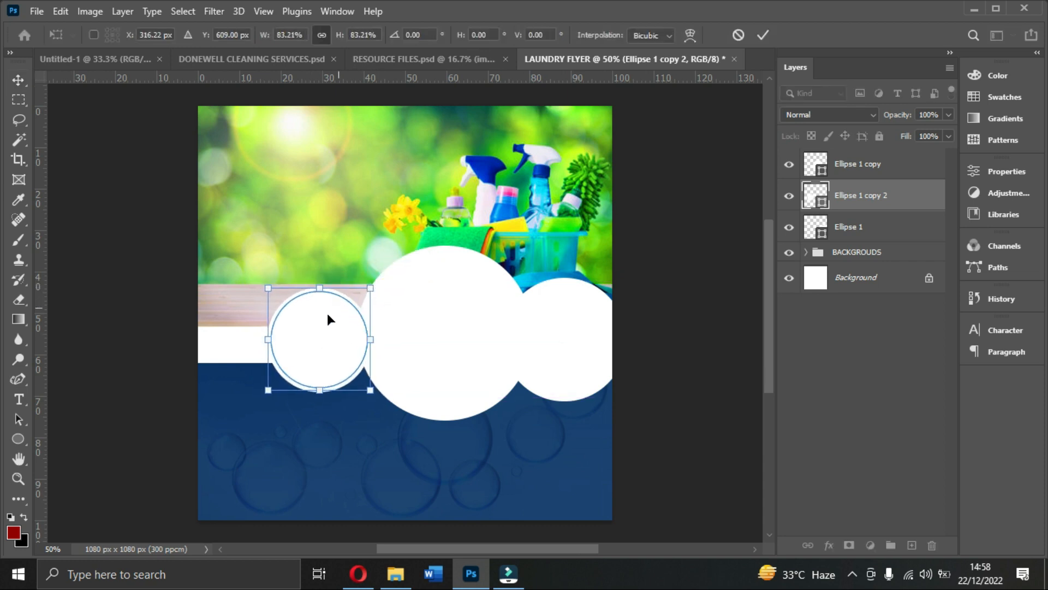
{"action": "left_click_drag", "start_coordinate": [278, 289], "coordinate": [276, 292]}
{"action": "left_click_drag", "start_coordinate": [327, 346], "coordinate": [328, 345]}
{"action": "double_click", "coordinate": [328, 345]}
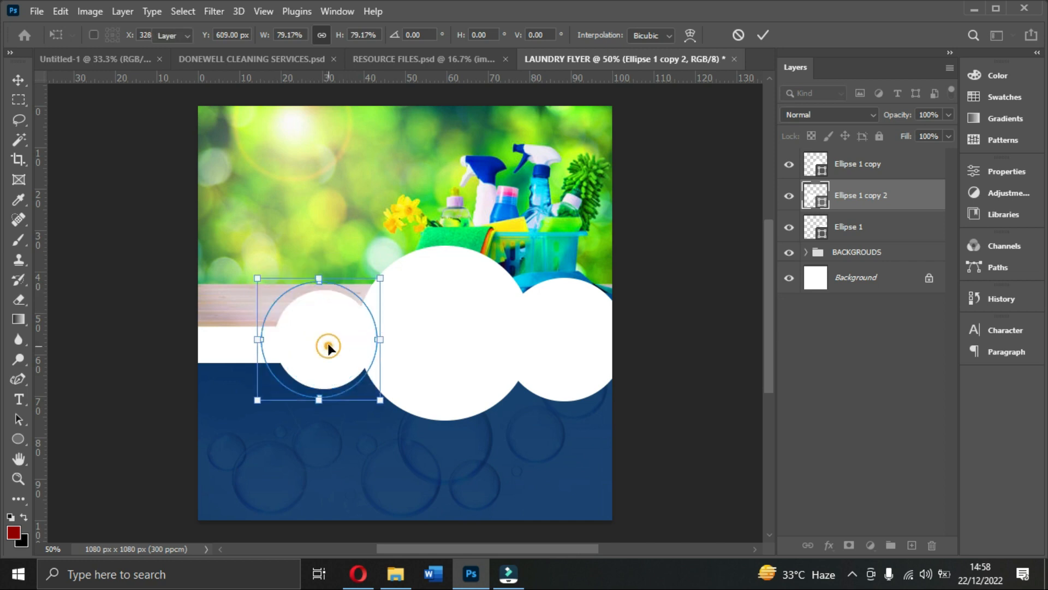
- Align the vertical centers of the three white circles
{"action": "left_click", "coordinate": [445, 363]}
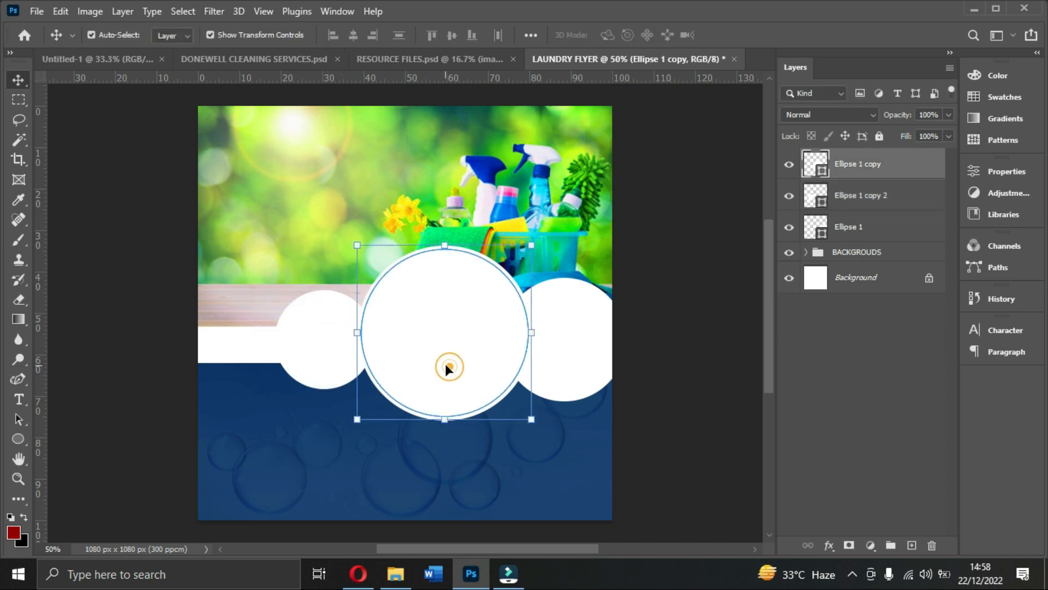
{"action": "left_click", "coordinate": [867, 207], "text": "ctrl"}
{"action": "left_click", "coordinate": [855, 238], "text": "ctrl"}
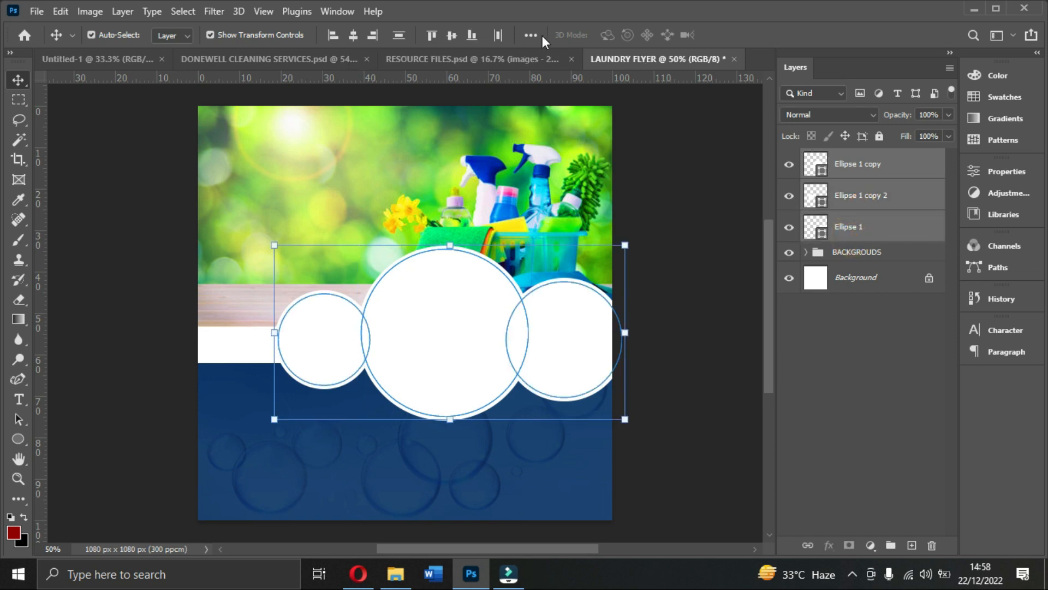
{"action": "left_click", "coordinate": [451, 36]}
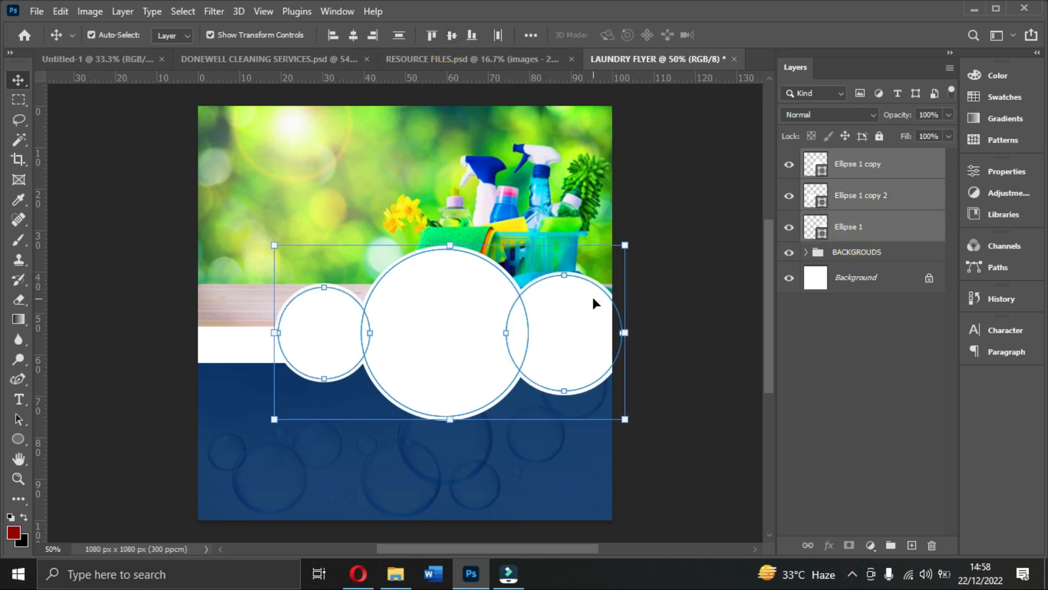
- Nudge the three aligned circles slightly up together and deselect them
{"action": "key", "text": "Up"}
{"action": "key", "text": "Up"}
{"action": "key", "text": "Up"}
{"action": "key", "text": "Up"}
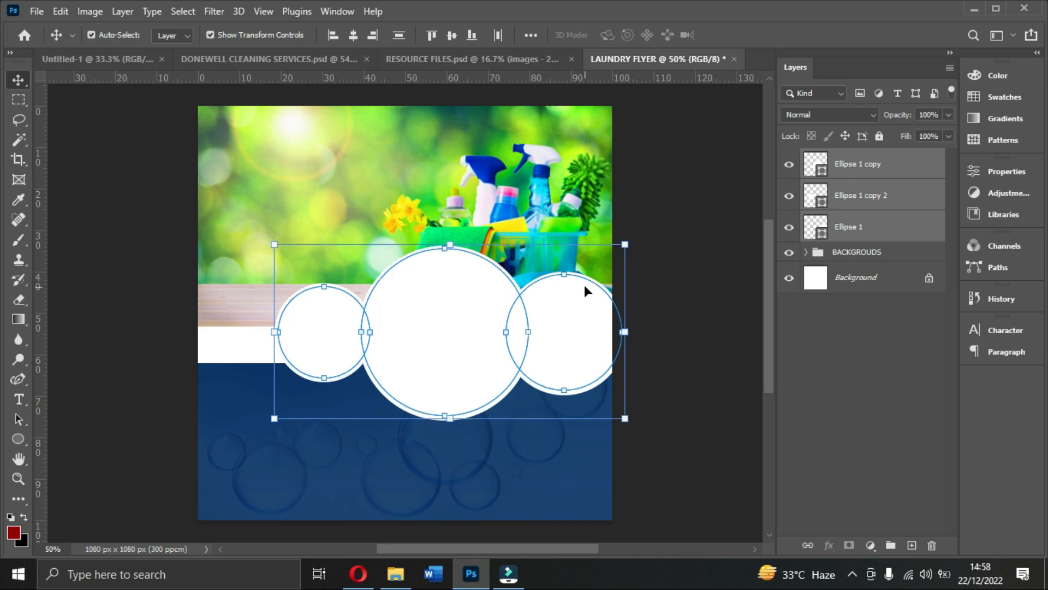
{"action": "key", "text": "Up"}
{"action": "key", "text": "Up"}
{"action": "key", "text": "Up"}
{"action": "key", "text": "Up"}
{"action": "key", "text": "Up"}
{"action": "key", "text": "Up"}
{"action": "key", "text": "Up"}
{"action": "key", "text": "Up"}
{"action": "key", "text": "Up"}
{"action": "key", "text": "Up"}
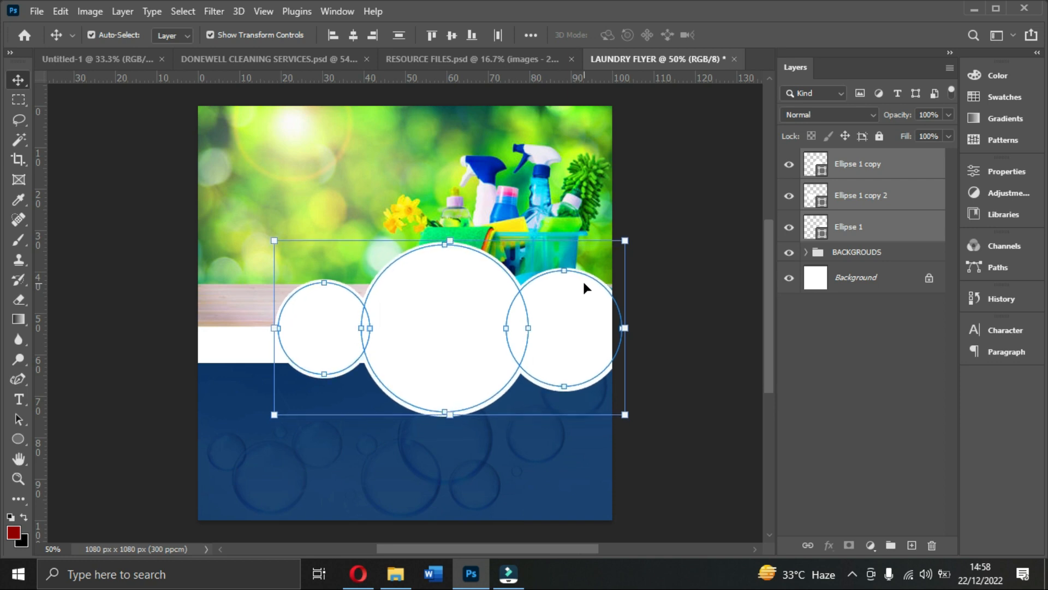
{"action": "left_click", "coordinate": [675, 343]}
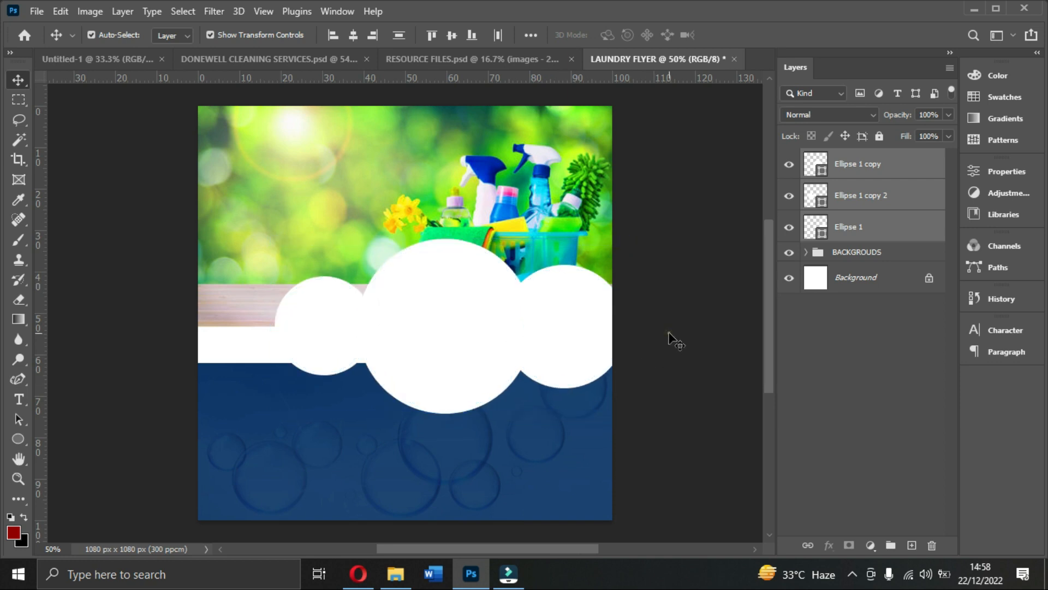
- Nudge the cleaning-supplies image up so more of the white band is exposed beneath it
{"action": "left_click", "coordinate": [512, 221]}
{"action": "key", "text": "Up"}
{"action": "key", "text": "Up"}
{"action": "key", "text": "Up"}
{"action": "key", "text": "Up"}
{"action": "key", "text": "Up"}
{"action": "key", "text": "Up"}
{"action": "key", "text": "Up"}
{"action": "key", "text": "Up"}
{"action": "key", "text": "Up"}
{"action": "key", "text": "Up"}
{"action": "key", "text": "Up"}
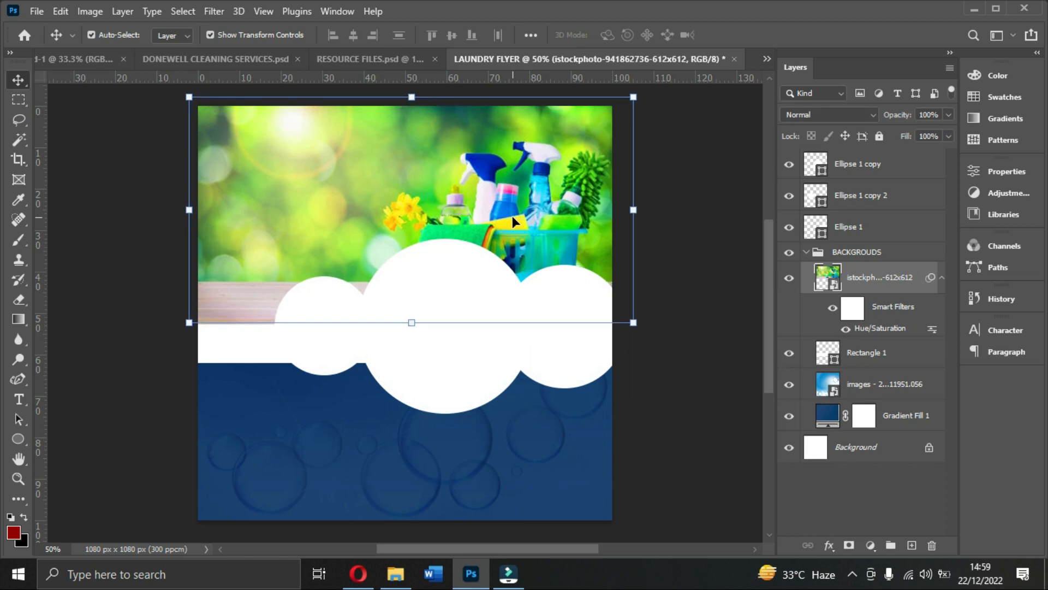
{"action": "key", "text": "Up"}
{"action": "key", "text": "Up"}
{"action": "key", "text": "Up"}
{"action": "key", "text": "Up"}
{"action": "key", "text": "Up"}
{"action": "key", "text": "Up"}
{"action": "key", "text": "Up"}
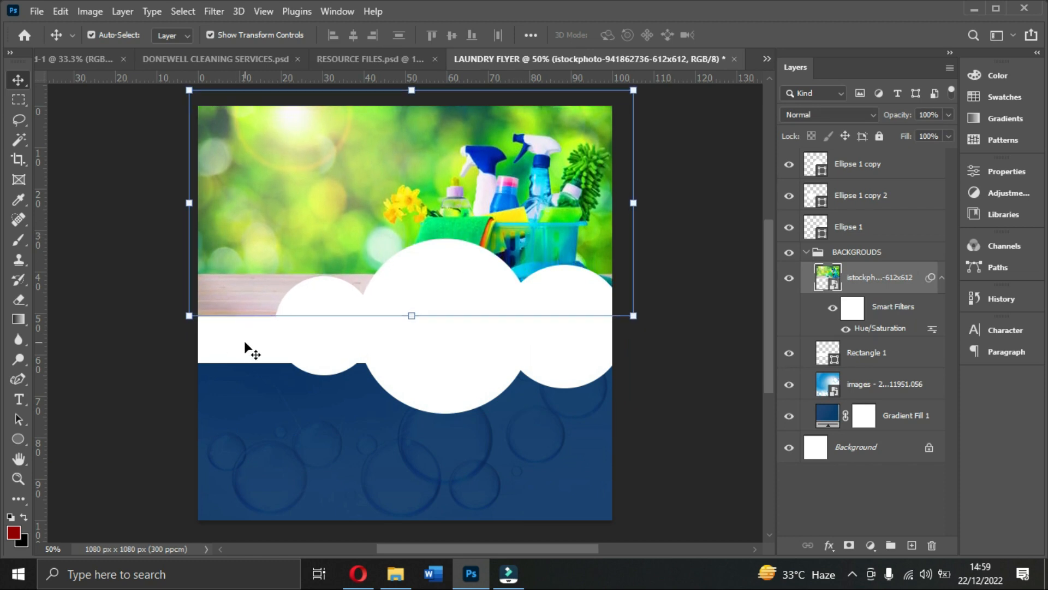
{"action": "key", "text": "Down"}
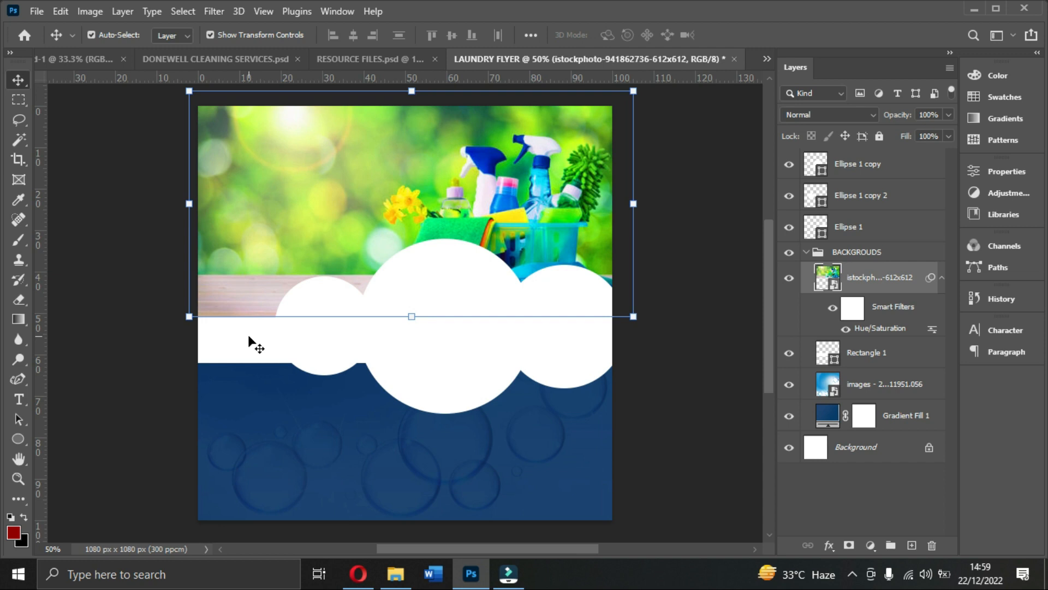
- Fine-tune the vertical position of the white band beneath the cleaning-supplies image
{"action": "left_click", "coordinate": [246, 338]}
{"action": "key", "text": "Up"}
{"action": "key", "text": "Up"}
{"action": "key", "text": "Up"}
{"action": "key", "text": "Up"}
{"action": "key", "text": "Up"}
{"action": "key", "text": "Up"}
{"action": "key", "text": "Down"}
{"action": "key", "text": "Down"}
{"action": "key", "text": "Down"}
{"action": "key", "text": "Down"}
{"action": "left_click", "coordinate": [650, 453]}
- Nudge the small left circle slightly down
{"action": "left_click", "coordinate": [316, 341]}
{"action": "key", "text": "Down"}
{"action": "key", "text": "Down"}
{"action": "key", "text": "Down"}
{"action": "key", "text": "Down"}
{"action": "key", "text": "Down"}
{"action": "left_click", "coordinate": [639, 388]}
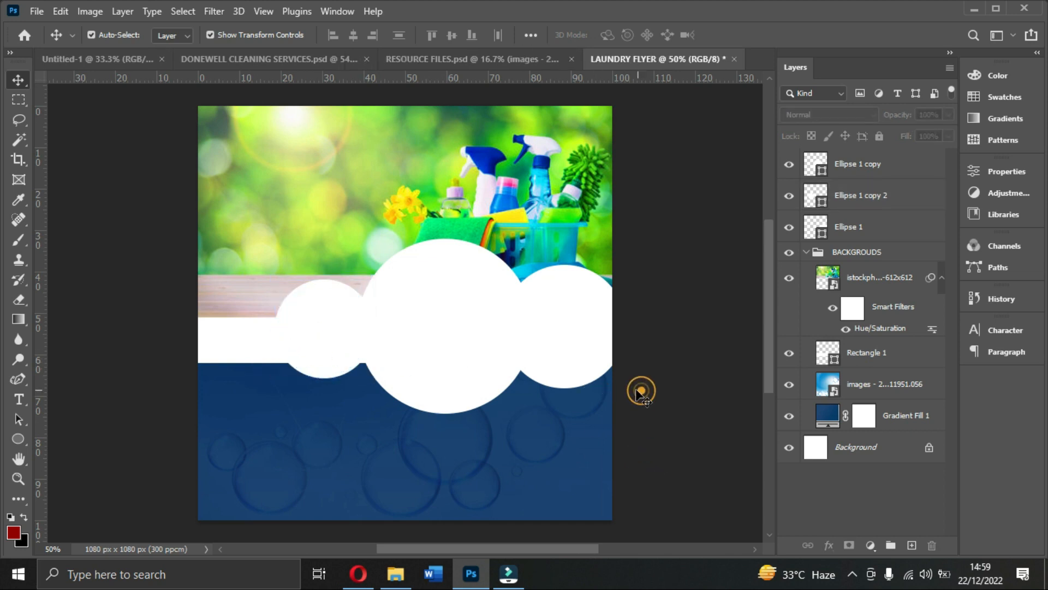
- Draw a rectangle about 704 x 70 px near the bottom of the flyer's blue area
{"action": "left_click", "coordinate": [13, 441]}
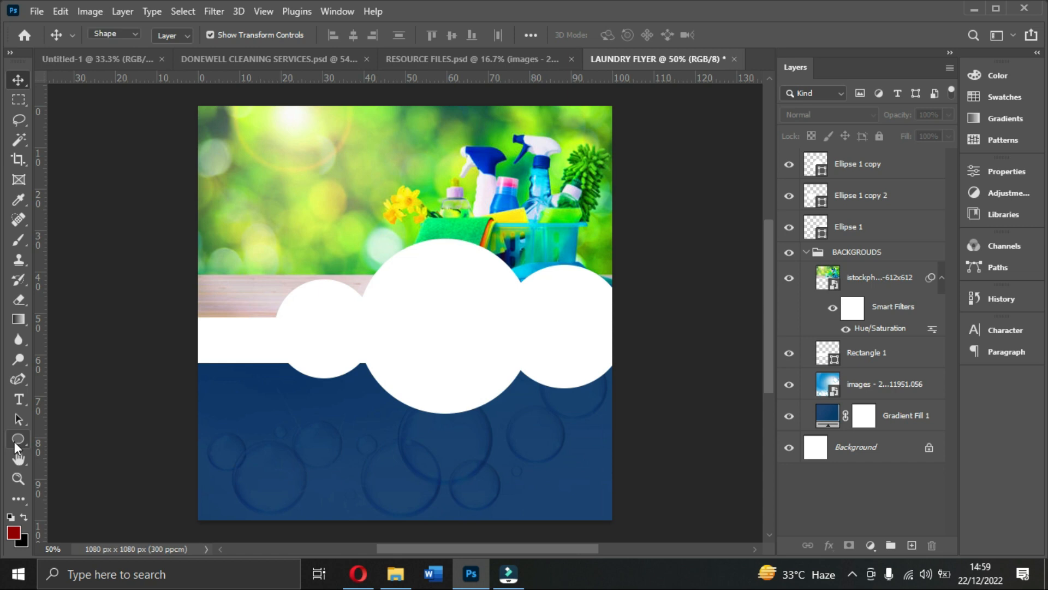
{"action": "left_click", "coordinate": [77, 438]}
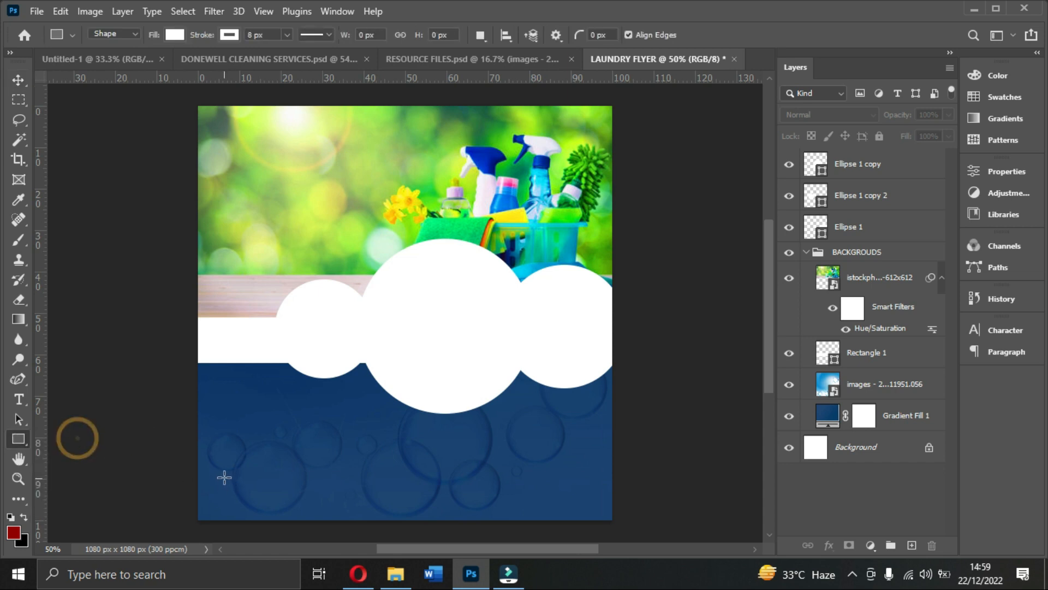
{"action": "left_click_drag", "start_coordinate": [284, 485], "coordinate": [552, 512]}
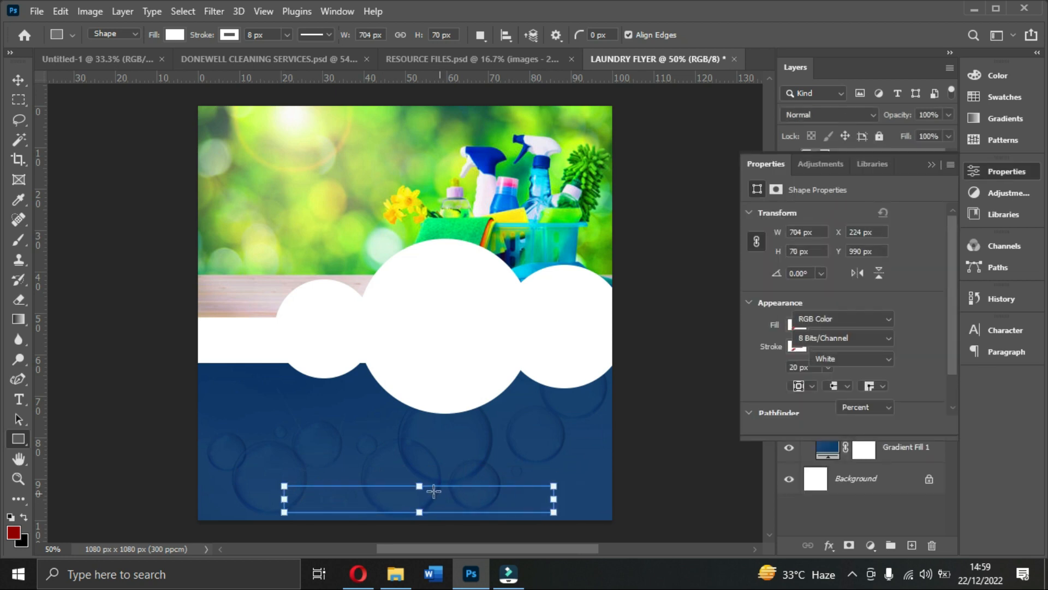
- Move the white rectangle up and left until it is roughly centred near the bottom of the blue area
{"action": "left_click", "coordinate": [18, 80]}
{"action": "left_click_drag", "start_coordinate": [463, 509], "coordinate": [453, 494]}
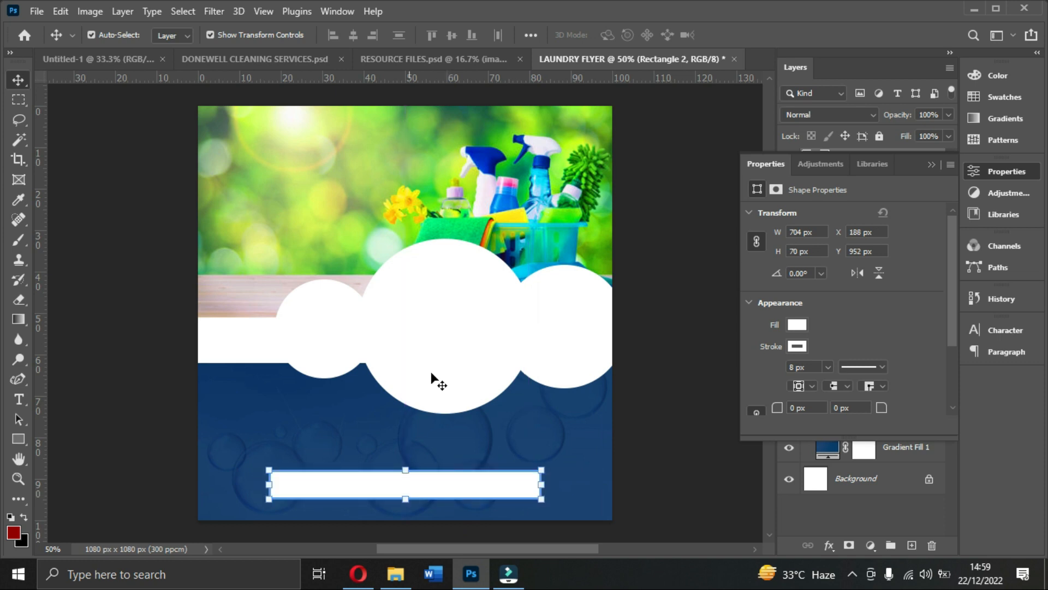
- Scale all three white circles together to about 88% and shift them right until the rightmost overlaps the flyer's right edge
{"action": "left_click", "coordinate": [453, 319]}
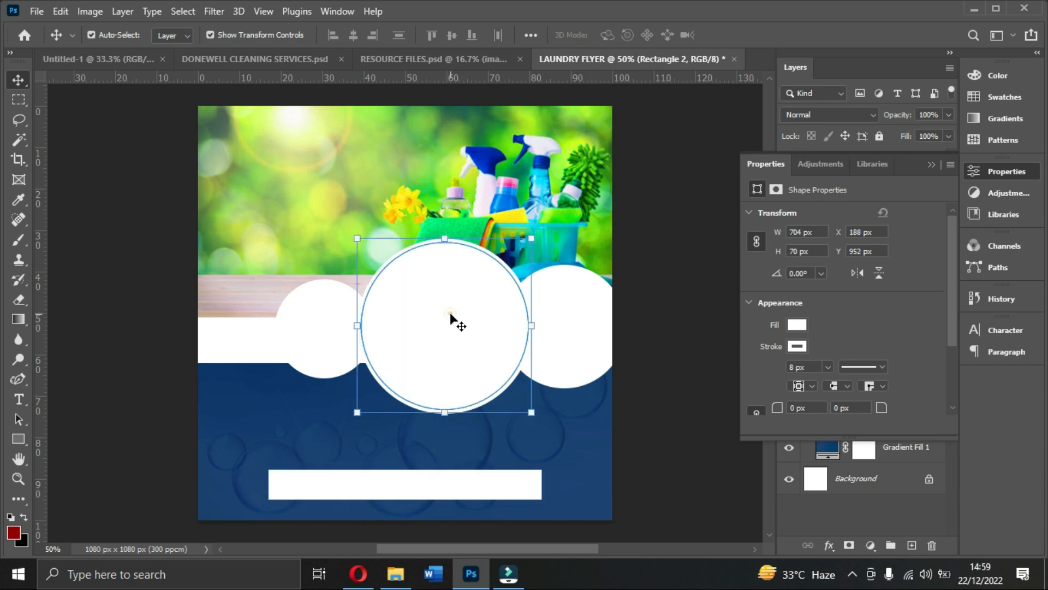
{"action": "left_click", "coordinate": [931, 163]}
{"action": "left_click", "coordinate": [863, 228], "text": "ctrl"}
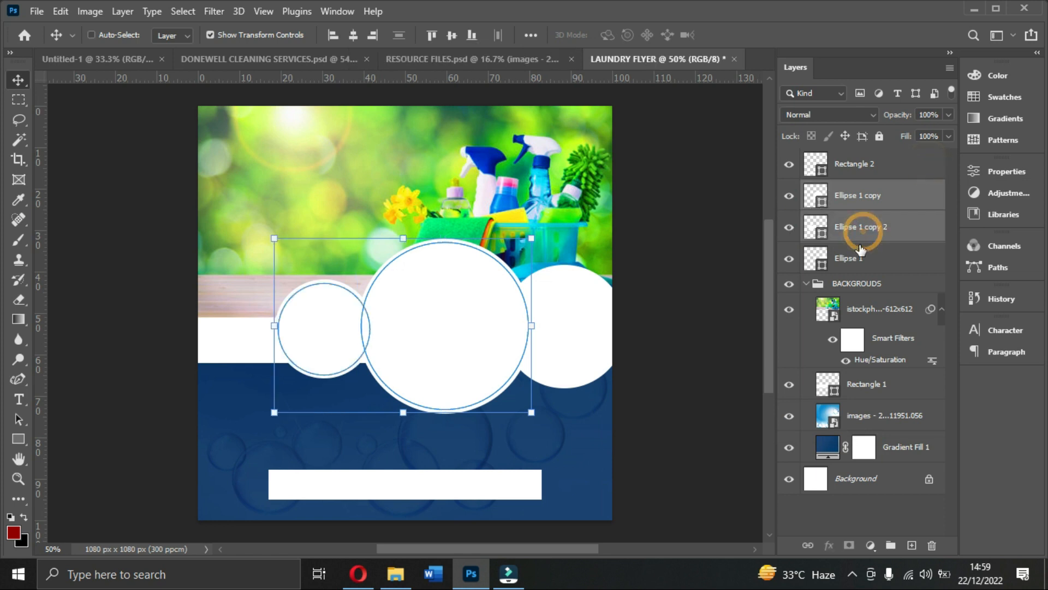
{"action": "left_click", "coordinate": [852, 266], "text": "ctrl"}
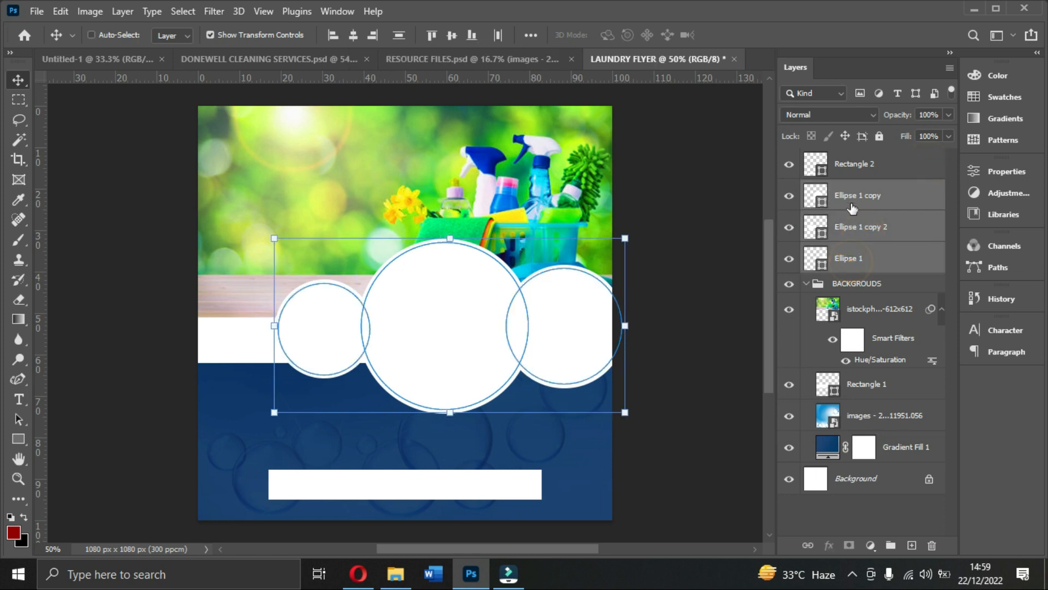
{"action": "left_click_drag", "start_coordinate": [625, 238], "coordinate": [605, 248]}
{"action": "left_click_drag", "start_coordinate": [563, 325], "coordinate": [586, 328]}
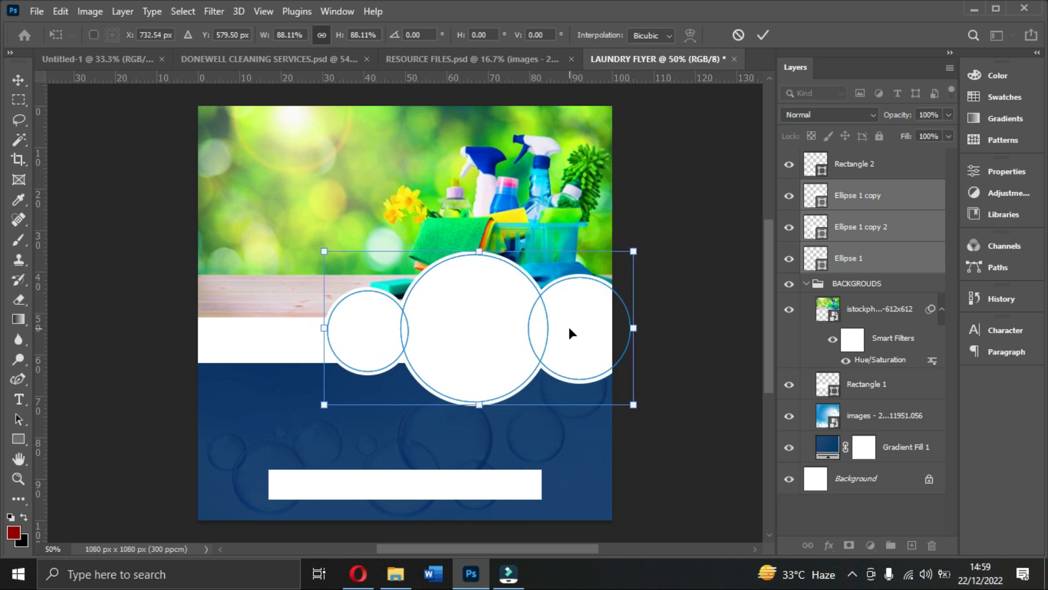
{"action": "double_click", "coordinate": [567, 324]}
{"action": "left_click", "coordinate": [689, 433]}
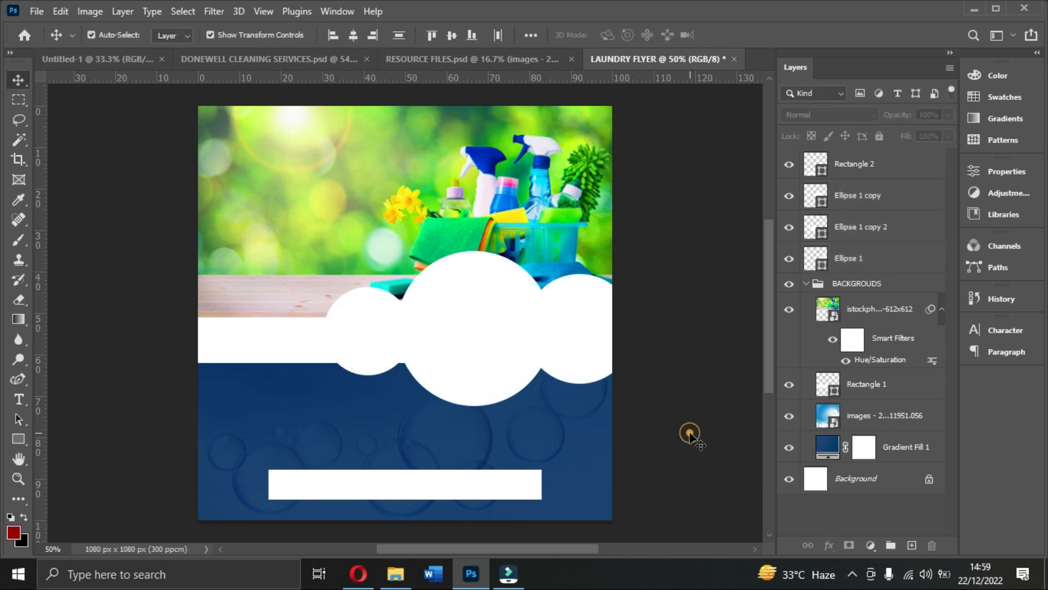
- Using the DONEWELL design as reference, shift the small left circle left and slightly down, and the large middle circle left
{"action": "left_click", "coordinate": [413, 221]}
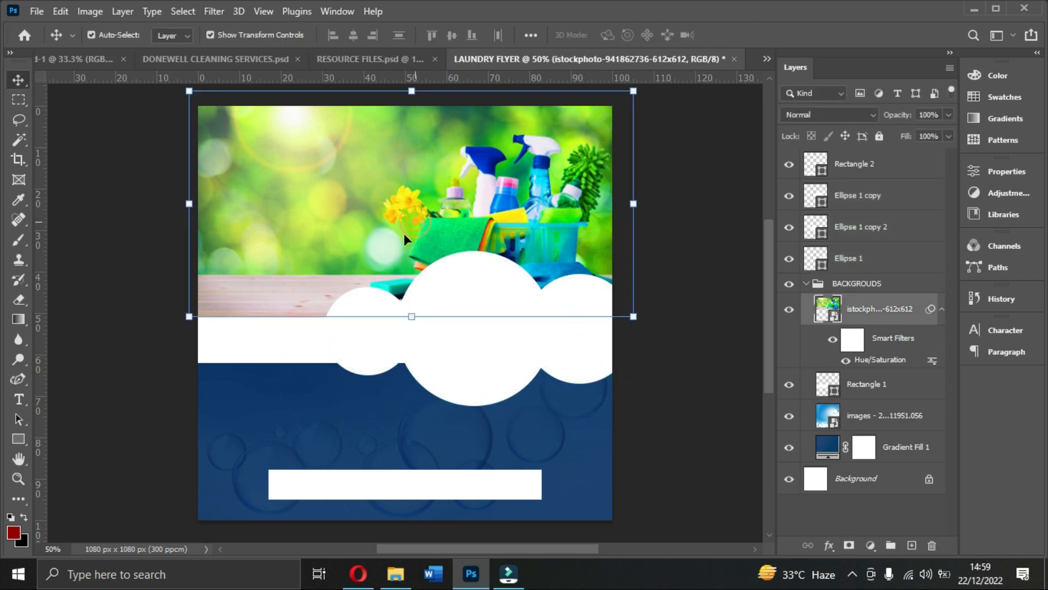
{"action": "left_click", "coordinate": [372, 351]}
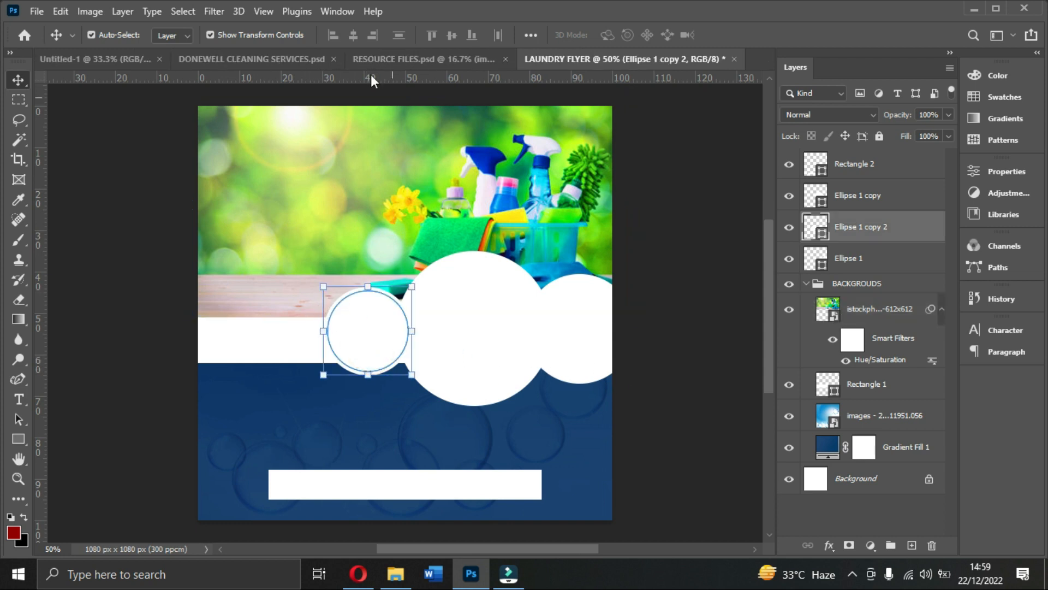
{"action": "left_click", "coordinate": [263, 60]}
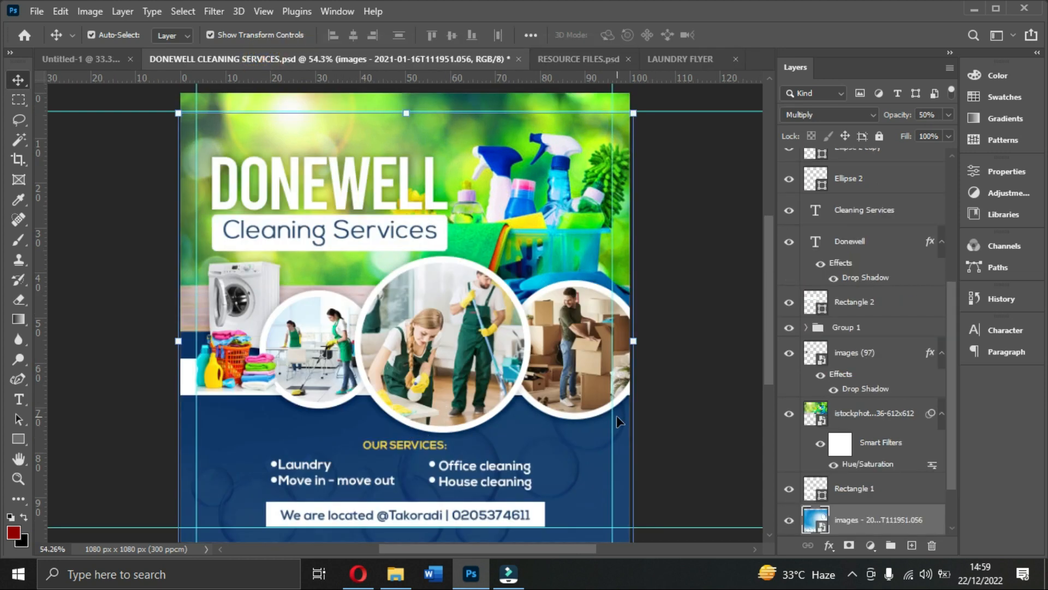
{"action": "scroll", "coordinate": [553, 421], "scroll_direction": "down", "scroll_amount": 1}
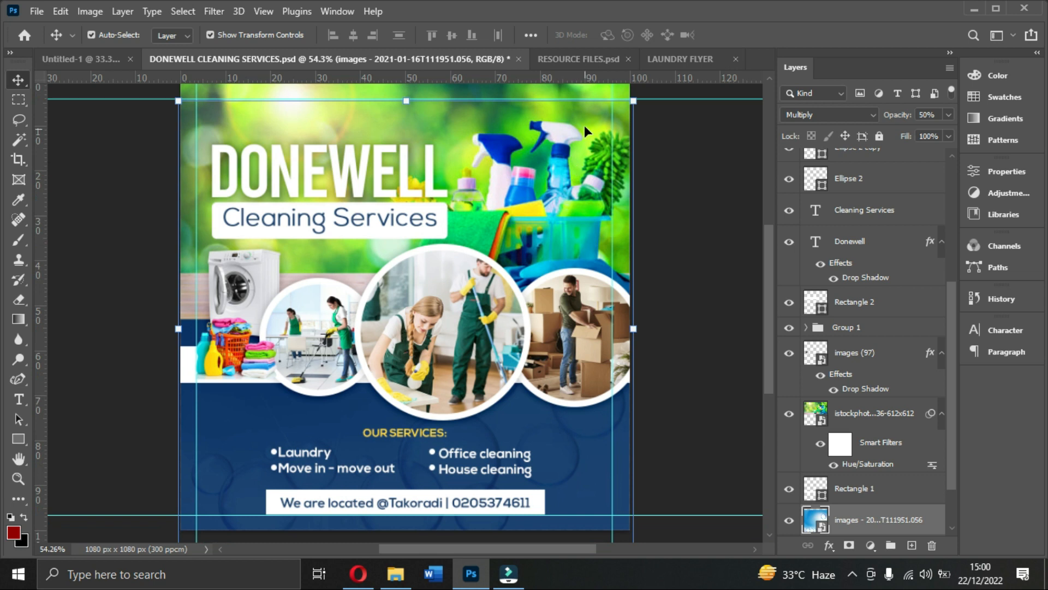
{"action": "left_click", "coordinate": [692, 65]}
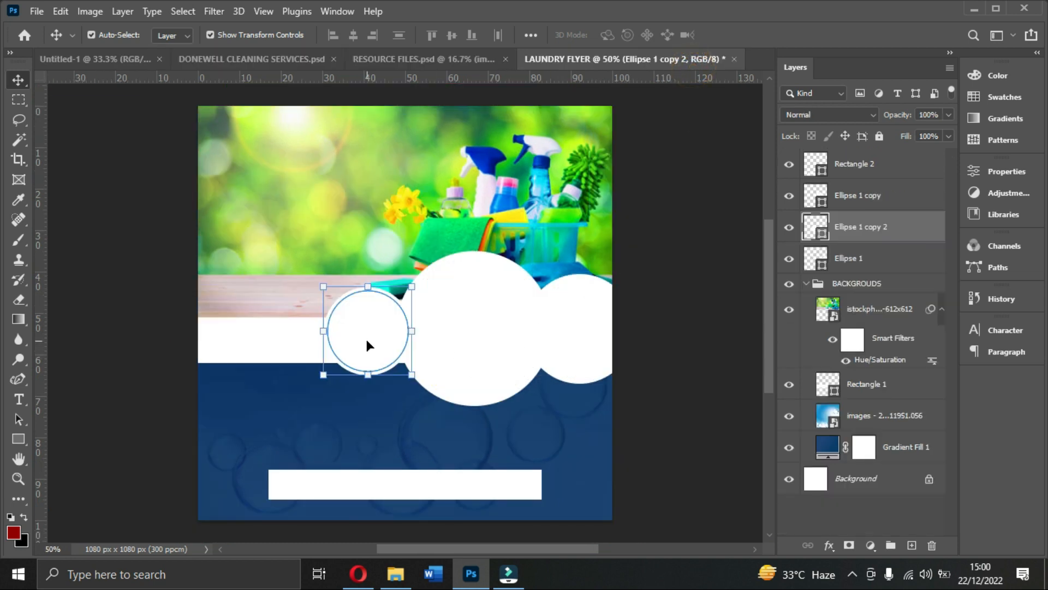
{"action": "left_click_drag", "start_coordinate": [355, 331], "coordinate": [314, 338]}
{"action": "left_click_drag", "start_coordinate": [438, 346], "coordinate": [418, 346]}
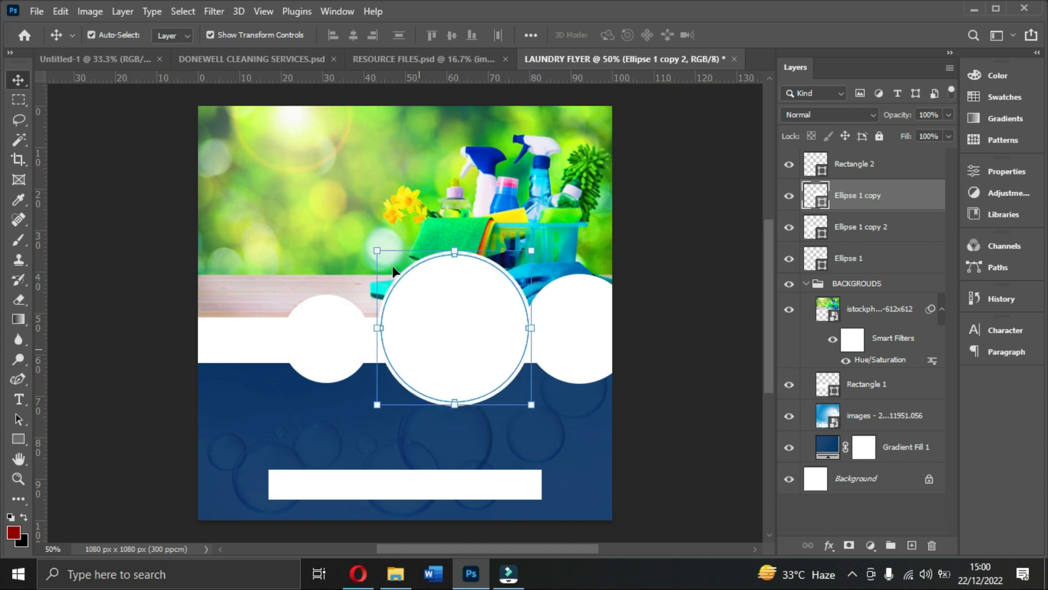
- Enlarge the large middle circle to about 113%, and shift it and the right circle left
{"action": "left_click_drag", "start_coordinate": [380, 253], "coordinate": [342, 240]}
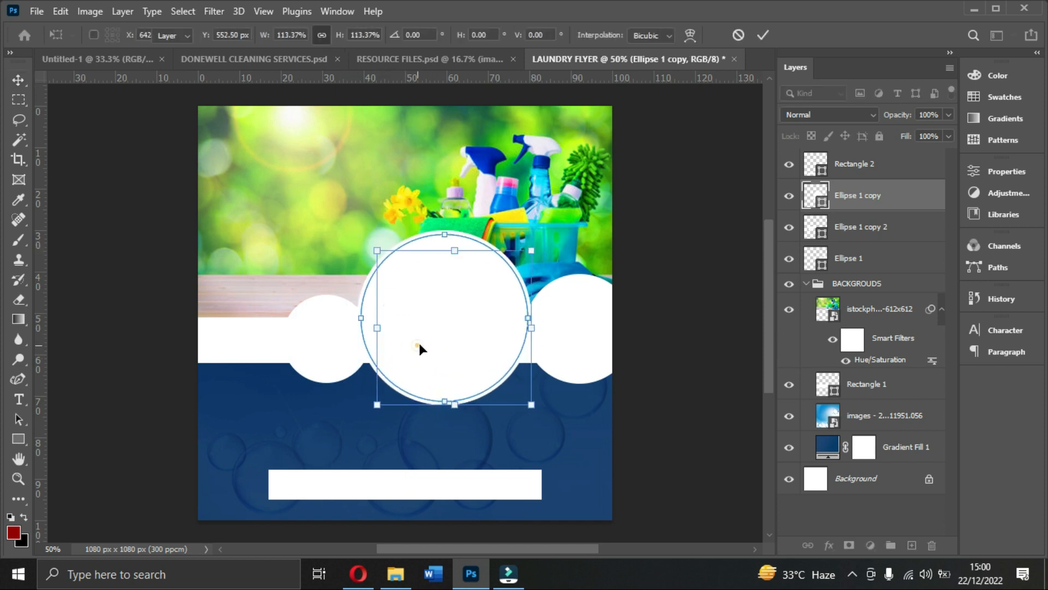
{"action": "key", "text": "Return"}
{"action": "left_click_drag", "start_coordinate": [423, 341], "coordinate": [418, 353]}
{"action": "left_click_drag", "start_coordinate": [562, 356], "coordinate": [550, 325]}
{"action": "left_click", "coordinate": [687, 329]}
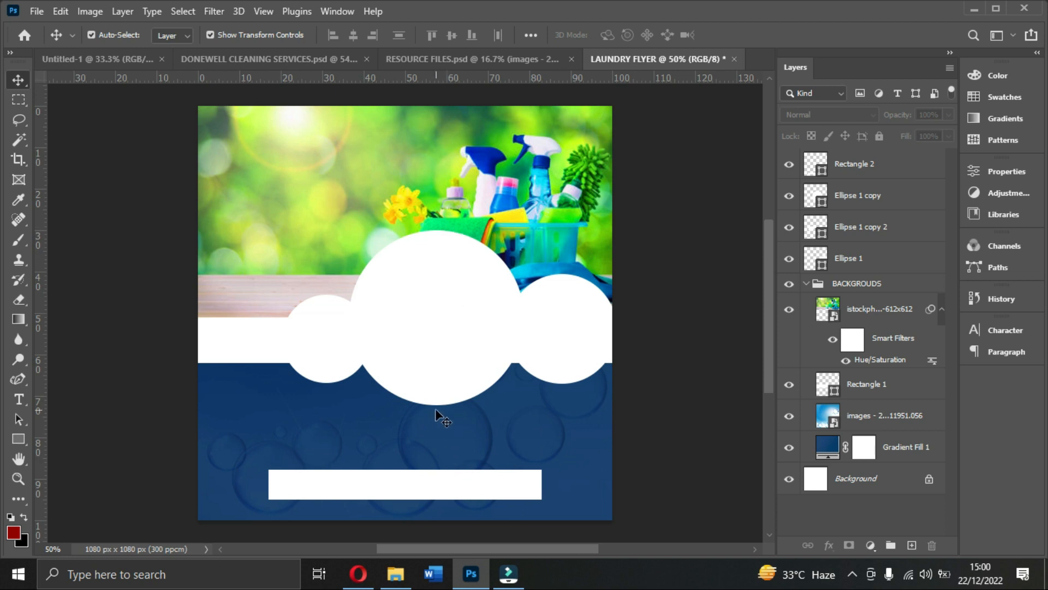
- Centre the white rectangle near the bottom horizontally on the canvas and clear the selection
{"action": "left_click", "coordinate": [432, 494]}
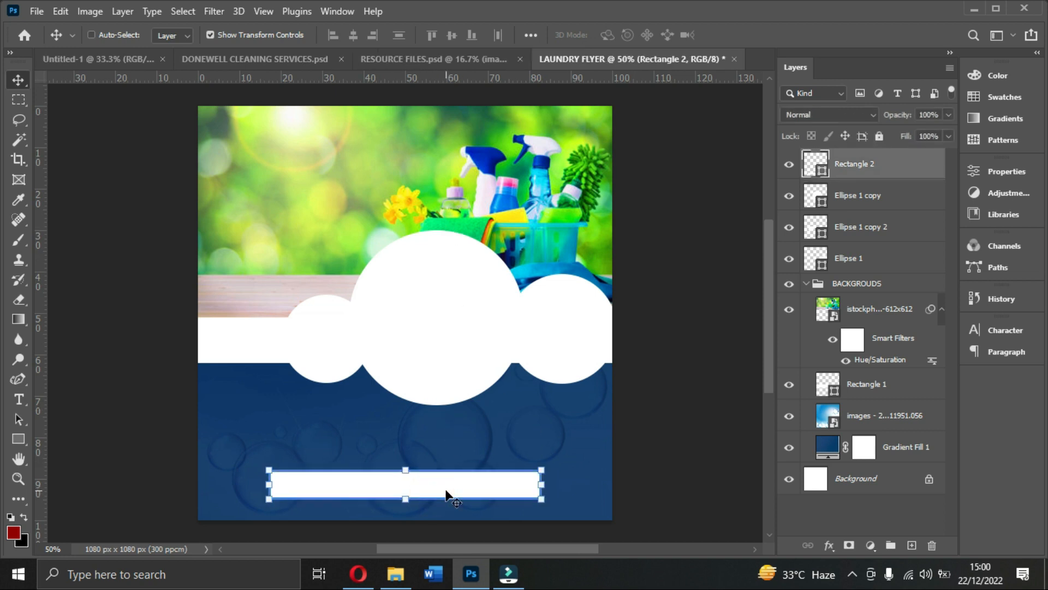
{"action": "key", "text": "ctrl+a"}
{"action": "left_click", "coordinate": [353, 35]}
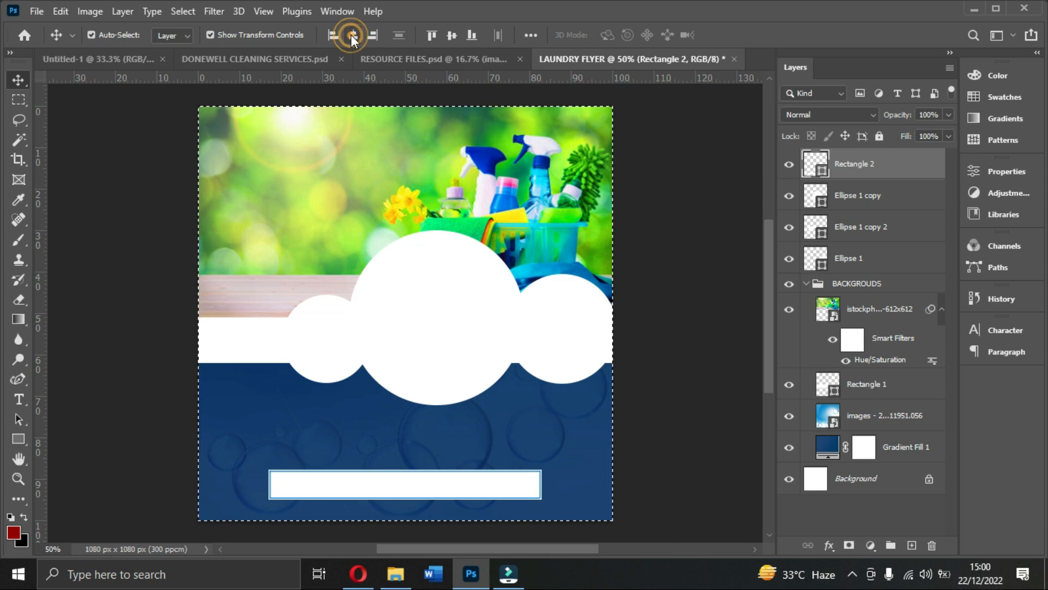
{"action": "key", "text": "ctrl+d"}
{"action": "left_click", "coordinate": [683, 456], "text": "ctrl"}
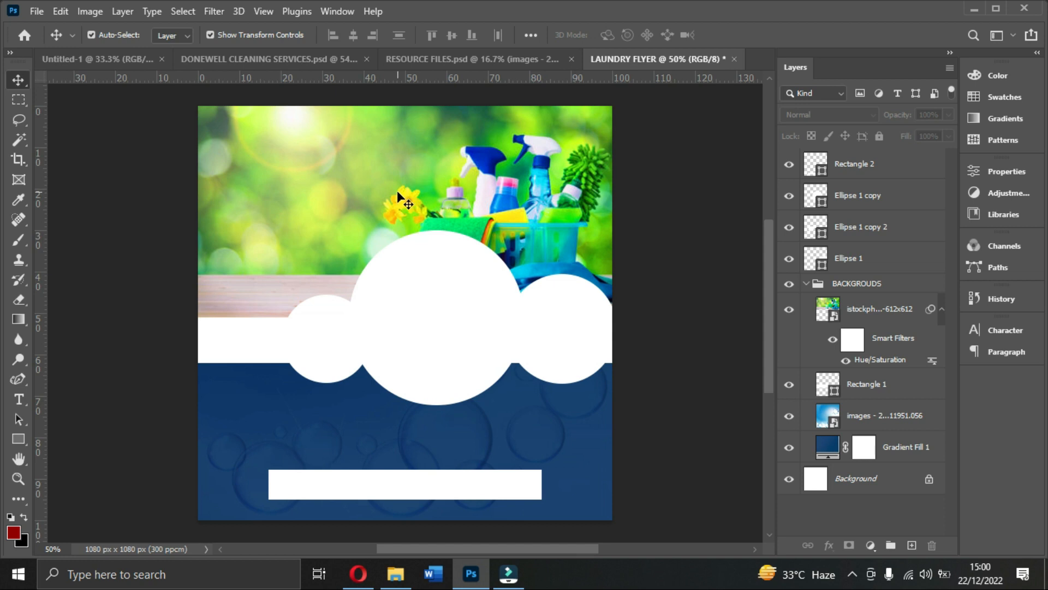
- Collapse the BACKGROUDS group, group the three circle layers and name the new group IMAGES
{"action": "left_click", "coordinate": [806, 283]}
{"action": "left_click", "coordinate": [862, 261]}
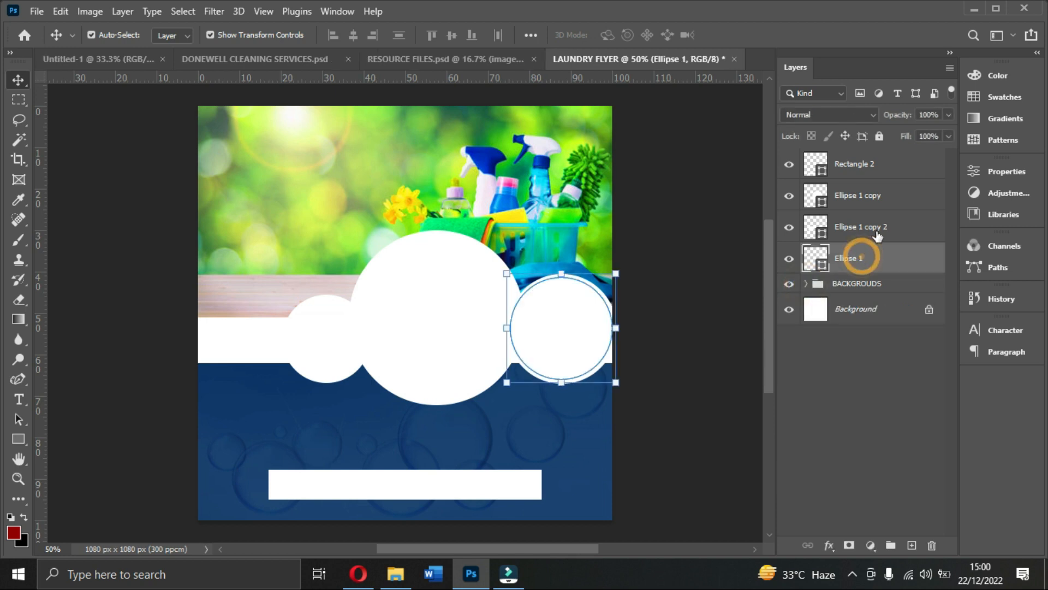
{"action": "left_click", "coordinate": [871, 226], "text": "shift"}
{"action": "left_click", "coordinate": [874, 195], "text": "shift"}
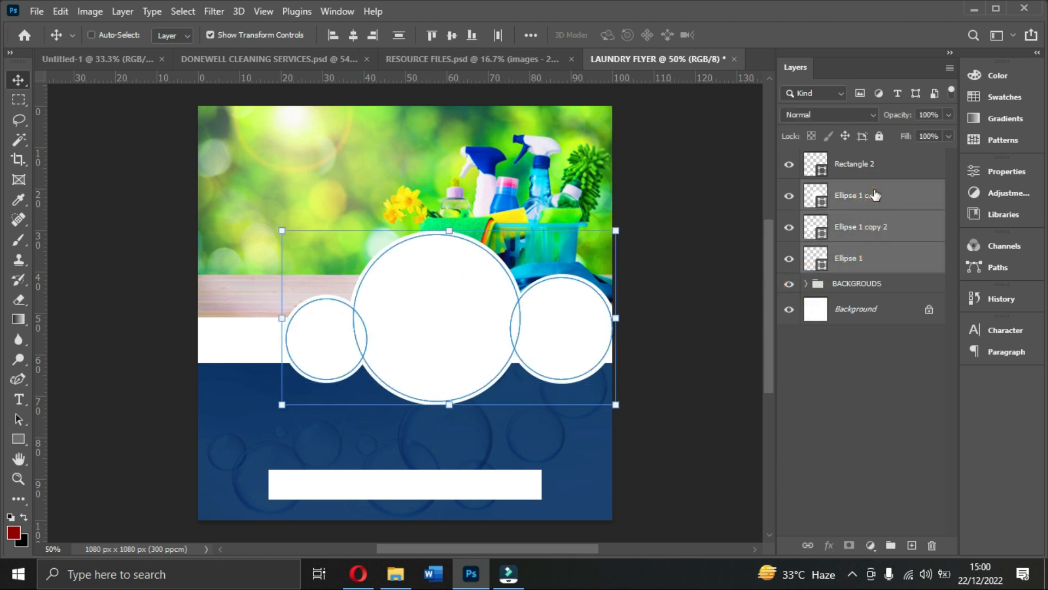
{"action": "key", "text": "ctrl+g"}
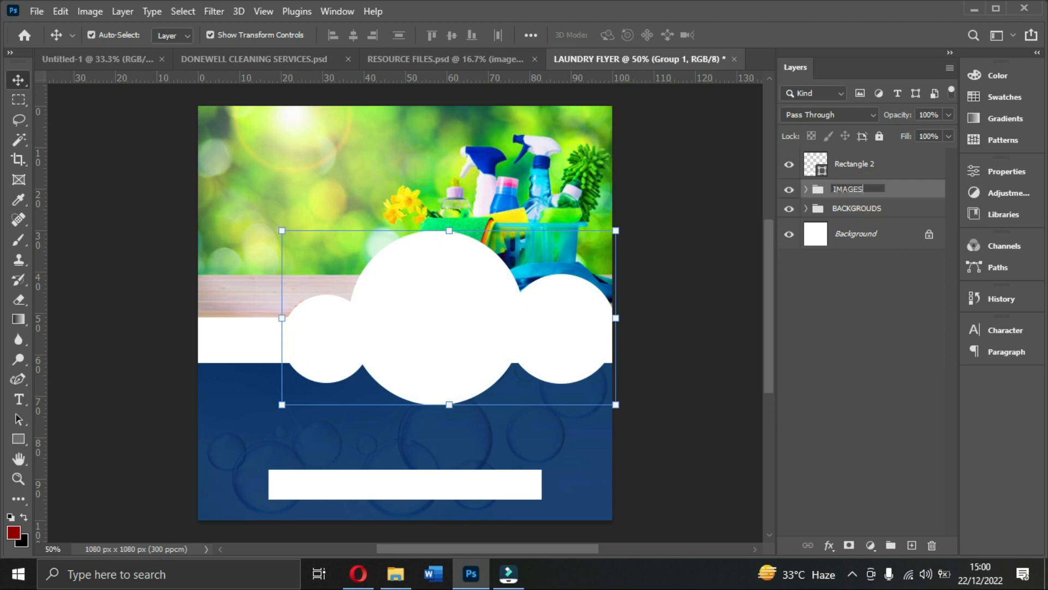
{"action": "left_click", "coordinate": [906, 198]}
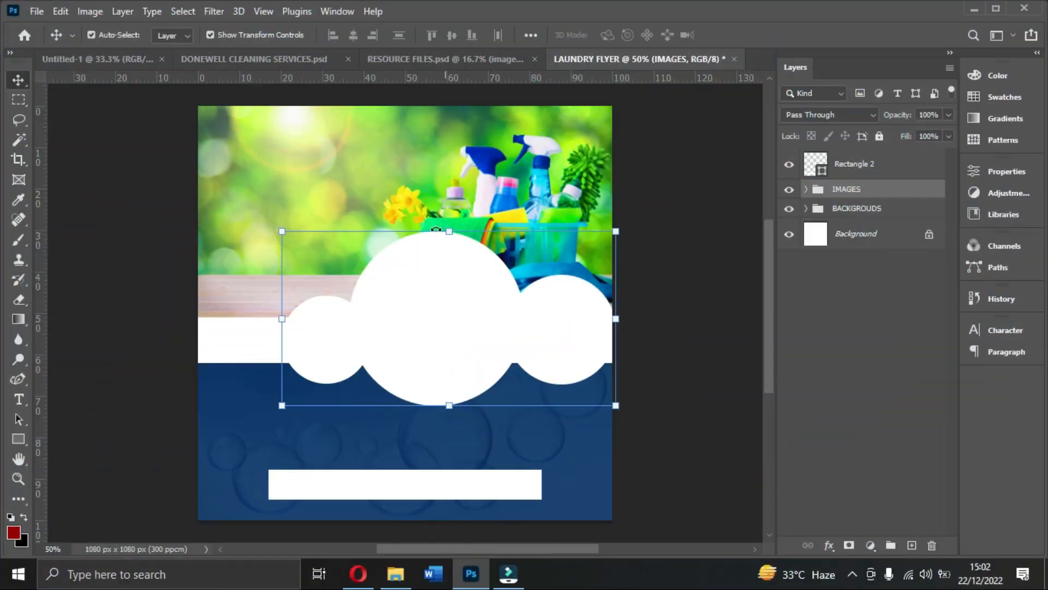
- Place the What-Is-the-Going-Rate-for-House-Cleaning-1 image, scale it down over the large middle circle and clip it to that circle
{"action": "left_click", "coordinate": [431, 307]}
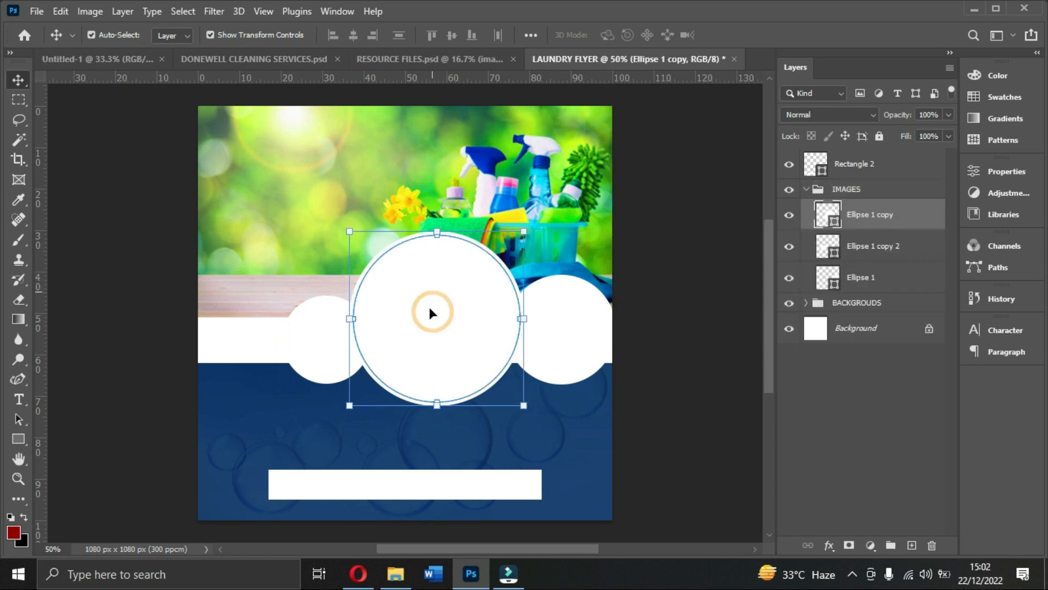
{"action": "left_click", "coordinate": [395, 573]}
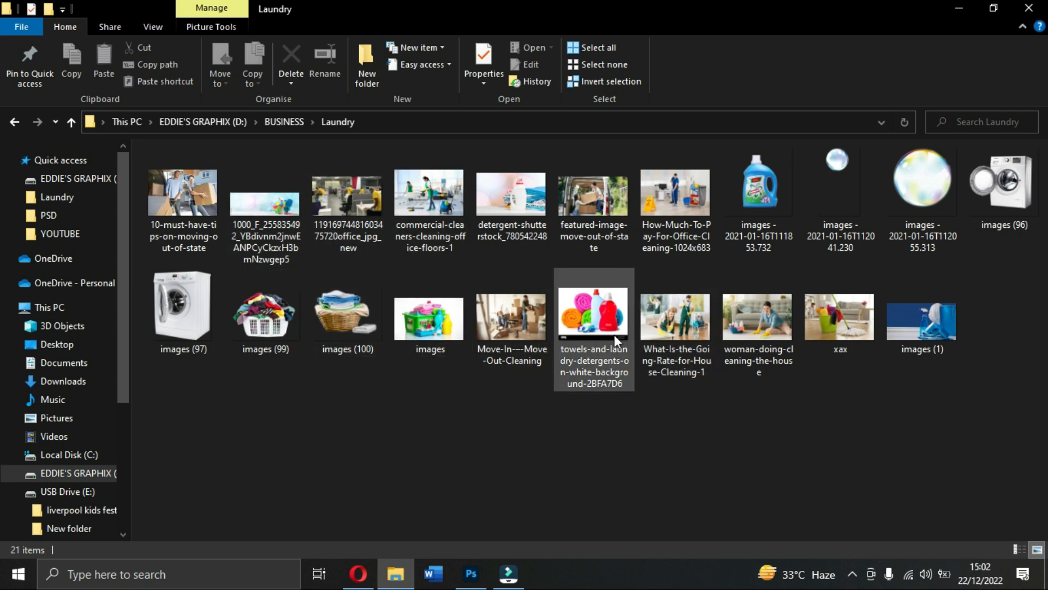
{"action": "double_click", "coordinate": [659, 332]}
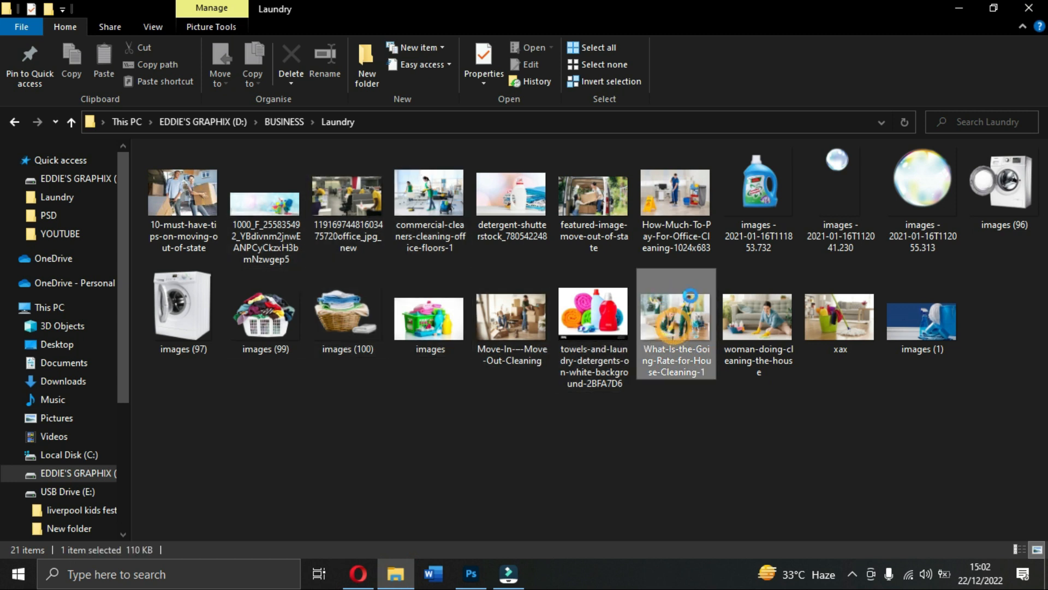
{"action": "left_click_drag", "start_coordinate": [676, 318], "coordinate": [460, 363]}
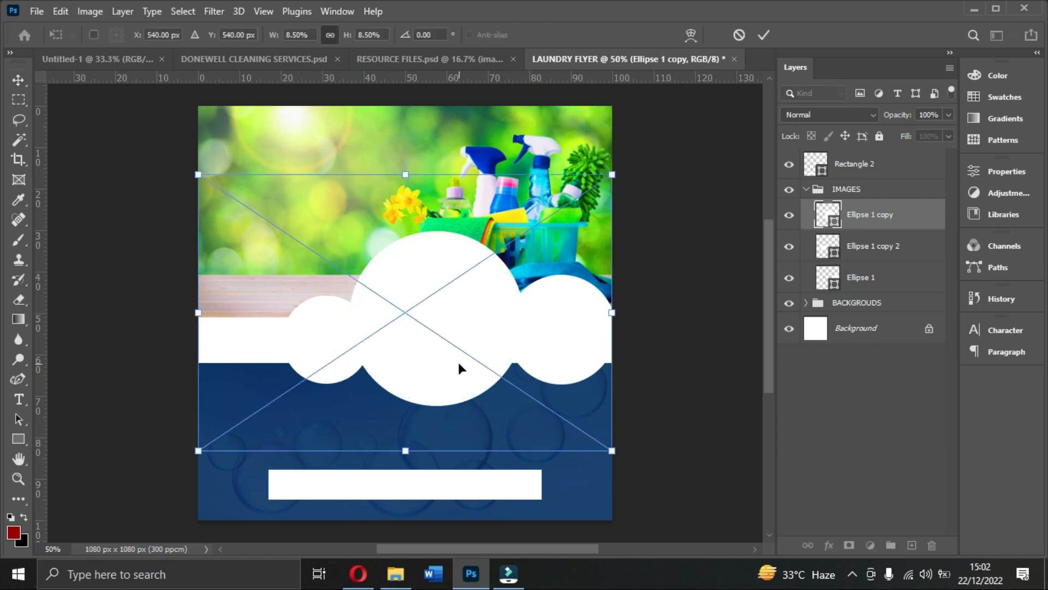
{"action": "left_click_drag", "start_coordinate": [618, 176], "coordinate": [537, 225]}
{"action": "mouse_move", "coordinate": [467, 298]}
{"action": "left_mouse_down"}
{"action": "mouse_move", "coordinate": [489, 314]}
{"action": "mouse_move", "coordinate": [477, 294]}
{"action": "left_mouse_up"}
{"action": "double_click", "coordinate": [474, 293]}
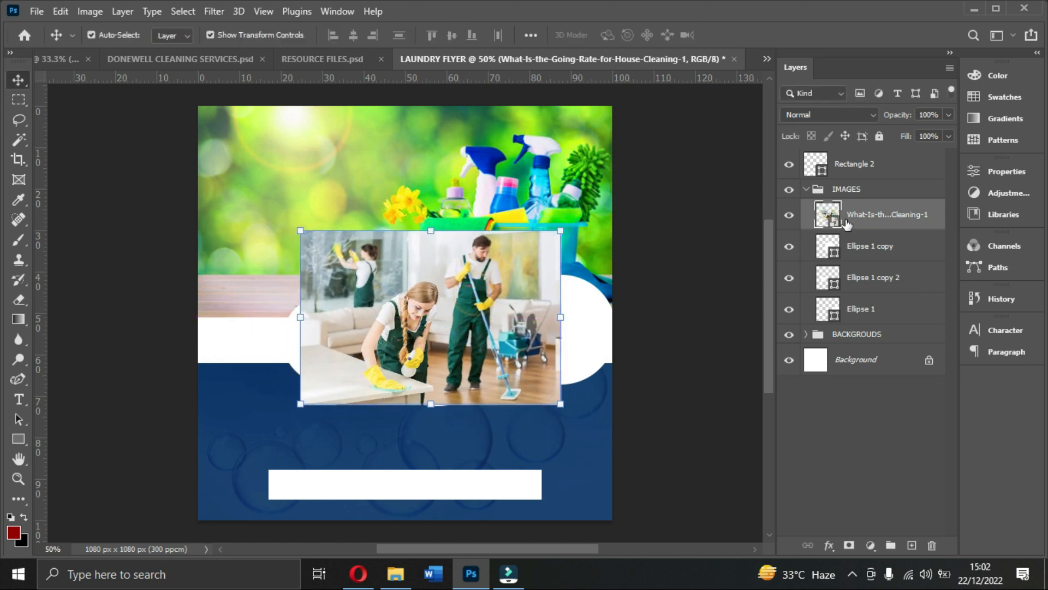
{"action": "right_click", "coordinate": [865, 221]}
{"action": "left_click", "coordinate": [738, 360]}
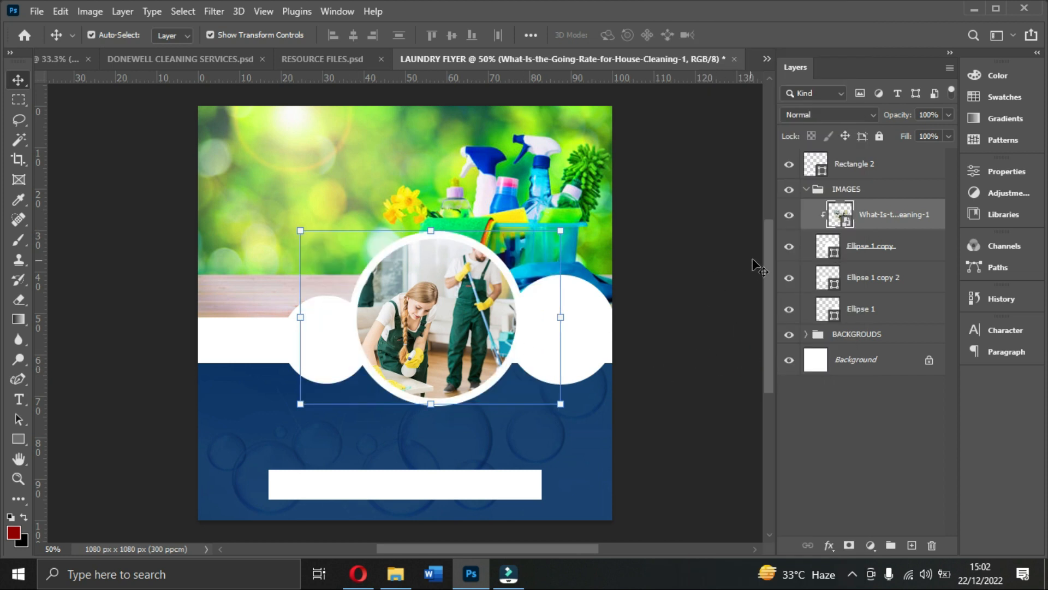
- Thin the white stroke of the large middle circle slightly
{"action": "left_click", "coordinate": [825, 247]}
{"action": "left_click", "coordinate": [23, 441]}
{"action": "left_click", "coordinate": [289, 34]}
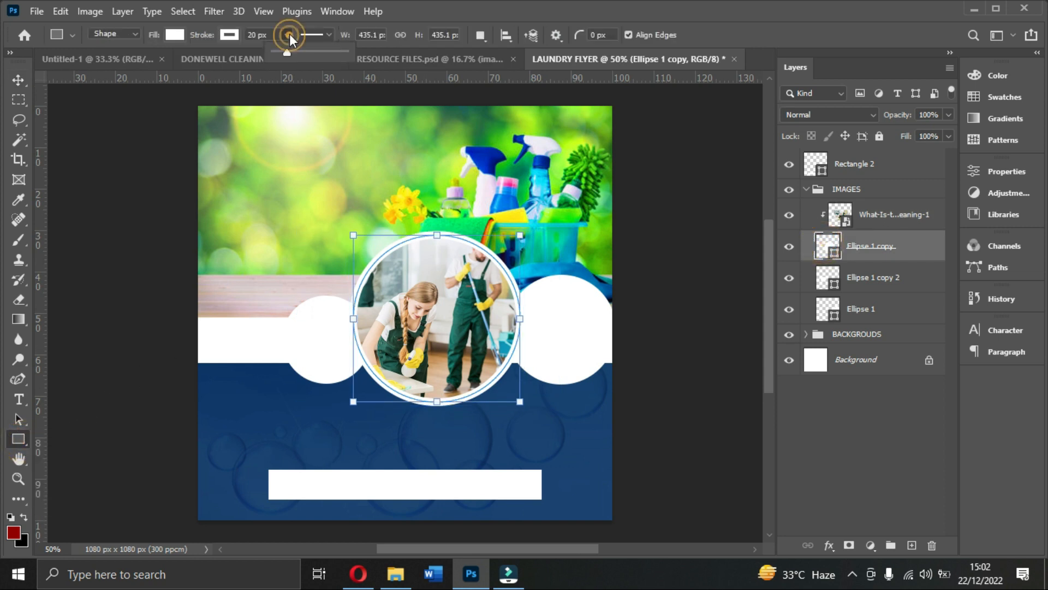
{"action": "scroll", "coordinate": [289, 34], "scroll_direction": "down", "scroll_amount": 2}
{"action": "left_click", "coordinate": [17, 78]}
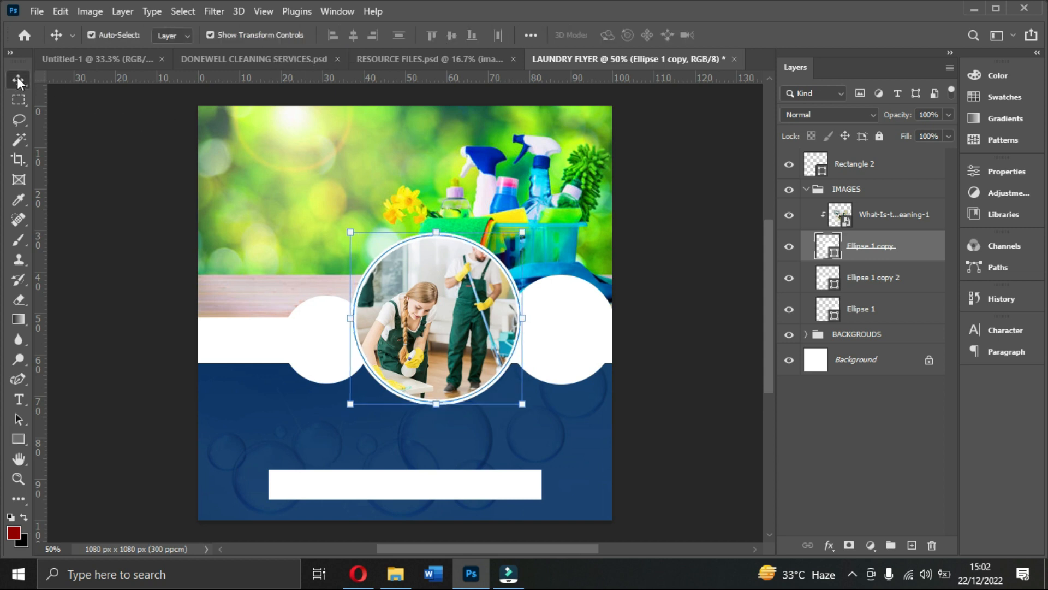
- Set the small left circle's stroke width to 15 px
{"action": "left_click", "coordinate": [882, 286]}
{"action": "left_click", "coordinate": [19, 439]}
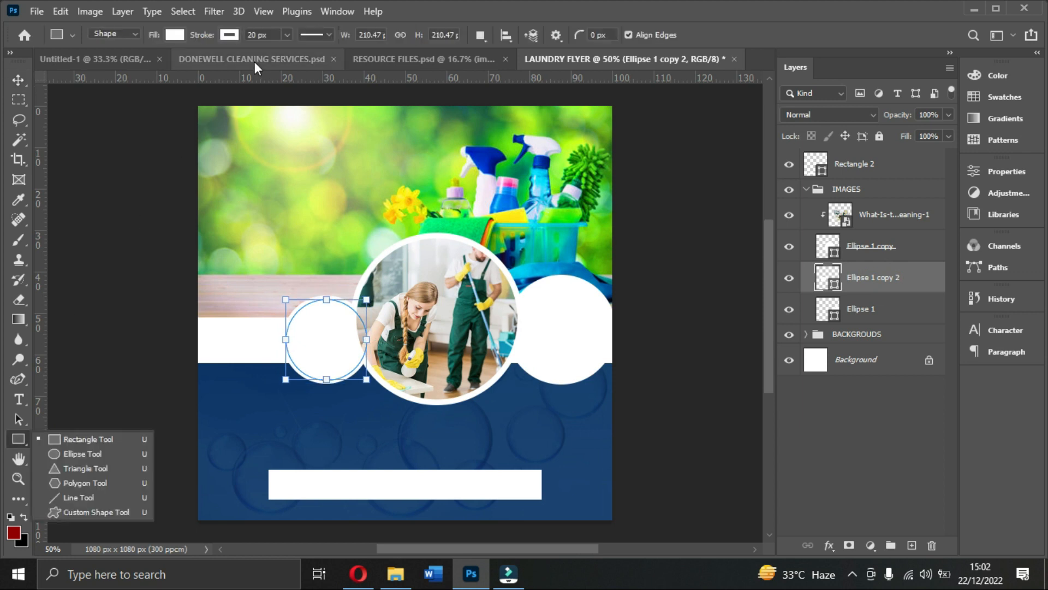
{"action": "left_click", "coordinate": [291, 35]}
{"action": "key", "text": "Down"}
{"action": "key", "text": "Down"}
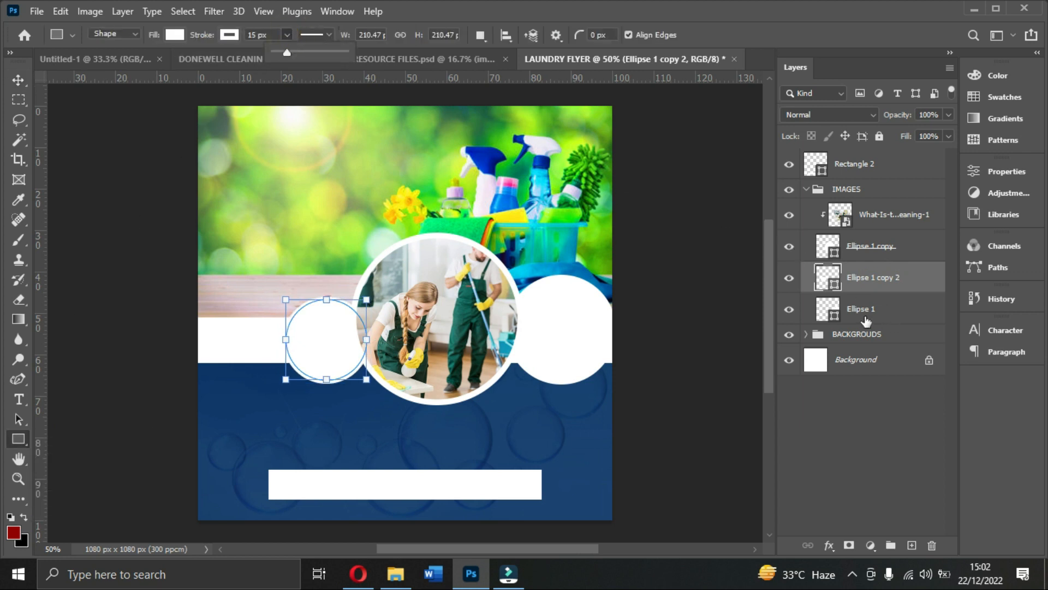
- Set the right circle's stroke width to 15 px
{"action": "left_click", "coordinate": [864, 312]}
{"action": "left_click", "coordinate": [289, 32]}
{"action": "key", "text": "Down"}
{"action": "key", "text": "Down"}
{"action": "key", "text": "Down"}
{"action": "key", "text": "Down"}
{"action": "key", "text": "Down"}
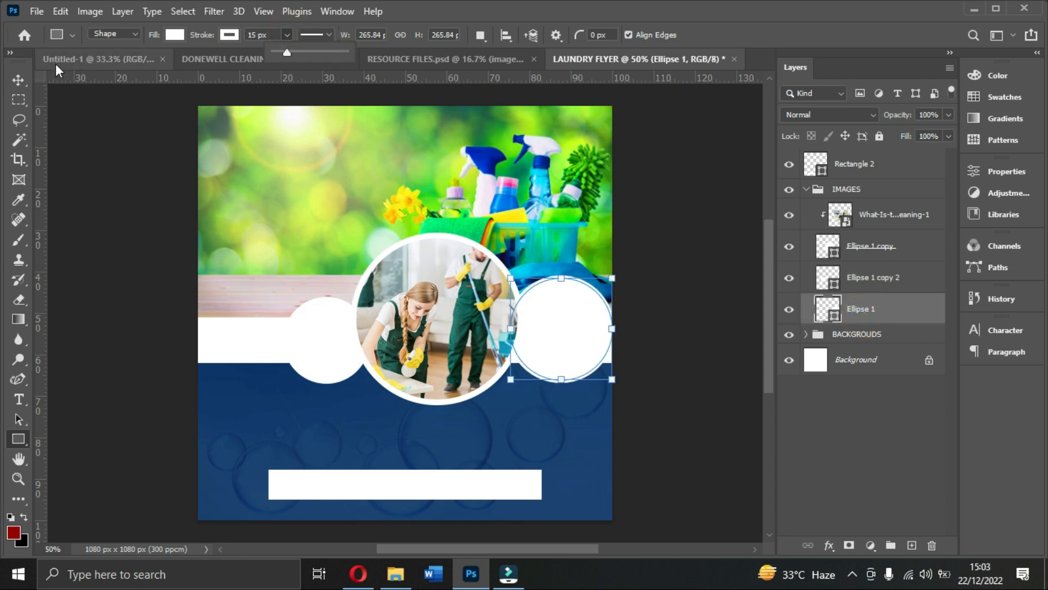
- Scale the house-cleaning photo in the large middle circle down slightly to 5.15%
{"action": "left_click", "coordinate": [21, 80]}
{"action": "left_click", "coordinate": [420, 281]}
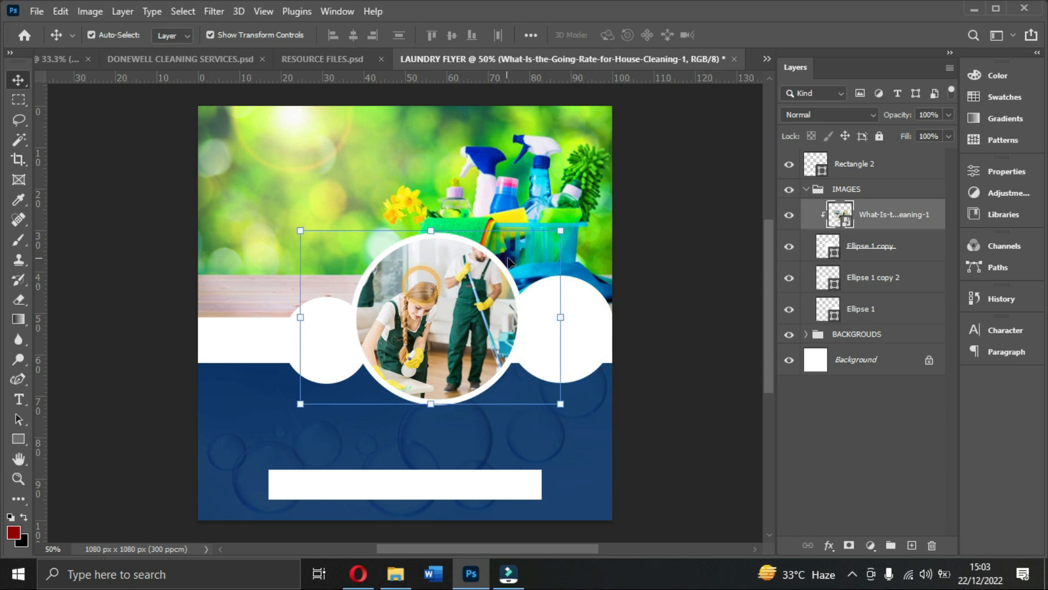
{"action": "left_click_drag", "start_coordinate": [561, 230], "coordinate": [551, 238]}
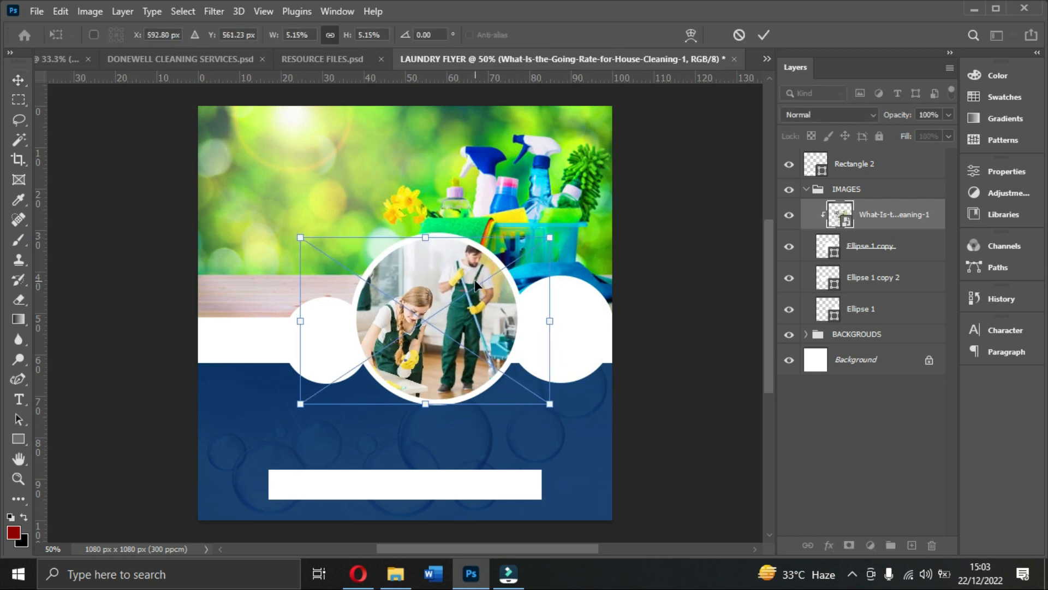
{"action": "key", "text": "Return"}
- Place the 10-must-have-tips-on-moving-out-of-state photo above the right circle's layer and scale it to just cover the circle
{"action": "left_click", "coordinate": [590, 326]}
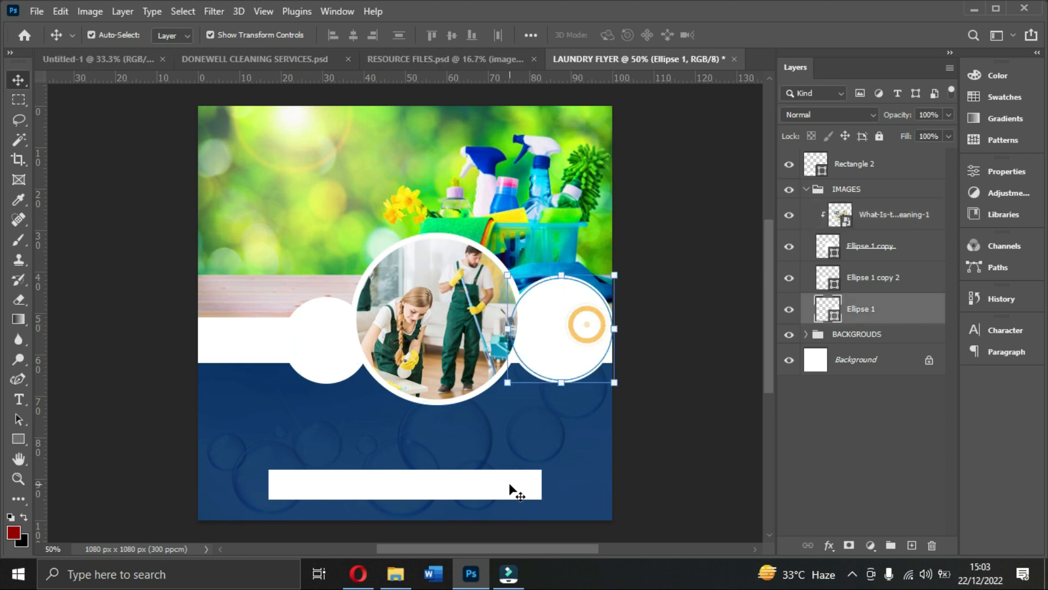
{"action": "left_click", "coordinate": [395, 573]}
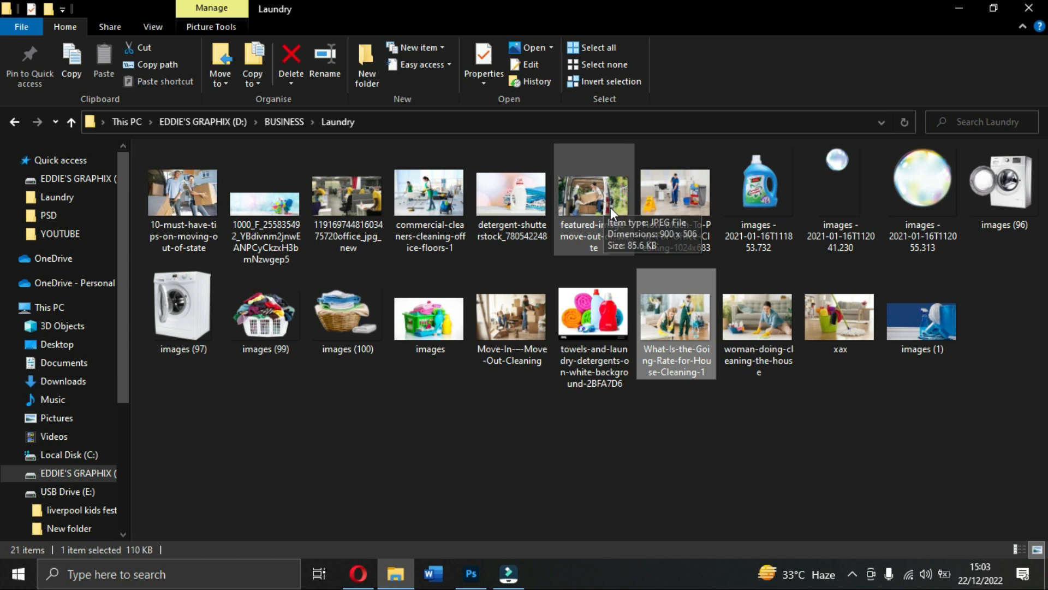
{"action": "left_click_drag", "start_coordinate": [191, 197], "coordinate": [568, 345]}
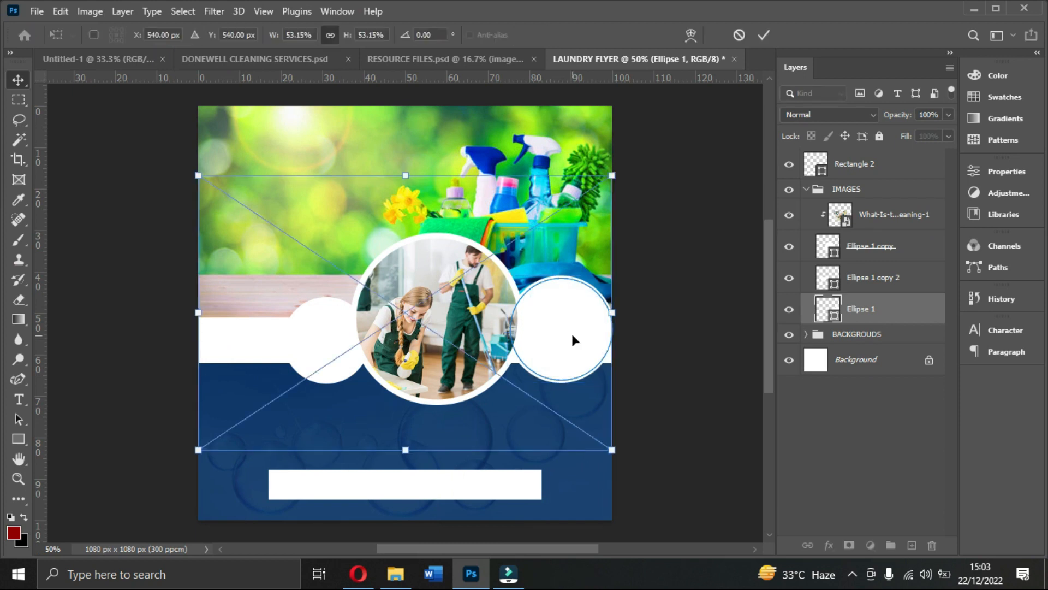
{"action": "left_click_drag", "start_coordinate": [199, 176], "coordinate": [561, 314]}
{"action": "left_click_drag", "start_coordinate": [625, 377], "coordinate": [639, 392]}
{"action": "left_click_drag", "start_coordinate": [625, 304], "coordinate": [630, 282]}
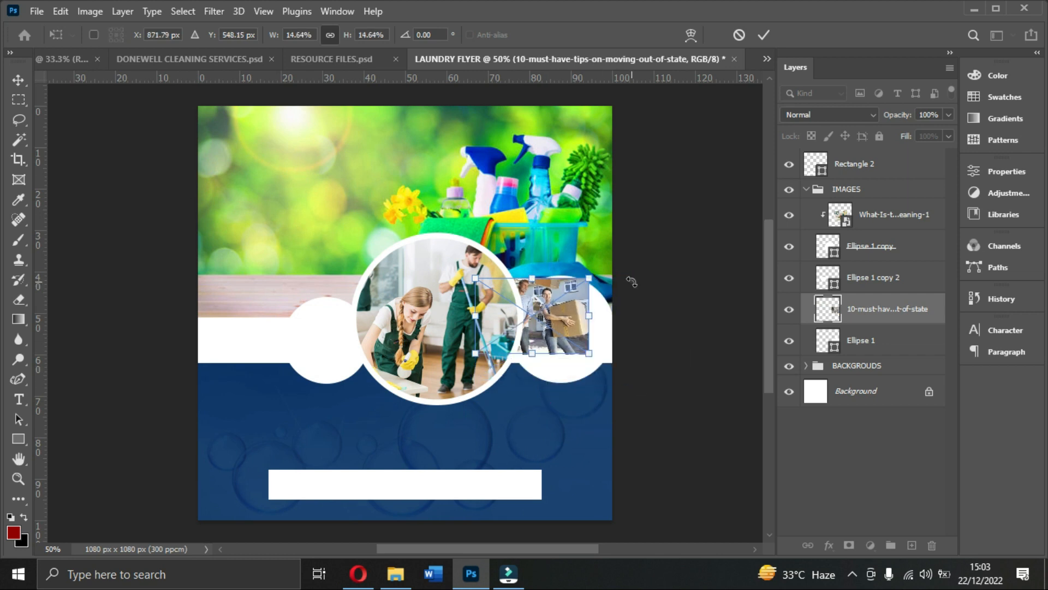
{"action": "left_click_drag", "start_coordinate": [588, 359], "coordinate": [658, 384]}
{"action": "key", "text": "Return"}
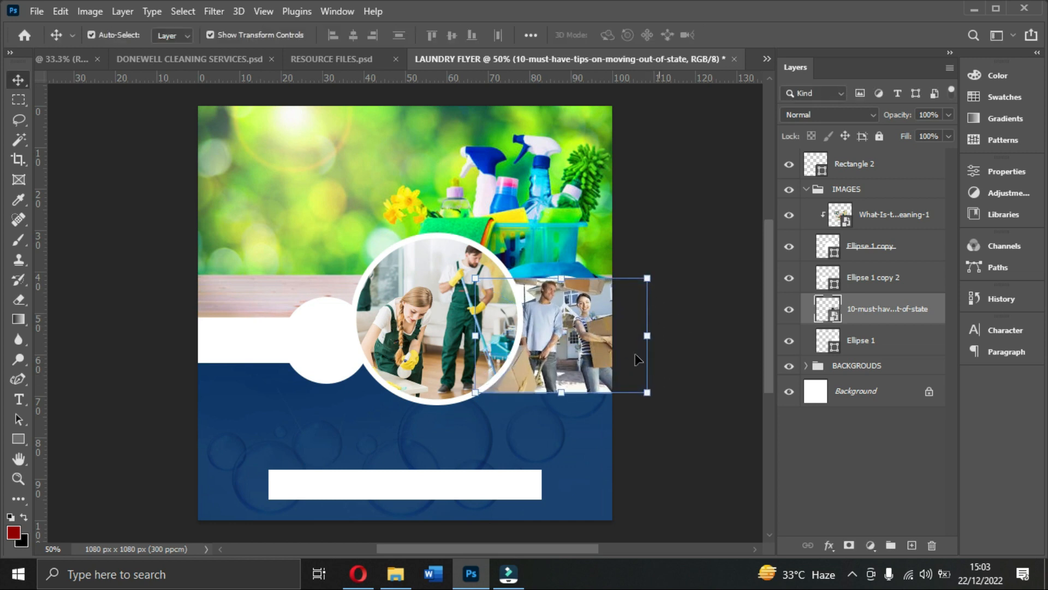
- Clip the moving-couple photo to the right circle with a clipping mask and nudge it up slightly
{"action": "right_click", "coordinate": [888, 319]}
{"action": "left_click", "coordinate": [755, 359]}
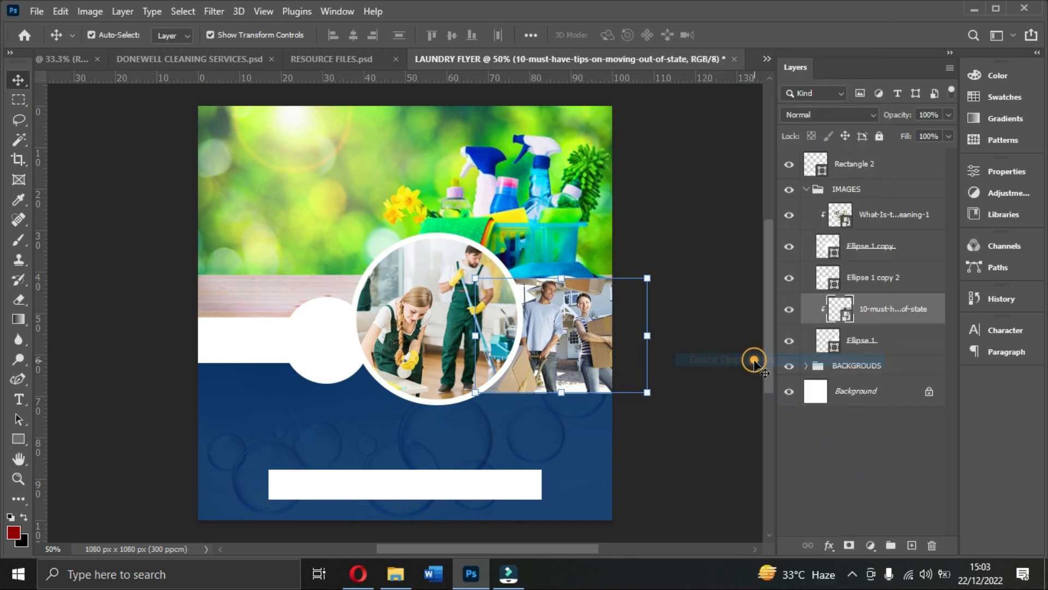
{"action": "key", "text": "Up"}
{"action": "key", "text": "Up"}
{"action": "key", "text": "Up"}
{"action": "key", "text": "Up"}
{"action": "key", "text": "Up"}
{"action": "key", "text": "Up"}
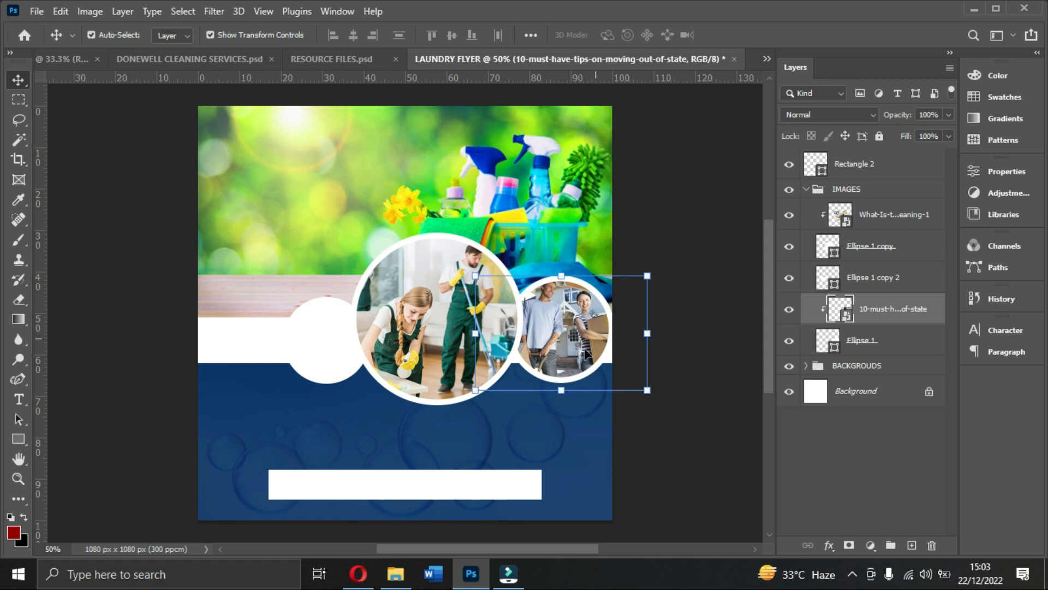
- Scale the moving-couple photo in the right circle down to 19.94% and nudge it left and slightly down
{"action": "left_click_drag", "start_coordinate": [472, 390], "coordinate": [492, 379]}
{"action": "key", "text": "Left"}
{"action": "key", "text": "Left"}
{"action": "key", "text": "Left"}
{"action": "key", "text": "Left"}
{"action": "key", "text": "Left"}
{"action": "key", "text": "Left"}
{"action": "key", "text": "Left"}
{"action": "key", "text": "Left"}
{"action": "key", "text": "Left"}
{"action": "key", "text": "Left"}
{"action": "key", "text": "Left"}
{"action": "key", "text": "Left"}
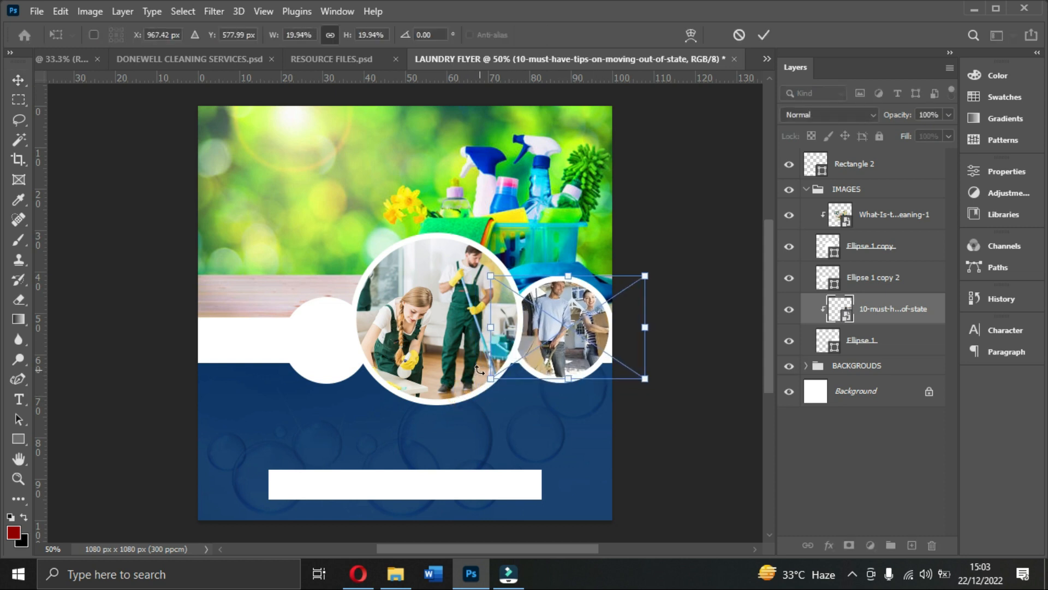
{"action": "key", "text": "Left"}
{"action": "key", "text": "Left"}
{"action": "key", "text": "Left"}
{"action": "key", "text": "Left"}
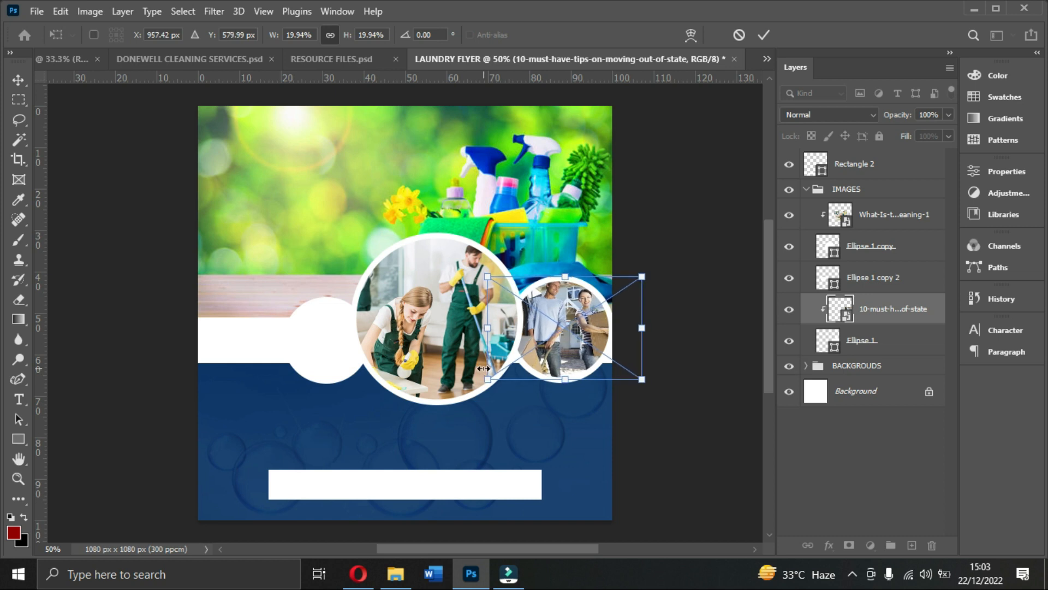
{"action": "key", "text": "Down"}
{"action": "key", "text": "Down"}
{"action": "key", "text": "Return"}
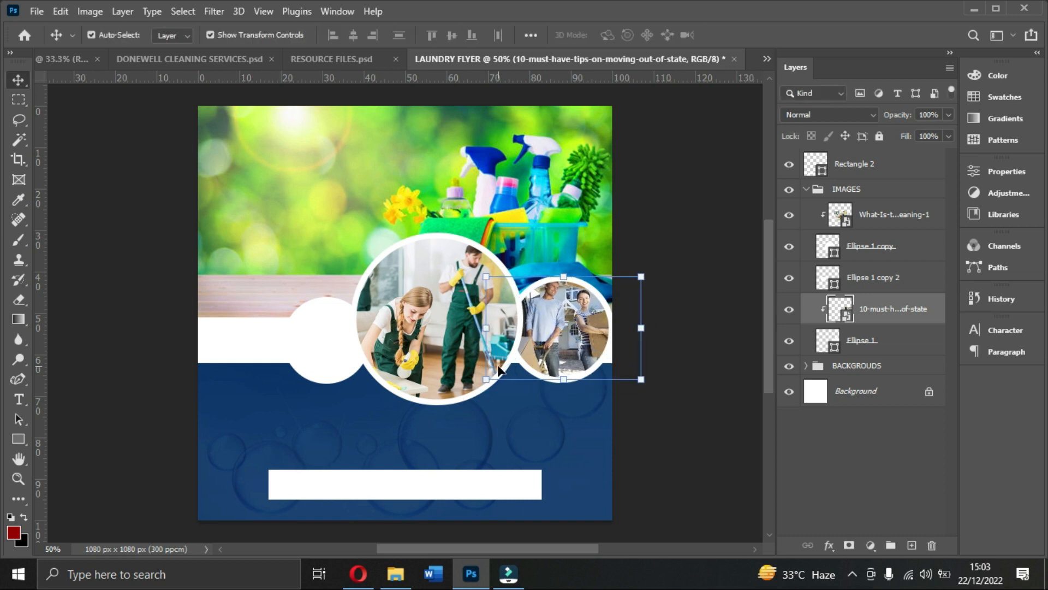
- Enlarge the small left circle to about 125%, so it roughly matches the right circle's size
{"action": "left_click", "coordinate": [306, 339]}
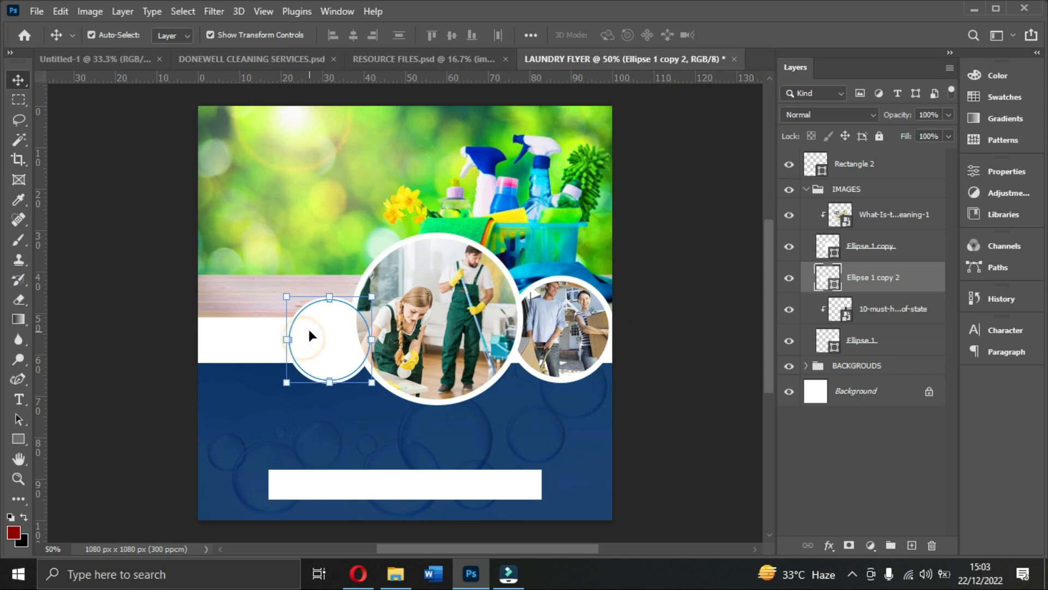
{"action": "left_click_drag", "start_coordinate": [287, 296], "coordinate": [260, 276]}
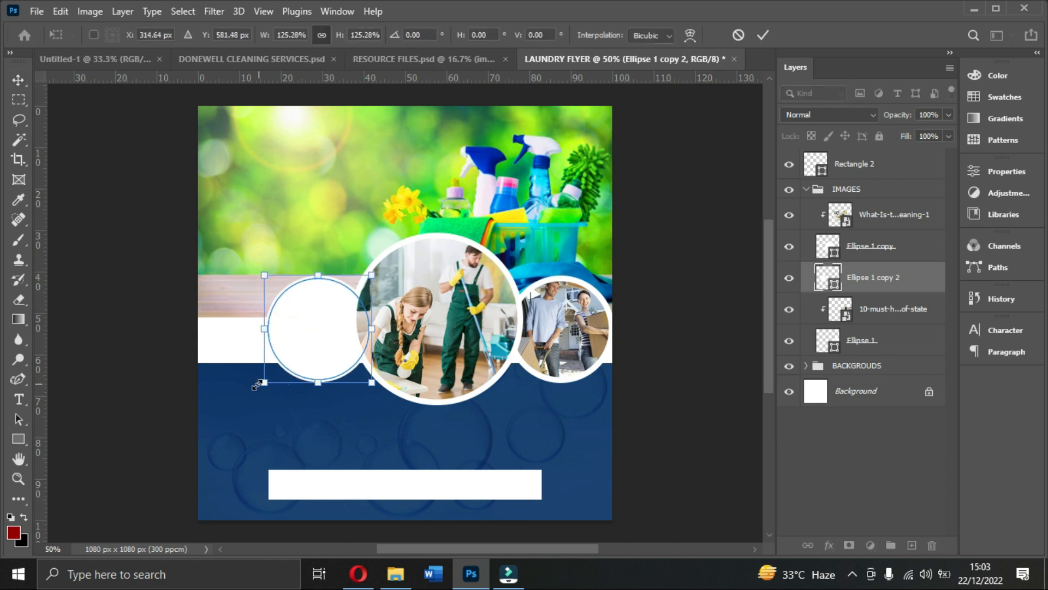
{"action": "double_click", "coordinate": [317, 338]}
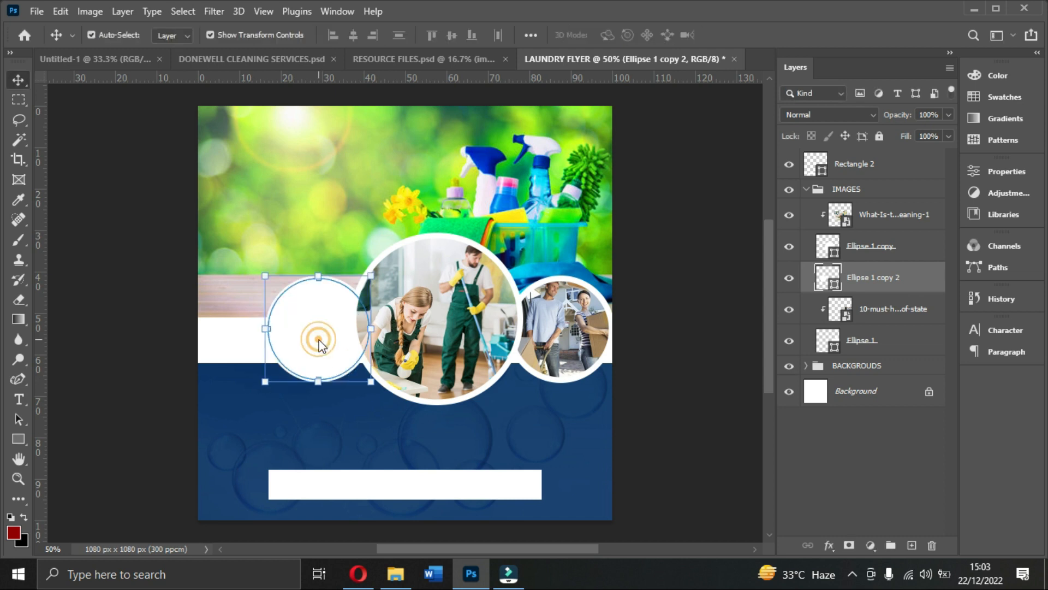
- Try the office_jpg_new photo of yellow-shirted cleaners over the left circle at 5.50% scale, and delete it
{"action": "left_click", "coordinate": [395, 573]}
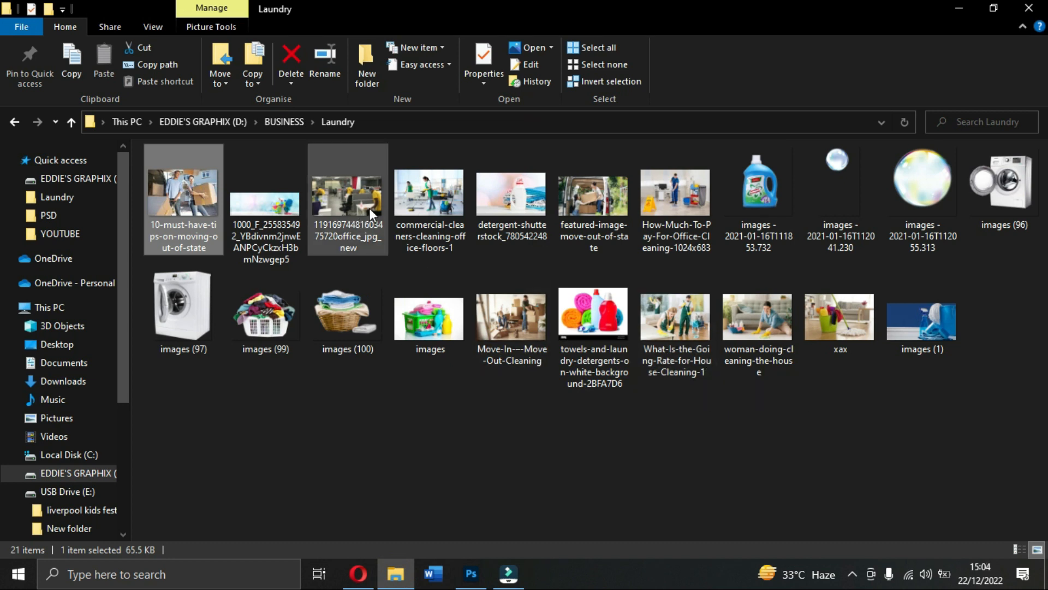
{"action": "left_click_drag", "start_coordinate": [359, 201], "coordinate": [335, 347]}
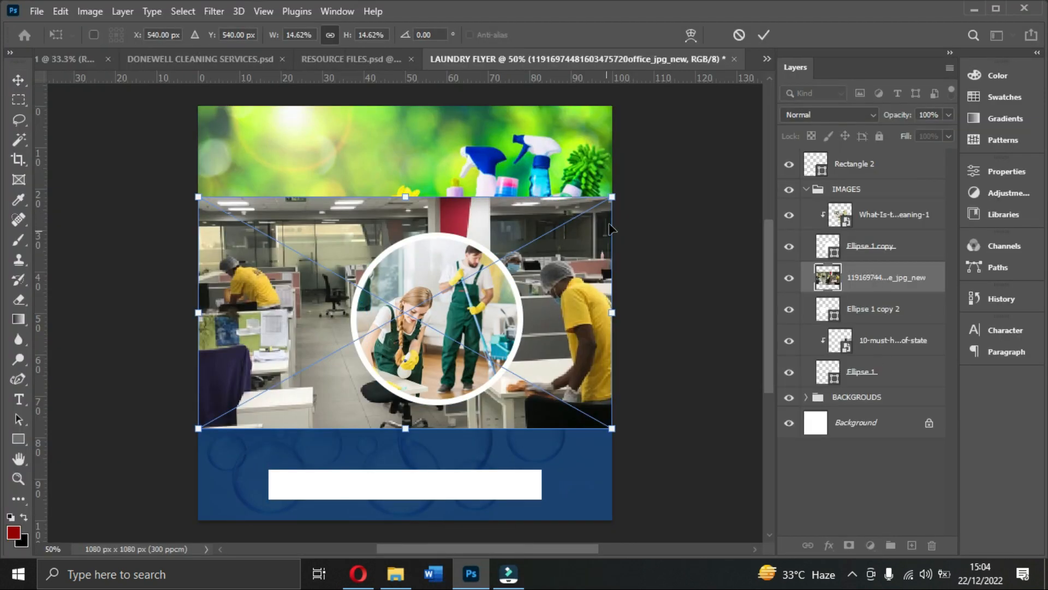
{"action": "left_click_drag", "start_coordinate": [614, 194], "coordinate": [402, 203]}
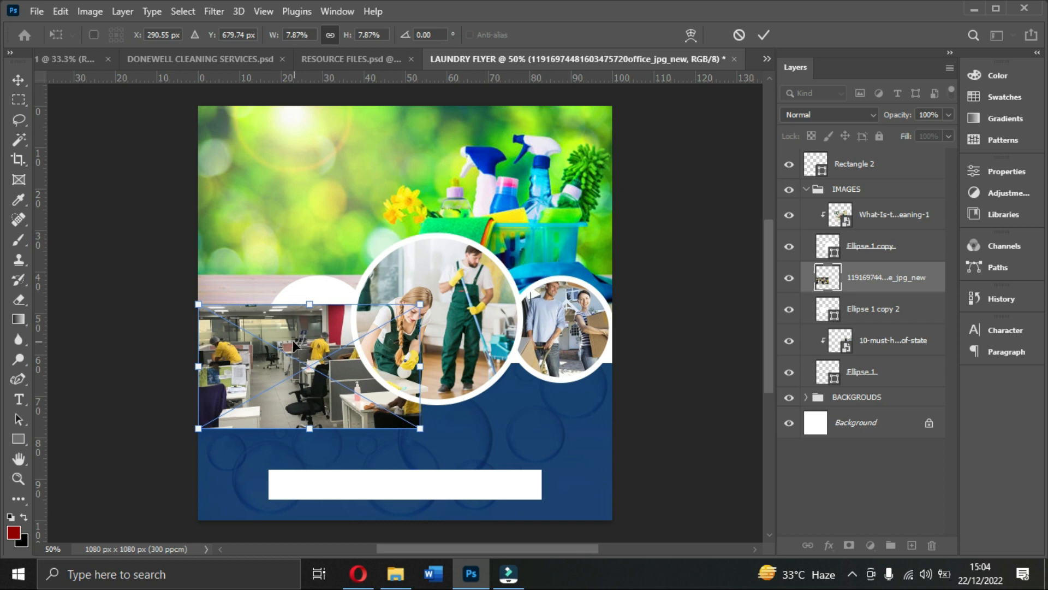
{"action": "left_click_drag", "start_coordinate": [310, 431], "coordinate": [309, 391]}
{"action": "mouse_move", "coordinate": [336, 344]}
{"action": "left_mouse_down"}
{"action": "mouse_move", "coordinate": [339, 316]}
{"action": "mouse_move", "coordinate": [342, 329]}
{"action": "left_mouse_up"}
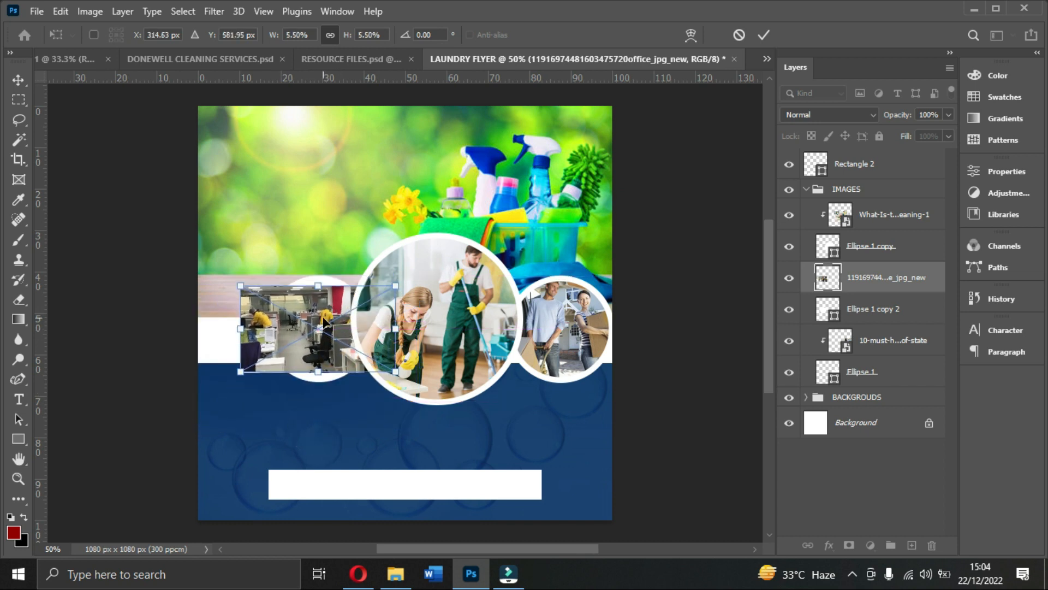
{"action": "key", "text": "Return"}
{"action": "key", "text": "Delete"}
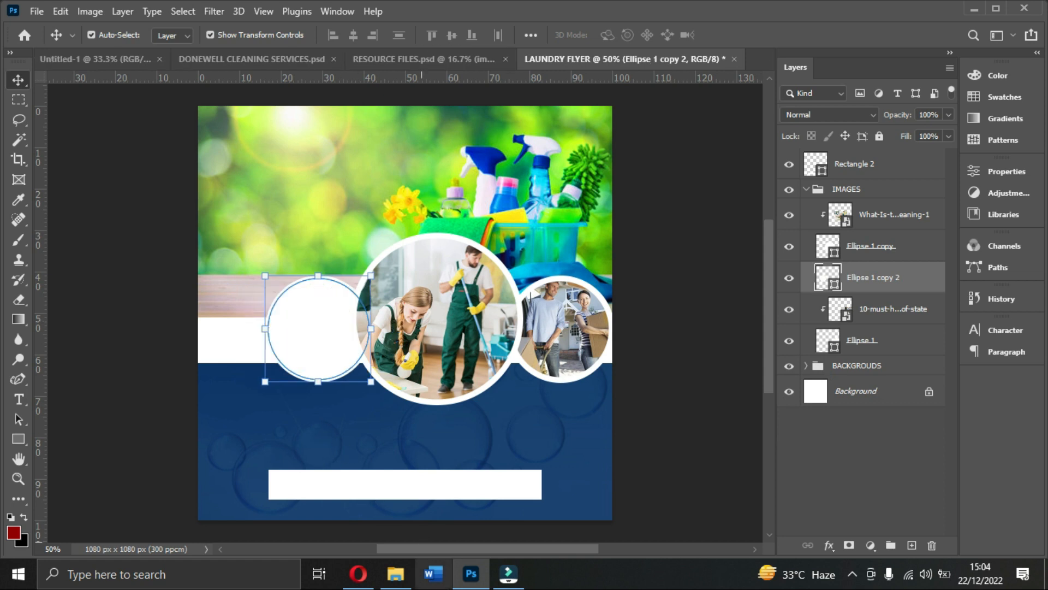
- Place the woman-doing-cleaning-the-house photo above the left circle's layer and scale it down to about the circle's height
{"action": "left_click", "coordinate": [396, 573]}
{"action": "left_click_drag", "start_coordinate": [762, 329], "coordinate": [342, 351]}
{"action": "left_click_drag", "start_coordinate": [612, 450], "coordinate": [407, 314]}
{"action": "left_click_drag", "start_coordinate": [335, 236], "coordinate": [354, 304]}
{"action": "left_click_drag", "start_coordinate": [217, 244], "coordinate": [275, 282]}
{"action": "left_click_drag", "start_coordinate": [345, 322], "coordinate": [314, 318]}
{"action": "key", "text": "Return"}
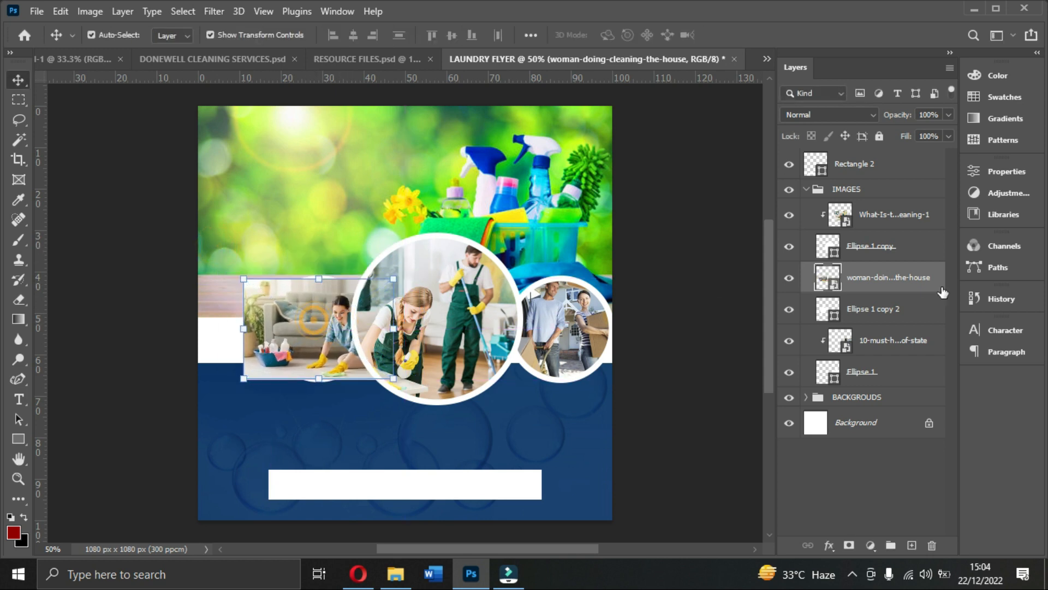
- Clip the woman-cleaning photo to the left circle and shift it left to centre the woman
{"action": "right_click", "coordinate": [898, 278]}
{"action": "left_click", "coordinate": [771, 354]}
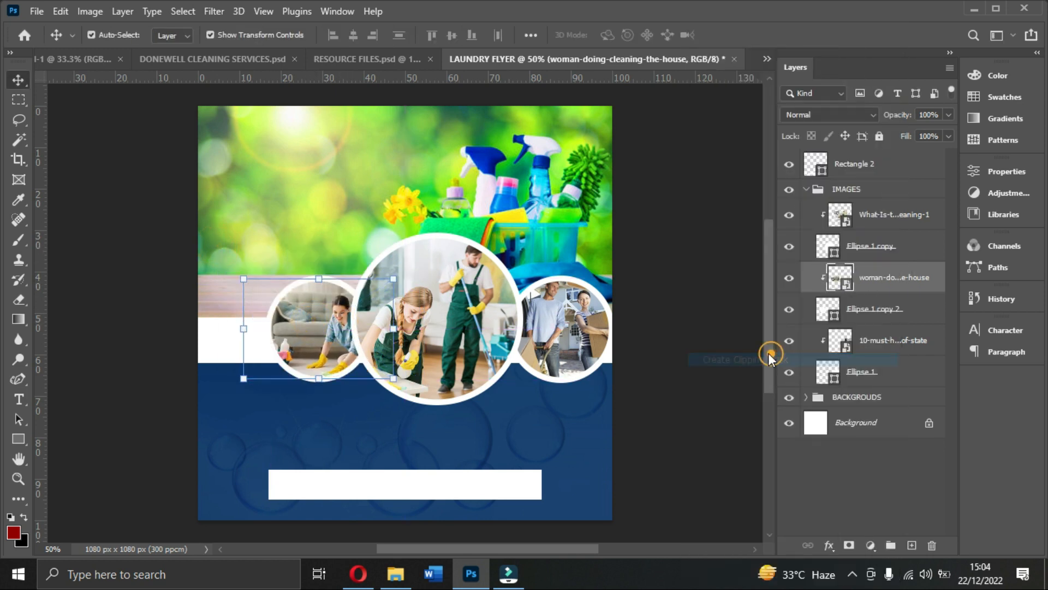
{"action": "left_click_drag", "start_coordinate": [319, 338], "coordinate": [307, 338]}
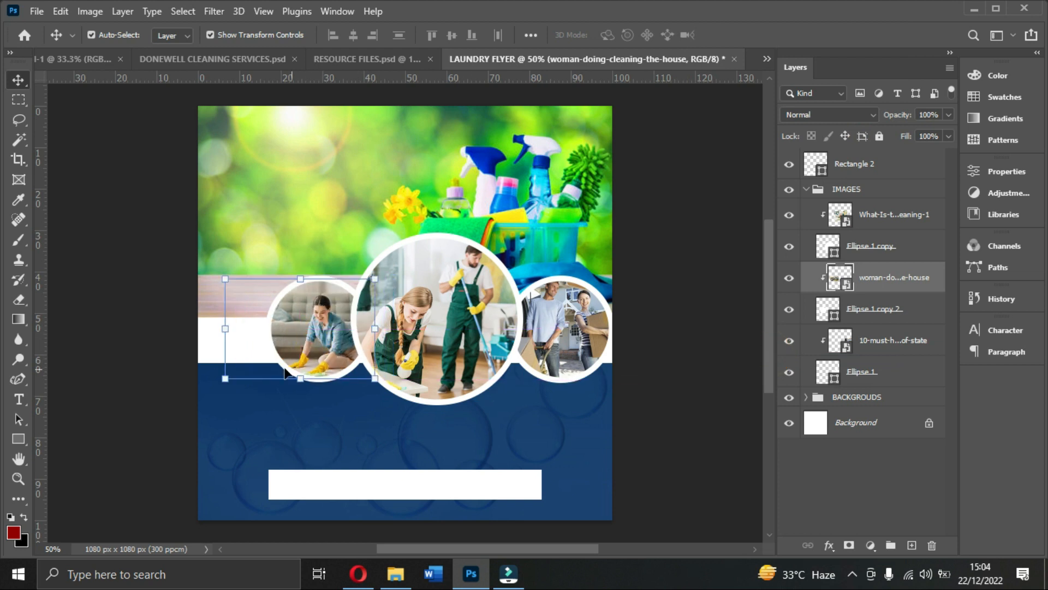
- Try a slightly smaller scale for the woman-cleaning photo in the left circle, and delete the photo
{"action": "left_click_drag", "start_coordinate": [225, 278], "coordinate": [235, 284]}
{"action": "left_click_drag", "start_coordinate": [319, 318], "coordinate": [315, 312]}
{"action": "double_click", "coordinate": [315, 309]}
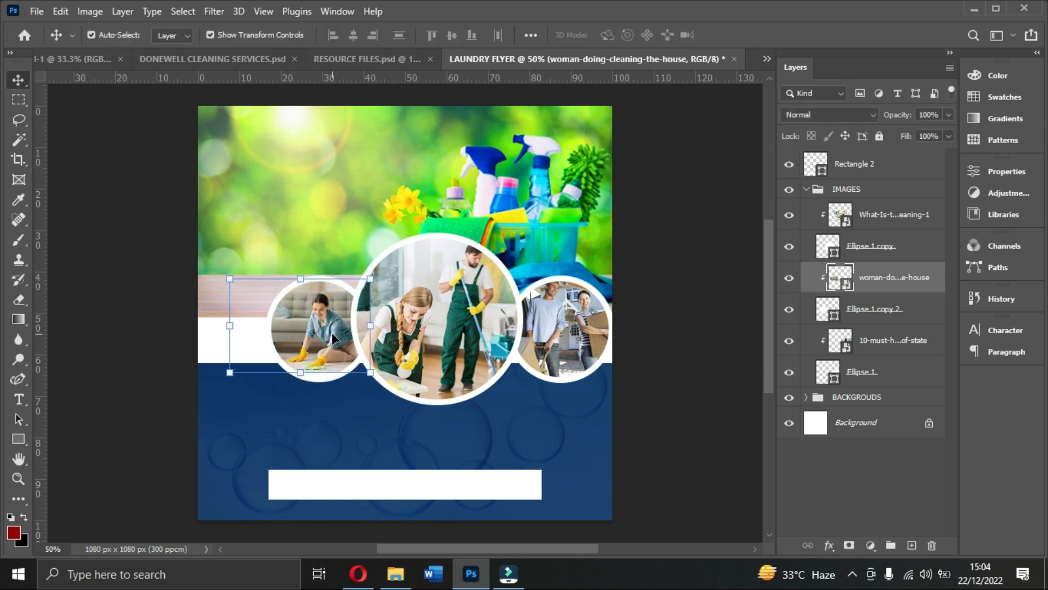
{"action": "key", "text": "Delete"}
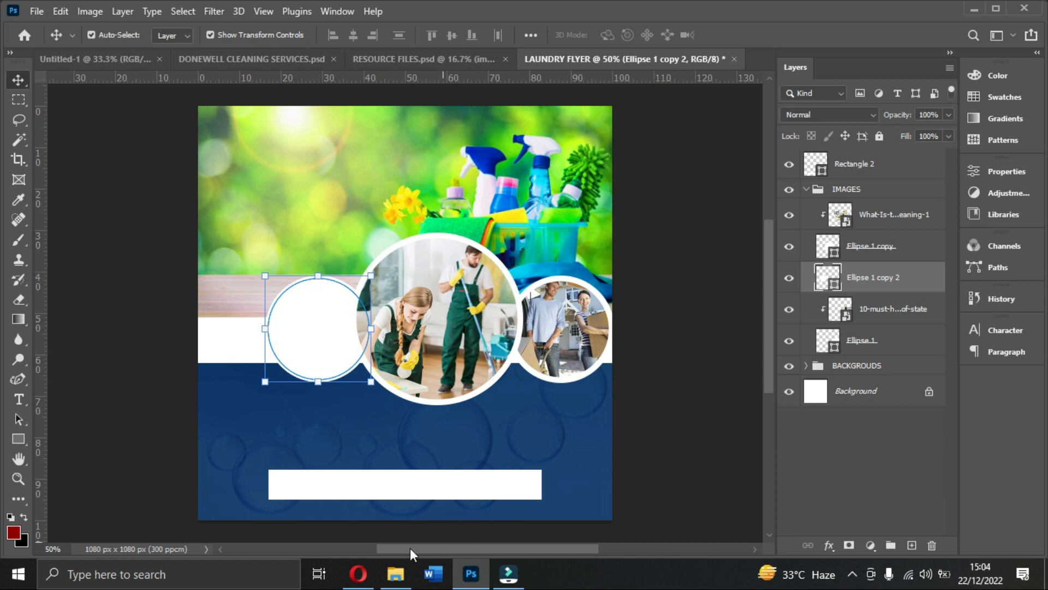
- Place the commercial-cleaners-cleaning-office-floors-1 photo over the left circle and scale it to 10.92%
{"action": "left_click", "coordinate": [395, 573]}
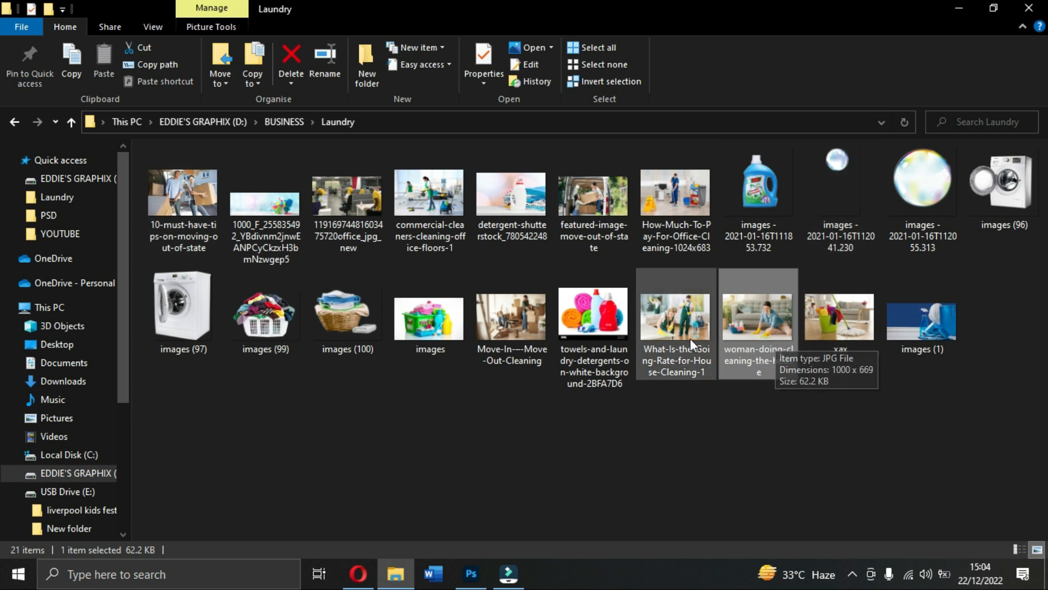
{"action": "left_click_drag", "start_coordinate": [443, 204], "coordinate": [328, 347]}
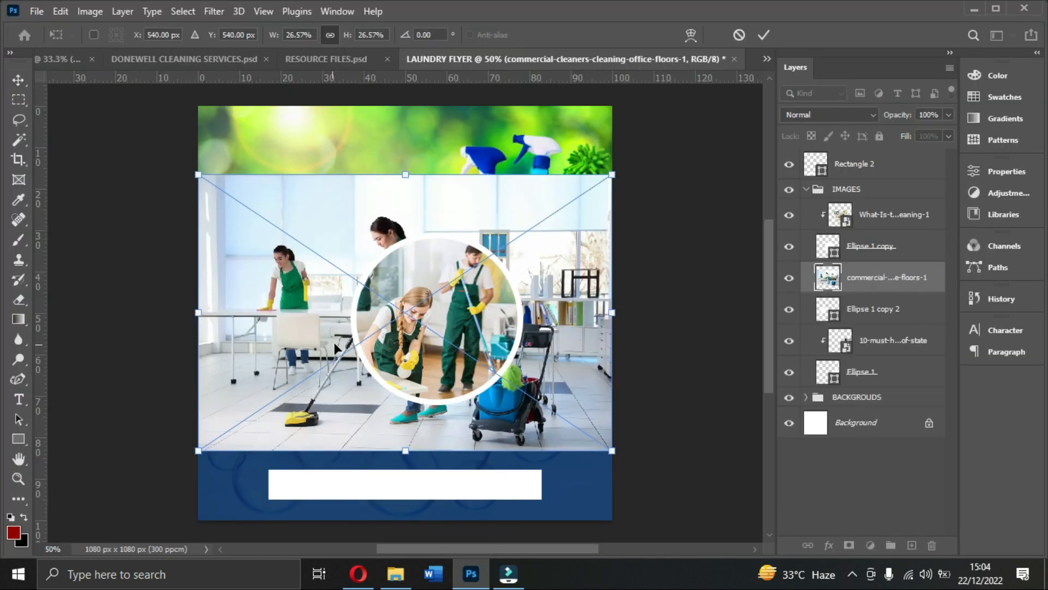
{"action": "left_click_drag", "start_coordinate": [617, 315], "coordinate": [365, 332]}
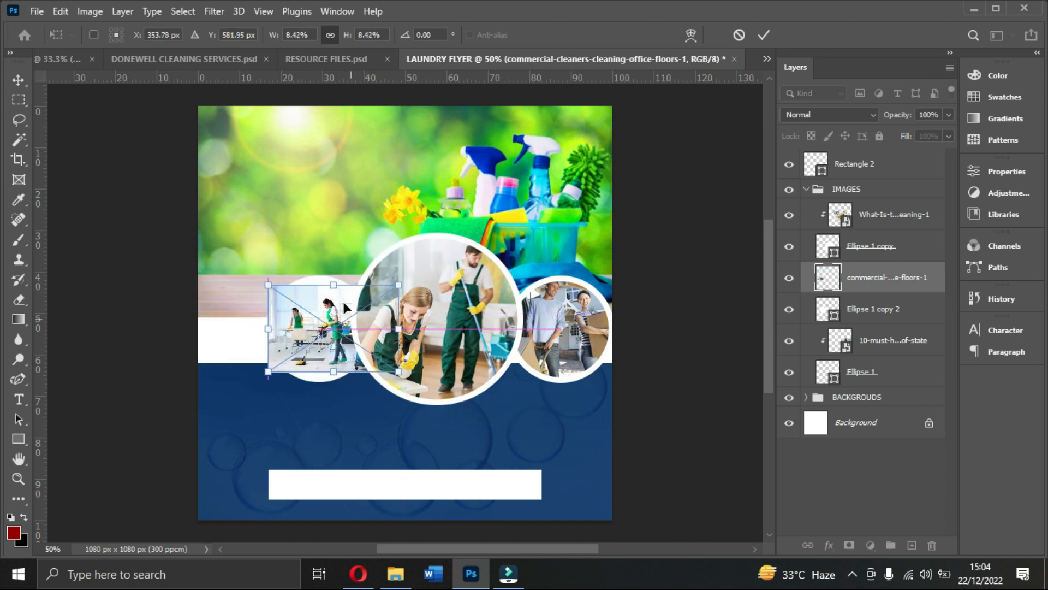
{"action": "left_click_drag", "start_coordinate": [332, 284], "coordinate": [329, 268]}
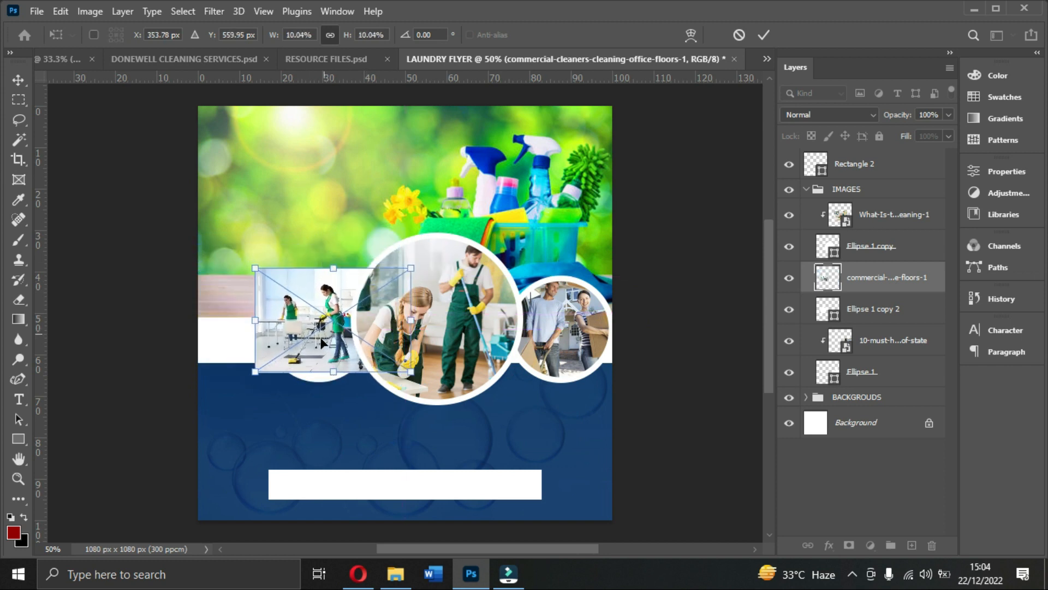
{"action": "left_click_drag", "start_coordinate": [319, 336], "coordinate": [315, 345]}
{"action": "left_click_drag", "start_coordinate": [331, 279], "coordinate": [329, 269]}
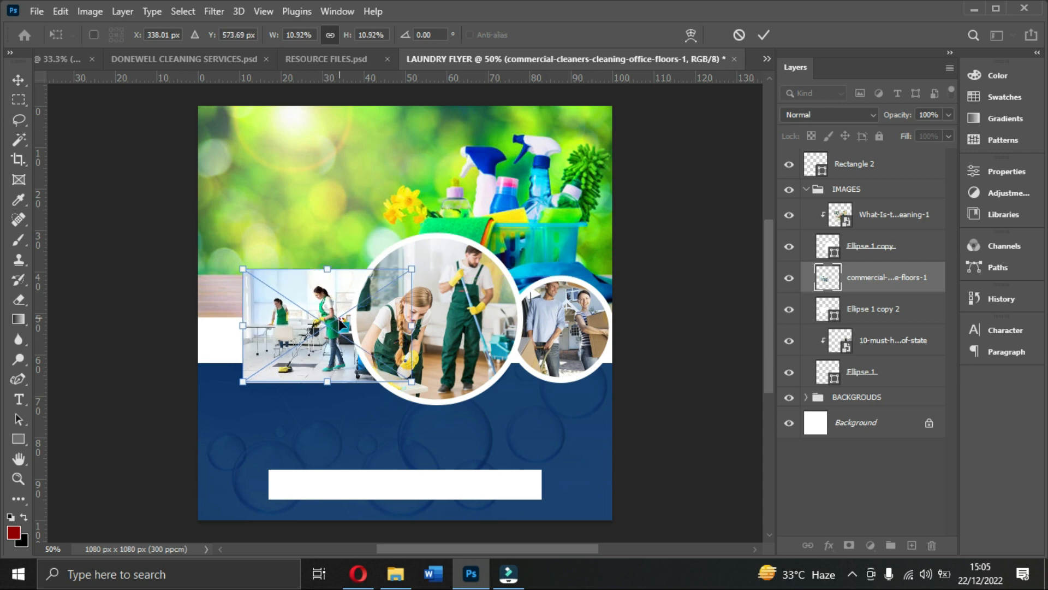
{"action": "key", "text": "Return"}
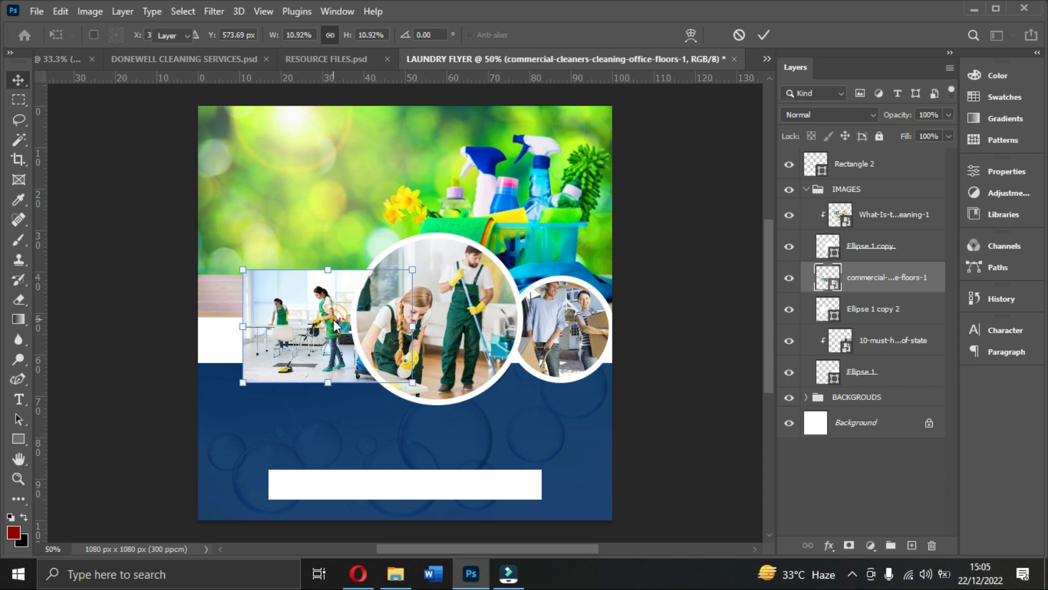
- Clip the commercial-cleaners photo to the left circle, shift it slightly right, and deselect it
{"action": "right_click", "coordinate": [856, 284]}
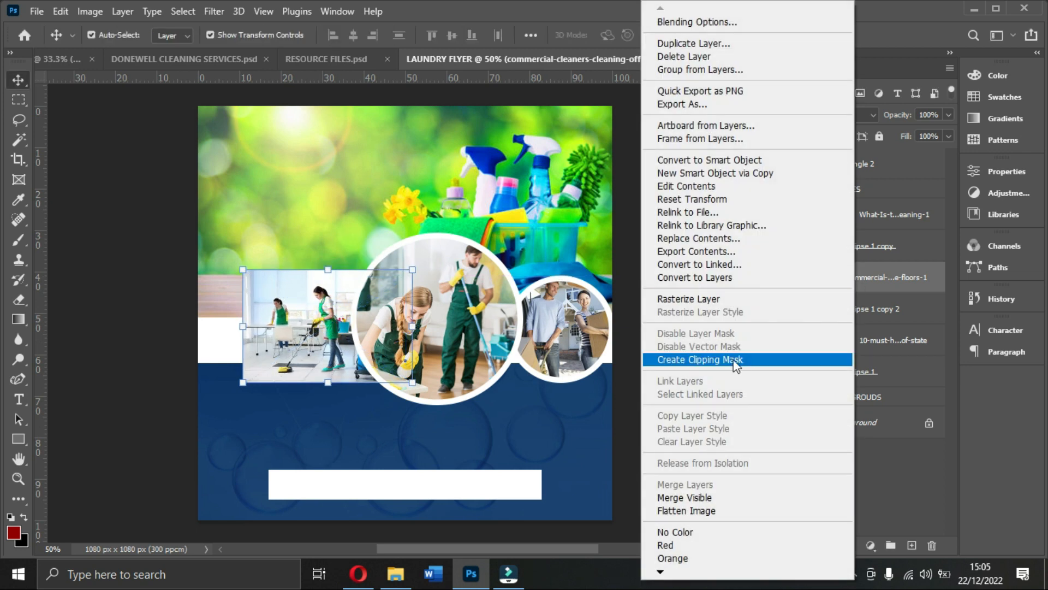
{"action": "left_click", "coordinate": [732, 359]}
{"action": "mouse_move", "coordinate": [344, 340]}
{"action": "left_mouse_down"}
{"action": "mouse_move", "coordinate": [324, 338]}
{"action": "mouse_move", "coordinate": [355, 341]}
{"action": "left_mouse_up"}
{"action": "left_click", "coordinate": [651, 394]}
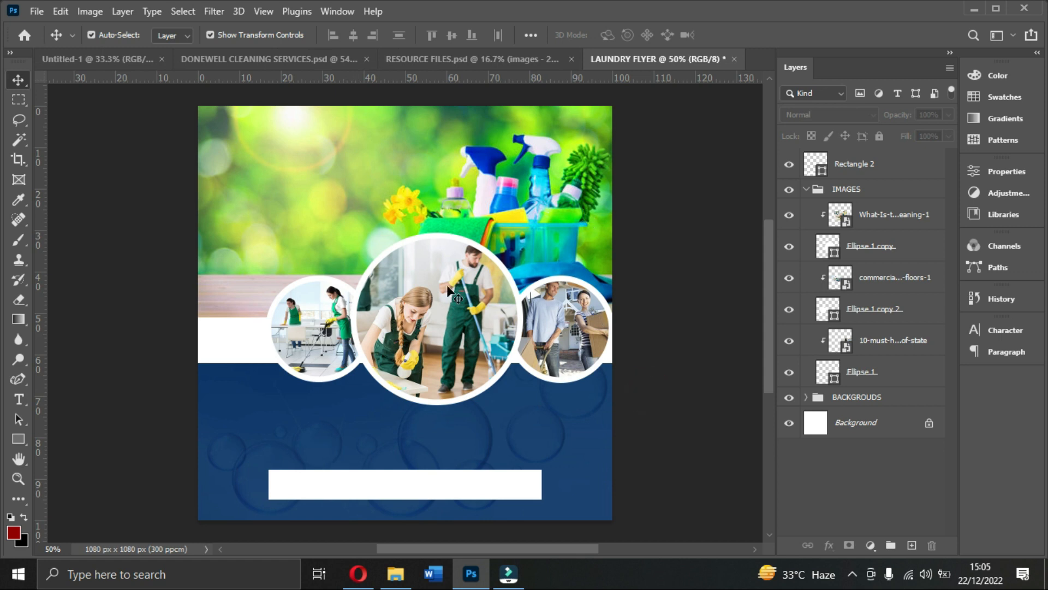
- Place the images (97) washing machine beside the left circle at 2.77% scale, and move its layer above the IMAGES group
{"action": "left_click", "coordinate": [250, 347]}
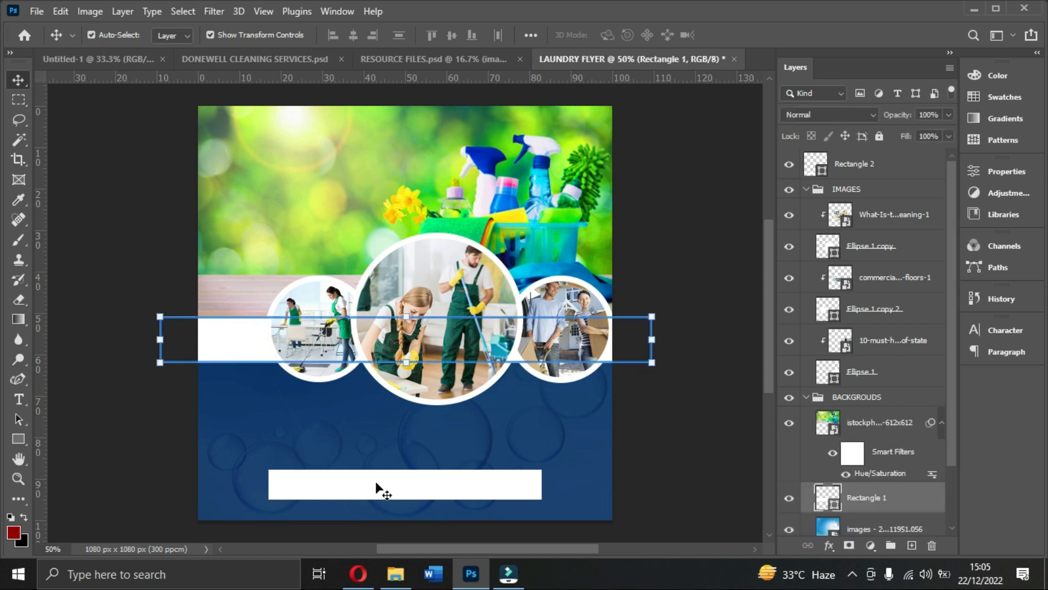
{"action": "left_click", "coordinate": [396, 574]}
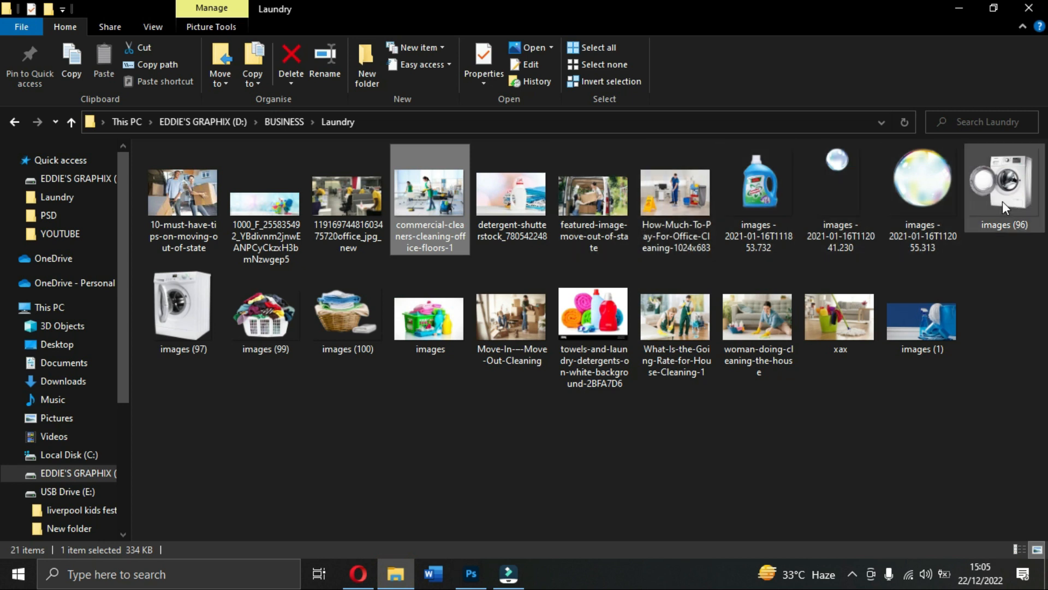
{"action": "left_click", "coordinate": [184, 314]}
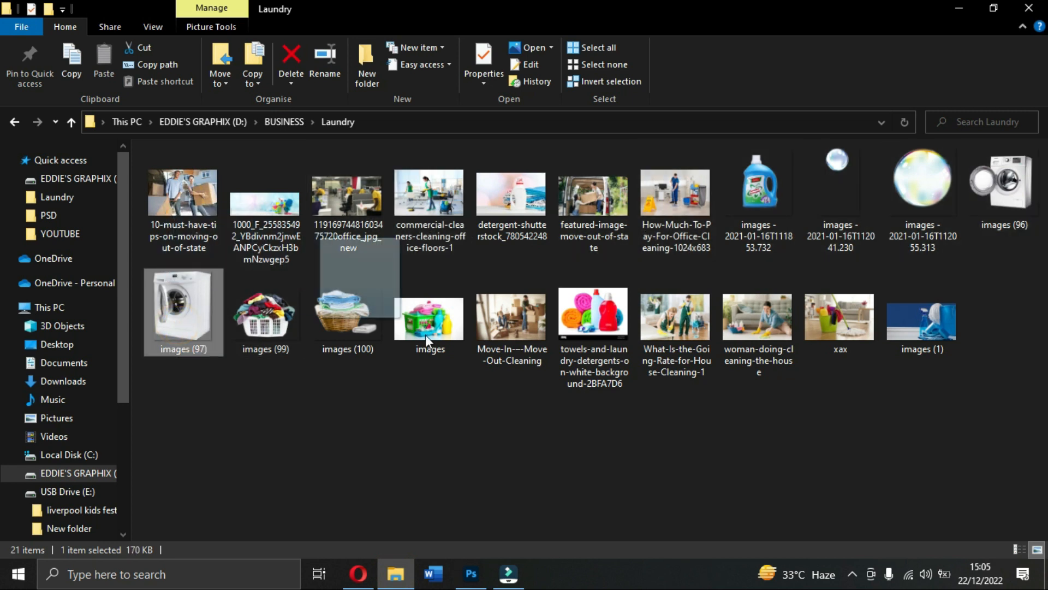
{"action": "left_click", "coordinate": [475, 572]}
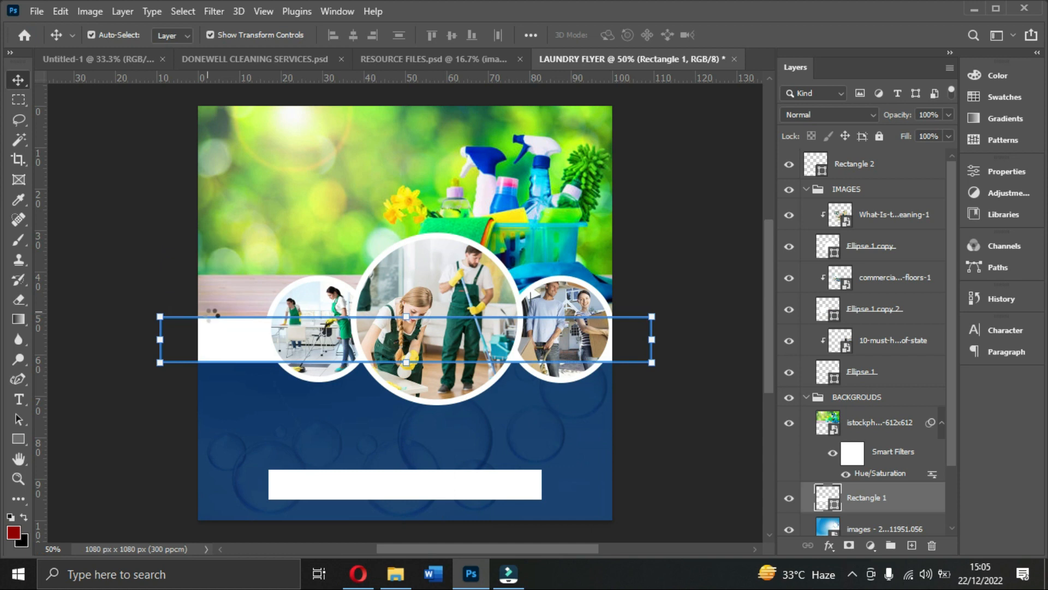
{"action": "key", "text": "ctrl+t"}
{"action": "left_click_drag", "start_coordinate": [578, 341], "coordinate": [504, 328]}
{"action": "left_click_drag", "start_coordinate": [349, 121], "coordinate": [231, 286]}
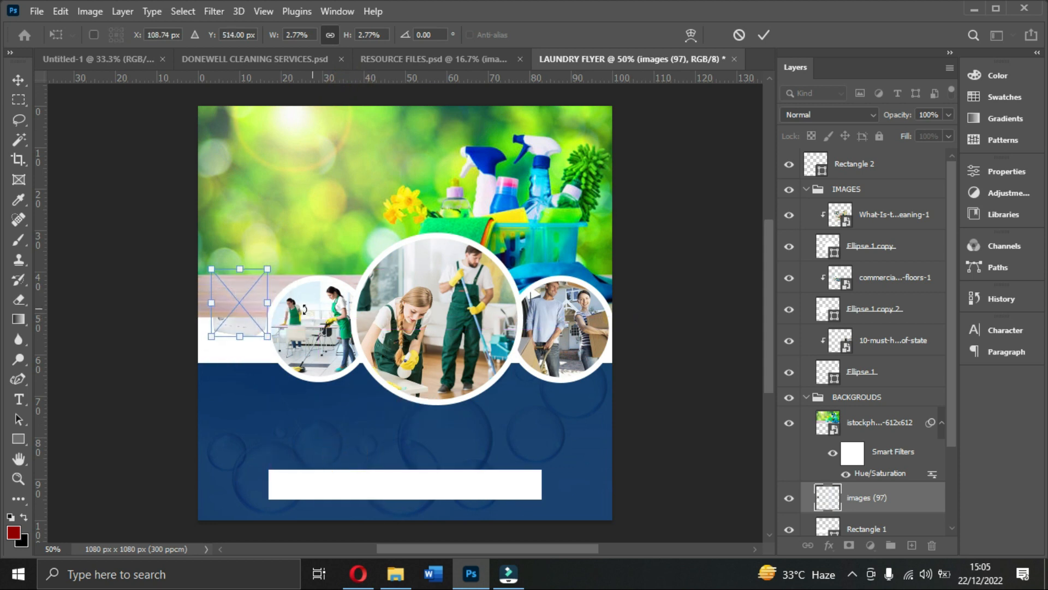
{"action": "key", "text": "Return"}
{"action": "left_click_drag", "start_coordinate": [827, 498], "coordinate": [804, 205]}
{"action": "left_click", "coordinate": [806, 220]}
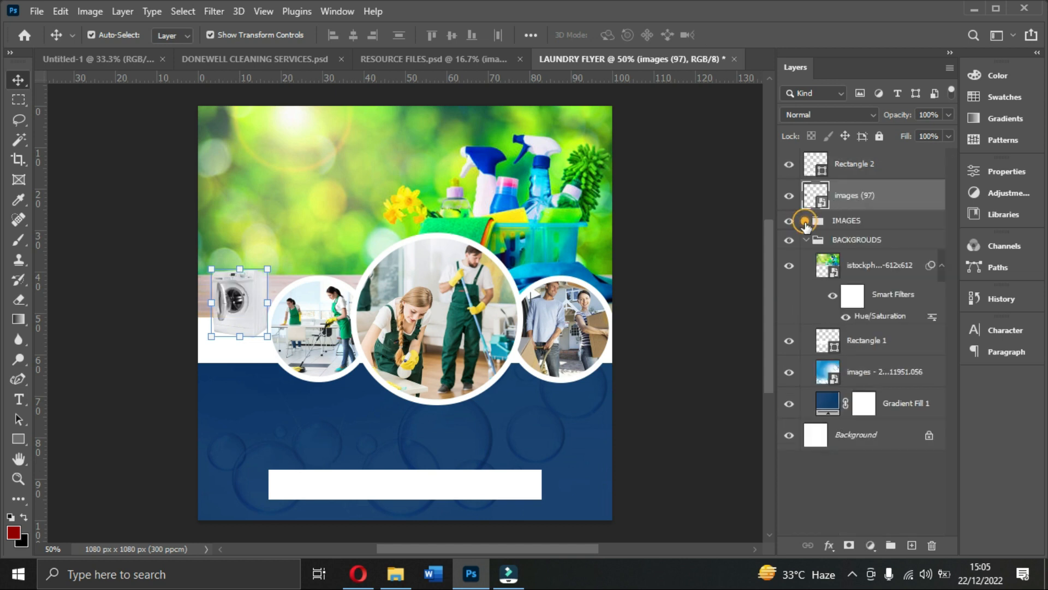
- Add a vertical guide along the washing machine's left edge and enlarge the machine slightly against it
{"action": "left_click", "coordinate": [239, 311]}
{"action": "left_click_drag", "start_coordinate": [47, 327], "coordinate": [213, 348]}
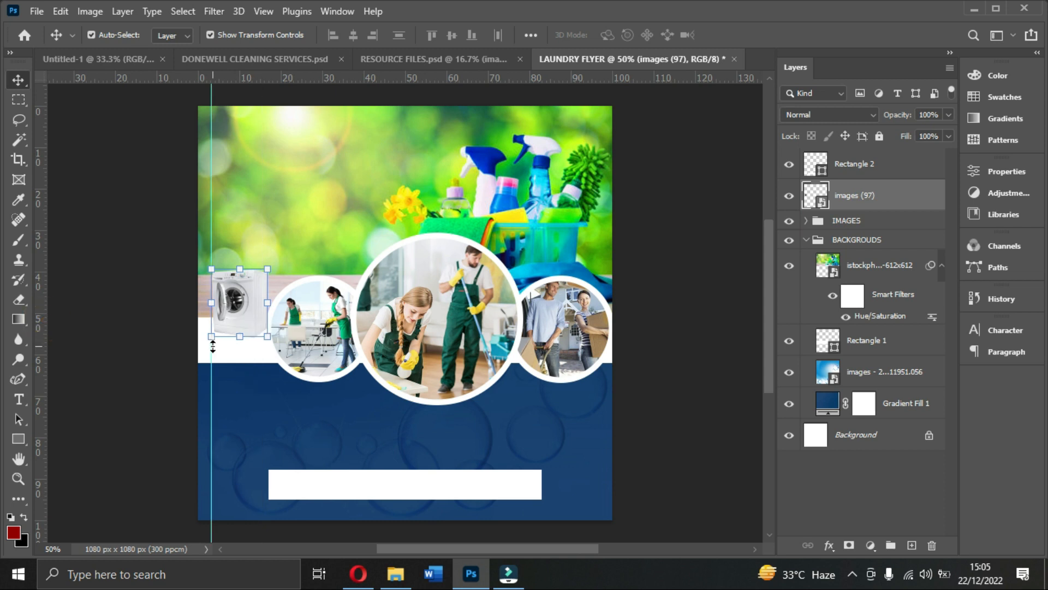
{"action": "left_click_drag", "start_coordinate": [240, 269], "coordinate": [250, 297]}
{"action": "key", "text": "Return"}
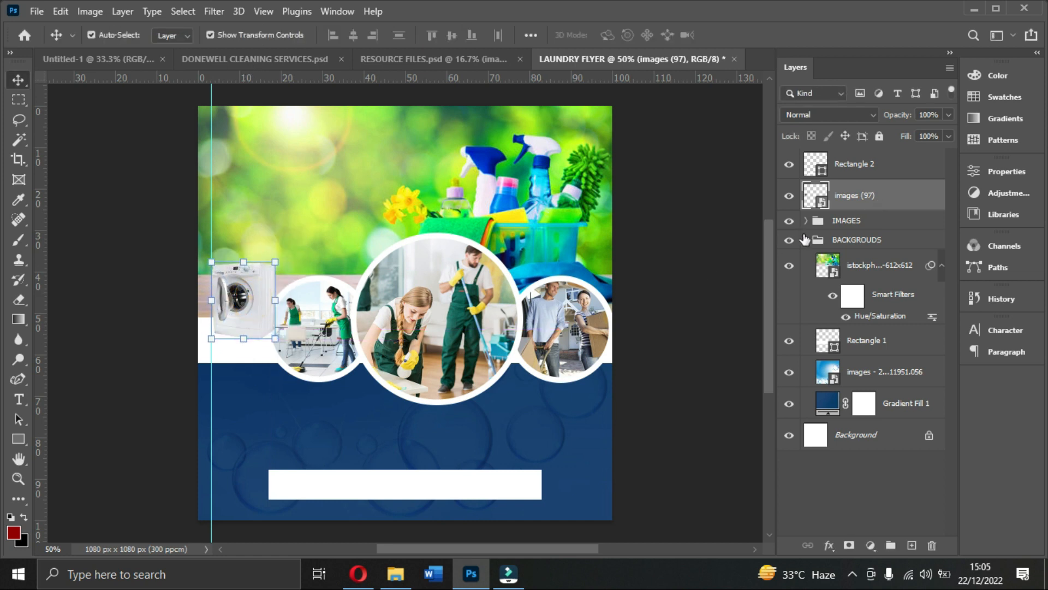
- Move the images (97) layer below the IMAGES group and shift the washing machine slightly down
{"action": "left_click", "coordinate": [807, 241]}
{"action": "left_click", "coordinate": [860, 200]}
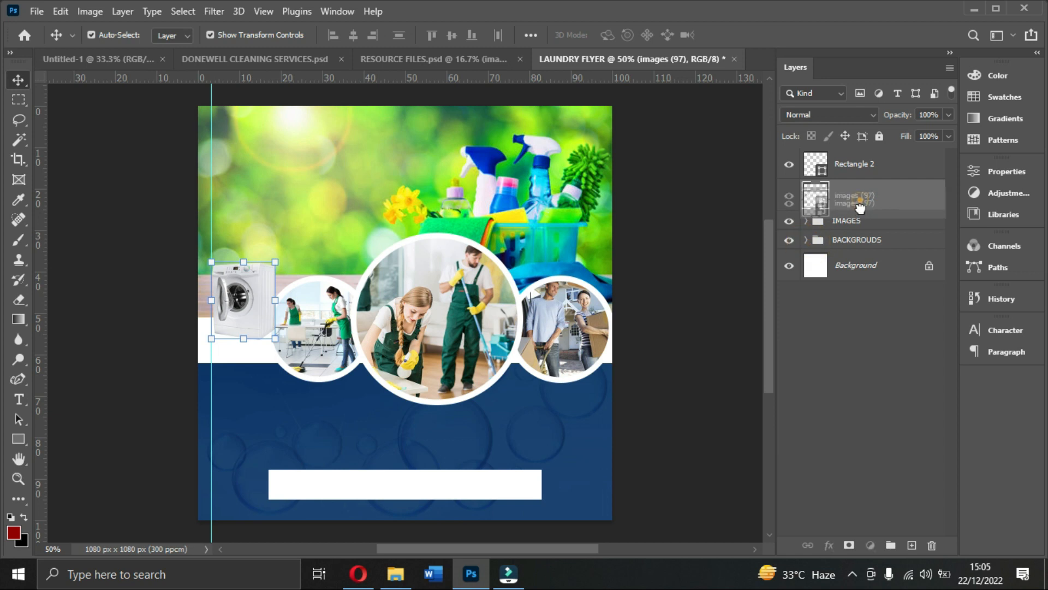
{"action": "left_click", "coordinate": [864, 171]}
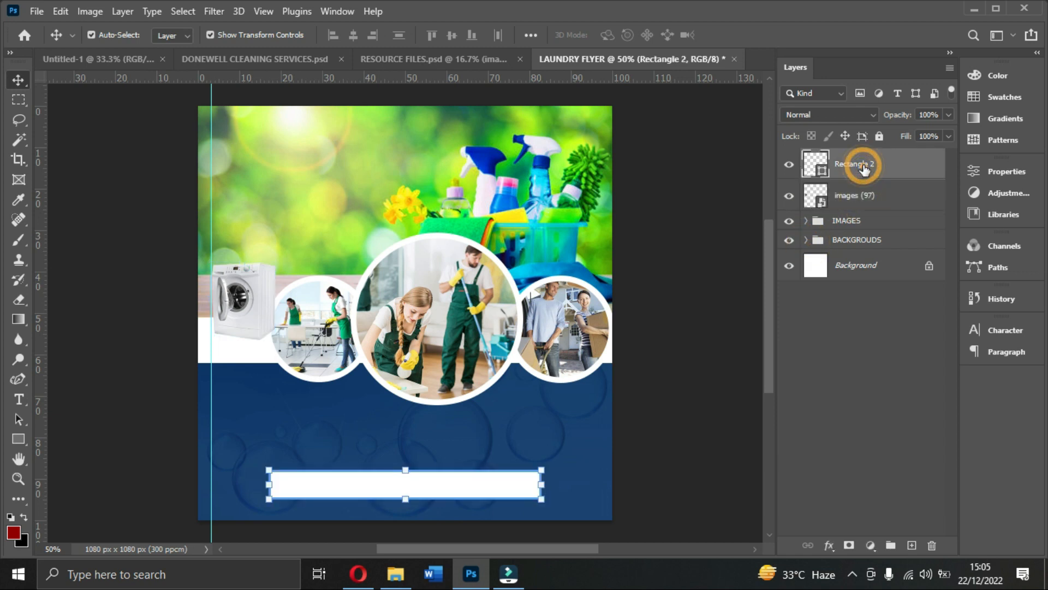
{"action": "left_click_drag", "start_coordinate": [845, 205], "coordinate": [855, 233]}
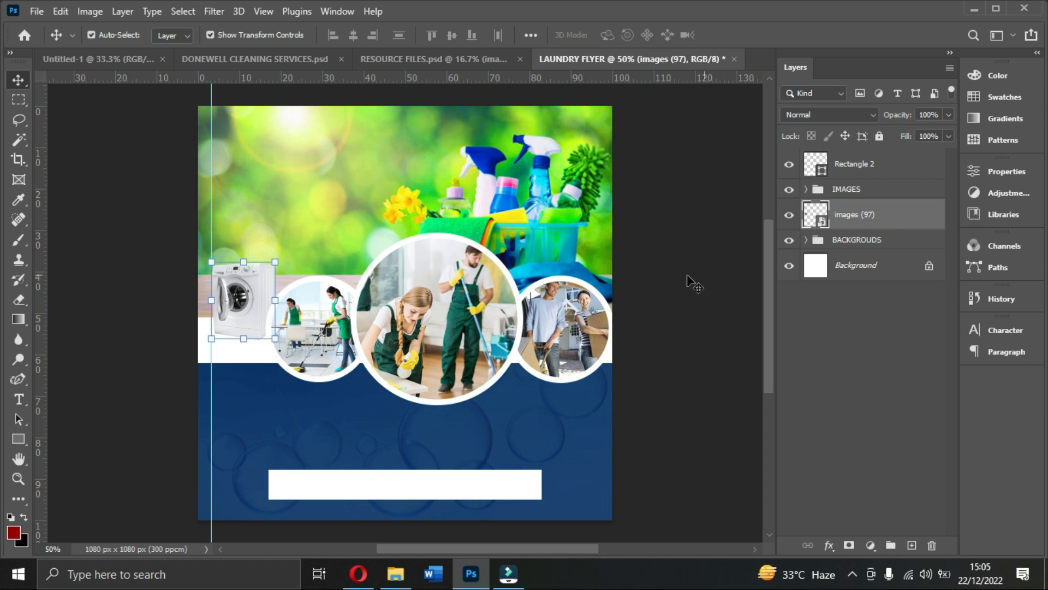
{"action": "left_click_drag", "start_coordinate": [255, 300], "coordinate": [255, 306]}
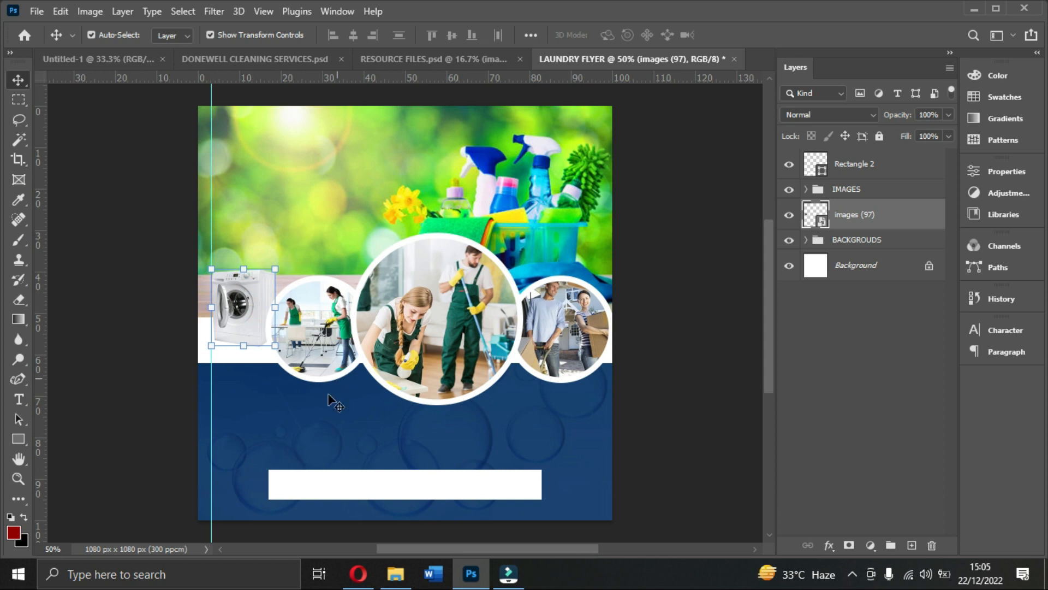
- Copy the laundry basket and detergent picture from RESOURCE FILES.psd into the flyer over the washing machine
{"action": "left_click", "coordinate": [404, 570]}
{"action": "left_click", "coordinate": [396, 572]}
{"action": "left_click", "coordinate": [408, 58]}
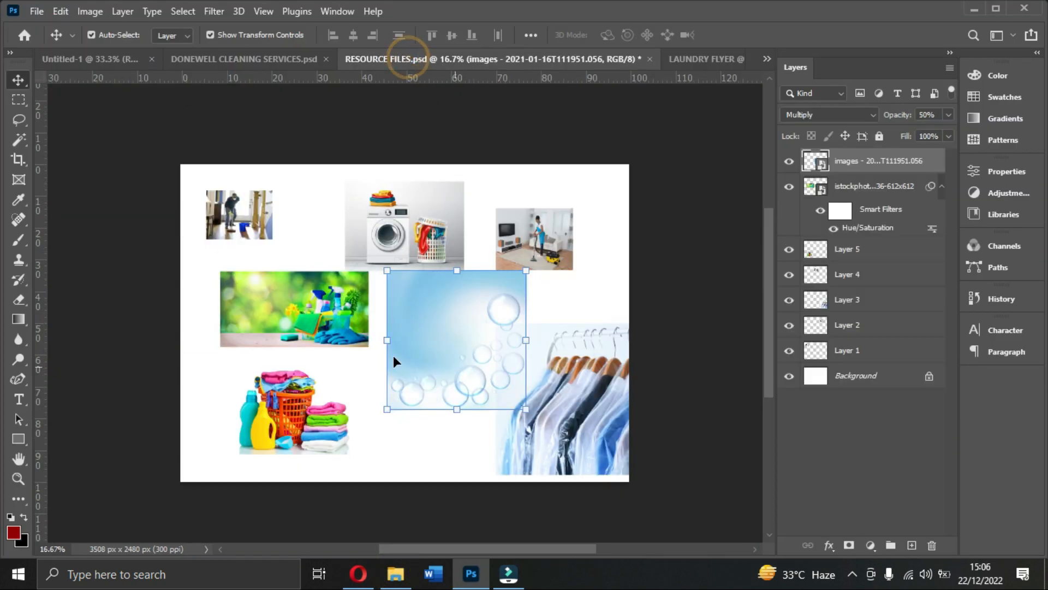
{"action": "left_click", "coordinate": [303, 423]}
{"action": "left_click_drag", "start_coordinate": [303, 423], "coordinate": [292, 61]}
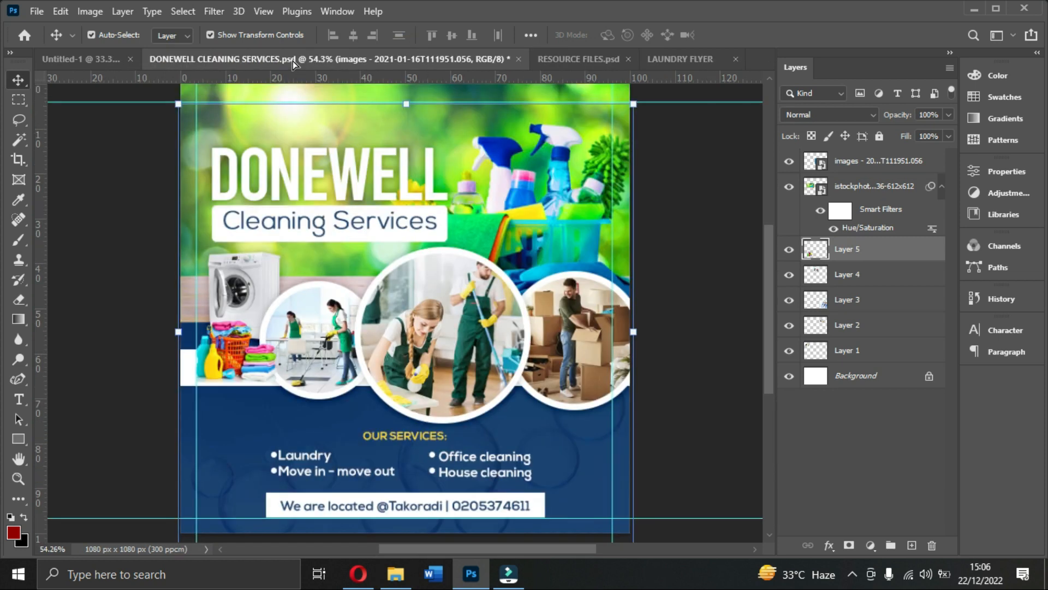
{"action": "left_click_drag", "start_coordinate": [621, 59], "coordinate": [696, 58]}
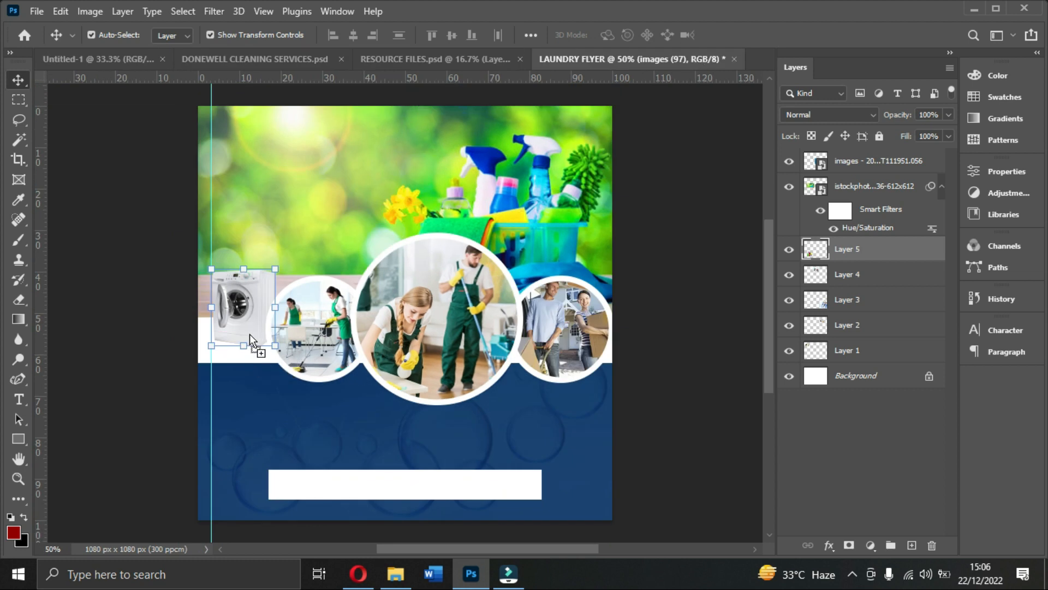
{"action": "left_click_drag", "start_coordinate": [250, 333], "coordinate": [257, 339]}
- Scale the laundry basket picture to 17.95%, place it in front of the washing machine's base, and deselect it
{"action": "left_click_drag", "start_coordinate": [251, 464], "coordinate": [244, 352]}
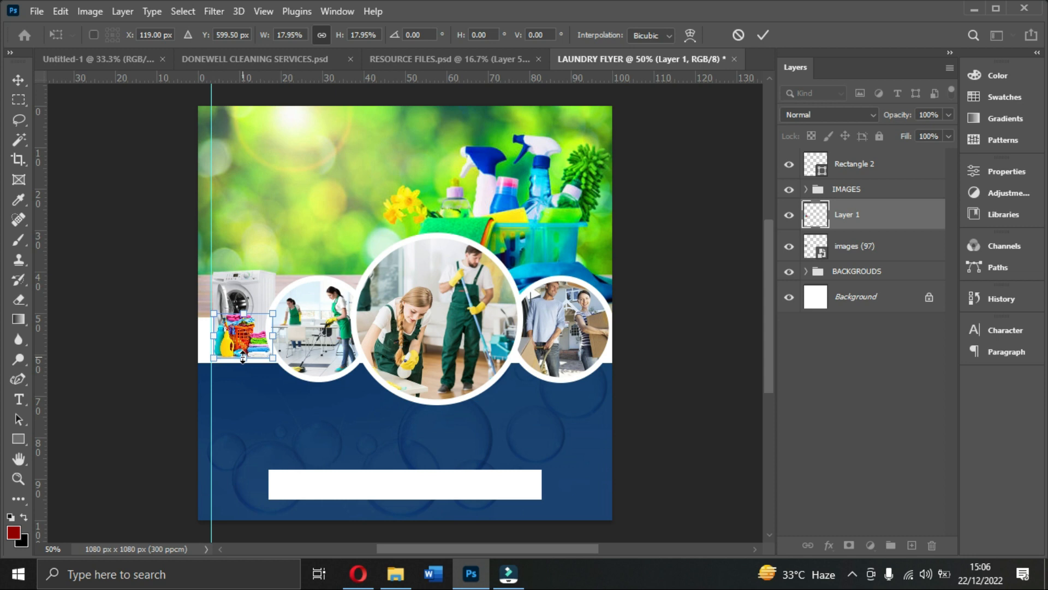
{"action": "key", "text": "Return"}
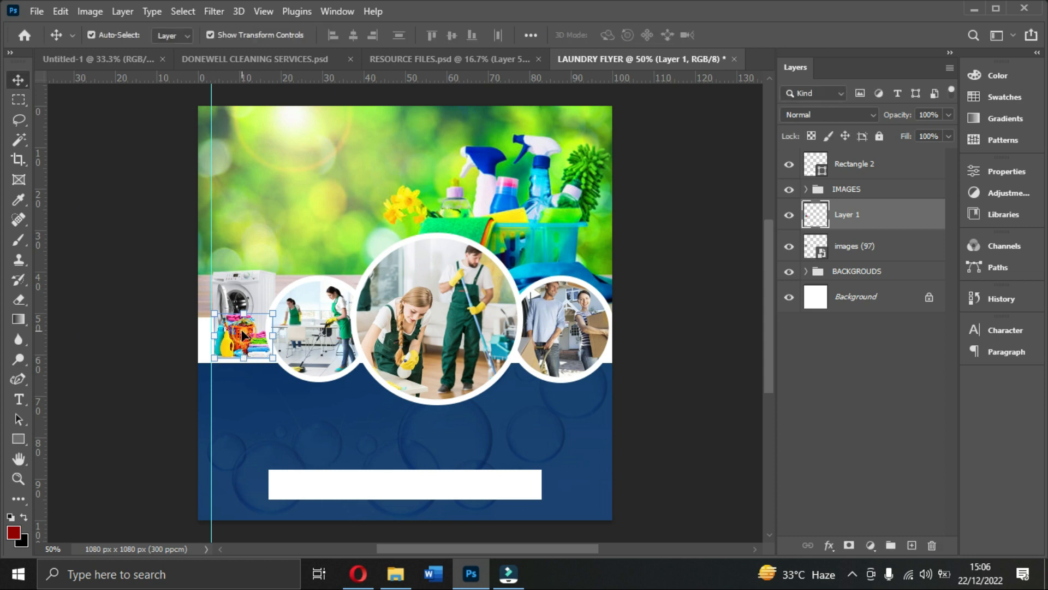
{"action": "left_click", "coordinate": [168, 238]}
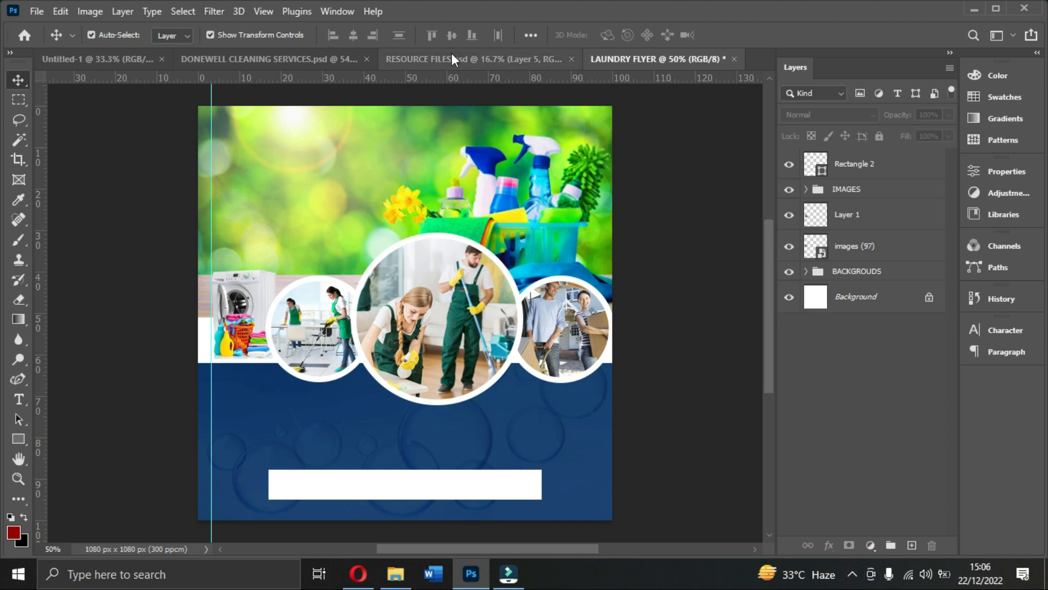
- Try adding the washing machine and clothes hamper picture from RESOURCE FILES.psd to the flyer, and undo it
{"action": "left_click", "coordinate": [491, 59]}
{"action": "left_click_drag", "start_coordinate": [451, 299], "coordinate": [689, 63]}
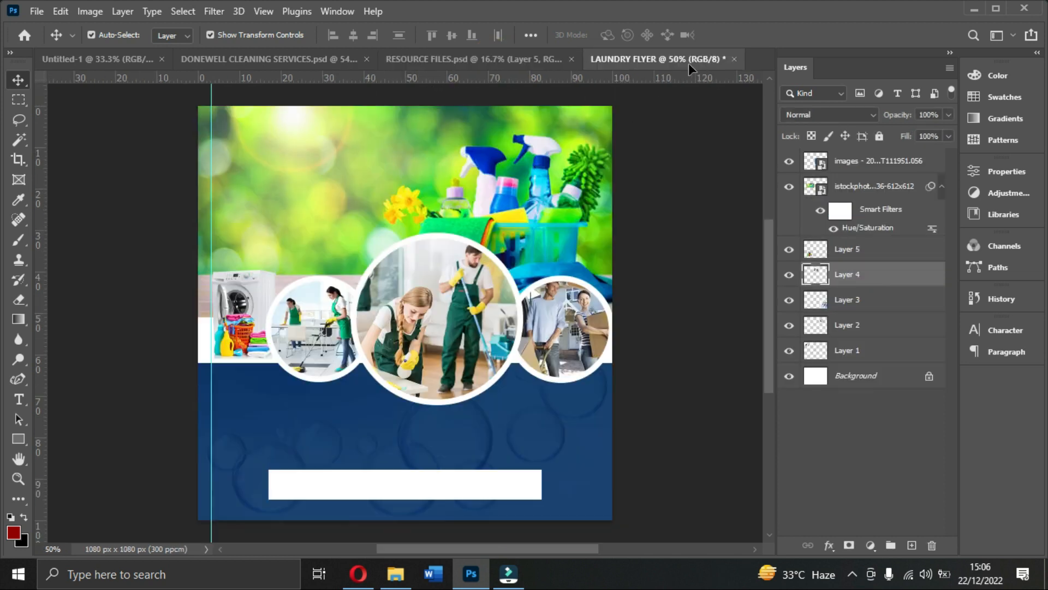
{"action": "left_click_drag", "start_coordinate": [284, 372], "coordinate": [285, 371]}
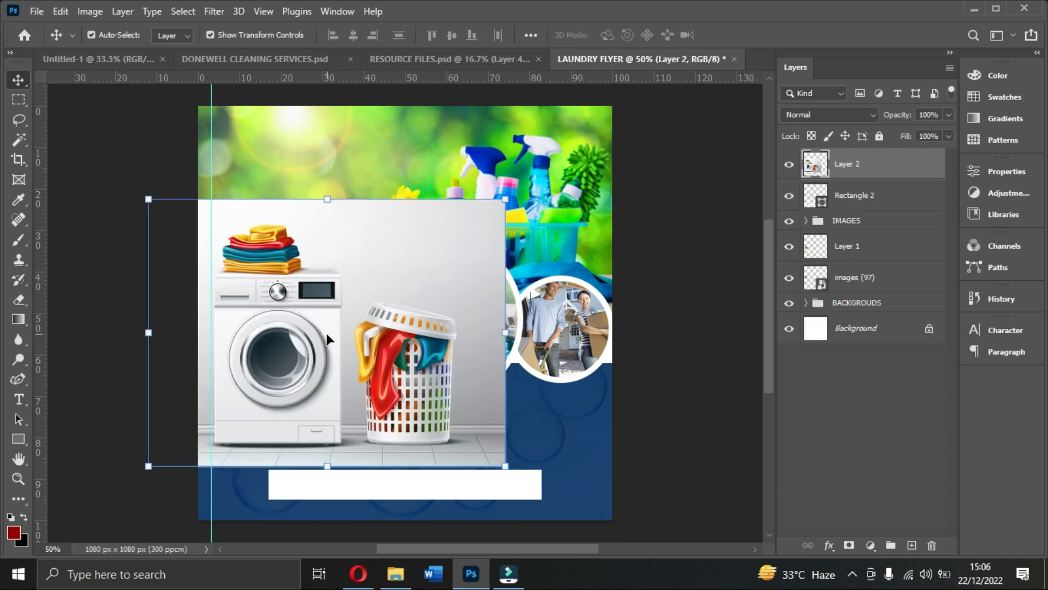
{"action": "key", "text": "ctrl+z"}
- Delete the commercial-cleaners photo and copy the man-mopping photo from RESOURCE FILES.psd over the left circle
{"action": "left_click", "coordinate": [324, 331]}
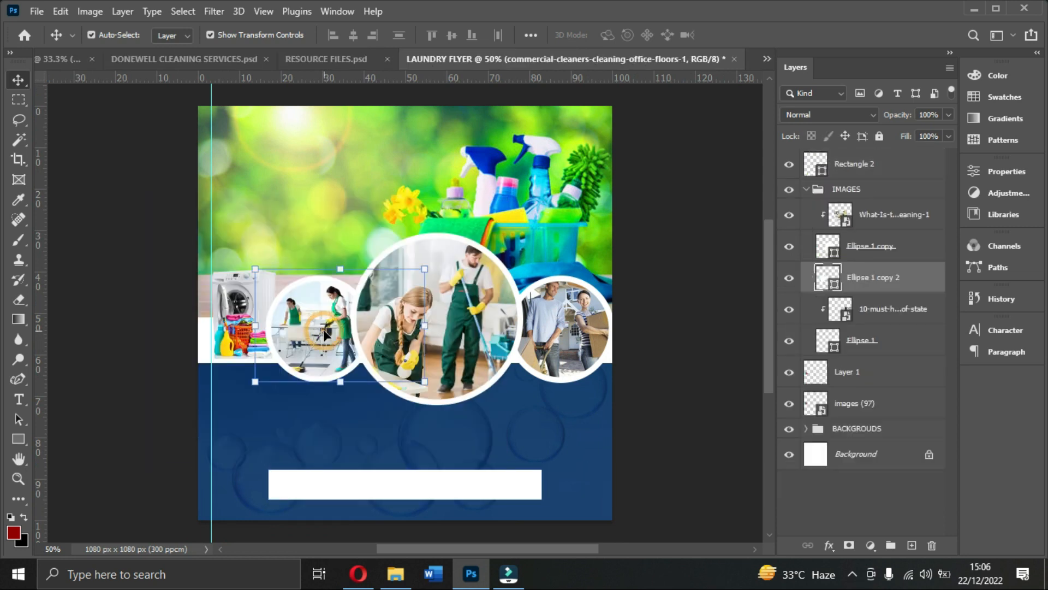
{"action": "left_click", "coordinate": [401, 57]}
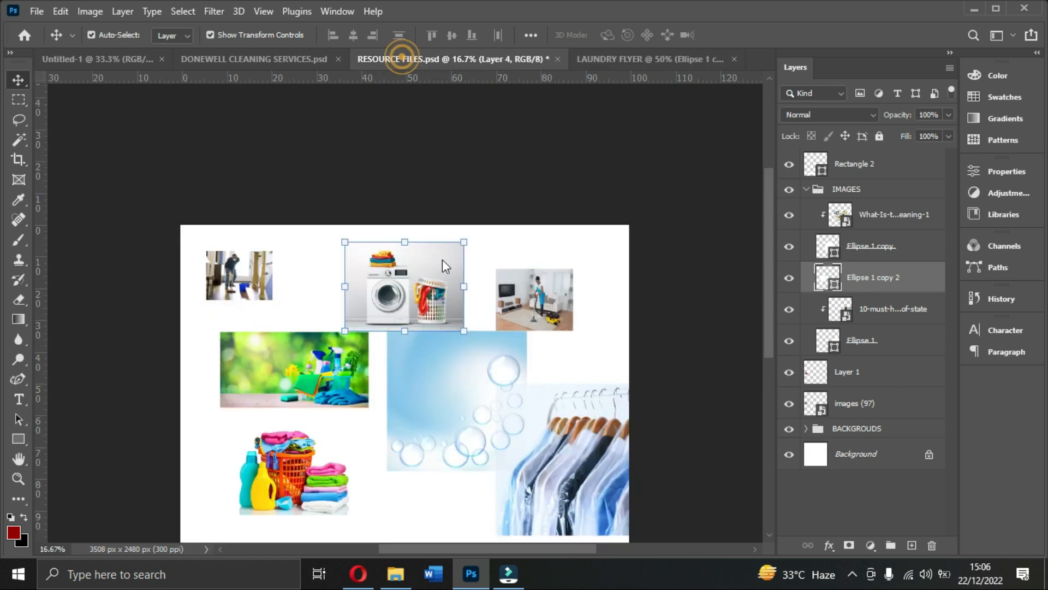
{"action": "left_click", "coordinate": [236, 283]}
{"action": "left_click_drag", "start_coordinate": [244, 288], "coordinate": [330, 332]}
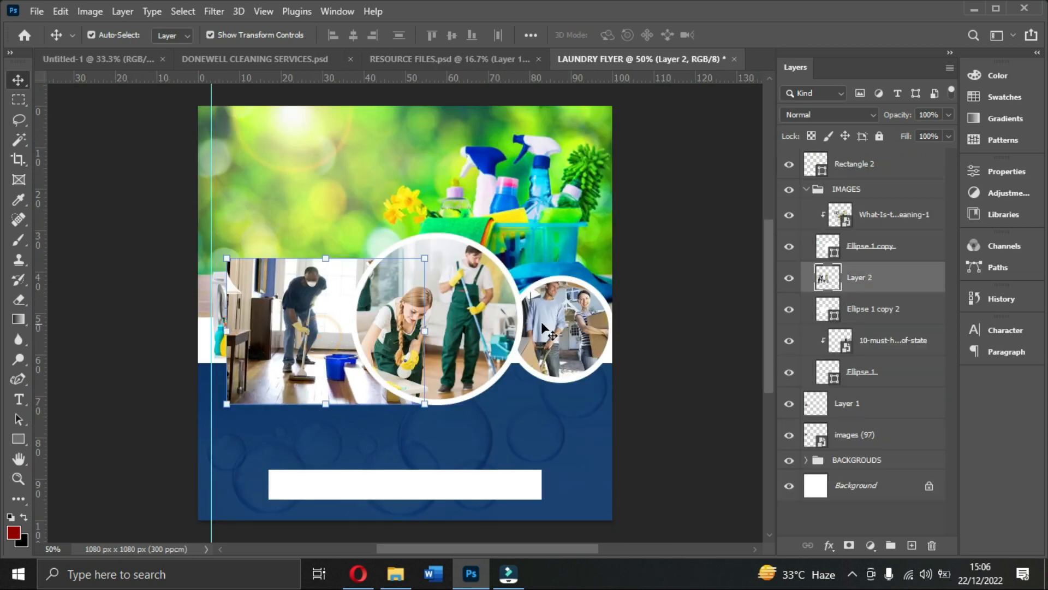
- Clip the man-mopping photo to the left circle and scale it to 69.28% so it fills the circle
{"action": "right_click", "coordinate": [908, 284]}
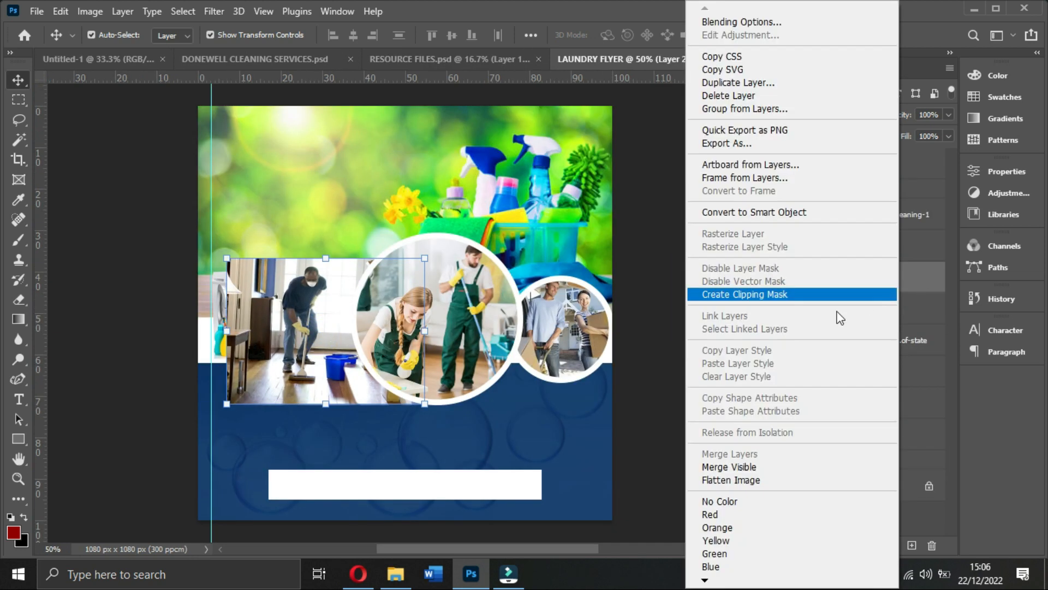
{"action": "left_click", "coordinate": [755, 297]}
{"action": "left_click_drag", "start_coordinate": [328, 404], "coordinate": [323, 332]}
{"action": "left_click_drag", "start_coordinate": [330, 282], "coordinate": [329, 275]}
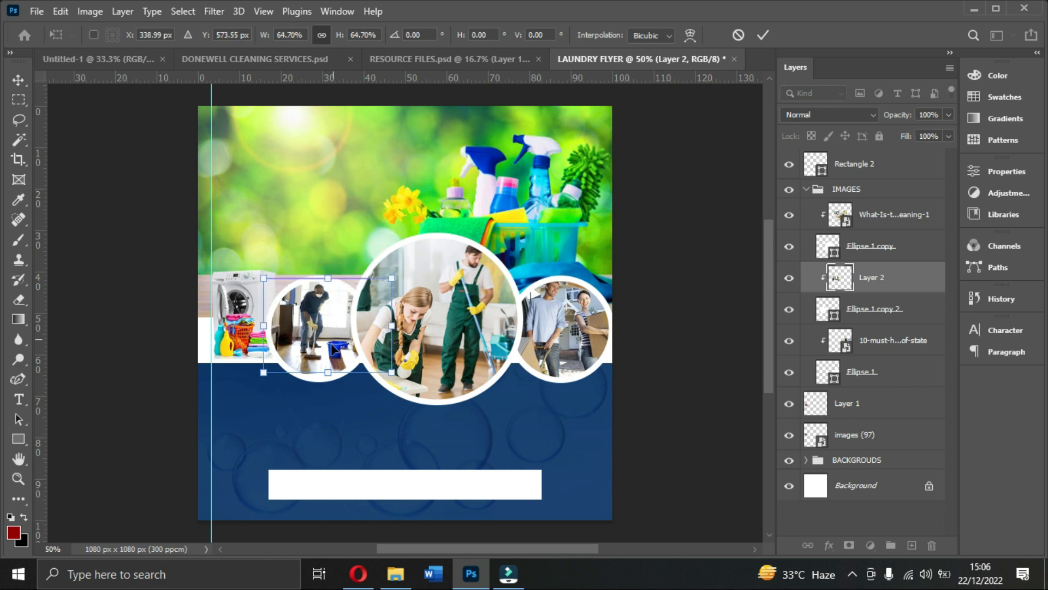
{"action": "left_click_drag", "start_coordinate": [325, 369], "coordinate": [328, 379]}
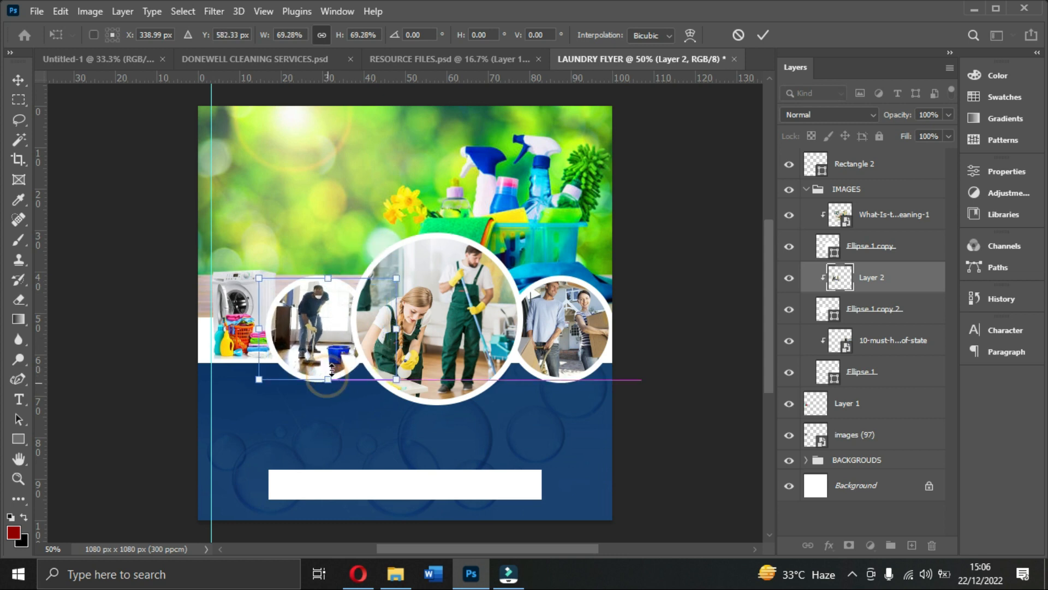
{"action": "double_click", "coordinate": [328, 331]}
{"action": "left_click", "coordinate": [637, 430]}
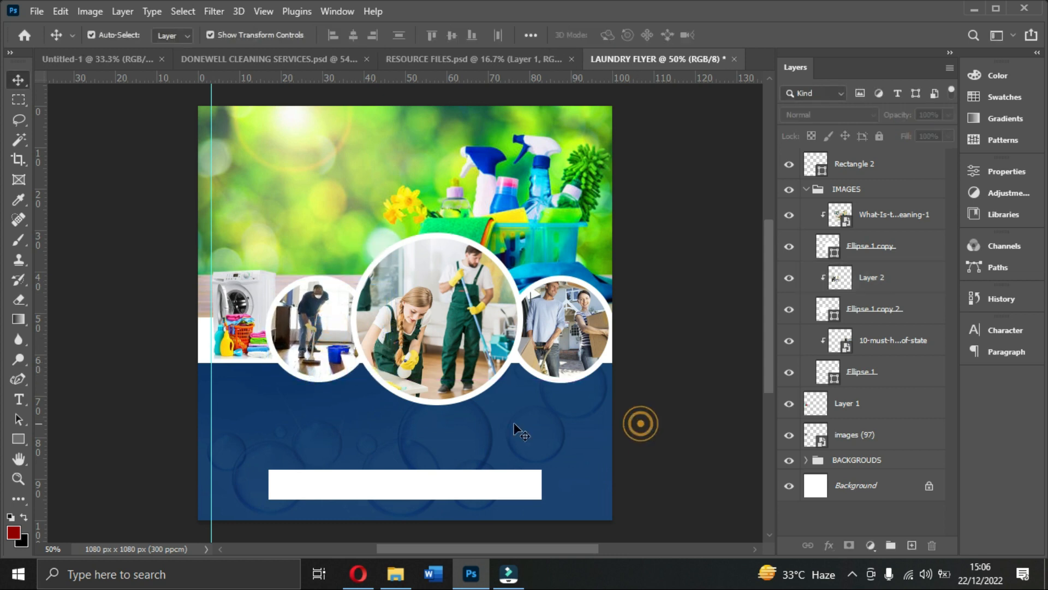
- Select the man-mopping photo in the left circle, and pick the vacuuming photo in RESOURCE FILES.psd as its replacement
{"action": "left_click", "coordinate": [322, 347]}
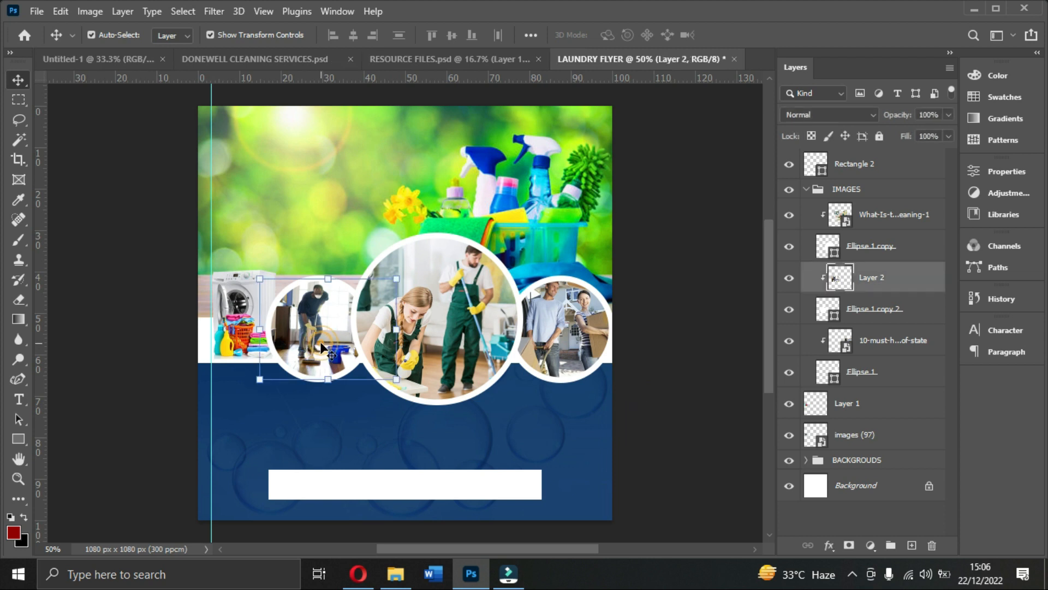
{"action": "left_click", "coordinate": [464, 60]}
{"action": "left_click", "coordinate": [554, 293]}
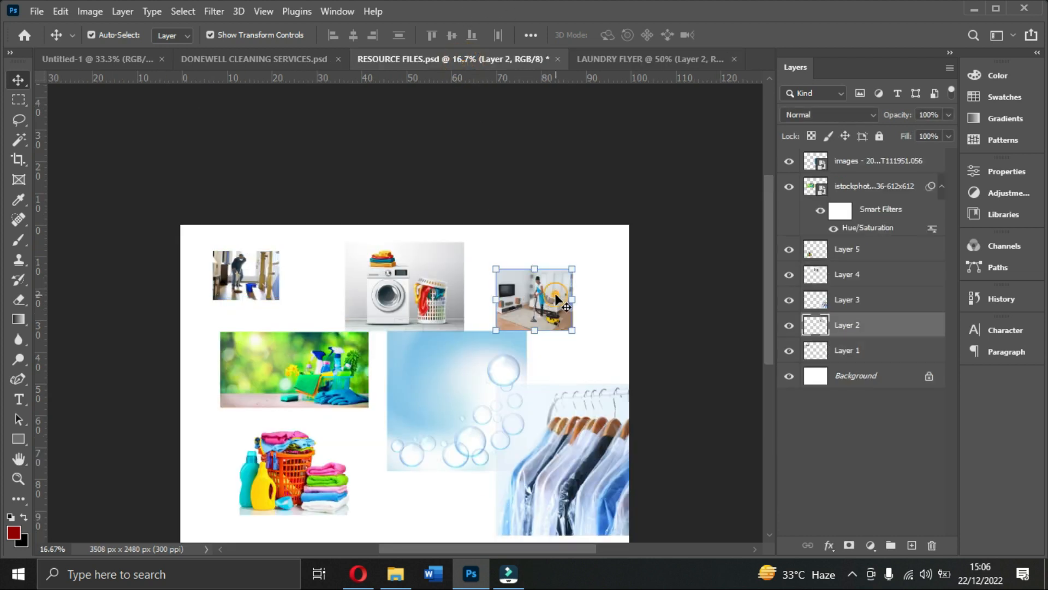
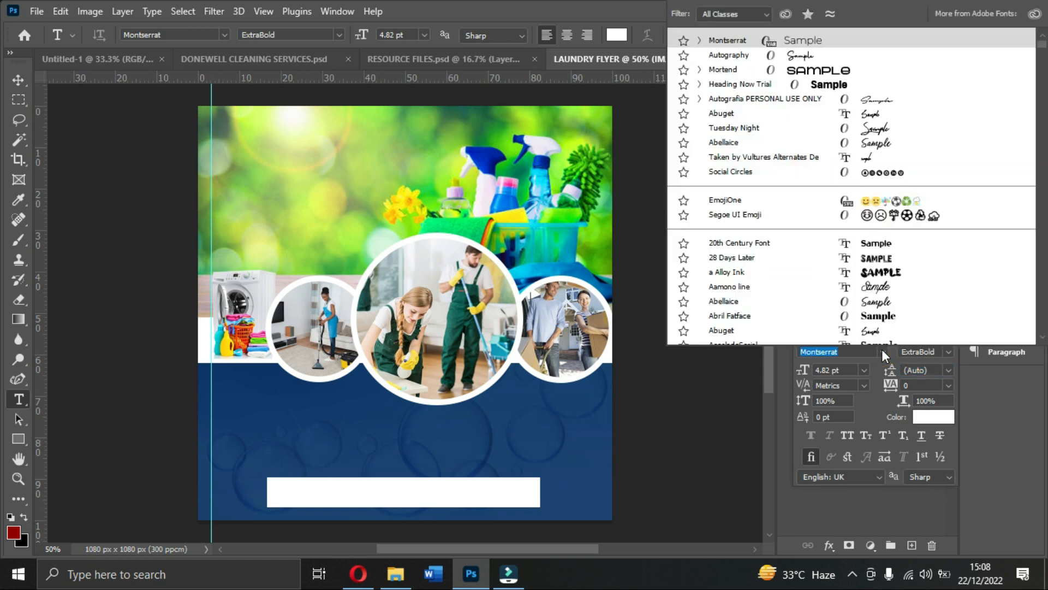
- Set the text font to Nexa Bold Regular
{"action": "type", "text": "ne"}
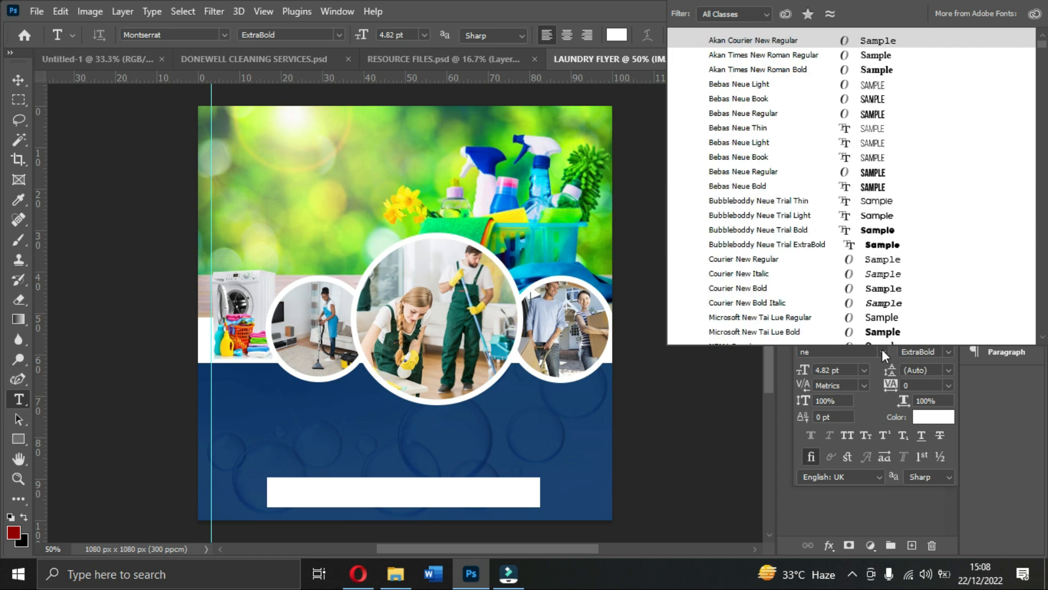
{"action": "type", "text": "xa Bold"}
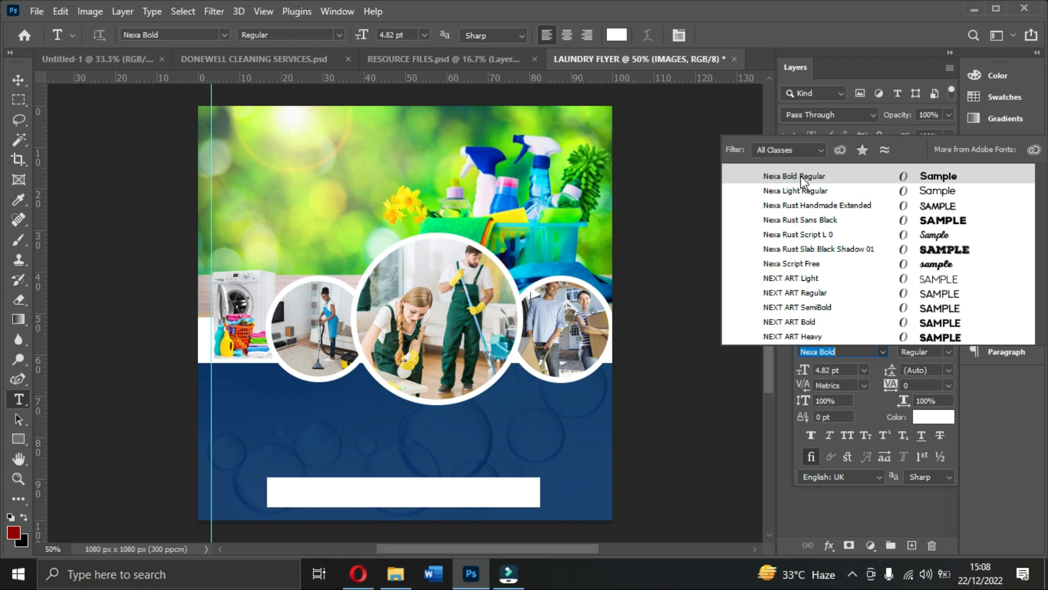
{"action": "left_click", "coordinate": [800, 177]}
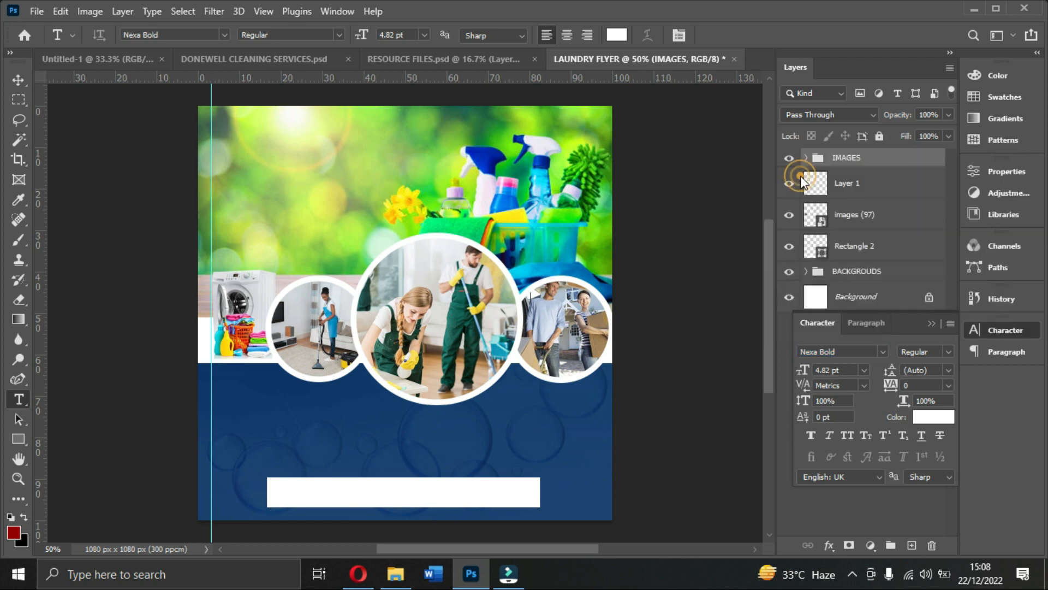
- Add white text reading "Laundy" and "Move in-move out" on two lines above the white bar, consulting the DONEWELL CLEANING SERVICES.psd reference
{"action": "left_click", "coordinate": [359, 437]}
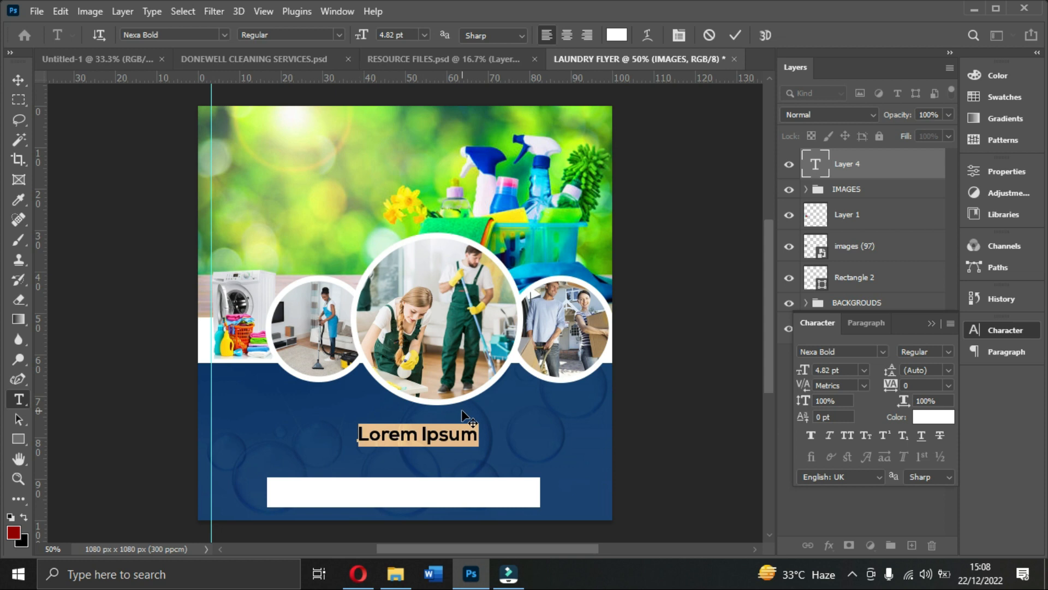
{"action": "type", "text": "L"}
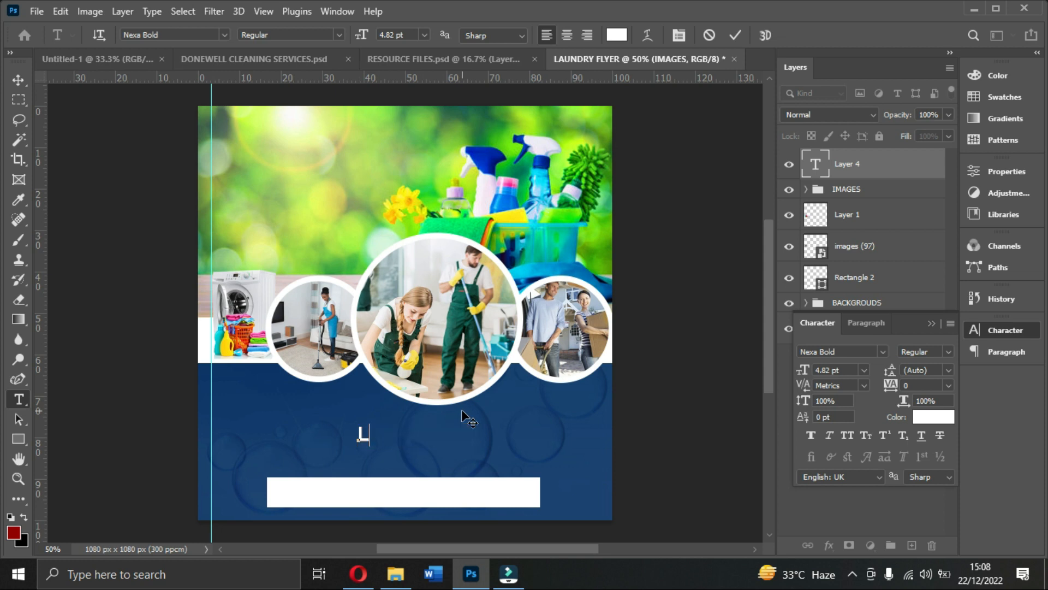
{"action": "type", "text": "aundy"}
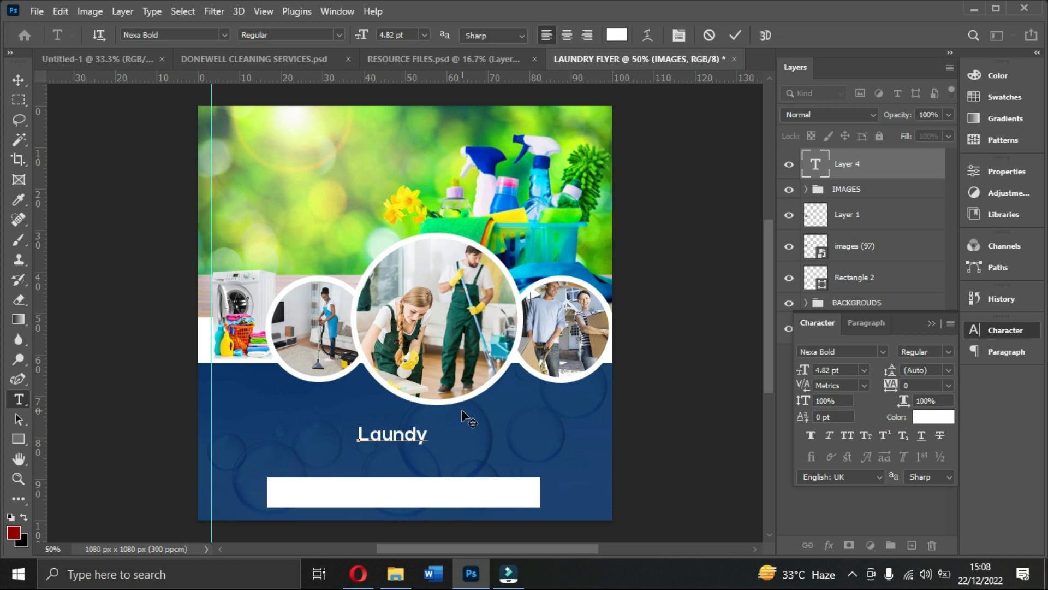
{"action": "left_click", "coordinate": [288, 51]}
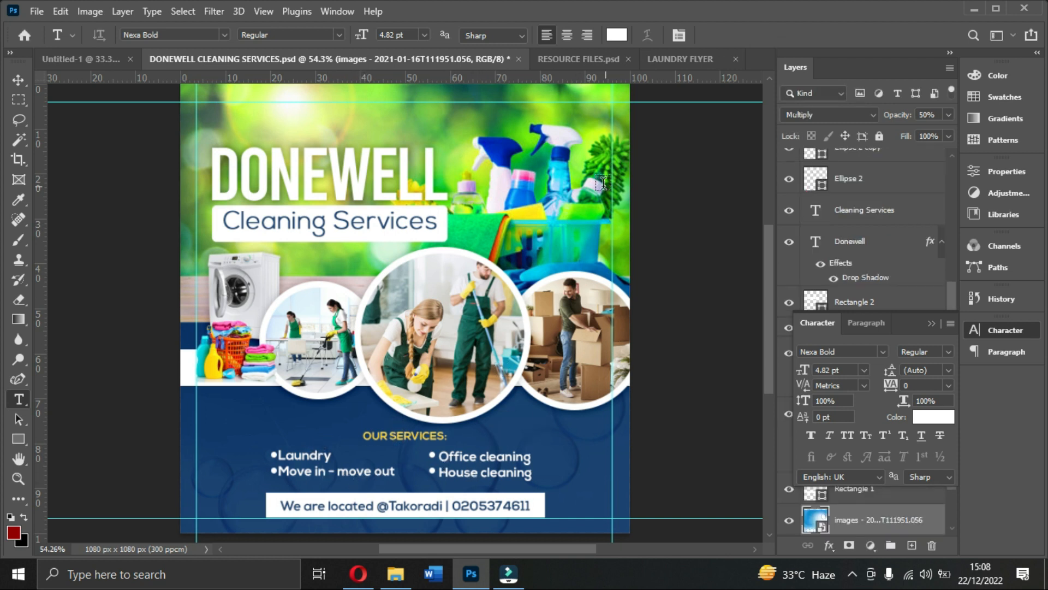
{"action": "left_click", "coordinate": [666, 59]}
{"action": "left_click", "coordinate": [401, 443]}
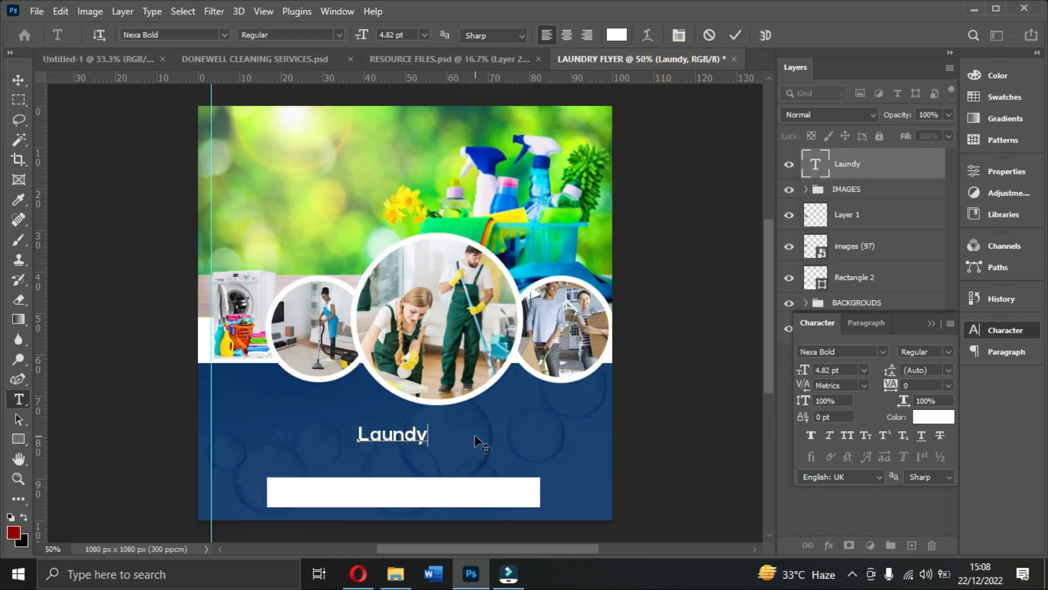
{"action": "type", "text": "Move i"}
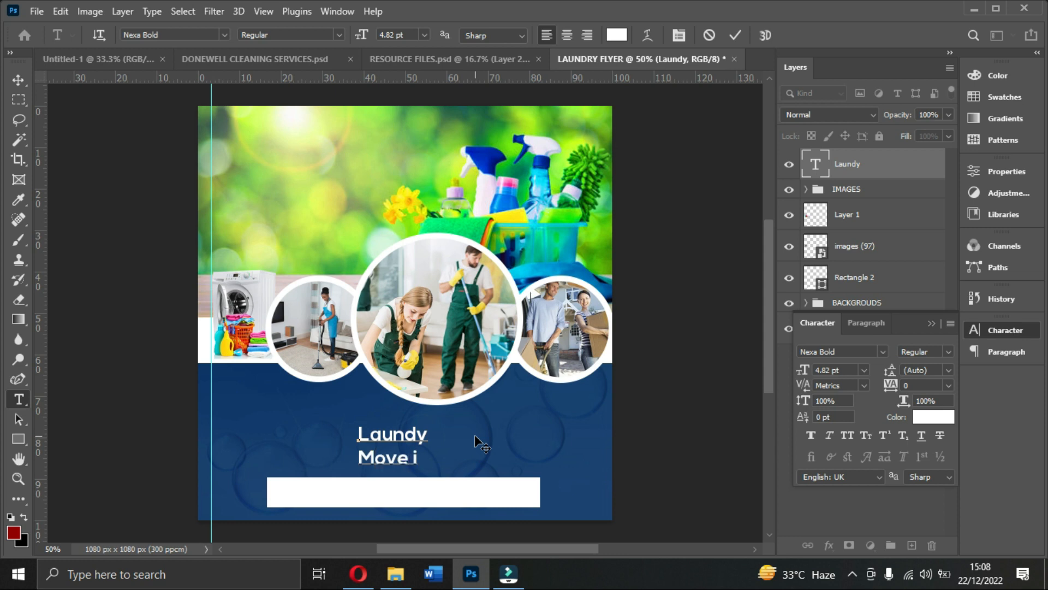
{"action": "type", "text": "n-move ou"}
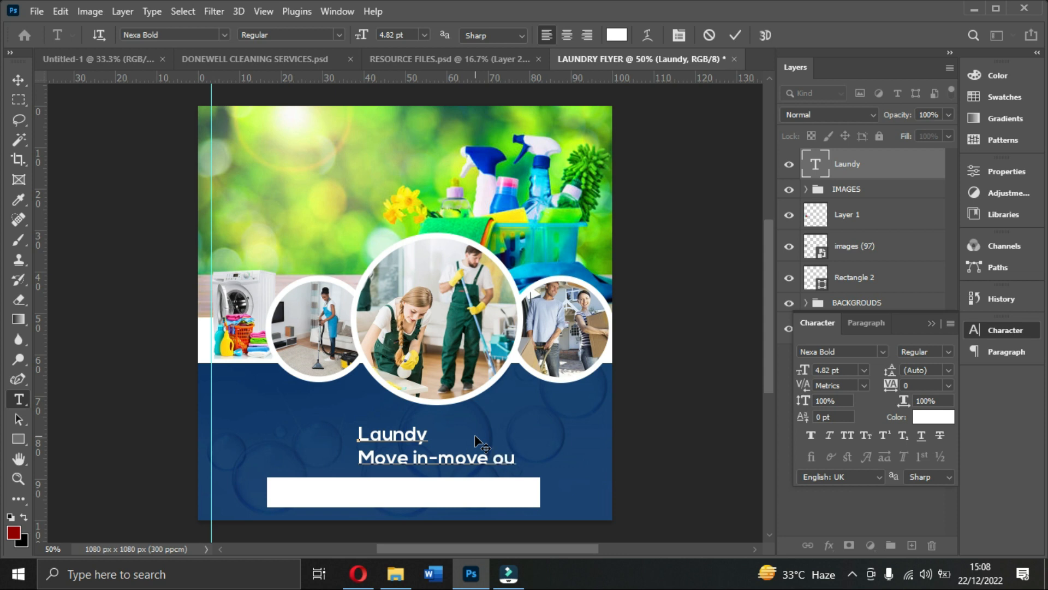
{"action": "type", "text": "t"}
{"action": "left_click", "coordinate": [732, 33]}
- Set the two-line "Laundy / Move in-move out" text to a font size of 3 pt
{"action": "left_click", "coordinate": [19, 82]}
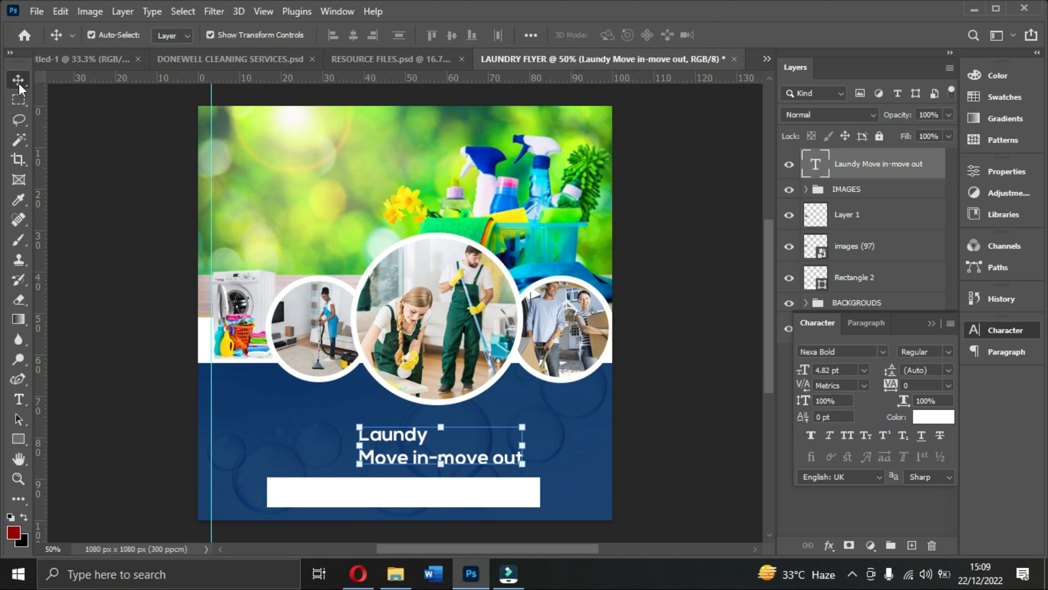
{"action": "left_click", "coordinate": [841, 370]}
{"action": "type", "text": "3"}
{"action": "key", "text": "Return"}
- Duplicate the services text to the right half of the blue area and change the copy to "House Cleaning" and "Office Cleaning"
{"action": "left_click_drag", "start_coordinate": [437, 449], "coordinate": [522, 454]}
{"action": "key", "text": "ctrl+j"}
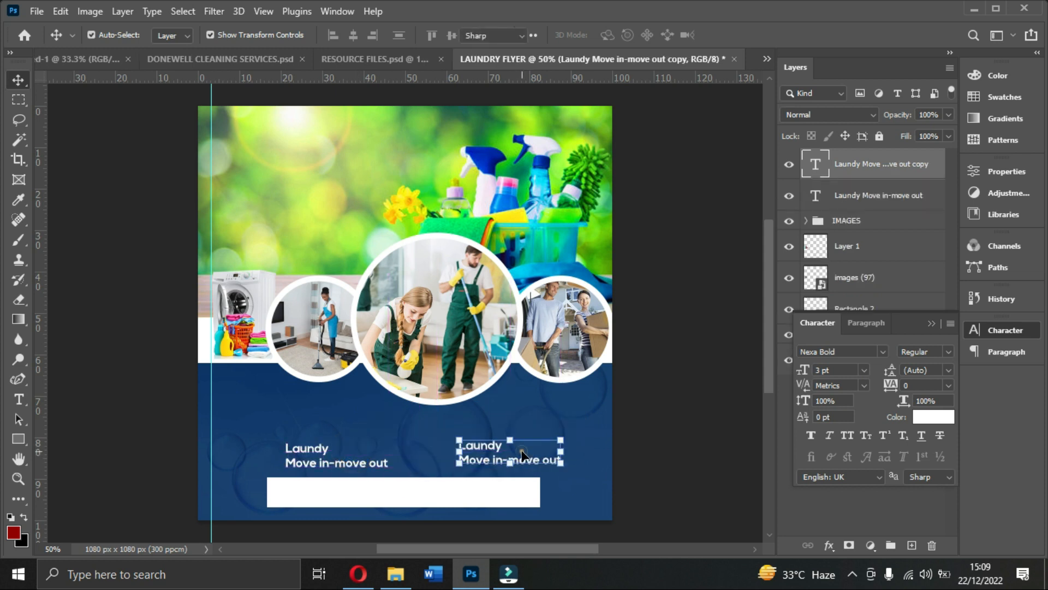
{"action": "double_click", "coordinate": [522, 455]}
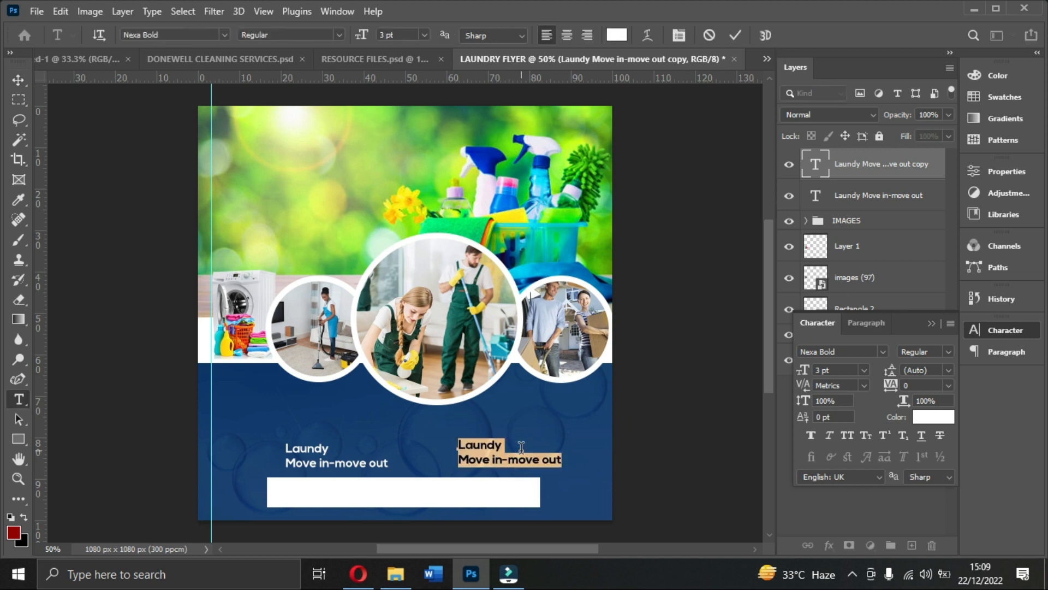
{"action": "type", "text": "House C"}
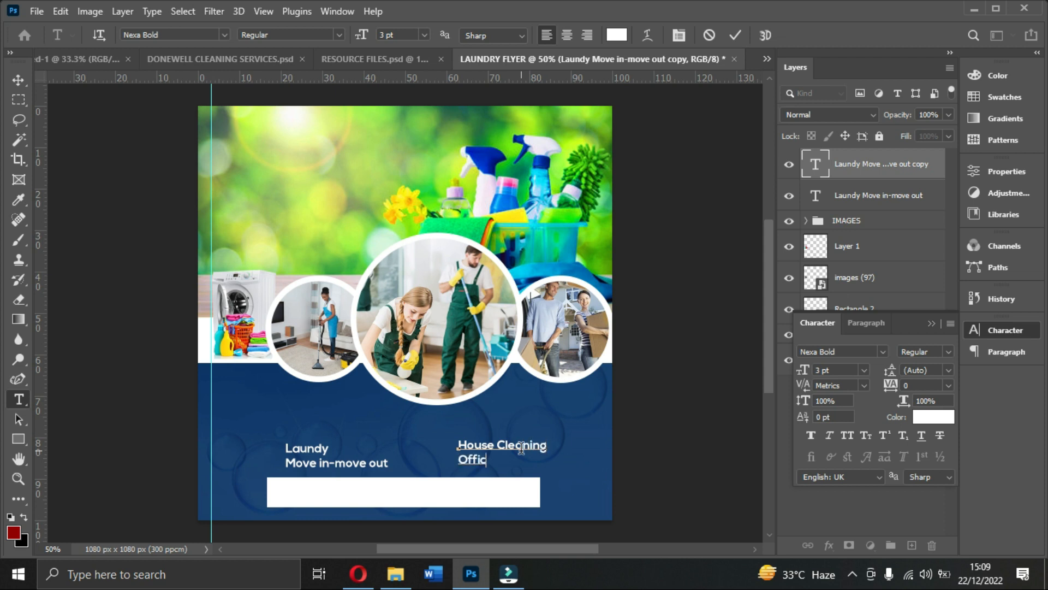
{"action": "type", "text": "leaning"}
{"action": "left_click", "coordinate": [731, 35]}
{"action": "left_click", "coordinate": [734, 36]}
{"action": "key", "text": "v"}
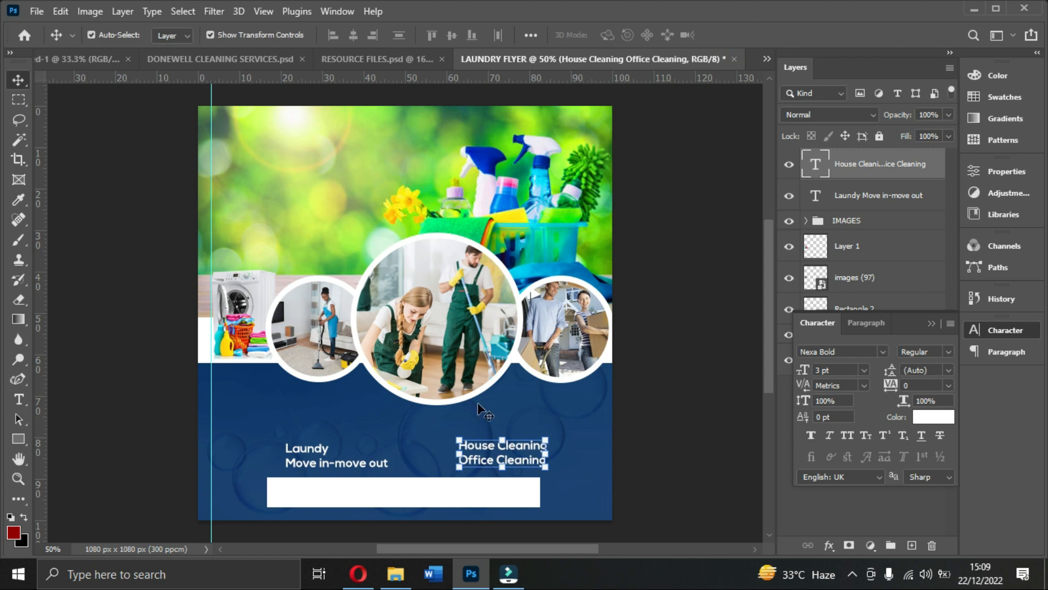
- Duplicate the "House Cleaning" text above the two service lists and replace its content with the heading "OUR SERVICES"
{"action": "left_click_drag", "start_coordinate": [487, 456], "coordinate": [391, 434]}
{"action": "double_click", "coordinate": [389, 418]}
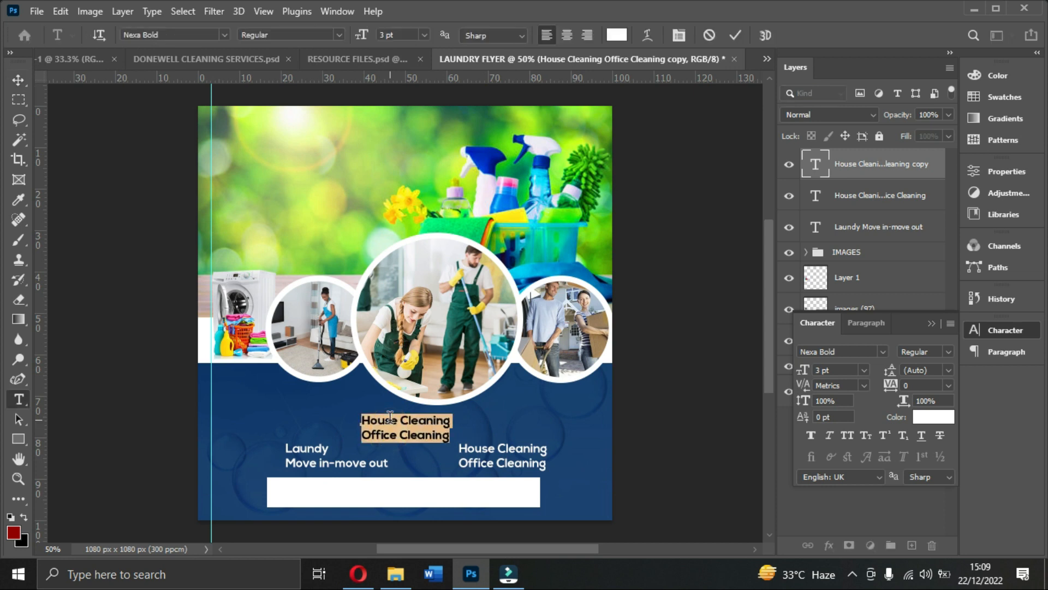
{"action": "type", "text": "O"}
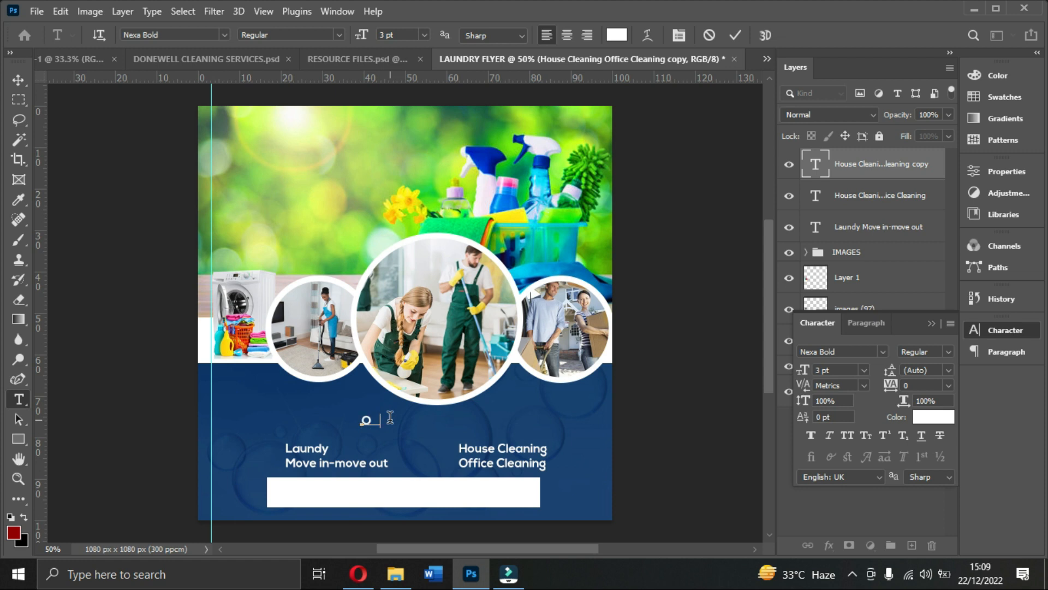
{"action": "type", "text": "URSESERVICES"}
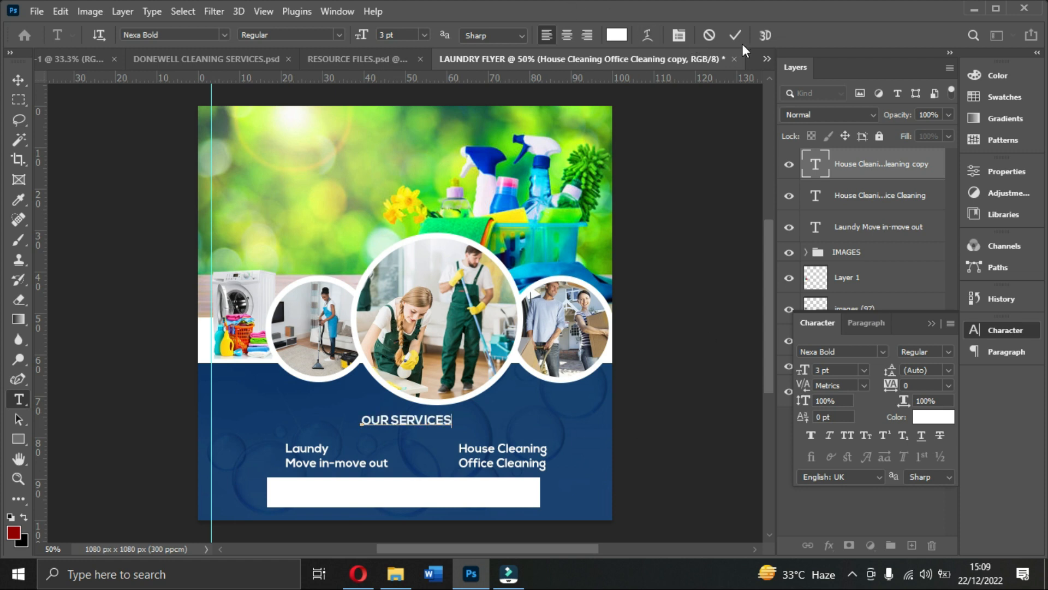
{"action": "left_click", "coordinate": [736, 35]}
{"action": "key", "text": "v"}
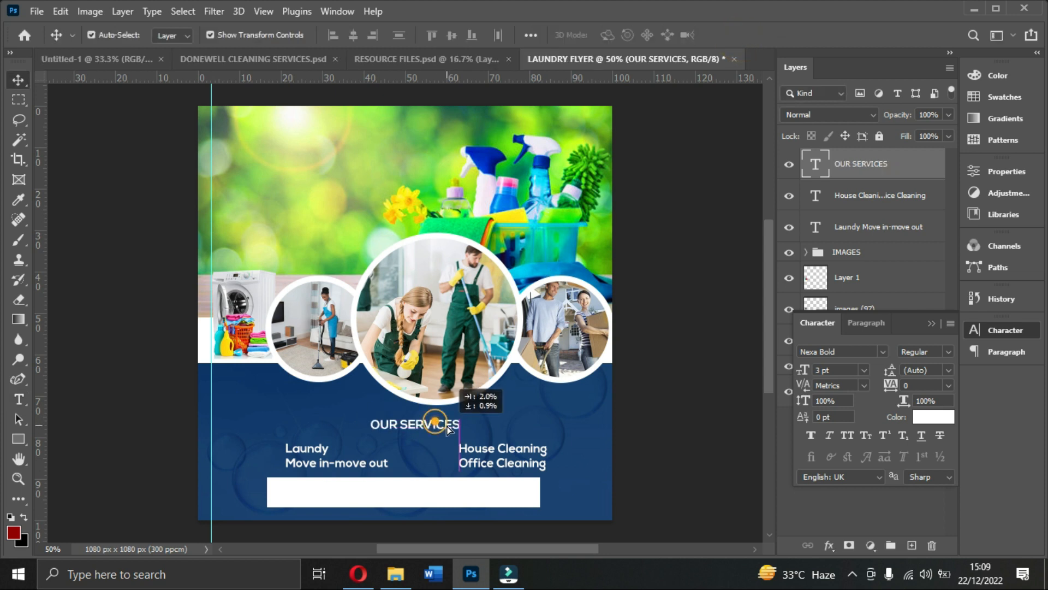
- Centre the "OUR SERVICES" heading horizontally on the canvas below the large circular photo
{"action": "left_click_drag", "start_coordinate": [446, 426], "coordinate": [450, 431]}
{"action": "key", "text": "ctrl+a"}
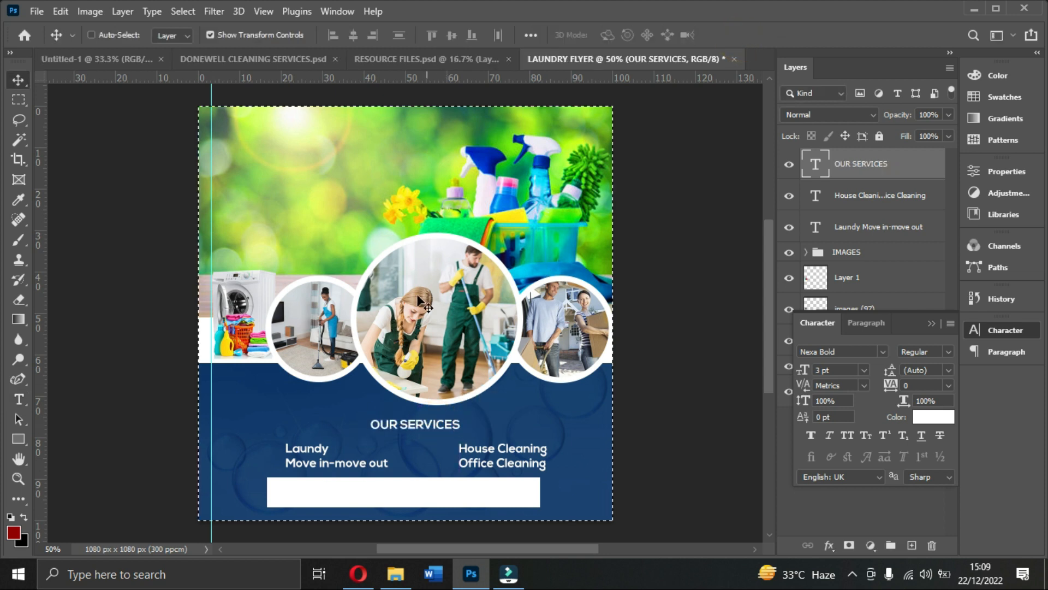
{"action": "left_click", "coordinate": [357, 39]}
{"action": "key", "text": "ctrl+d"}
- Recolour the "OUR SERVICES" heading yellow by sampling a colour from the cleaning supplies photo
{"action": "left_click", "coordinate": [926, 418]}
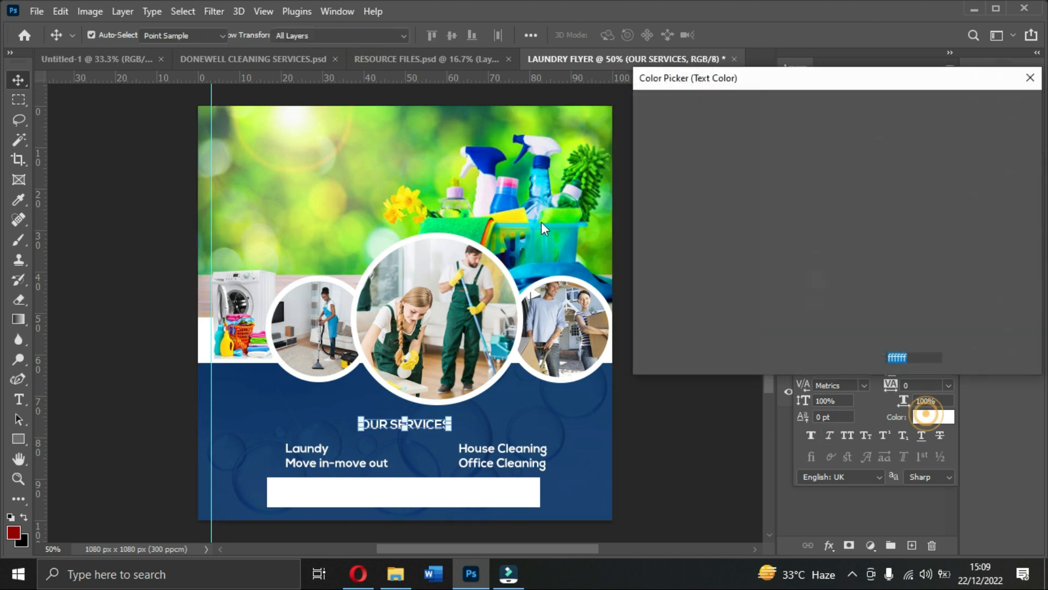
{"action": "left_click", "coordinate": [511, 216]}
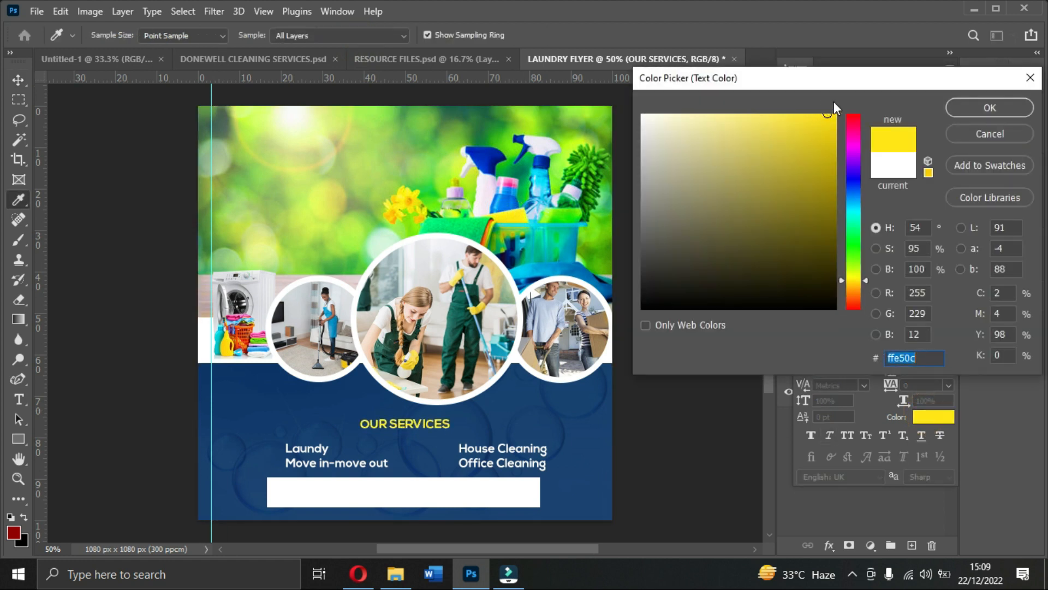
{"action": "left_click", "coordinate": [398, 199]}
{"action": "left_click", "coordinate": [961, 109]}
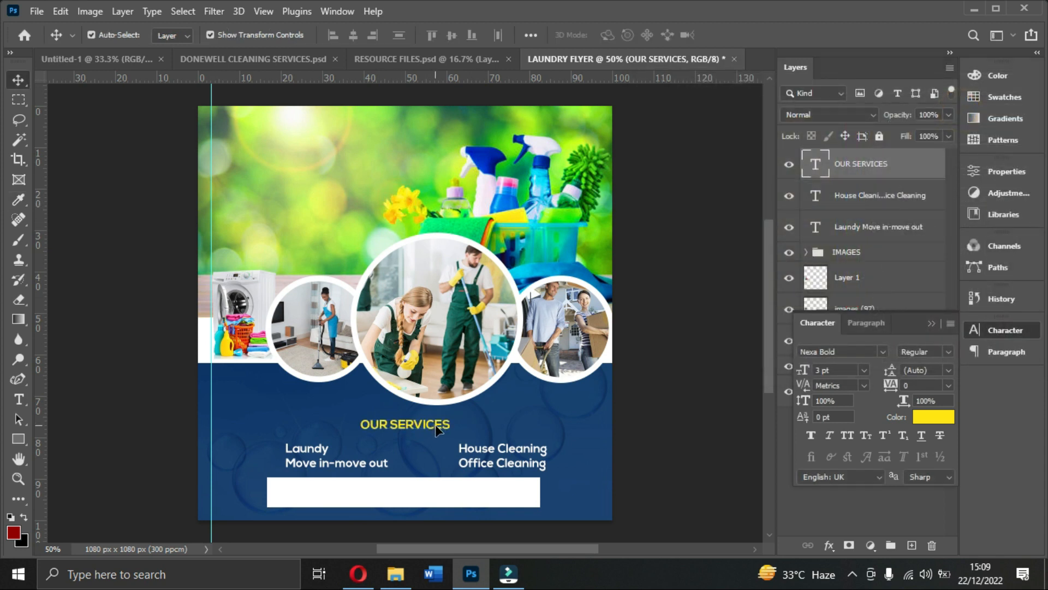
- Duplicate the "House Cleaning" text down over the white bar and recolour the copy dark blue 0e366c, sampled from the flyer background
{"action": "left_click", "coordinate": [505, 465]}
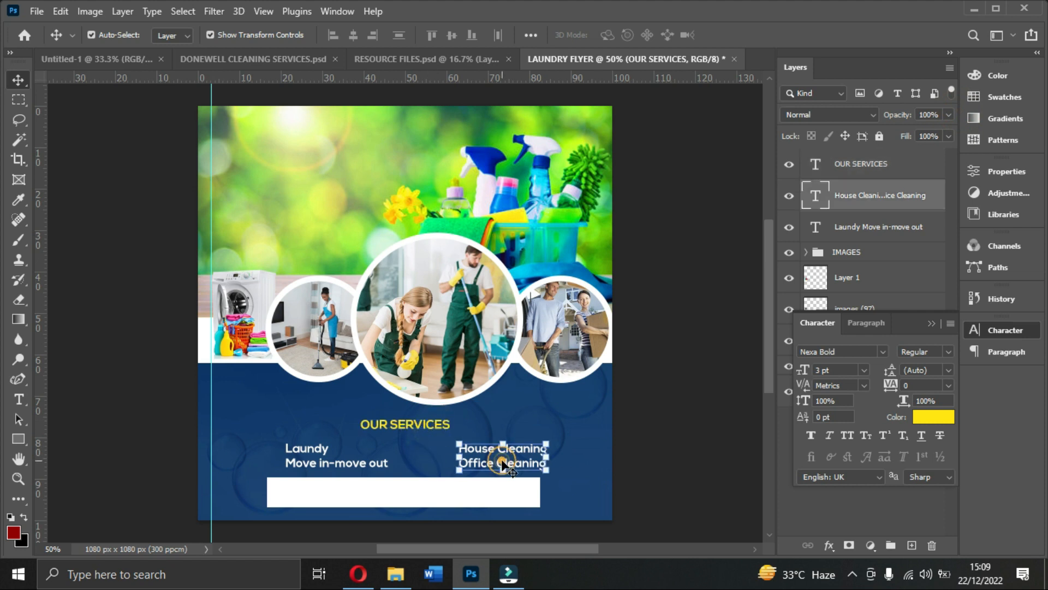
{"action": "key", "text": "ctrl+j"}
{"action": "left_click_drag", "start_coordinate": [505, 465], "coordinate": [445, 484]}
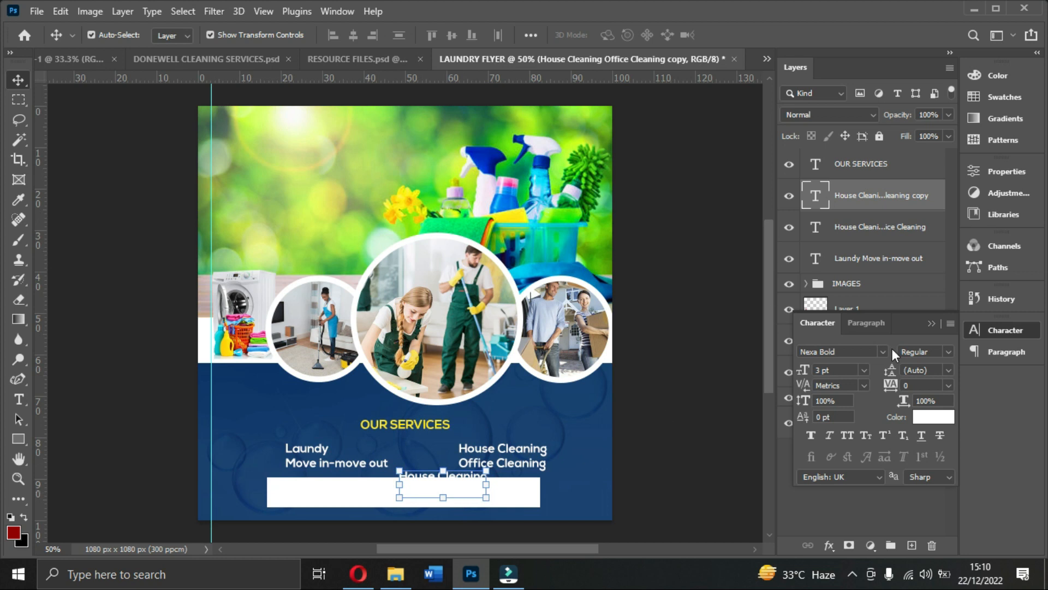
{"action": "left_click", "coordinate": [931, 417]}
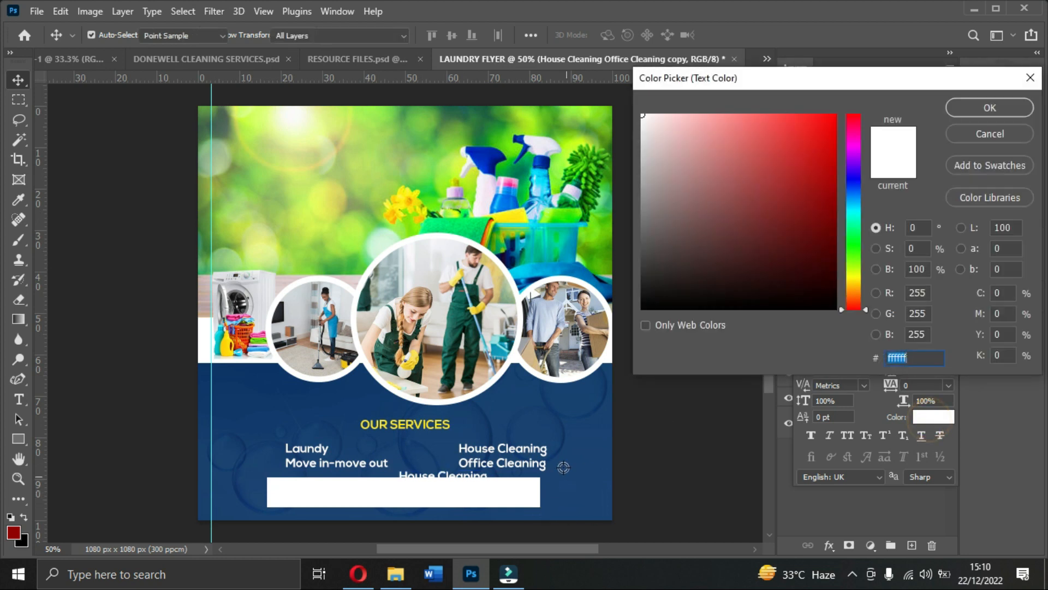
{"action": "left_click", "coordinate": [299, 392]}
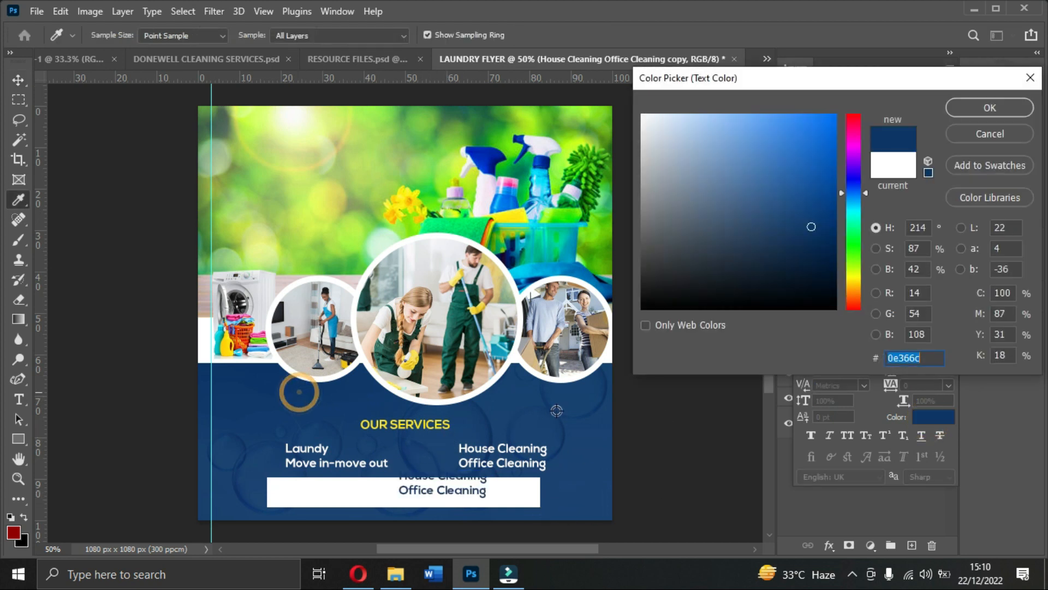
{"action": "left_click", "coordinate": [983, 107]}
- Move the dark blue text copy onto the white bar and replace its content with "We arae located in Takoradi"
{"action": "left_click_drag", "start_coordinate": [460, 483], "coordinate": [411, 497]}
{"action": "double_click", "coordinate": [410, 496]}
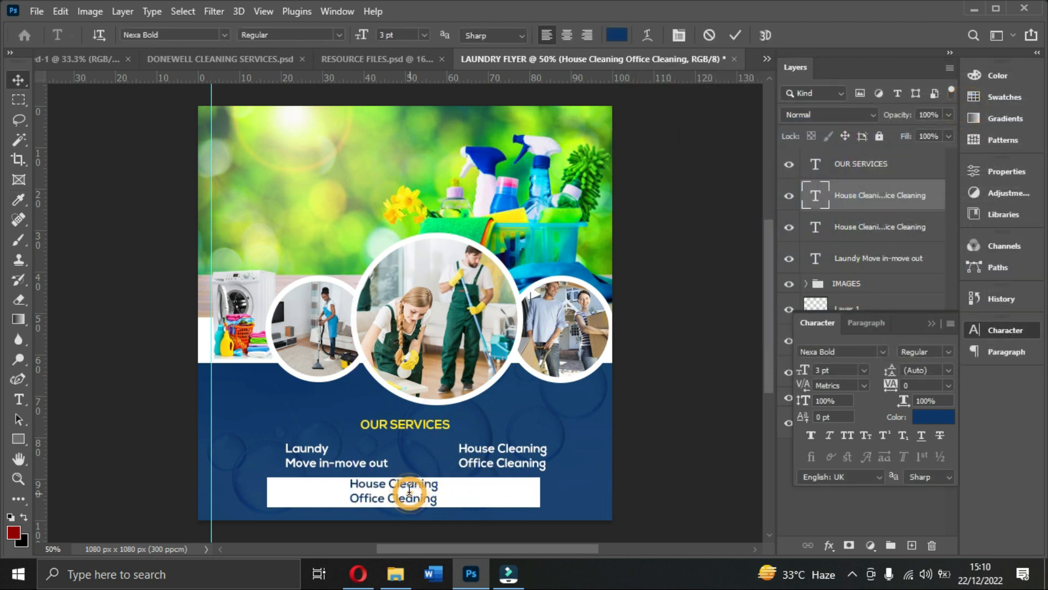
{"action": "type", "text": "We"}
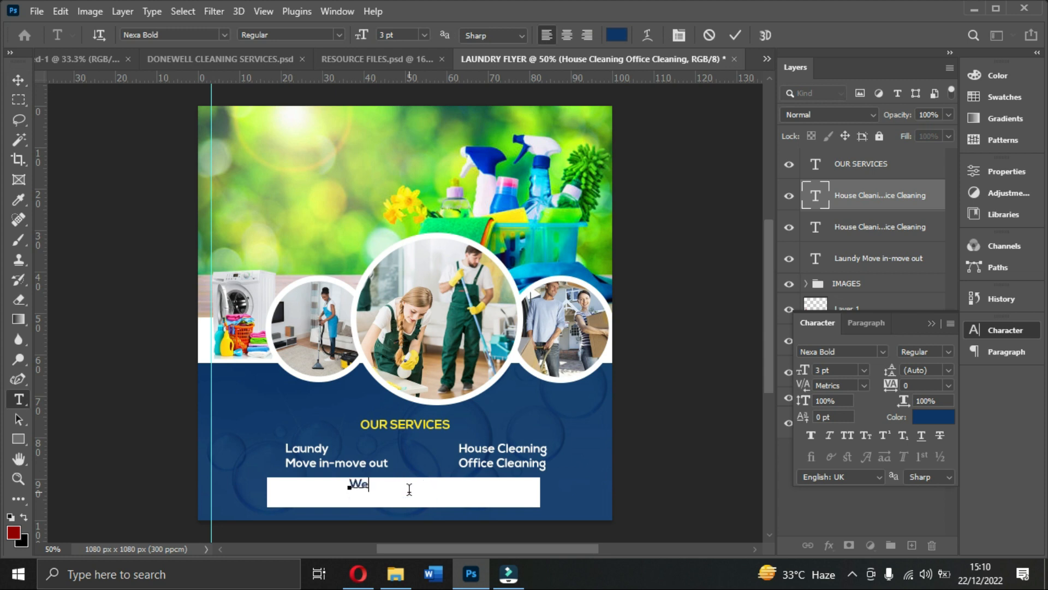
{"action": "type", "text": " arae located in Tako"}
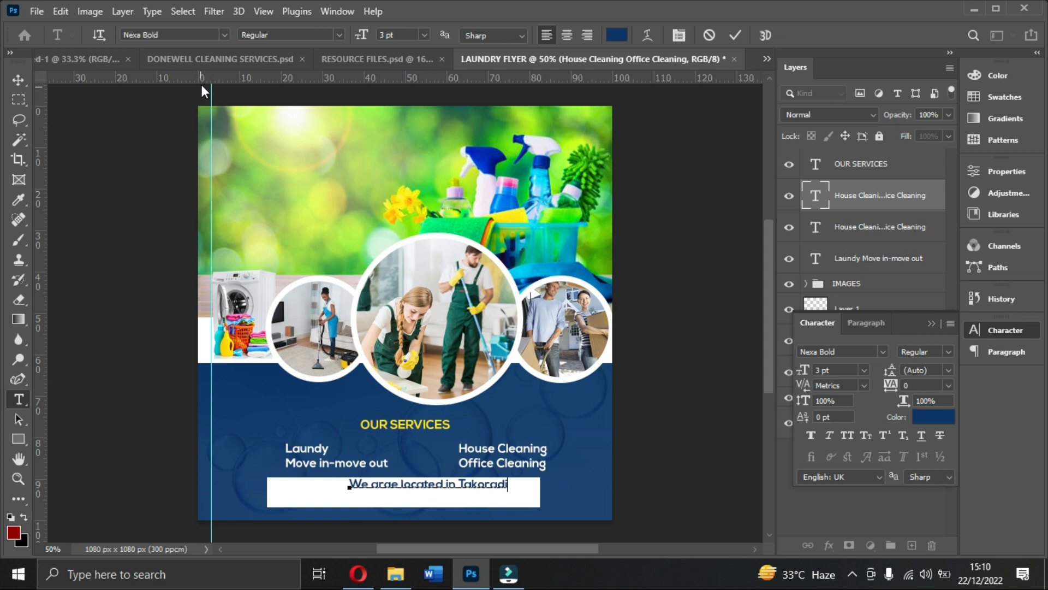
- Following the DONEWELL reference, change "in" to "@" before Takoradi in the location line and append "|" and the phone number
{"action": "left_click", "coordinate": [209, 55]}
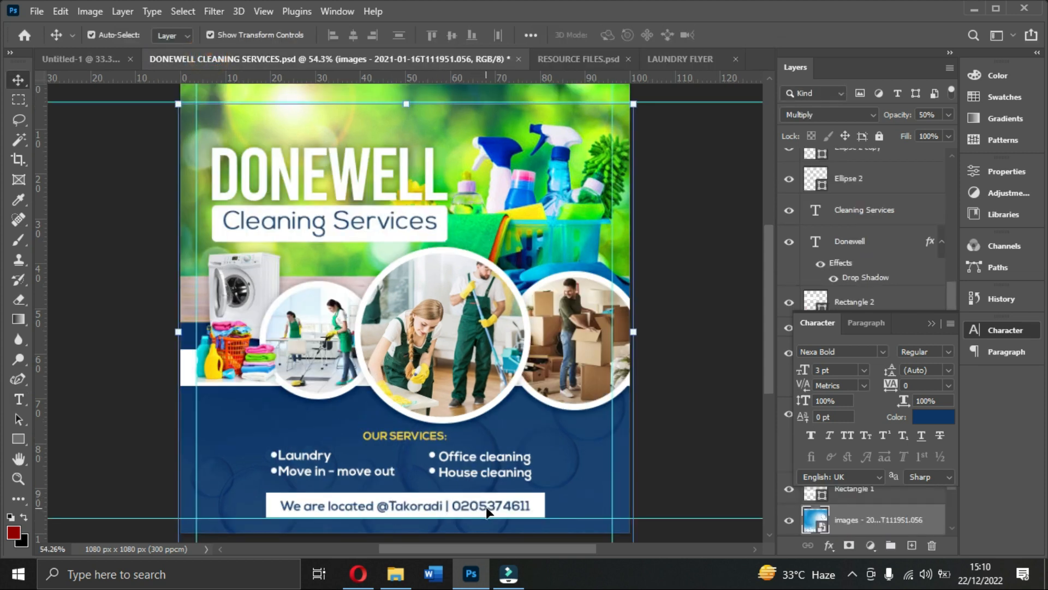
{"action": "left_click", "coordinate": [698, 61]}
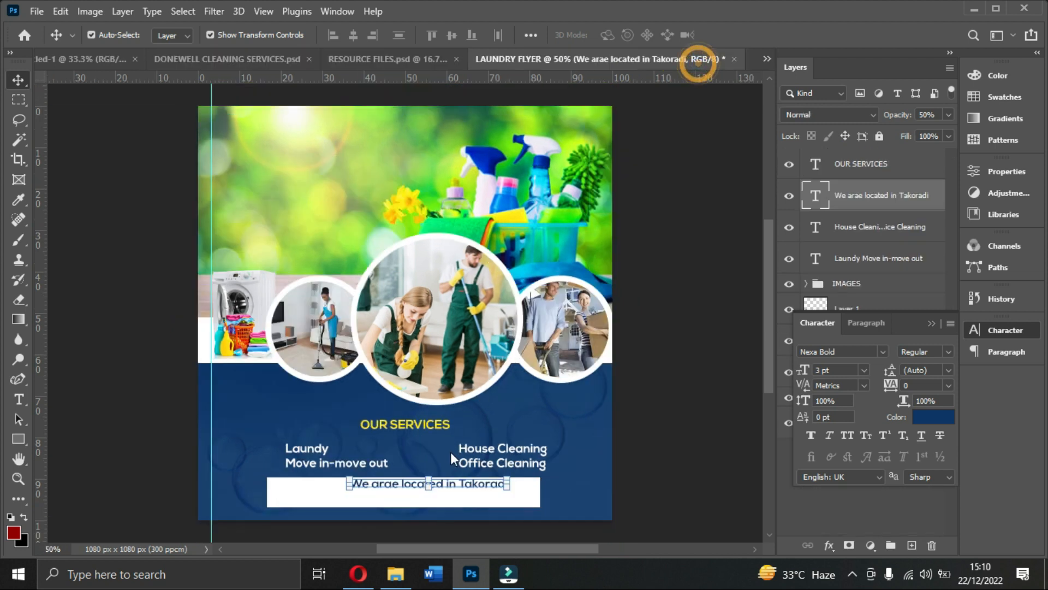
{"action": "double_click", "coordinate": [454, 484]}
{"action": "left_click", "coordinate": [457, 484]}
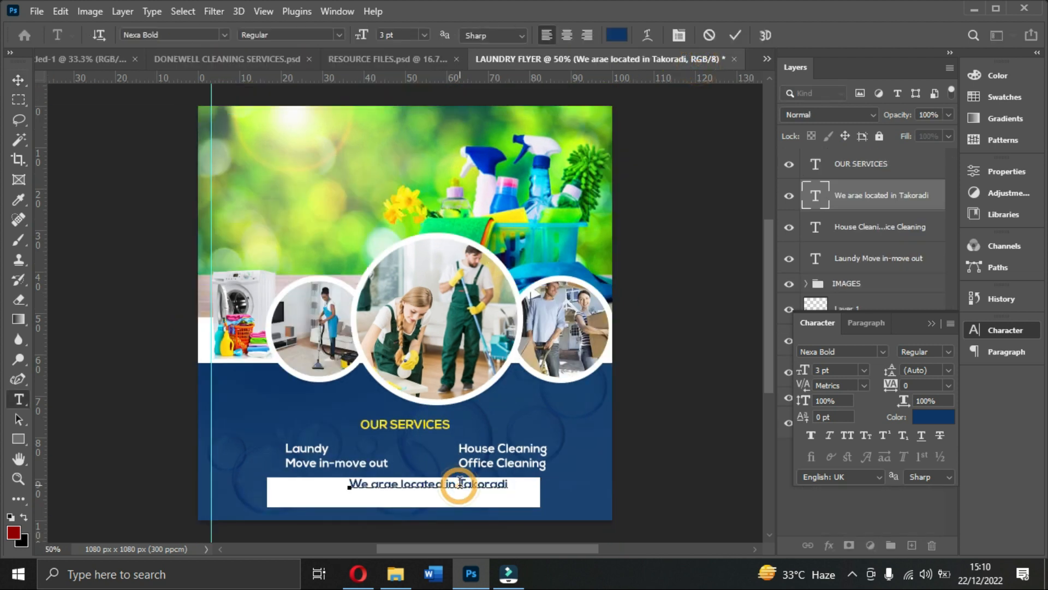
{"action": "key", "text": "Delete"}
{"action": "key", "text": "Delete"}
{"action": "key", "text": "Delete"}
{"action": "type", "text": "@"}
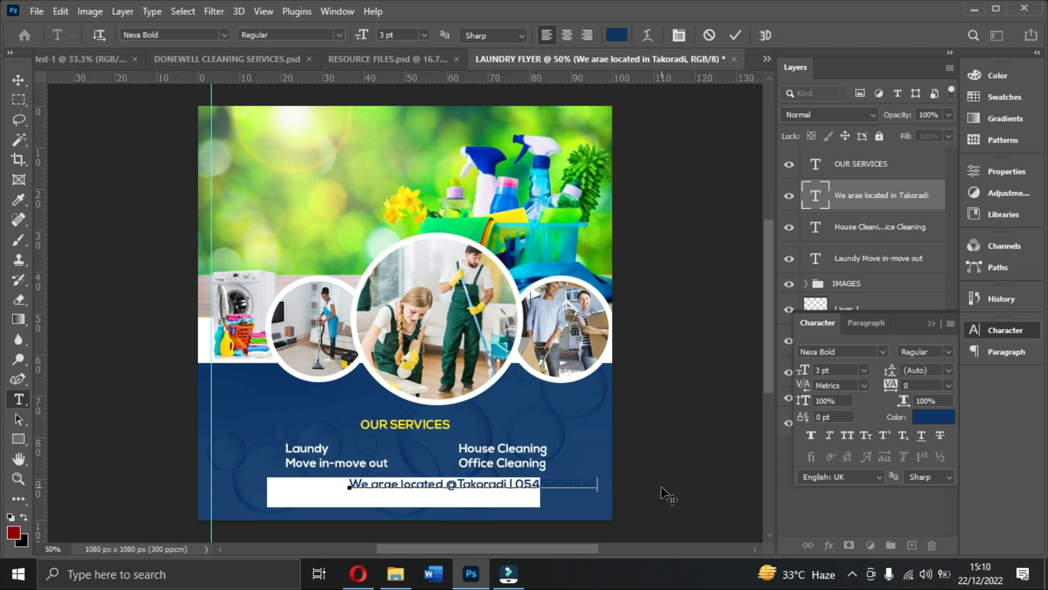
{"action": "left_click", "coordinate": [730, 36]}
{"action": "left_click", "coordinate": [735, 36]}
- Position the location and phone line inside the white bar and deselect it
{"action": "key", "text": "v"}
{"action": "left_click_drag", "start_coordinate": [515, 486], "coordinate": [451, 489]}
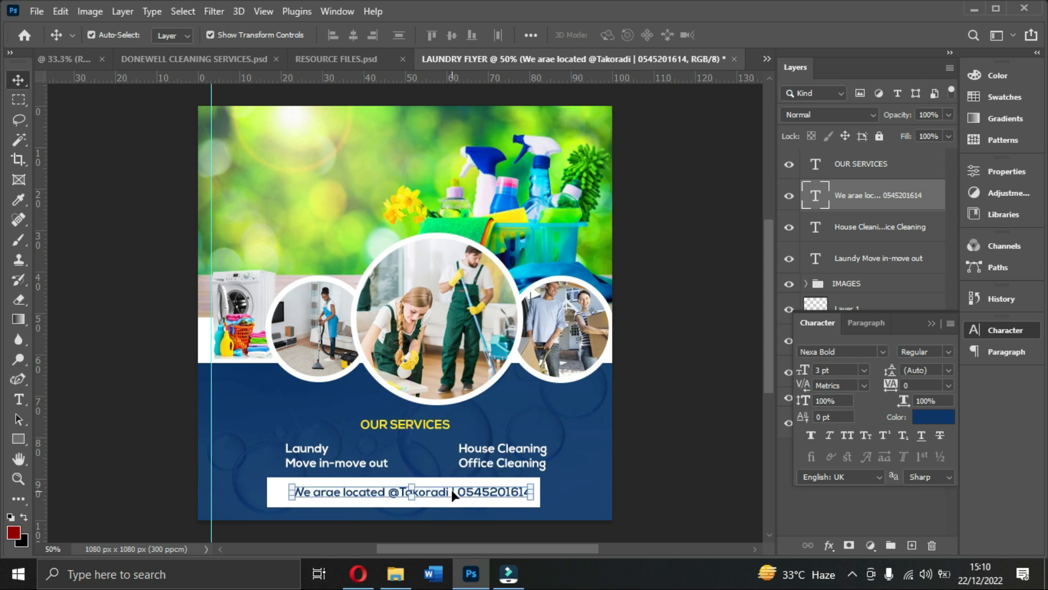
{"action": "left_click", "coordinate": [647, 471]}
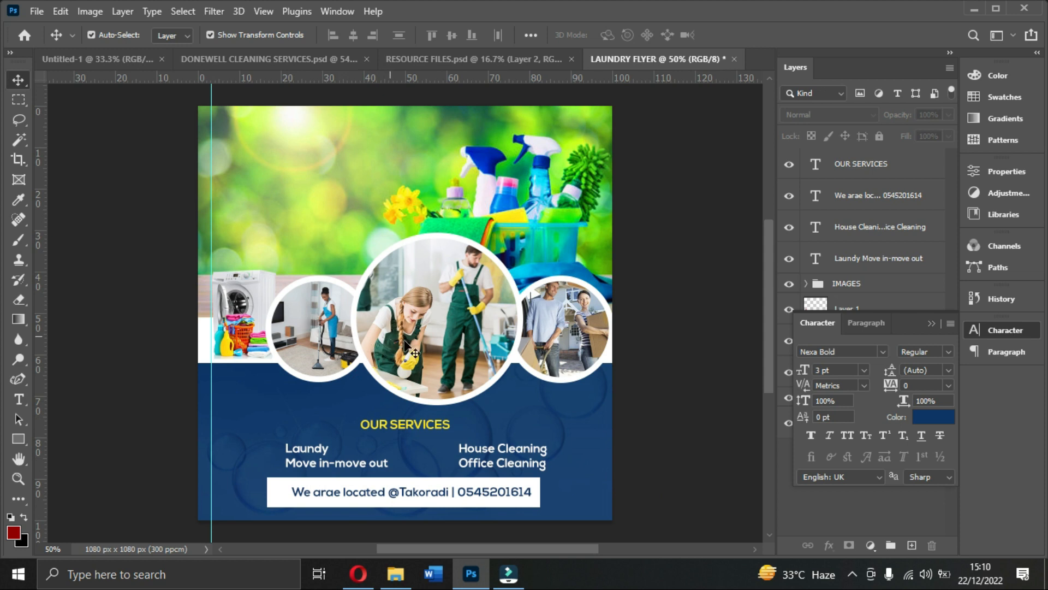
- Enlarge the moving-couple photo together with its circular frame beside the large central circle, and raise it slightly
{"action": "left_click", "coordinate": [587, 352]}
{"action": "left_click", "coordinate": [932, 323]}
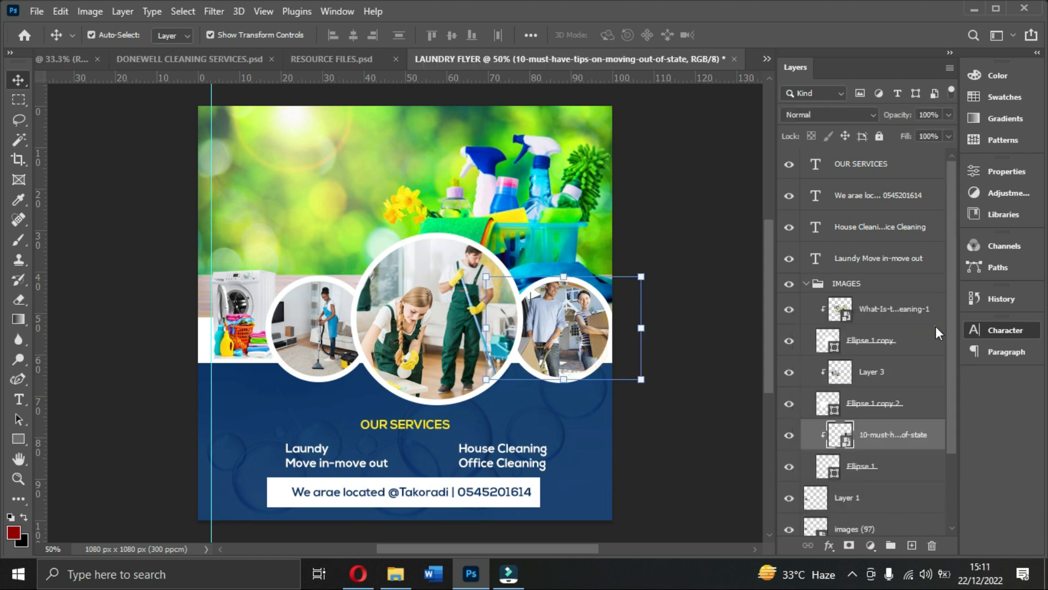
{"action": "left_click", "coordinate": [885, 466], "text": "shift"}
{"action": "left_click_drag", "start_coordinate": [563, 382], "coordinate": [573, 407]}
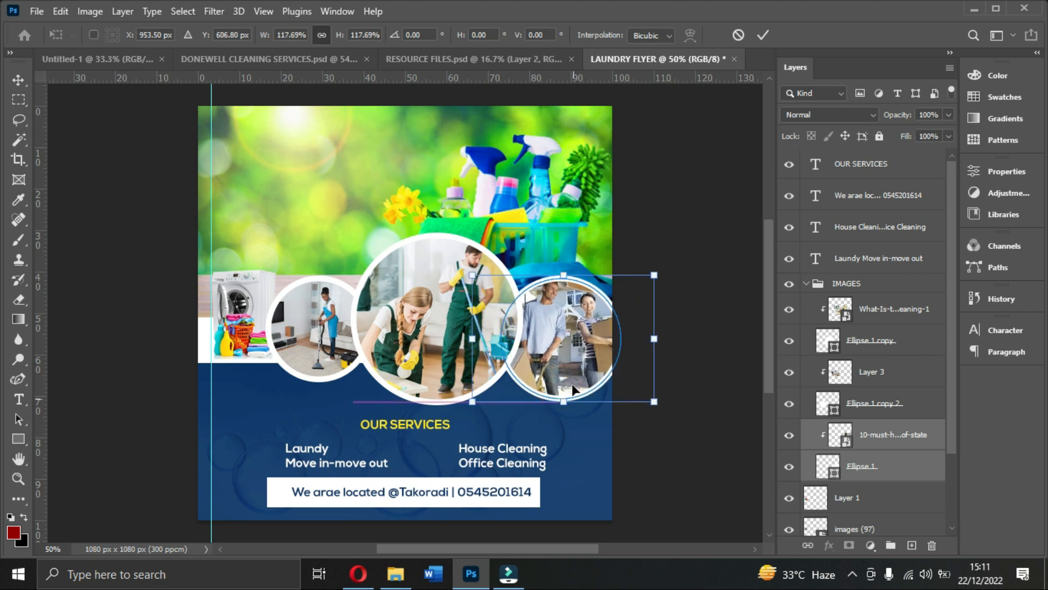
{"action": "left_click_drag", "start_coordinate": [654, 275], "coordinate": [662, 273]}
{"action": "left_click_drag", "start_coordinate": [598, 314], "coordinate": [599, 307]}
{"action": "key", "text": "Return"}
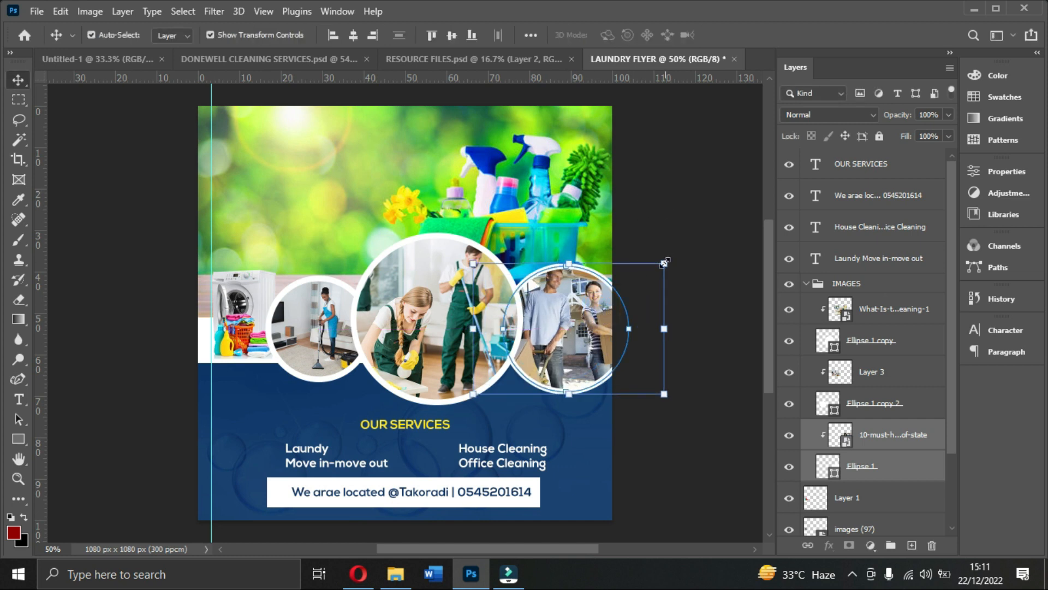
- Nudge the enlarged moving-couple circle slightly left toward the central photo and deselect it
{"action": "key", "text": "Left"}
{"action": "key", "text": "Left"}
{"action": "key", "text": "Left"}
{"action": "key", "text": "Left"}
{"action": "key", "text": "Left"}
{"action": "key", "text": "Left"}
{"action": "key", "text": "Left"}
{"action": "key", "text": "Left"}
{"action": "key", "text": "Left"}
{"action": "key", "text": "Left"}
{"action": "key", "text": "Left"}
{"action": "key", "text": "Left"}
{"action": "key", "text": "Left"}
{"action": "key", "text": "Left"}
{"action": "key", "text": "Left"}
{"action": "key", "text": "Left"}
{"action": "key", "text": "Left"}
{"action": "key", "text": "Left"}
{"action": "key", "text": "Left"}
{"action": "key", "text": "Left"}
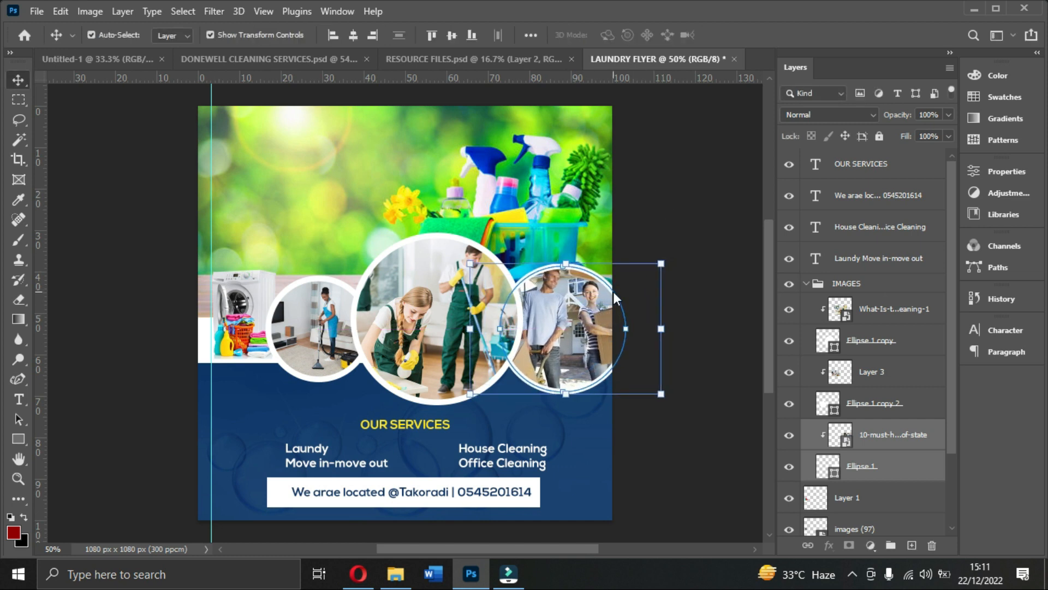
{"action": "left_click", "coordinate": [675, 174]}
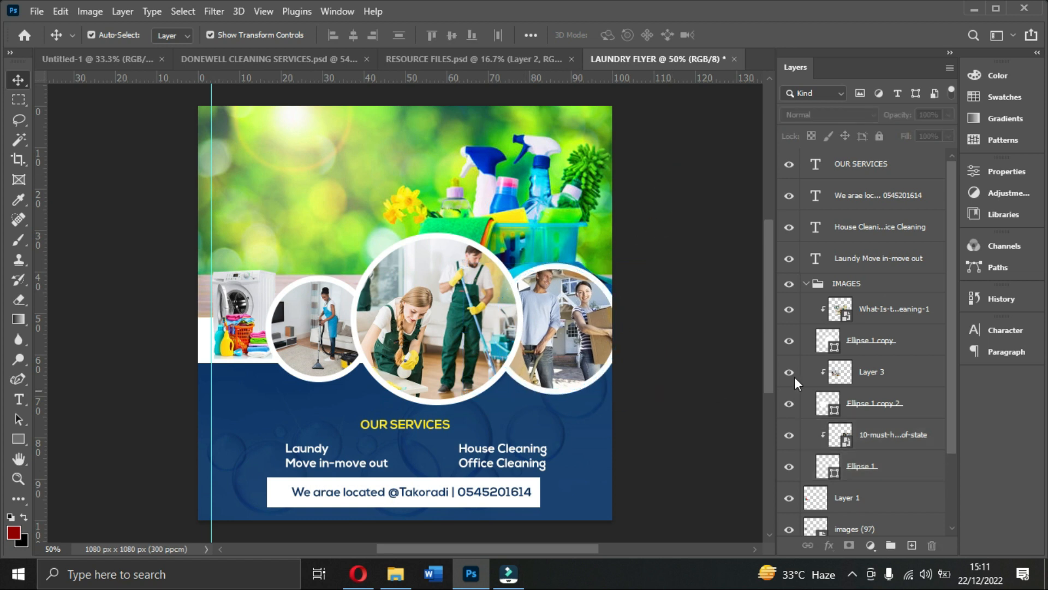
- Add a black drop shadow with Multiply blend mode to the large central circle frame
{"action": "scroll", "coordinate": [855, 416], "scroll_direction": "down", "scroll_amount": 3}
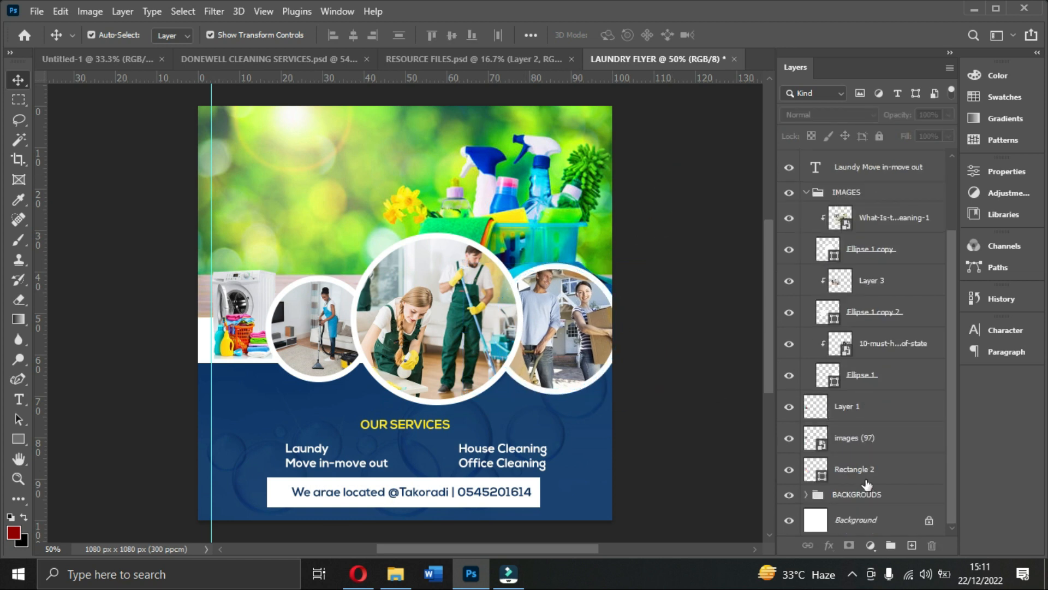
{"action": "left_click", "coordinate": [867, 472]}
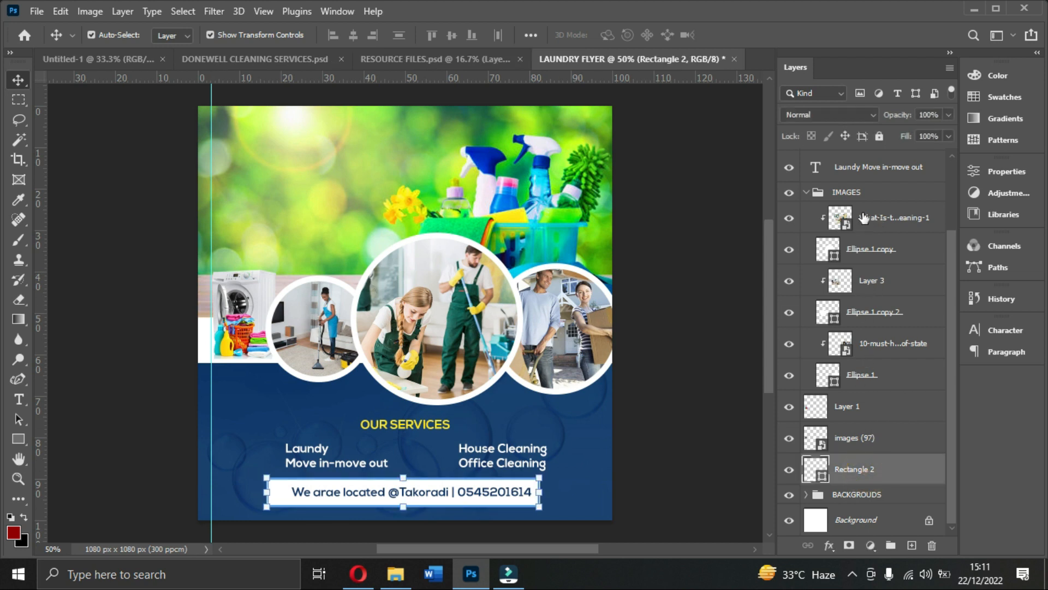
{"action": "left_click", "coordinate": [887, 250]}
{"action": "left_click", "coordinate": [828, 544]}
{"action": "left_click", "coordinate": [841, 532]}
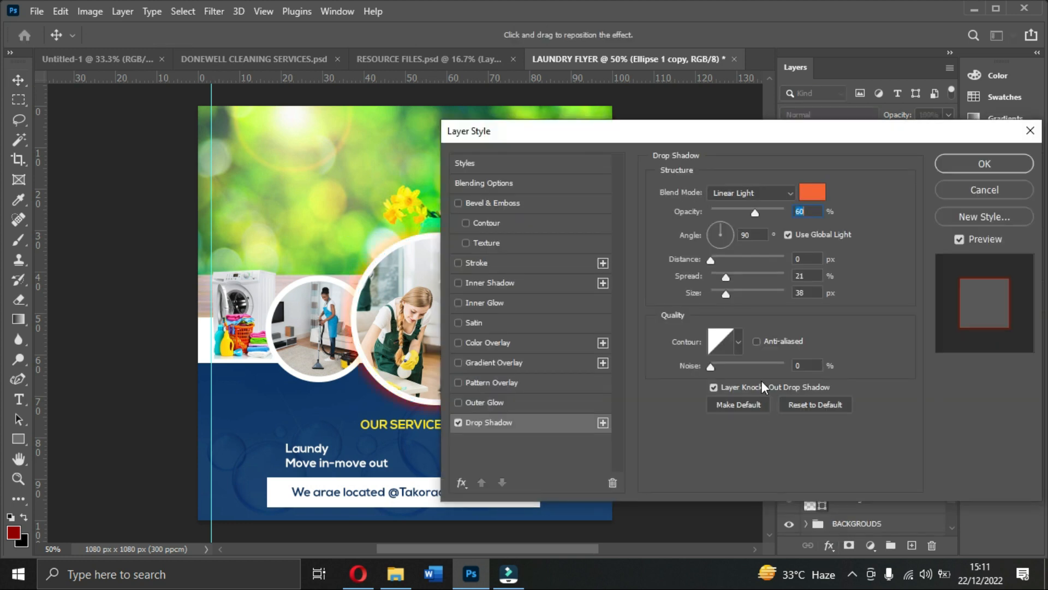
{"action": "left_click_drag", "start_coordinate": [817, 276], "coordinate": [838, 311]}
{"action": "left_click", "coordinate": [963, 104]}
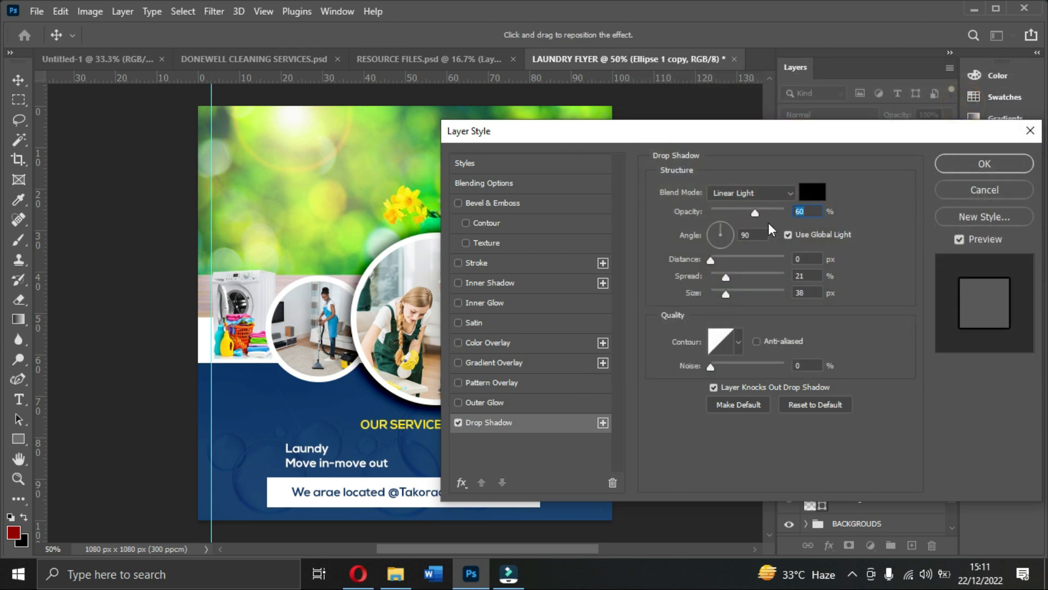
{"action": "left_click", "coordinate": [764, 193]}
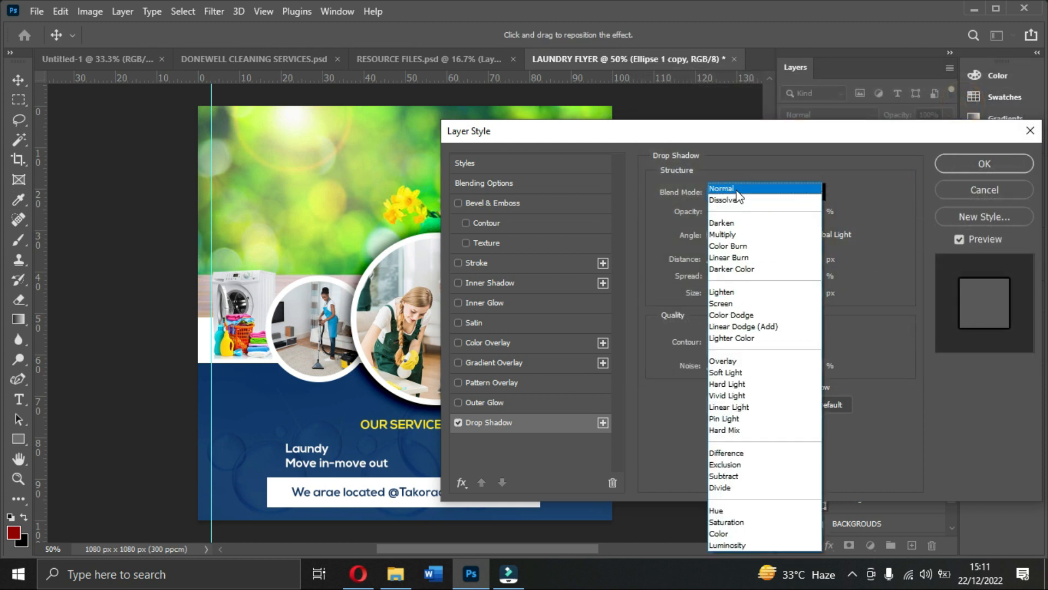
{"action": "left_click", "coordinate": [728, 234]}
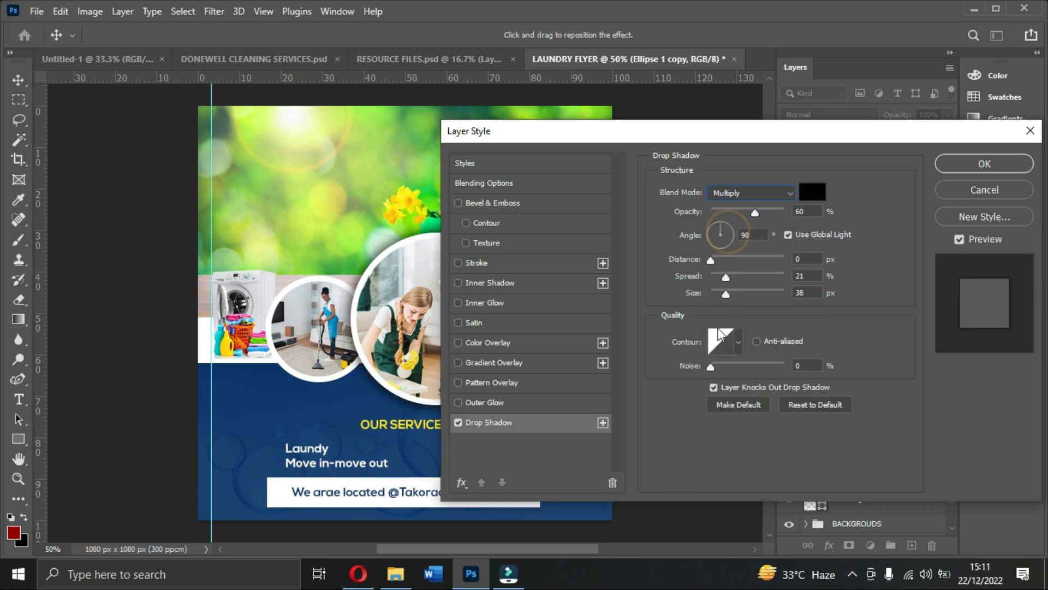
- Set the central circle's drop shadow spread to 0% and its angle to -90°
{"action": "left_click_drag", "start_coordinate": [635, 137], "coordinate": [756, 154]}
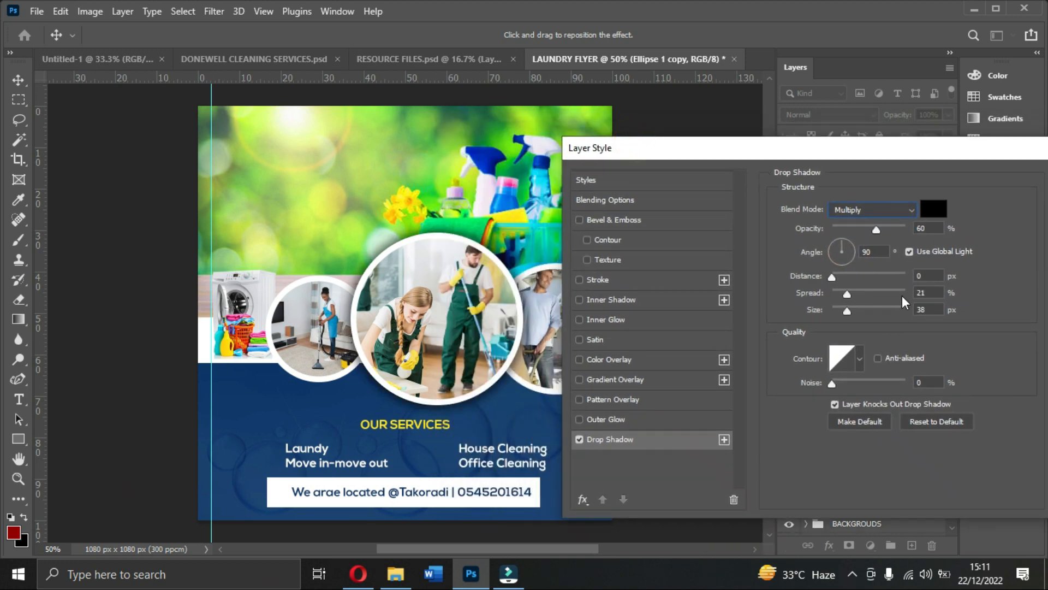
{"action": "left_click_drag", "start_coordinate": [846, 294], "coordinate": [822, 297]}
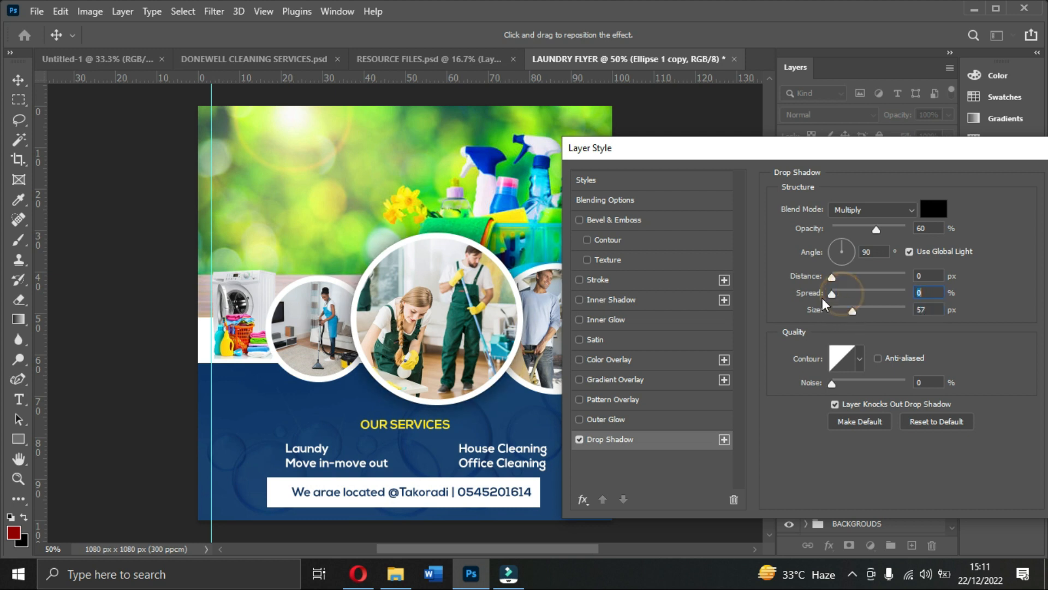
{"action": "left_click", "coordinate": [841, 239]}
{"action": "mouse_move", "coordinate": [848, 272]}
{"action": "left_mouse_down"}
{"action": "mouse_move", "coordinate": [840, 280]}
{"action": "mouse_move", "coordinate": [837, 266]}
{"action": "left_mouse_up"}
{"action": "type", "text": "-90"}
- Adjust the central circle's drop shadow size to 20 px while checking the effect on the flyer
{"action": "left_click_drag", "start_coordinate": [930, 306], "coordinate": [896, 310]}
{"action": "key", "text": "Down"}
{"action": "key", "text": "Down"}
{"action": "key", "text": "Down"}
{"action": "key", "text": "Down"}
{"action": "key", "text": "Down"}
{"action": "key", "text": "Down"}
{"action": "key", "text": "Down"}
{"action": "key", "text": "Down"}
{"action": "key", "text": "Down"}
{"action": "key", "text": "Down"}
{"action": "key", "text": "Down"}
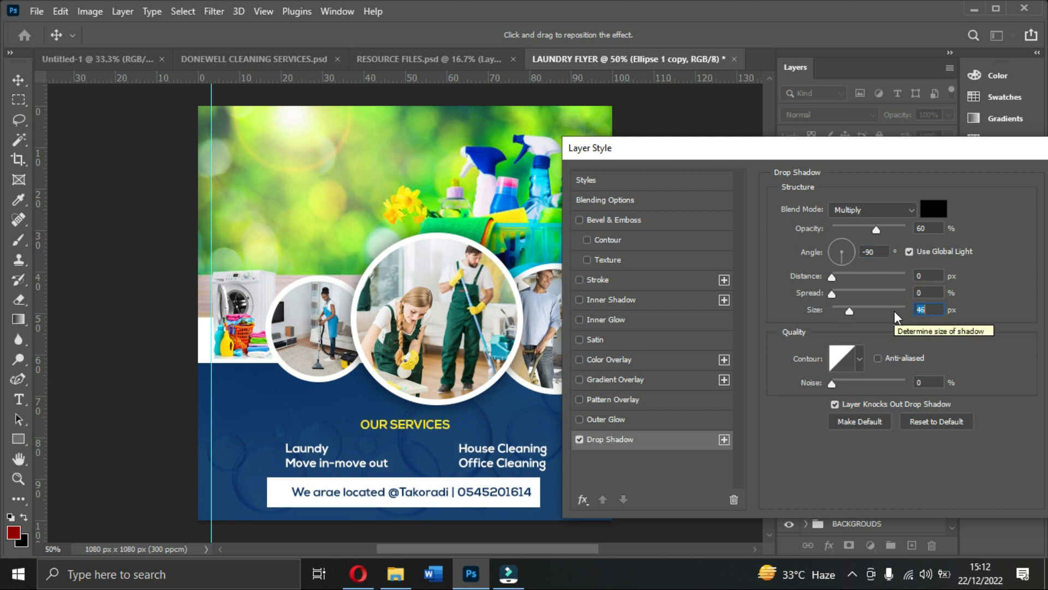
{"action": "key", "text": "Down"}
{"action": "key", "text": "Down"}
{"action": "key", "text": "Down"}
{"action": "key", "text": "Down"}
{"action": "key", "text": "Down"}
{"action": "key", "text": "Down"}
{"action": "key", "text": "Down"}
{"action": "key", "text": "Down"}
{"action": "key", "text": "Down"}
{"action": "key", "text": "Down"}
{"action": "key", "text": "Down"}
{"action": "key", "text": "Down"}
{"action": "key", "text": "Down"}
{"action": "key", "text": "Down"}
{"action": "key", "text": "Down"}
{"action": "key", "text": "Down"}
{"action": "key", "text": "Down"}
{"action": "key", "text": "Down"}
{"action": "key", "text": "Down"}
{"action": "key", "text": "Down"}
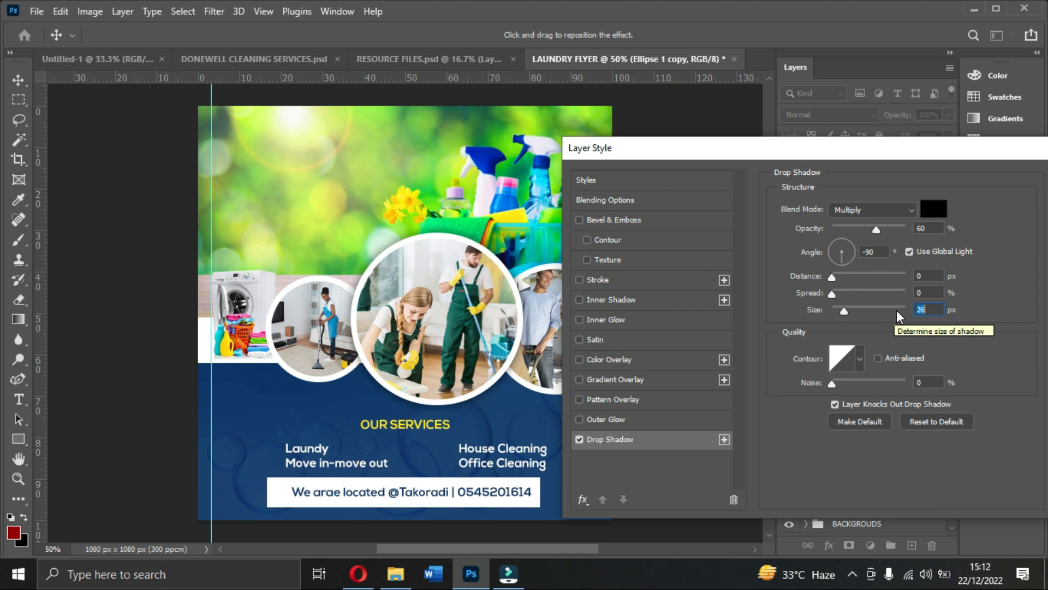
{"action": "key", "text": "Down"}
{"action": "key", "text": "Down"}
{"action": "key", "text": "Down"}
{"action": "key", "text": "Down"}
{"action": "key", "text": "Down"}
{"action": "key", "text": "Down"}
{"action": "key", "text": "Down"}
{"action": "key", "text": "Down"}
{"action": "key", "text": "Down"}
{"action": "key", "text": "Down"}
{"action": "key", "text": "Down"}
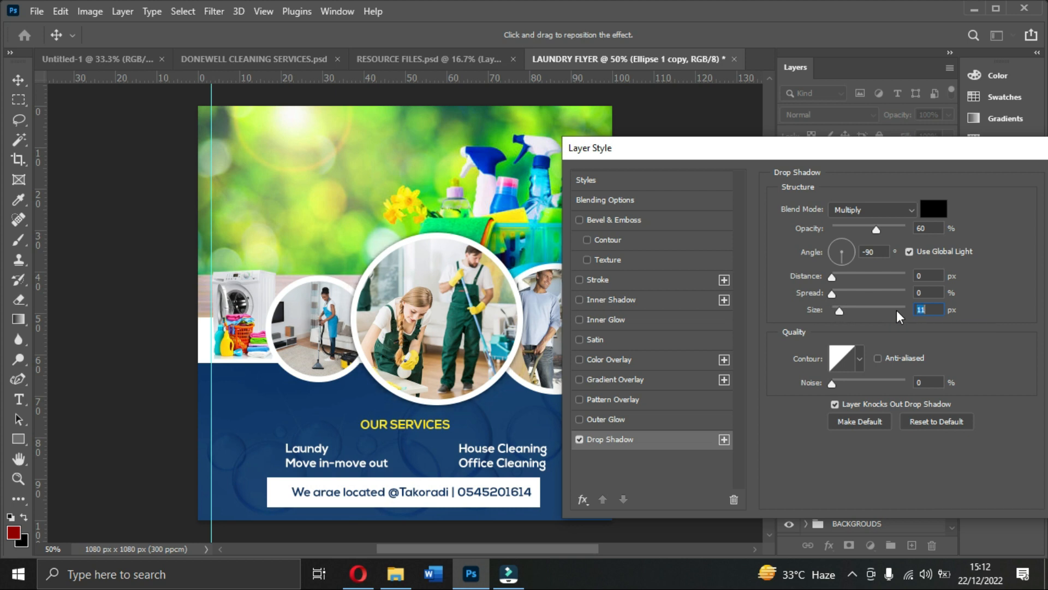
{"action": "key", "text": "Up"}
{"action": "key", "text": "Up"}
{"action": "key", "text": "Up"}
{"action": "key", "text": "Up"}
{"action": "key", "text": "Up"}
{"action": "key", "text": "Up"}
{"action": "key", "text": "Up"}
{"action": "key", "text": "Up"}
{"action": "key", "text": "Up"}
{"action": "key", "text": "Up"}
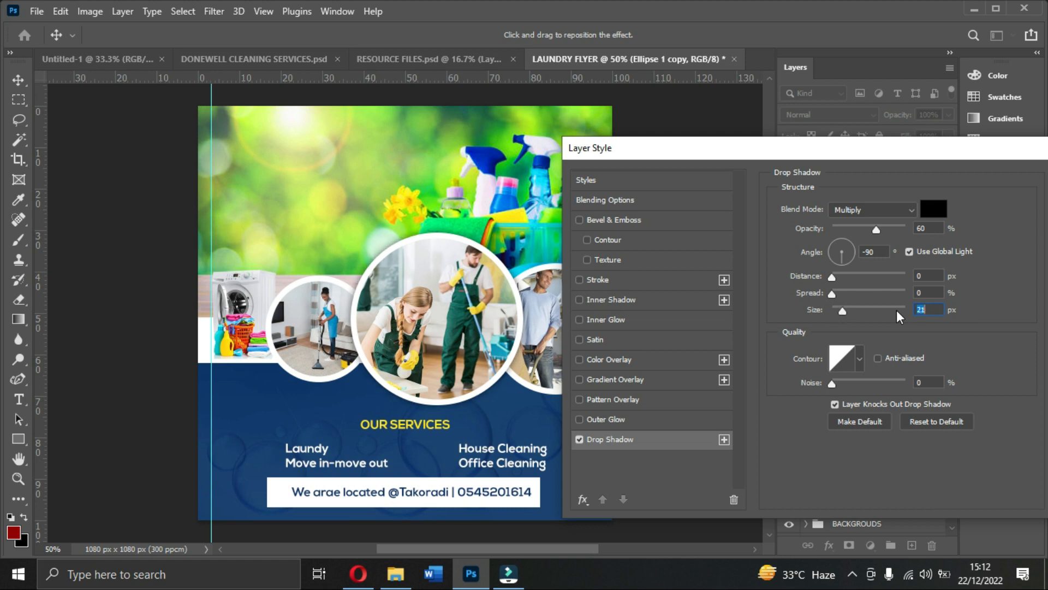
{"action": "key", "text": "Down"}
- Set the central circle's drop shadow spread to 2% and apply the layer style
{"action": "left_click_drag", "start_coordinate": [926, 291], "coordinate": [890, 293]}
{"action": "key", "text": "Up"}
{"action": "key", "text": "Up"}
{"action": "key", "text": "Up"}
{"action": "key", "text": "Up"}
{"action": "key", "text": "Down"}
{"action": "key", "text": "Down"}
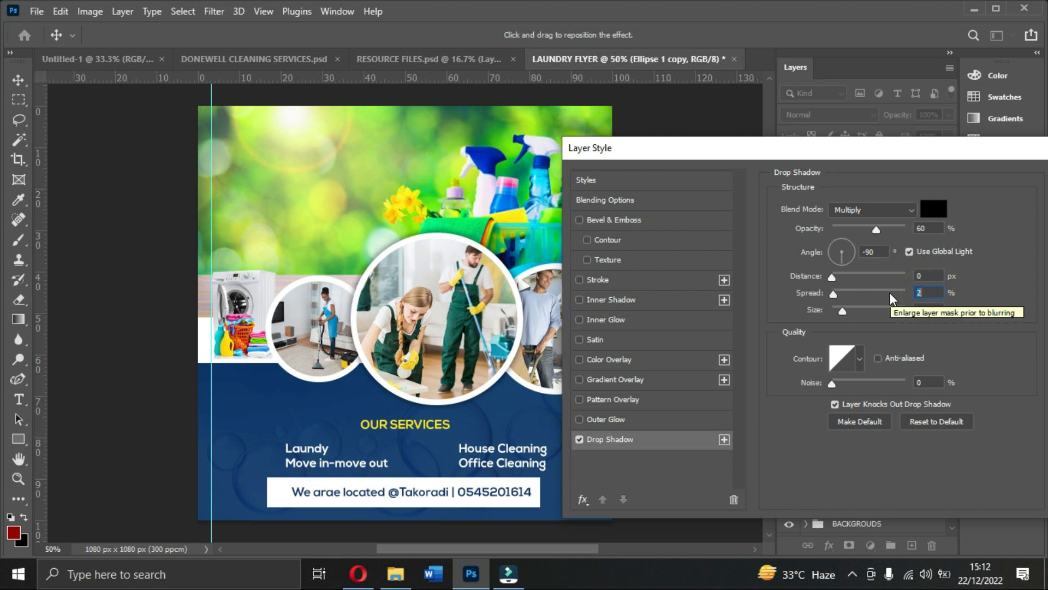
{"action": "left_click_drag", "start_coordinate": [939, 147], "coordinate": [806, 171]}
{"action": "left_click", "coordinate": [961, 205]}
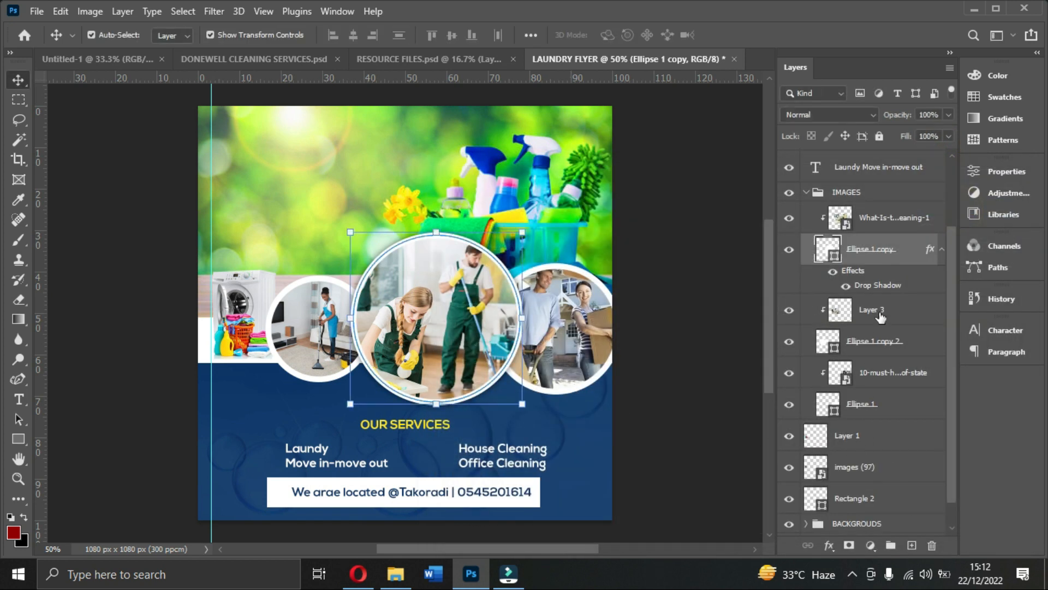
- Apply the same Multiply drop shadow, 60% opacity, 2% spread and 20 px size, to the left circle frame
{"action": "left_click", "coordinate": [875, 356]}
{"action": "left_click", "coordinate": [830, 544]}
{"action": "left_click", "coordinate": [833, 539]}
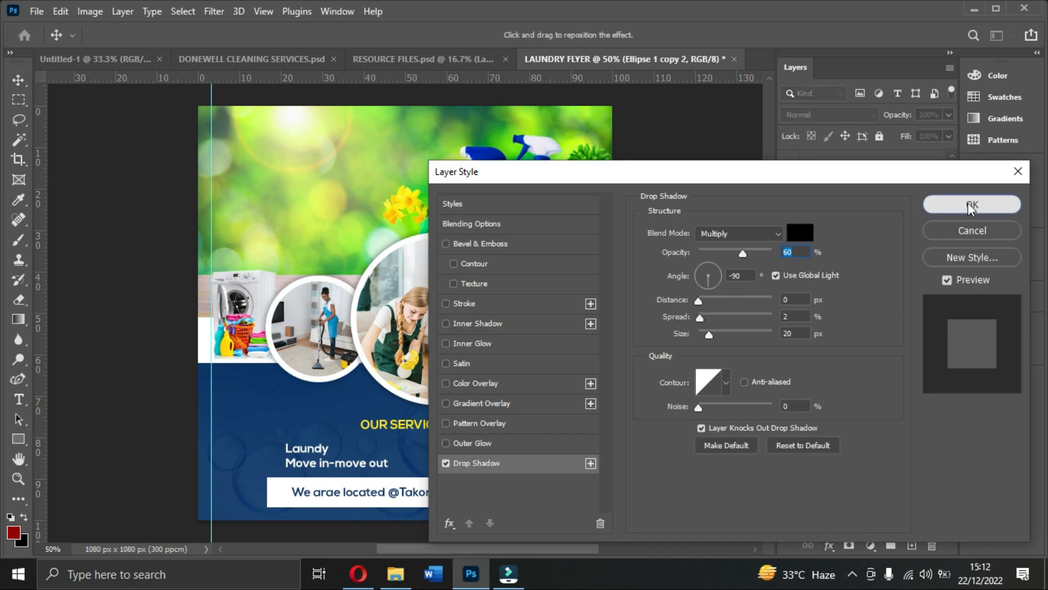
{"action": "left_click", "coordinate": [971, 206]}
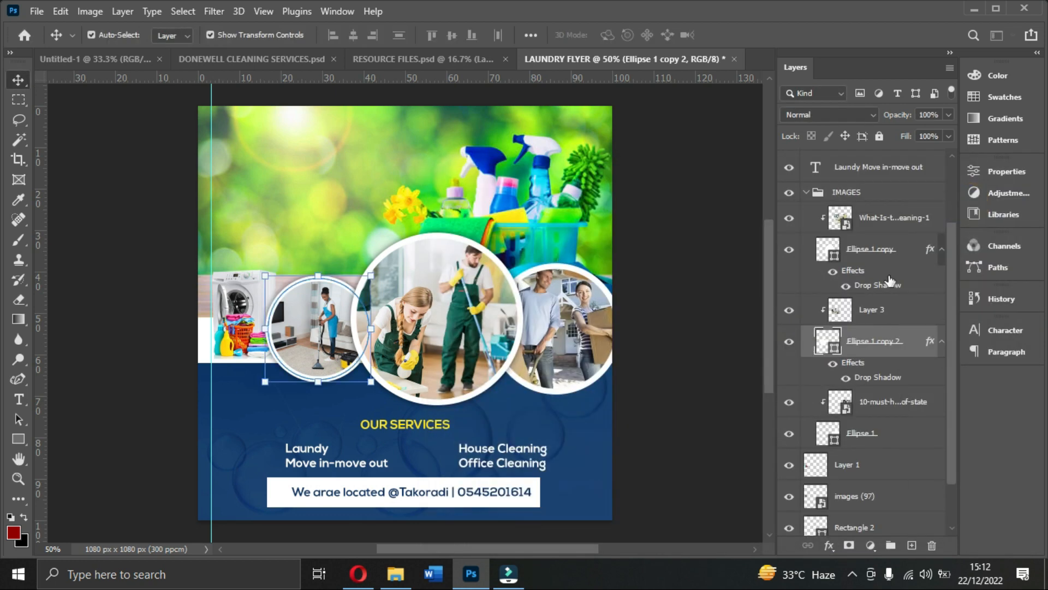
- Add a Multiply drop shadow with opacity reduced to 51% to the moving-couple circle frame, then deselect it
{"action": "left_click", "coordinate": [862, 447]}
{"action": "left_click", "coordinate": [831, 550]}
{"action": "left_click", "coordinate": [833, 541]}
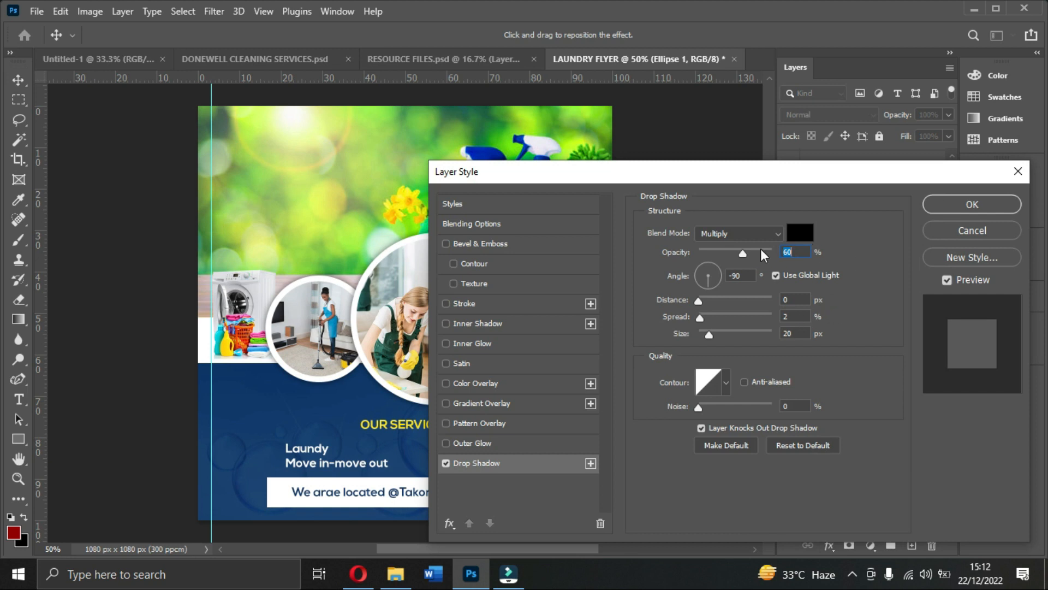
{"action": "key", "text": "Down"}
{"action": "key", "text": "Down"}
{"action": "key", "text": "Down"}
{"action": "key", "text": "Down"}
{"action": "key", "text": "Down"}
{"action": "key", "text": "Down"}
{"action": "key", "text": "Down"}
{"action": "key", "text": "Down"}
{"action": "key", "text": "Down"}
{"action": "key", "text": "Down"}
{"action": "key", "text": "Down"}
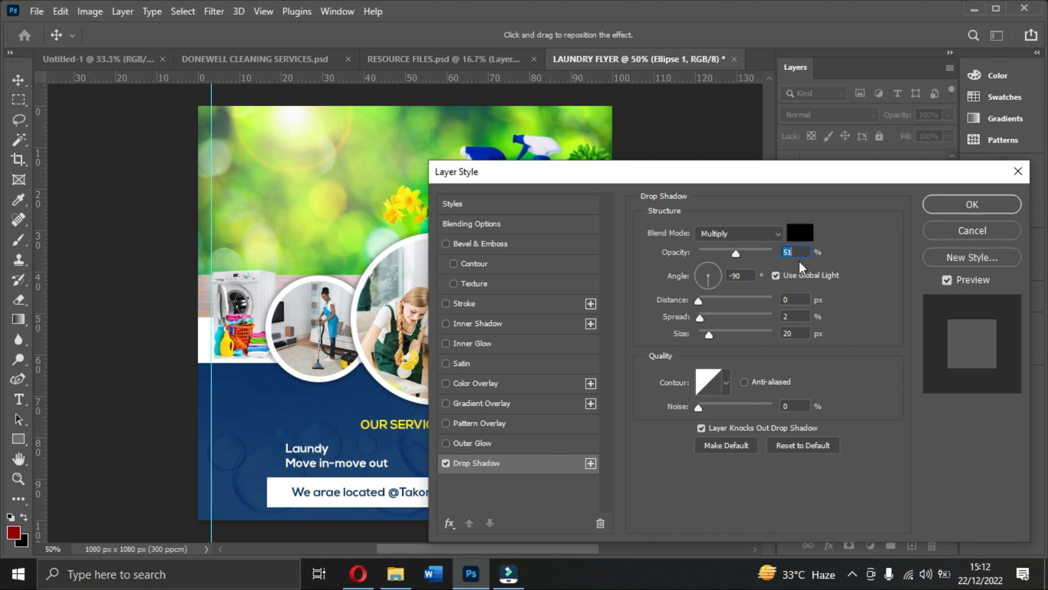
{"action": "left_click", "coordinate": [953, 200]}
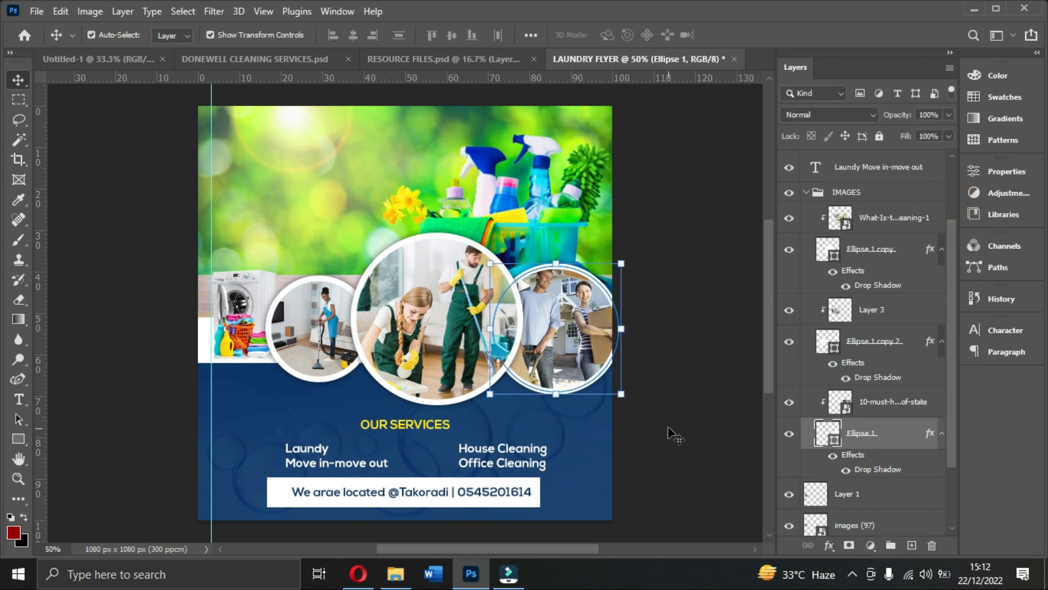
{"action": "left_click", "coordinate": [668, 342]}
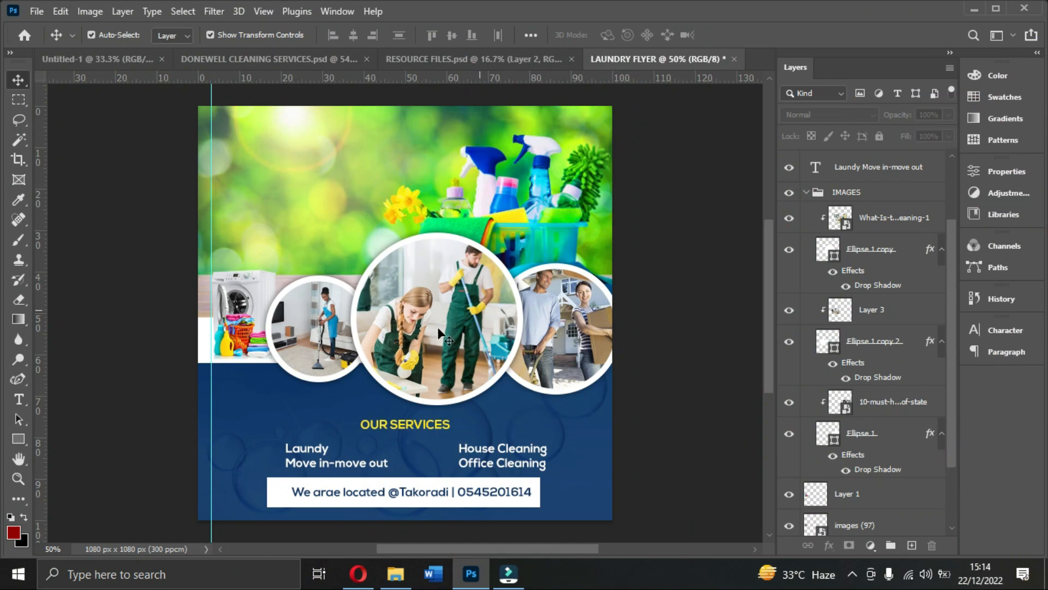
- Collapse the IMAGES group, duplicate the "OUR SERVICES" heading and place the copy on the upper-left green background
{"action": "left_click", "coordinate": [806, 193]}
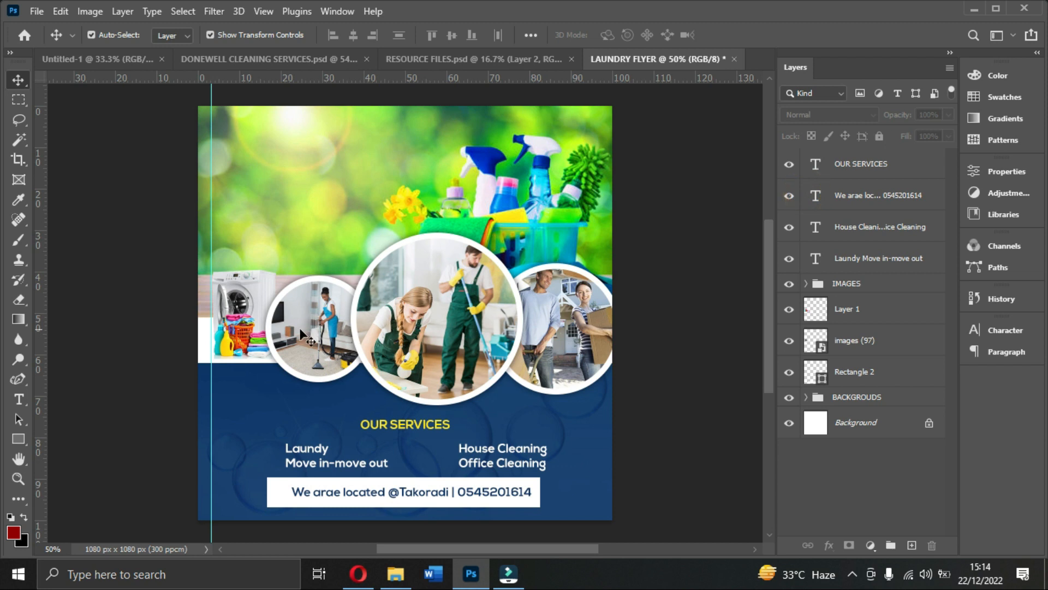
{"action": "left_click", "coordinate": [248, 347]}
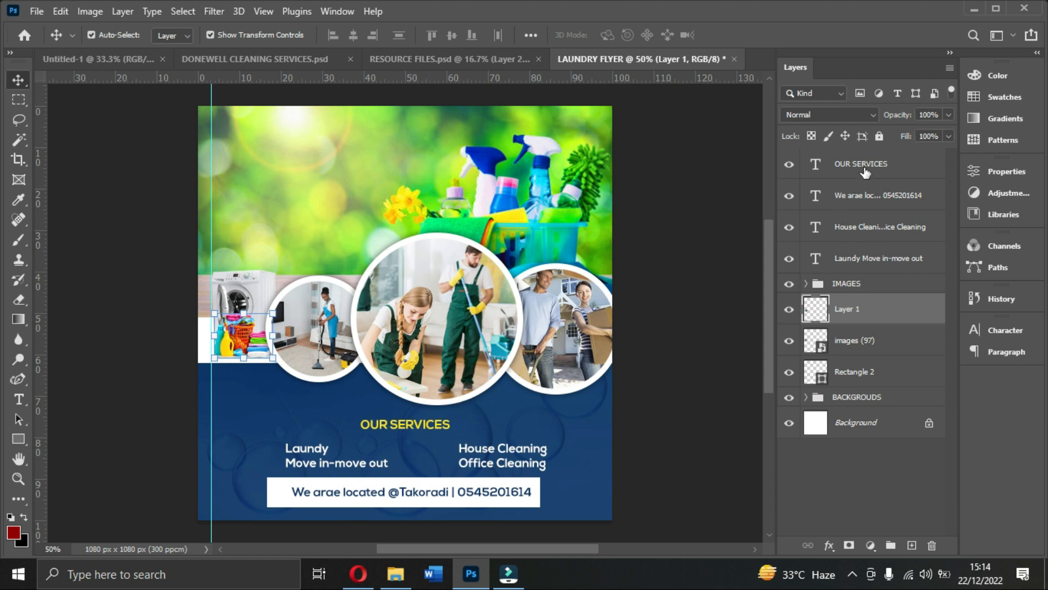
{"action": "left_click", "coordinate": [431, 425]}
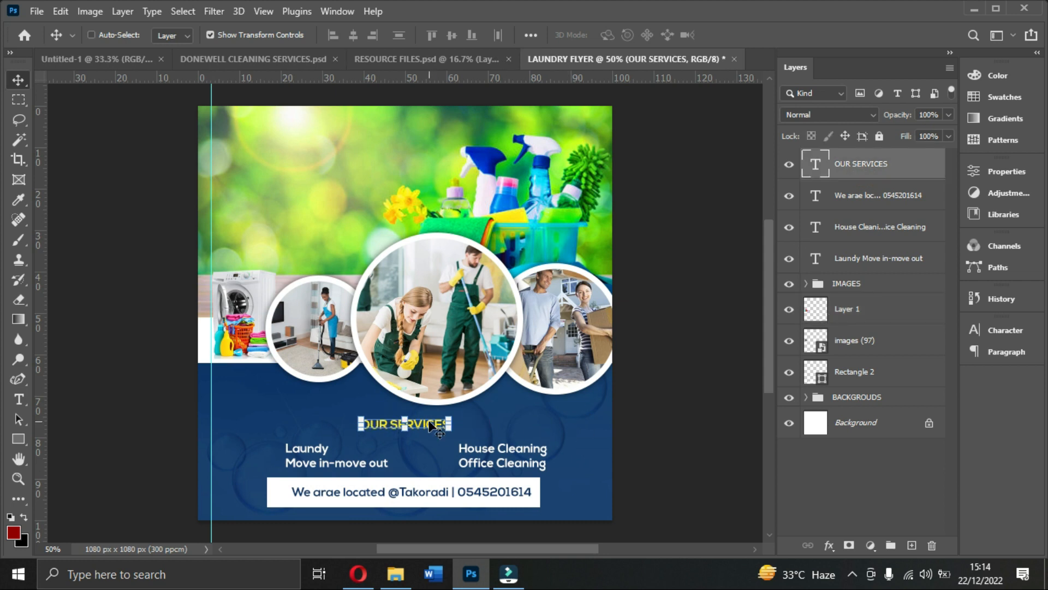
{"action": "key", "text": "ctrl+j"}
{"action": "left_click_drag", "start_coordinate": [431, 425], "coordinate": [321, 175]}
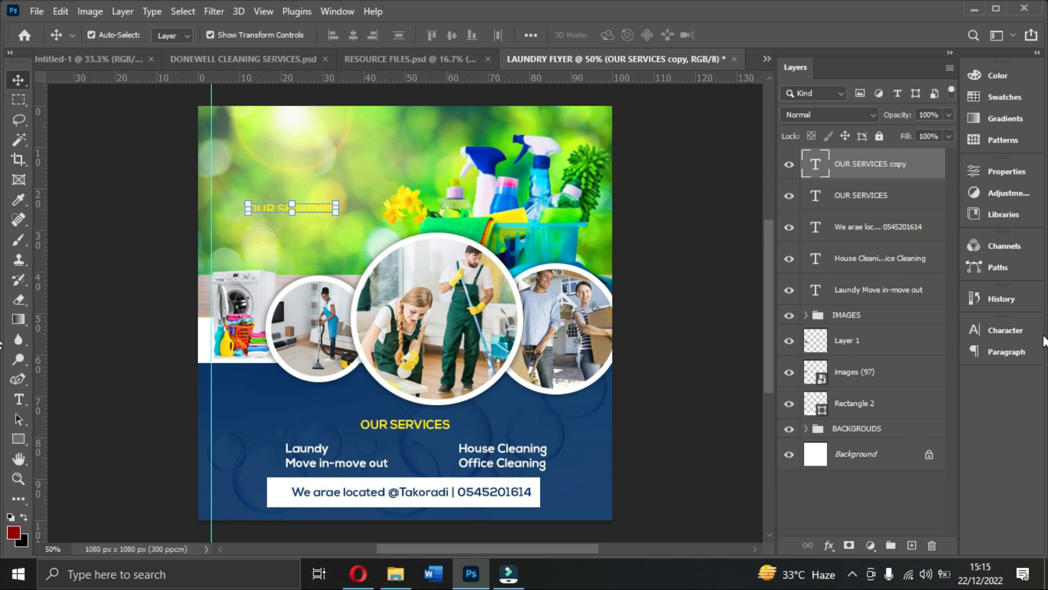
- Set the heading copy's font to Heading Now Trial in the 67 Extrabold style
{"action": "left_click", "coordinate": [1015, 333]}
{"action": "left_click", "coordinate": [883, 353]}
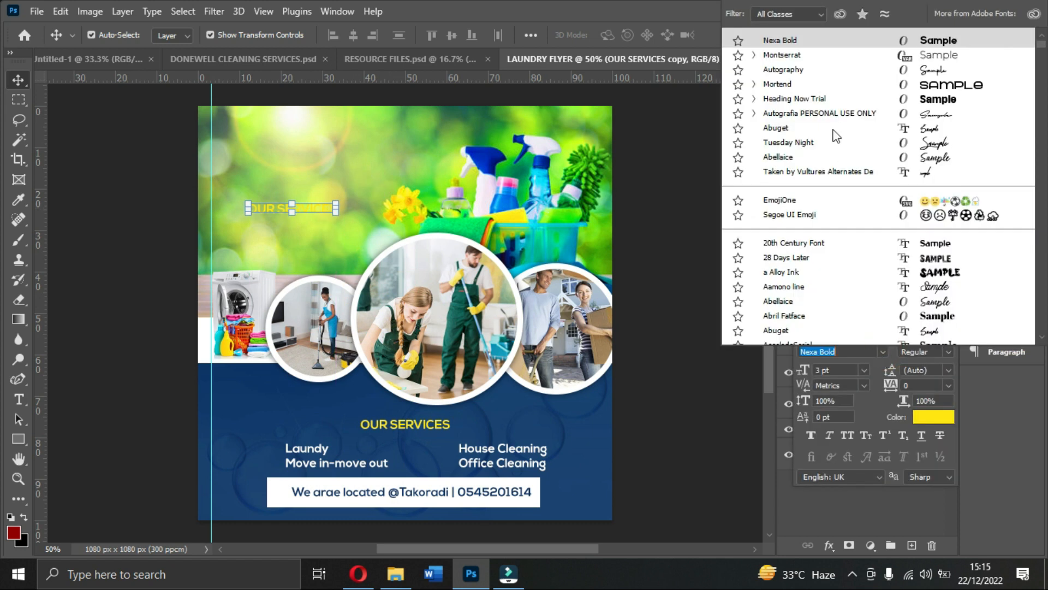
{"action": "left_click", "coordinate": [809, 100]}
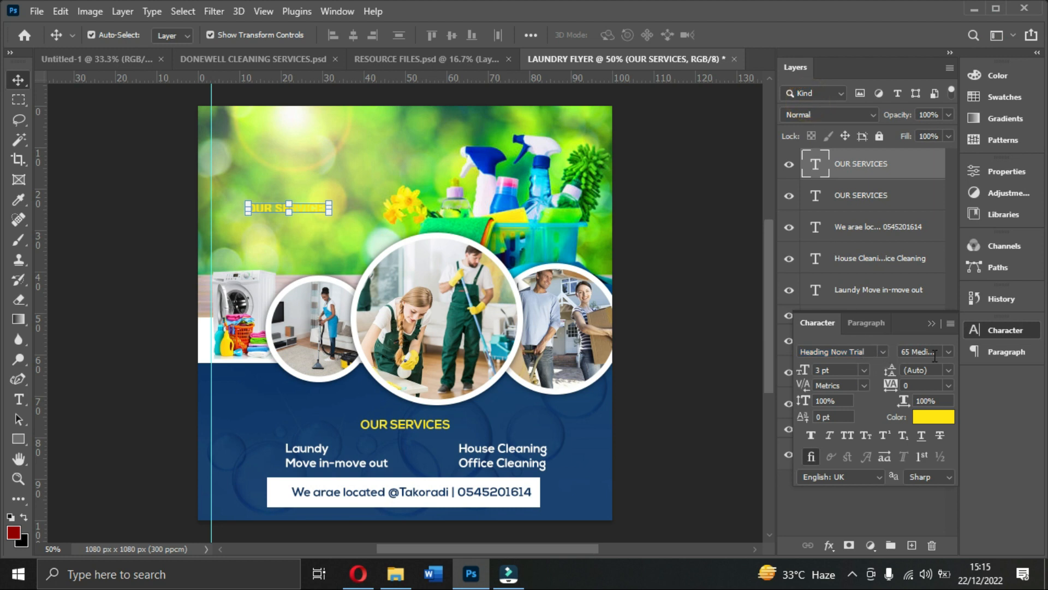
{"action": "left_click", "coordinate": [953, 353]}
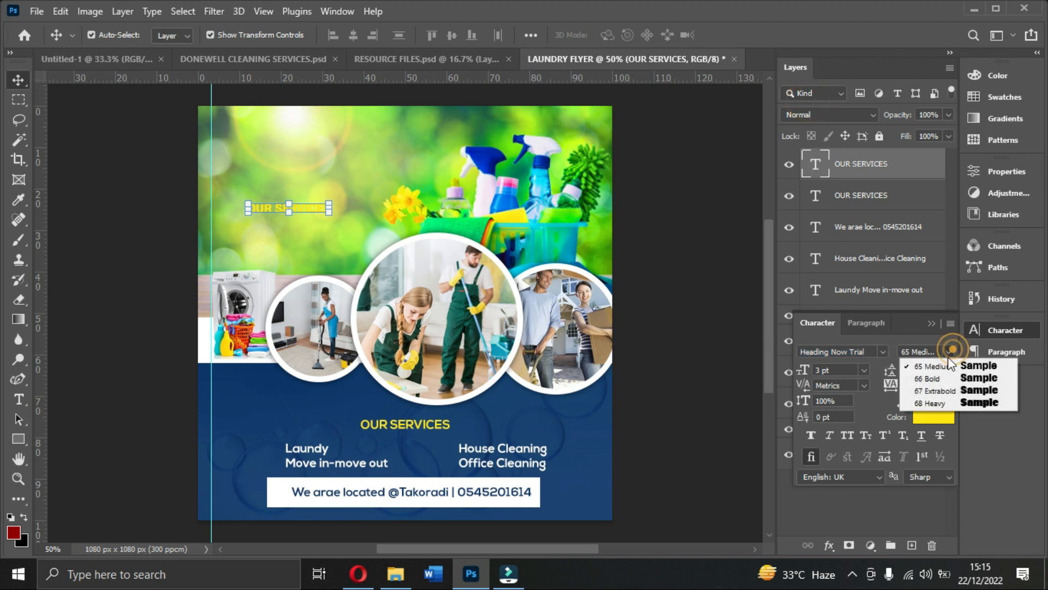
{"action": "left_click", "coordinate": [935, 392]}
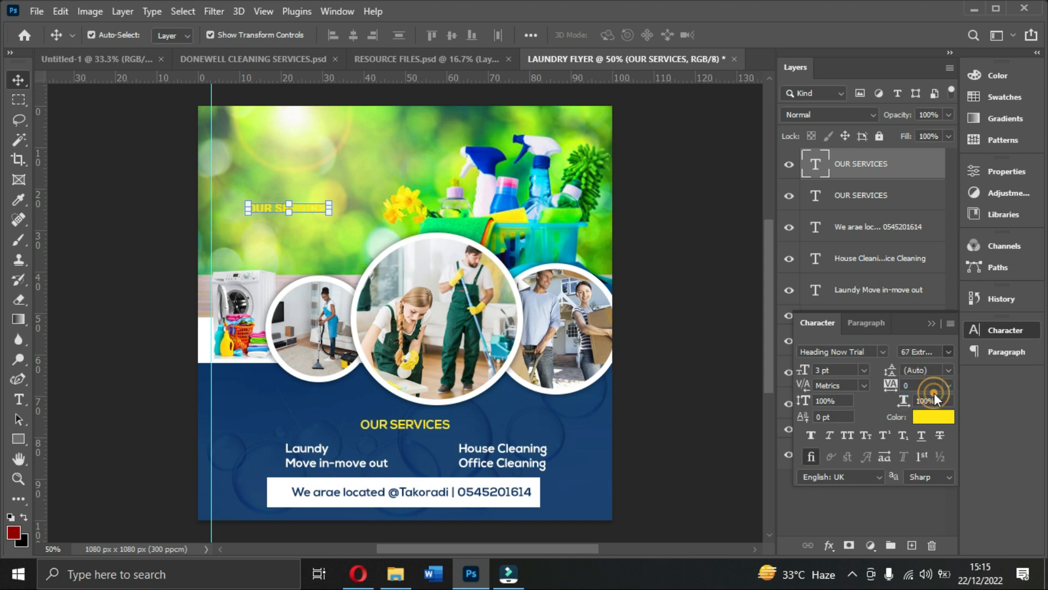
- Recolour the heading copy on the green background to white, ffffff
{"action": "left_click", "coordinate": [922, 421]}
{"action": "type", "text": "ffffff"}
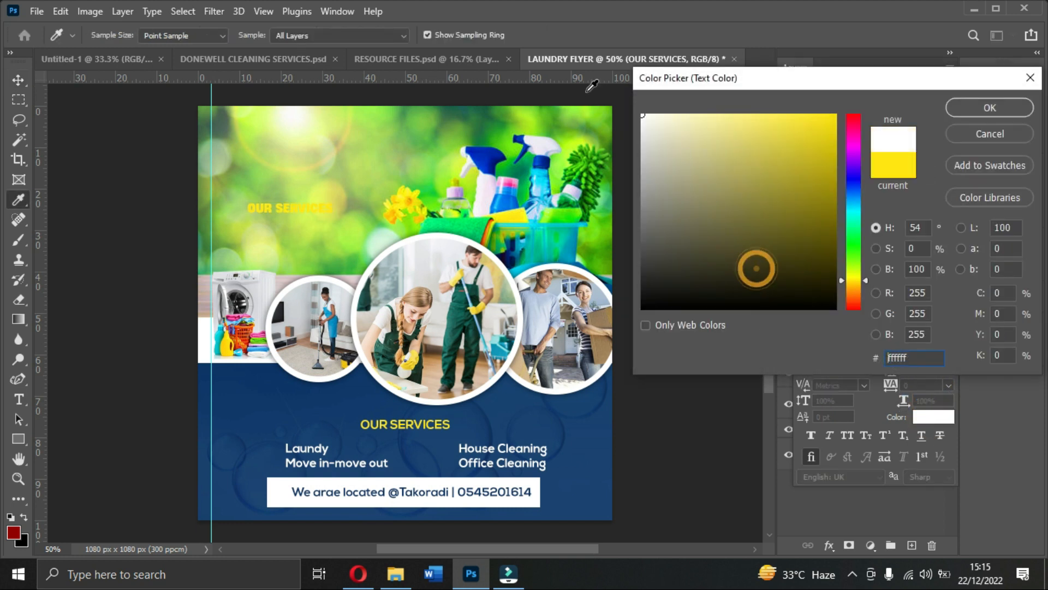
{"action": "left_click", "coordinate": [991, 107]}
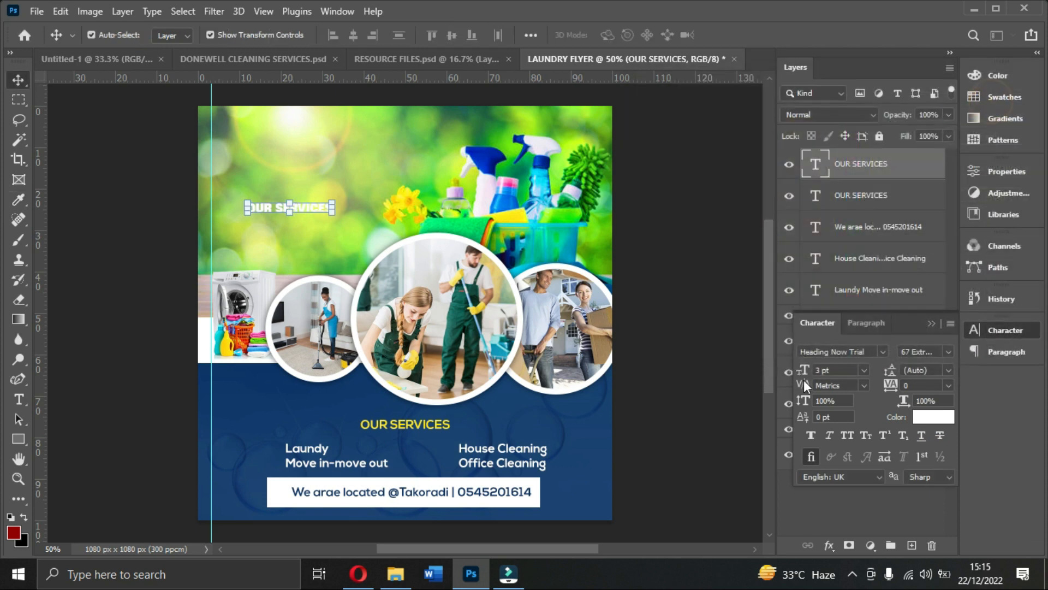
- Enlarge the white heading copy to 12 pt on the green background and replace its text with DONEWELL
{"action": "left_click", "coordinate": [808, 371]}
{"action": "left_click_drag", "start_coordinate": [810, 376], "coordinate": [820, 376]}
{"action": "left_click_drag", "start_coordinate": [454, 203], "coordinate": [414, 198]}
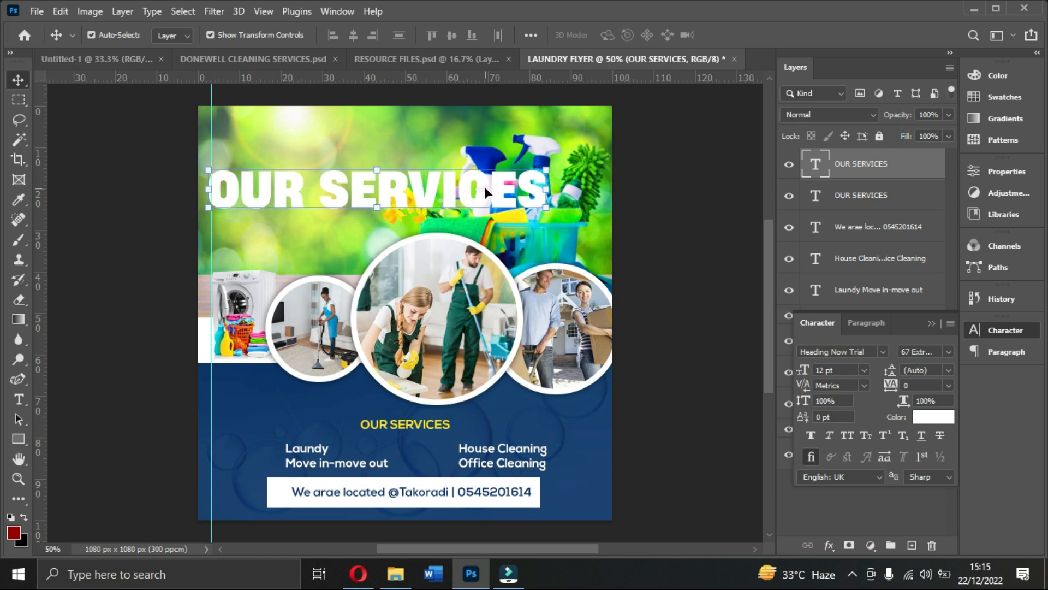
{"action": "double_click", "coordinate": [483, 188]}
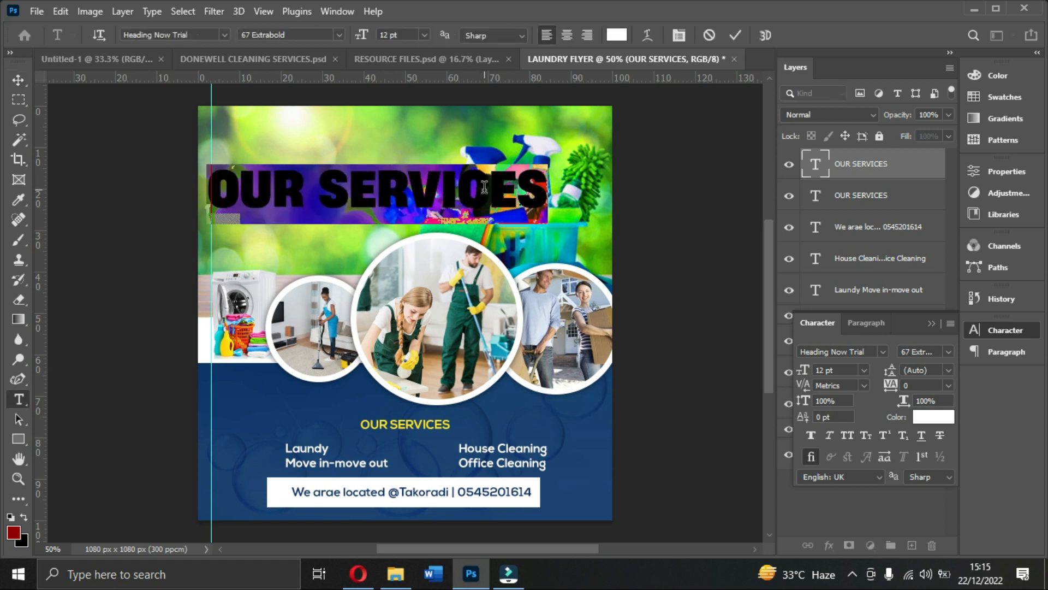
{"action": "type", "text": "DONE"}
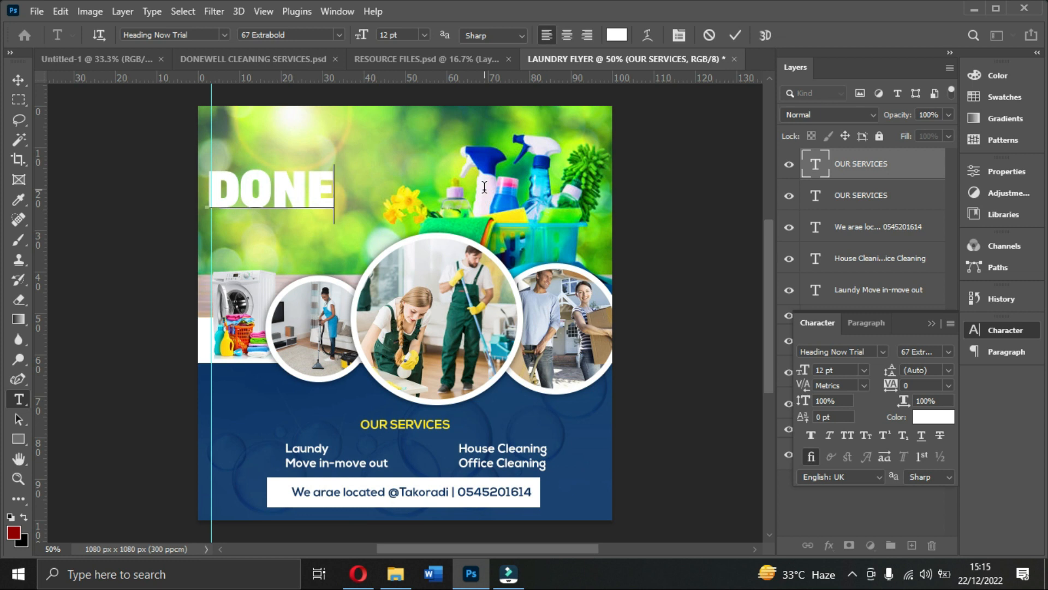
{"action": "type", "text": "WELL"}
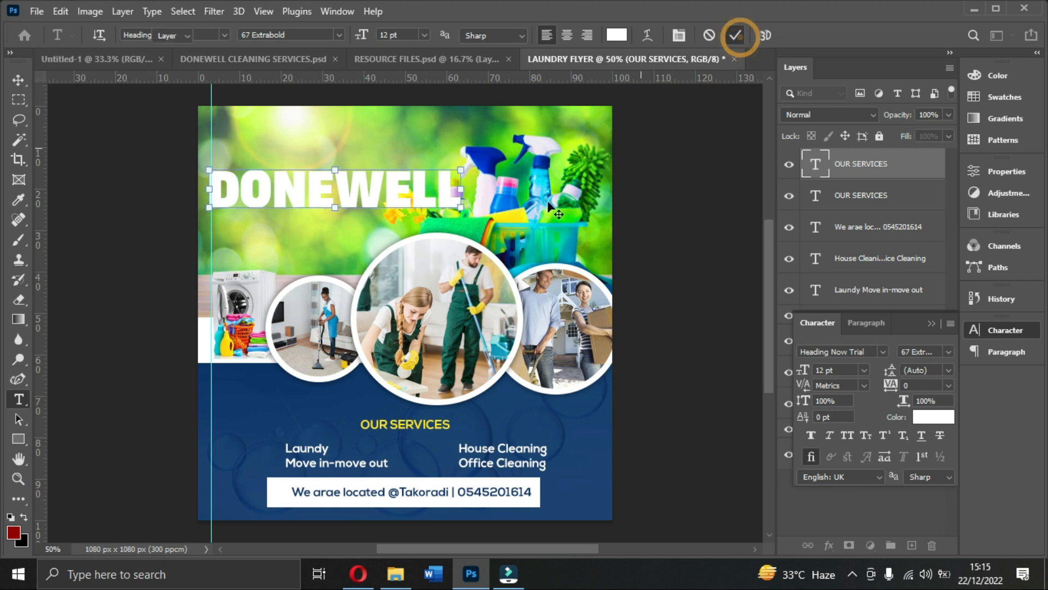
{"action": "left_click", "coordinate": [736, 35]}
- Set the DONEWELL title's size to 10 pt and reposition it beside the vertical guide
{"action": "left_click", "coordinate": [864, 371]}
{"action": "left_click", "coordinate": [837, 231]}
{"action": "mouse_move", "coordinate": [380, 198]}
{"action": "left_mouse_down"}
{"action": "mouse_move", "coordinate": [390, 191]}
{"action": "mouse_move", "coordinate": [385, 199]}
{"action": "left_mouse_up"}
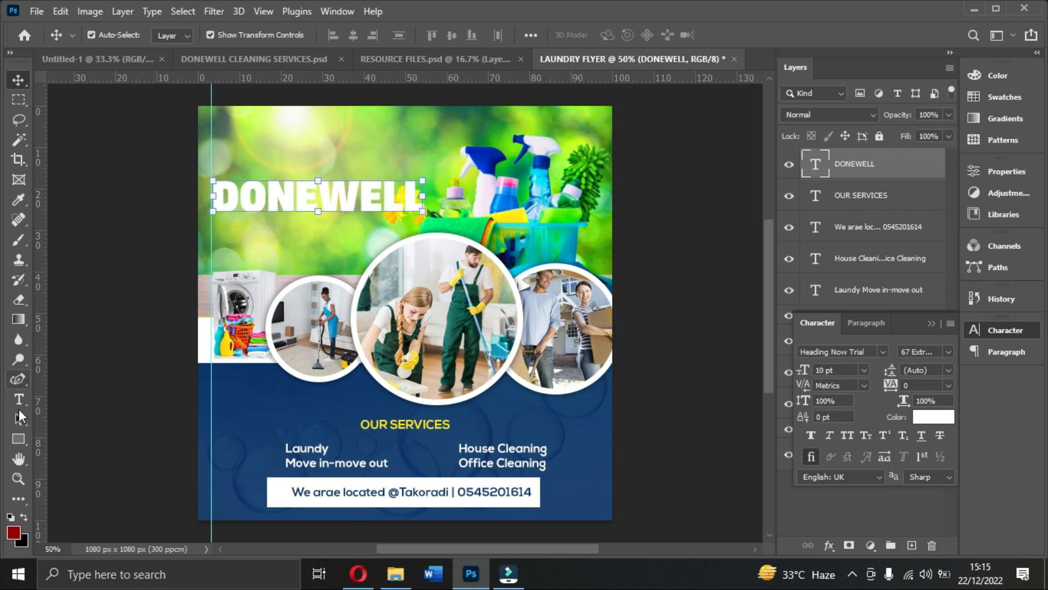
- Draw a white rectangle about 515 by 74 px directly below the DONEWELL title and round its corners to 9 px
{"action": "left_click", "coordinate": [18, 438]}
{"action": "left_click_drag", "start_coordinate": [216, 220], "coordinate": [408, 247]}
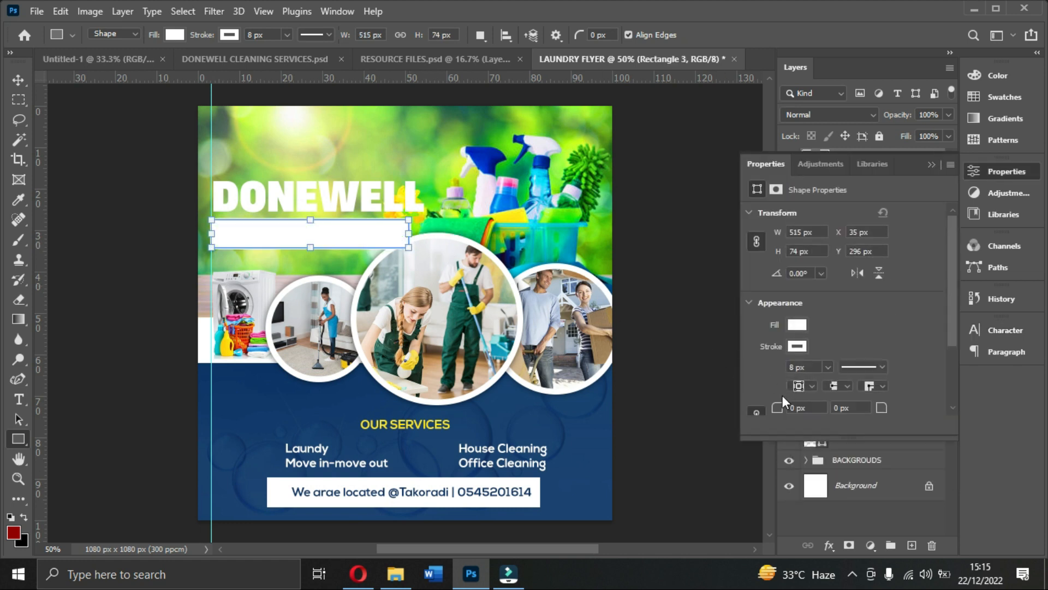
{"action": "left_click", "coordinate": [786, 407]}
{"action": "type", "text": "8"}
{"action": "key", "text": "Return"}
{"action": "type", "text": "9"}
{"action": "key", "text": "Return"}
{"action": "left_click", "coordinate": [932, 165]}
{"action": "left_click", "coordinate": [18, 79]}
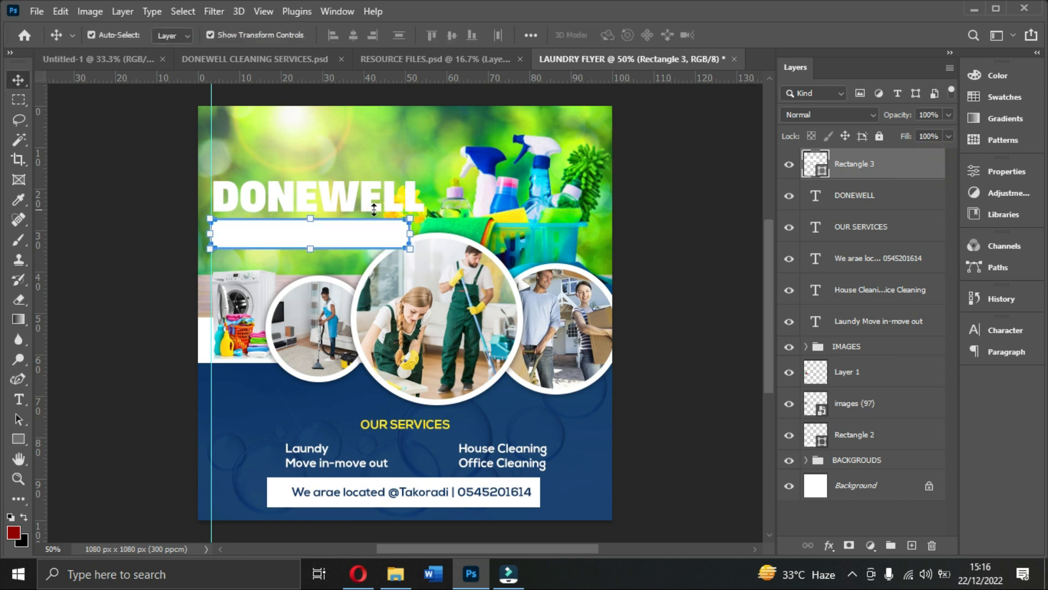
- Shift the green cleaning-supplies background image to the right, enlarge it slightly, and deselect it
{"action": "left_click_drag", "start_coordinate": [556, 216], "coordinate": [572, 217]}
{"action": "left_click_drag", "start_coordinate": [206, 318], "coordinate": [184, 329]}
{"action": "left_click_drag", "start_coordinate": [516, 228], "coordinate": [532, 224]}
{"action": "key", "text": "Return"}
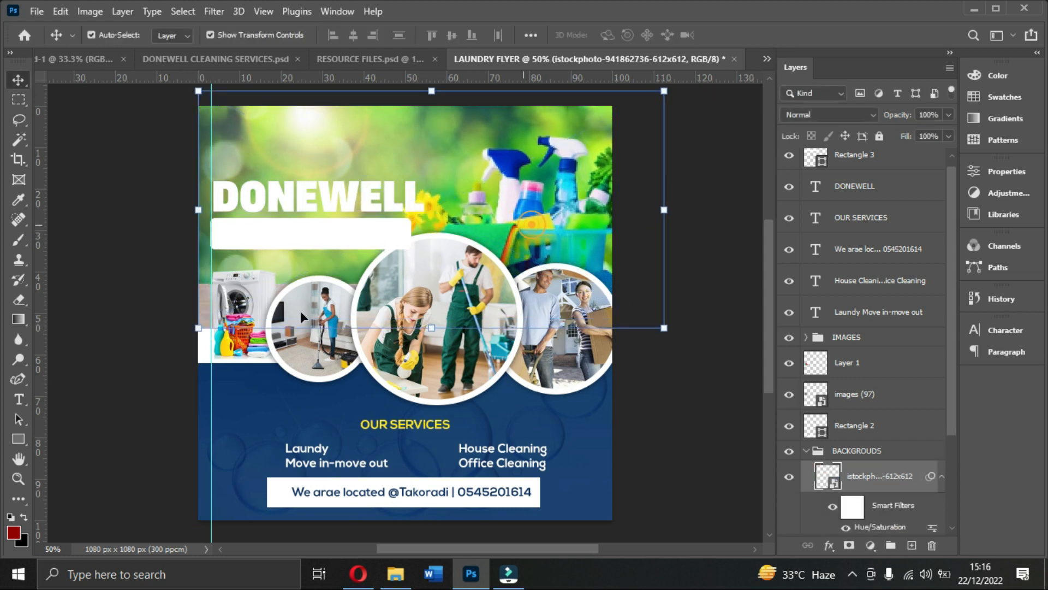
{"action": "left_click", "coordinate": [109, 341]}
- Move the DONEWELL title and the white rectangle slightly higher on the green background
{"action": "left_click", "coordinate": [347, 198]}
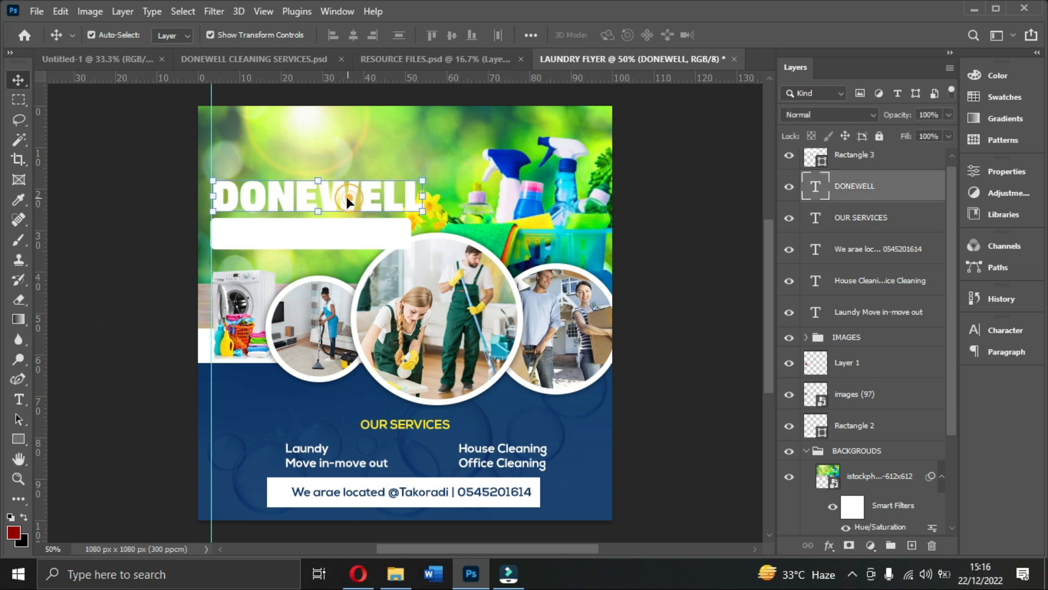
{"action": "left_click_drag", "start_coordinate": [349, 203], "coordinate": [350, 190]}
{"action": "left_click_drag", "start_coordinate": [348, 227], "coordinate": [354, 185]}
{"action": "left_click", "coordinate": [367, 177]}
{"action": "left_click_drag", "start_coordinate": [355, 186], "coordinate": [354, 179]}
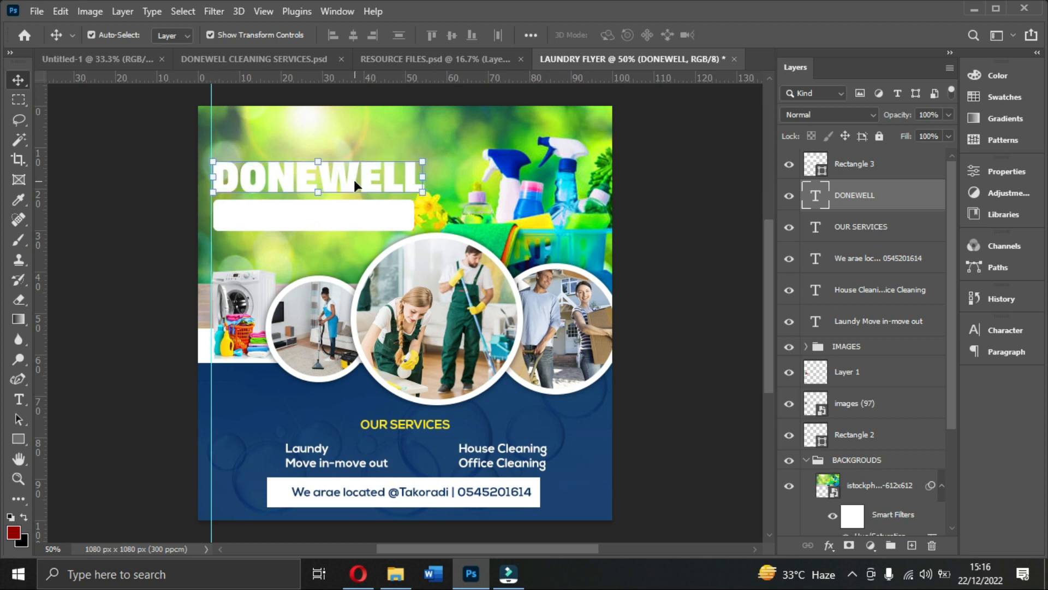
- Add a Multiply drop shadow to the DONEWELL title with 49% opacity, 2% spread and 20 px size, then deselect it
{"action": "left_click", "coordinate": [829, 545]}
{"action": "left_click", "coordinate": [838, 535]}
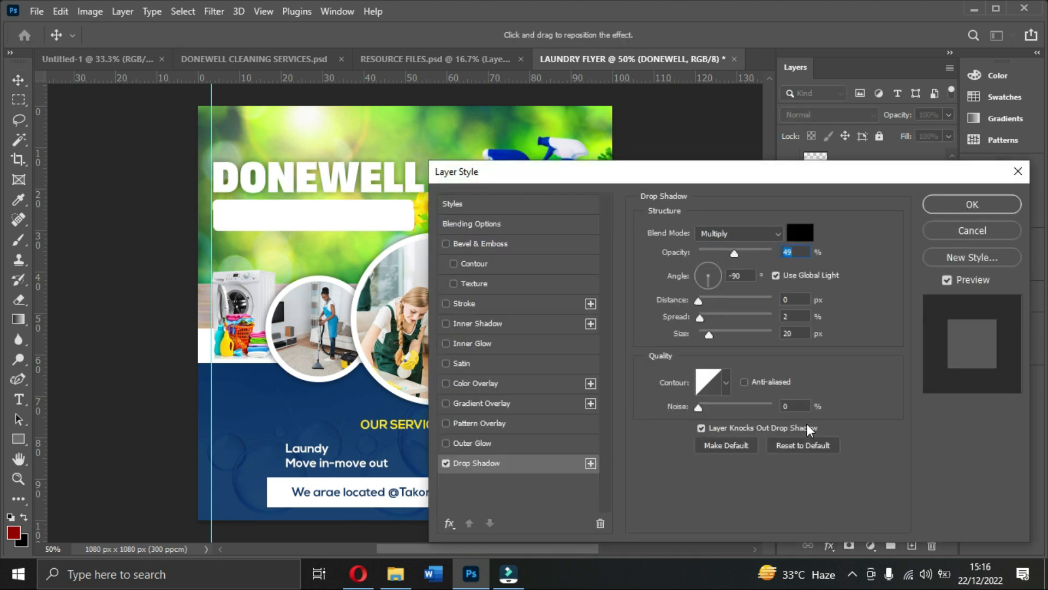
{"action": "left_click", "coordinate": [928, 207]}
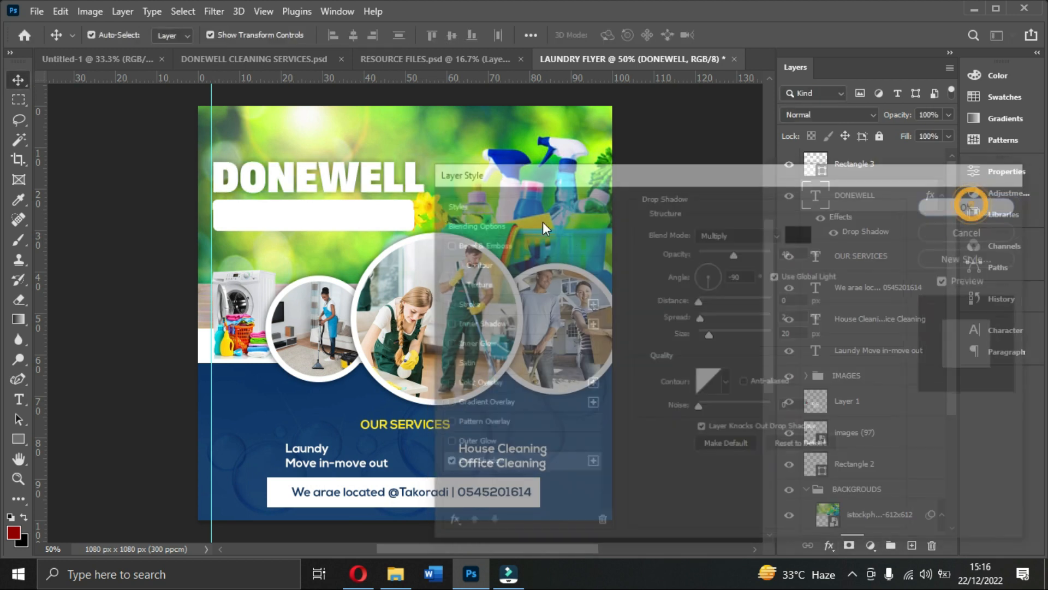
{"action": "left_click", "coordinate": [648, 211]}
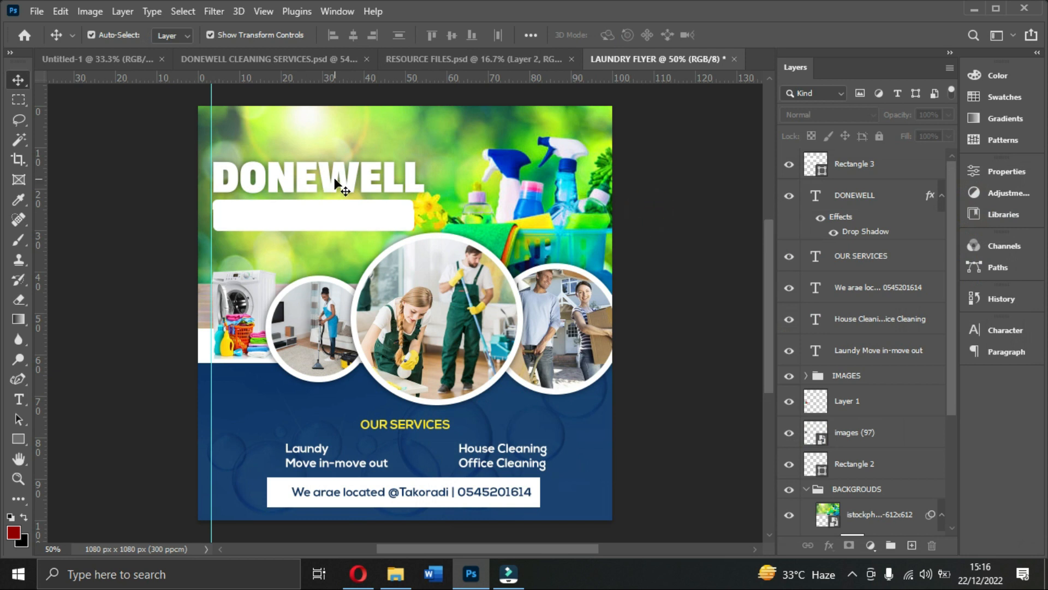
- Duplicate the yellow OUR SERVICES heading, stack the copy above the white rectangle's layer and place it on the rectangle
{"action": "left_click", "coordinate": [388, 422]}
{"action": "key", "text": "ctrl+j"}
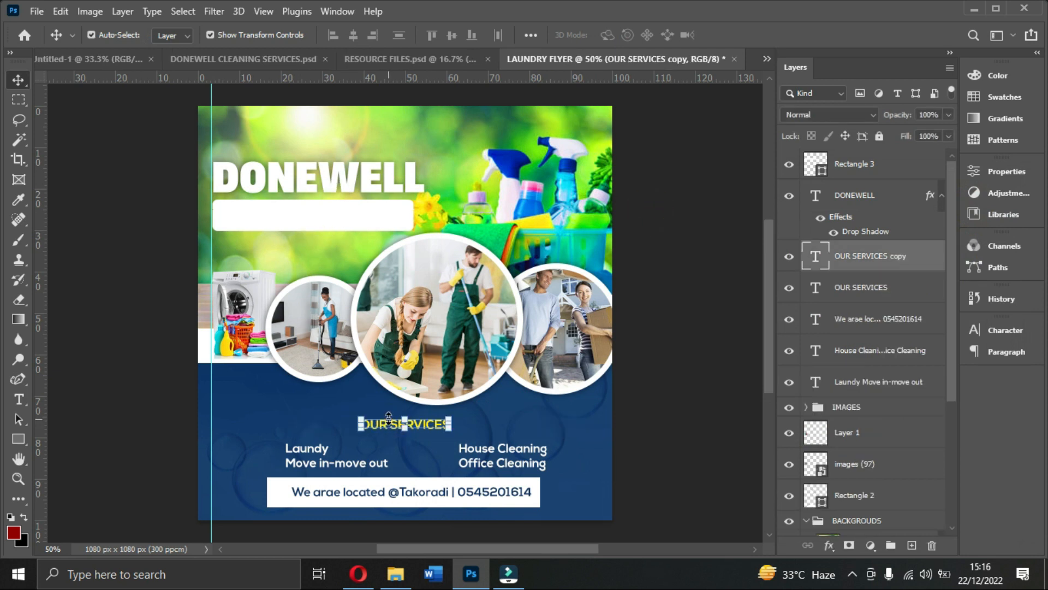
{"action": "left_click_drag", "start_coordinate": [407, 430], "coordinate": [345, 247]}
{"action": "left_click_drag", "start_coordinate": [848, 257], "coordinate": [837, 155]}
{"action": "left_click_drag", "start_coordinate": [353, 244], "coordinate": [329, 221]}
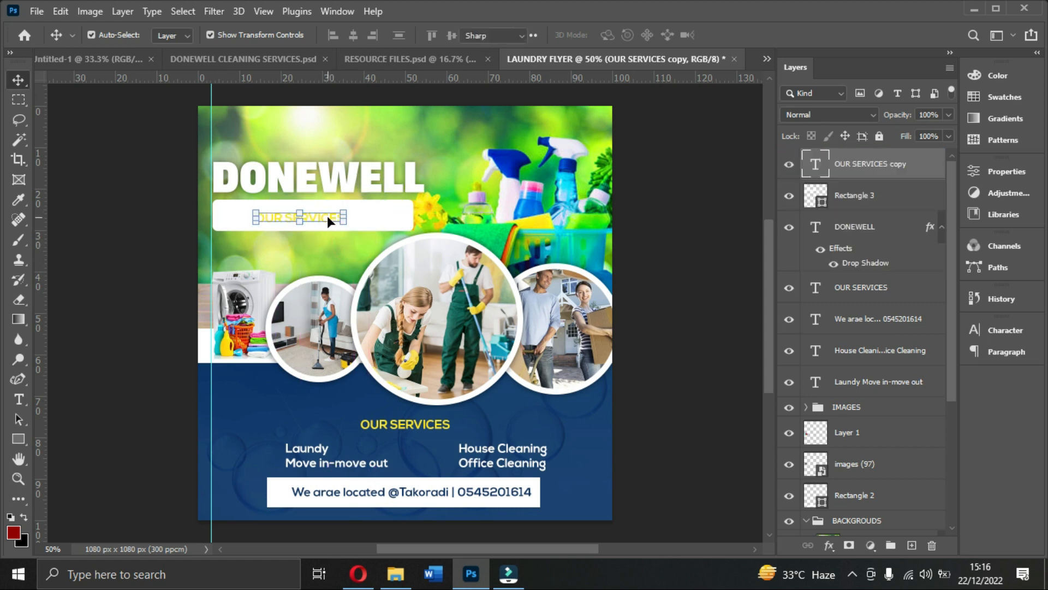
- Replace the text of the heading copy on the white rectangle with Cleaning Services
{"action": "double_click", "coordinate": [328, 217]}
{"action": "type", "text": "Cleaning Services"}
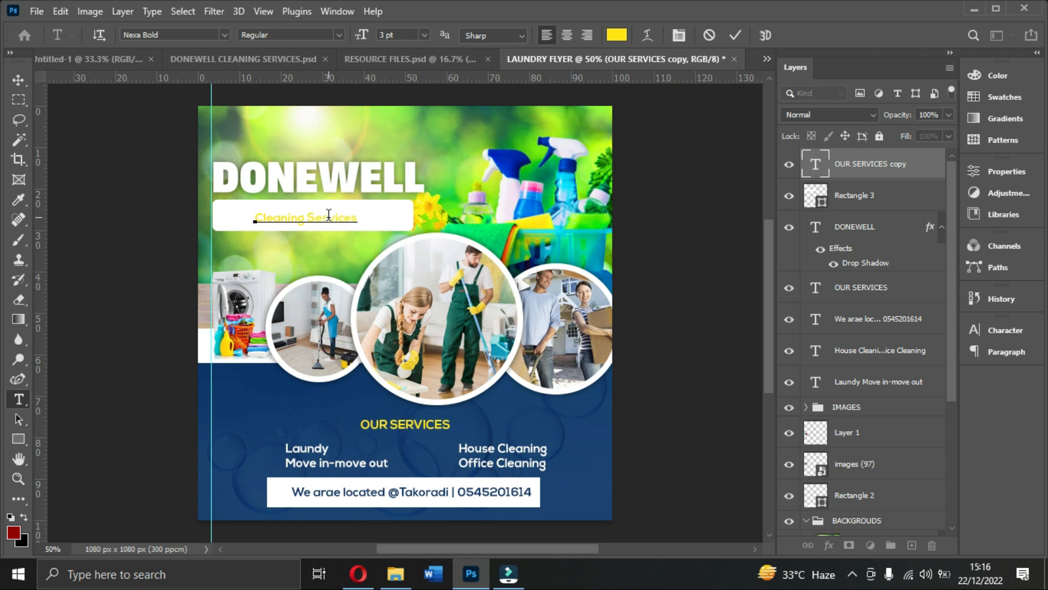
{"action": "left_click", "coordinate": [736, 34]}
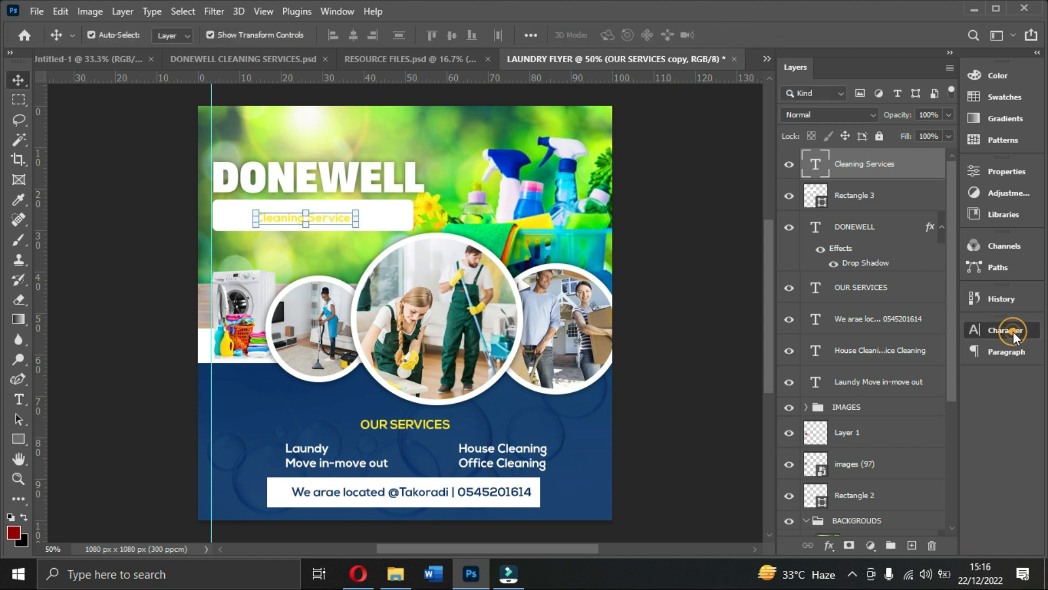
- Recolour the Cleaning Services text to the dark blue sampled from the flyer's lower background, 10386e
{"action": "left_click", "coordinate": [1005, 331]}
{"action": "left_click", "coordinate": [943, 421]}
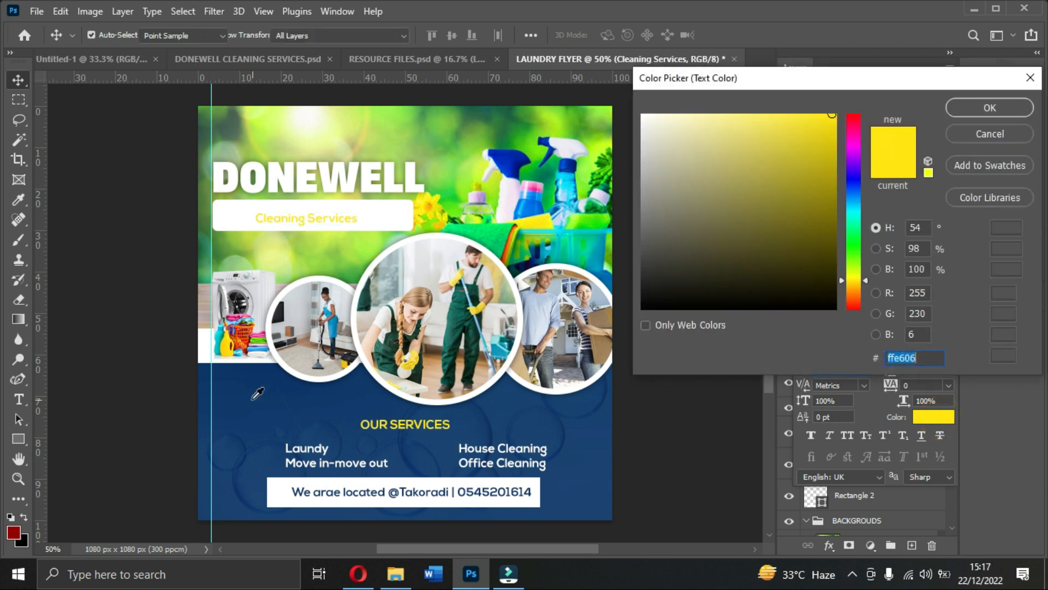
{"action": "left_click", "coordinate": [251, 398]}
{"action": "left_click", "coordinate": [1001, 109]}
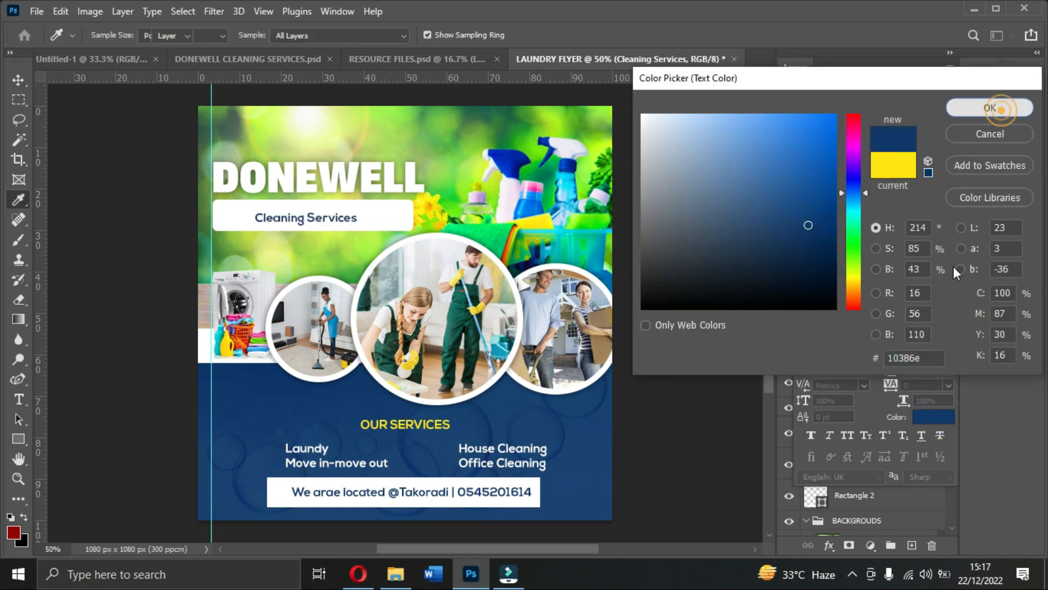
- Set the Cleaning Services text to 4 pt and position it inside the white rectangle
{"action": "left_click_drag", "start_coordinate": [802, 375], "coordinate": [805, 376]}
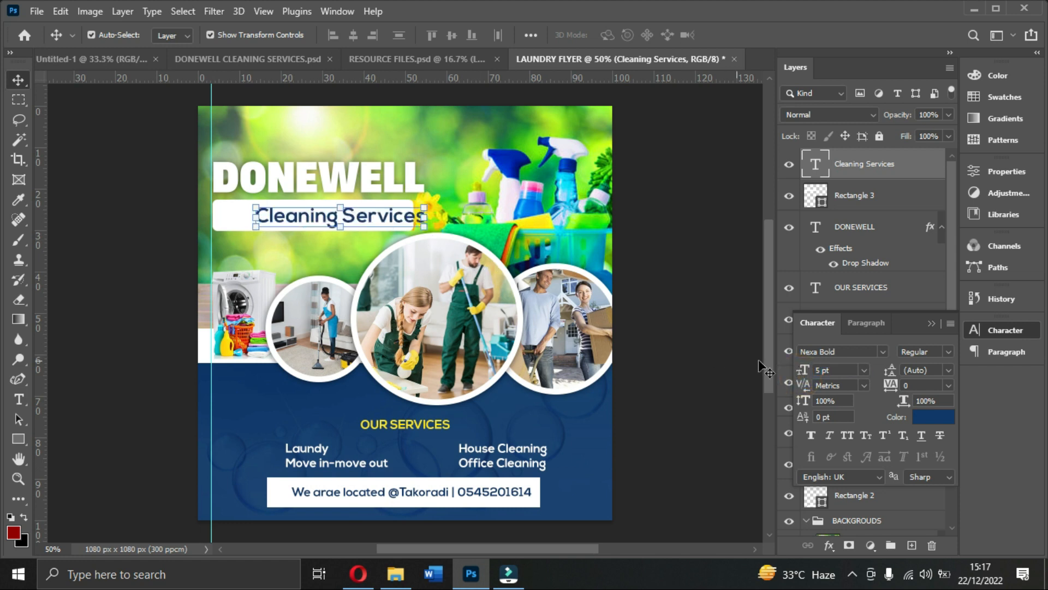
{"action": "left_click", "coordinate": [830, 370]}
{"action": "type", "text": "4"}
{"action": "key", "text": "Return"}
{"action": "left_click_drag", "start_coordinate": [360, 221], "coordinate": [337, 217]}
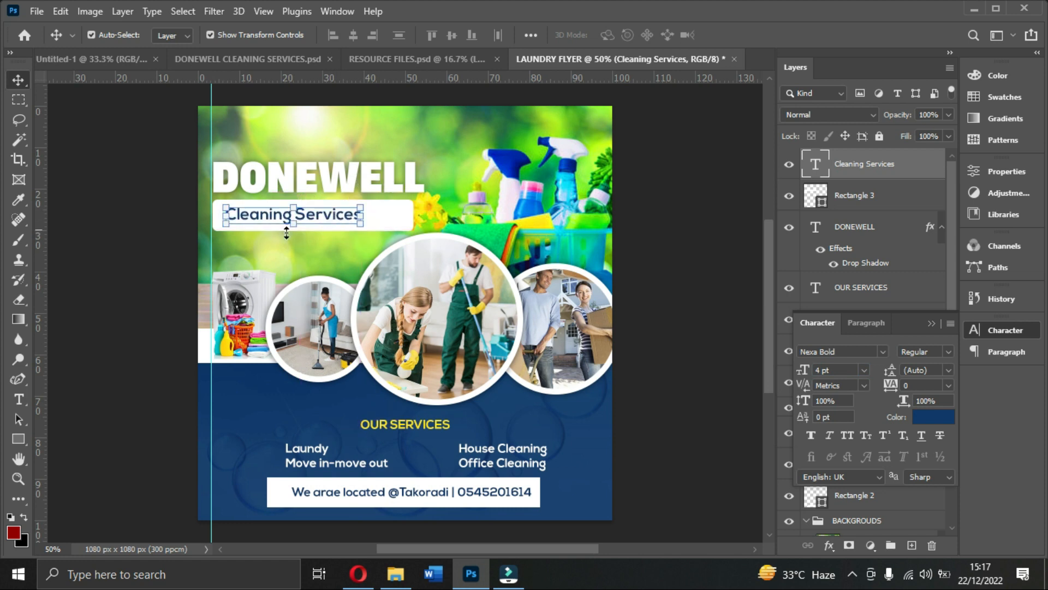
- Shrink the white rectangle around the Cleaning Services text to about 454 by 61 px
{"action": "left_click", "coordinate": [18, 438]}
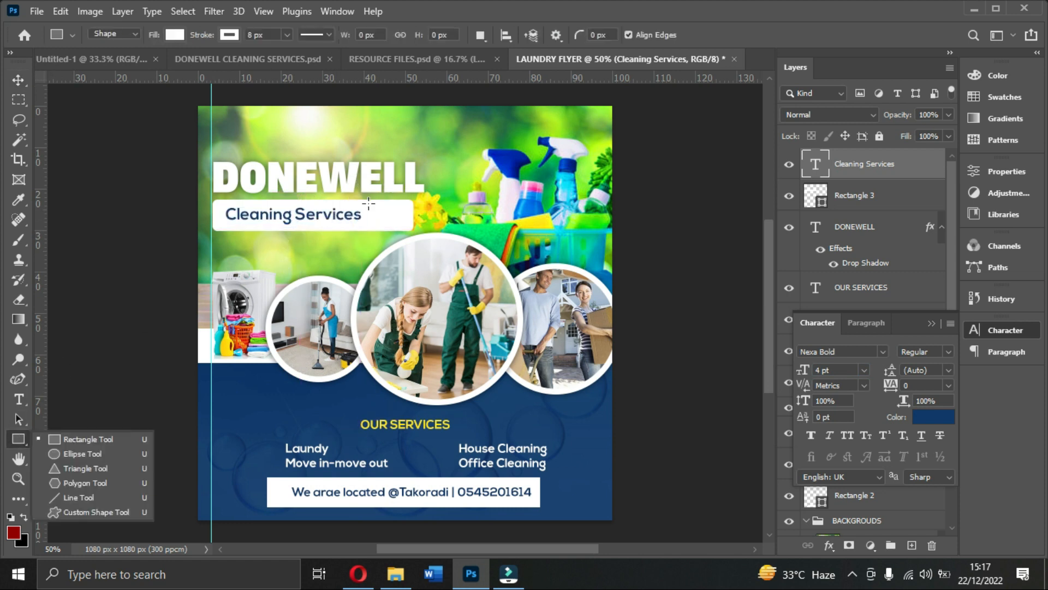
{"action": "left_click", "coordinate": [862, 198]}
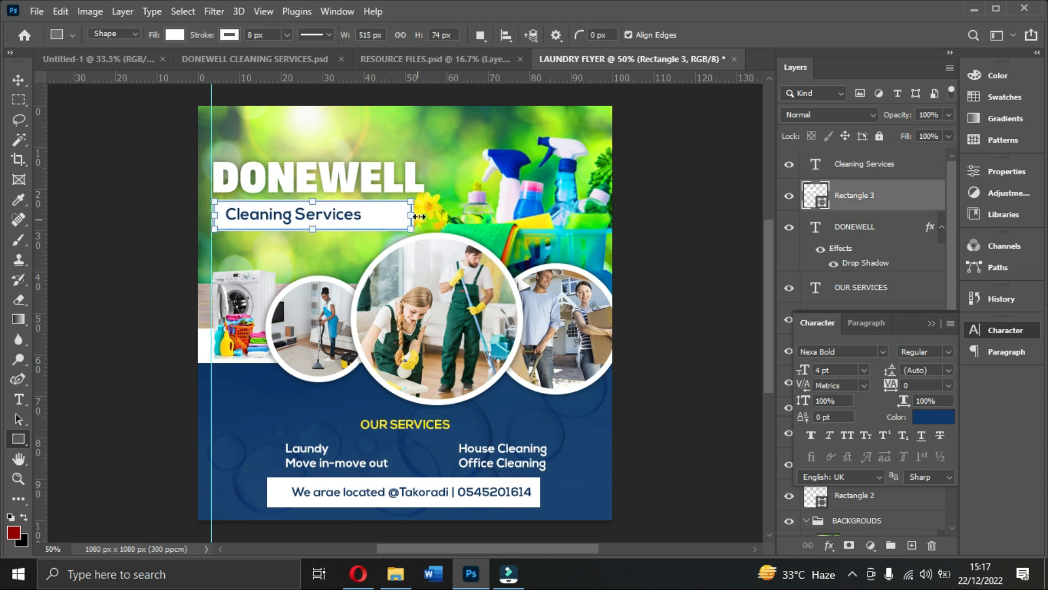
{"action": "left_click_drag", "start_coordinate": [399, 211], "coordinate": [385, 211]}
{"action": "left_click_drag", "start_coordinate": [305, 228], "coordinate": [303, 222]}
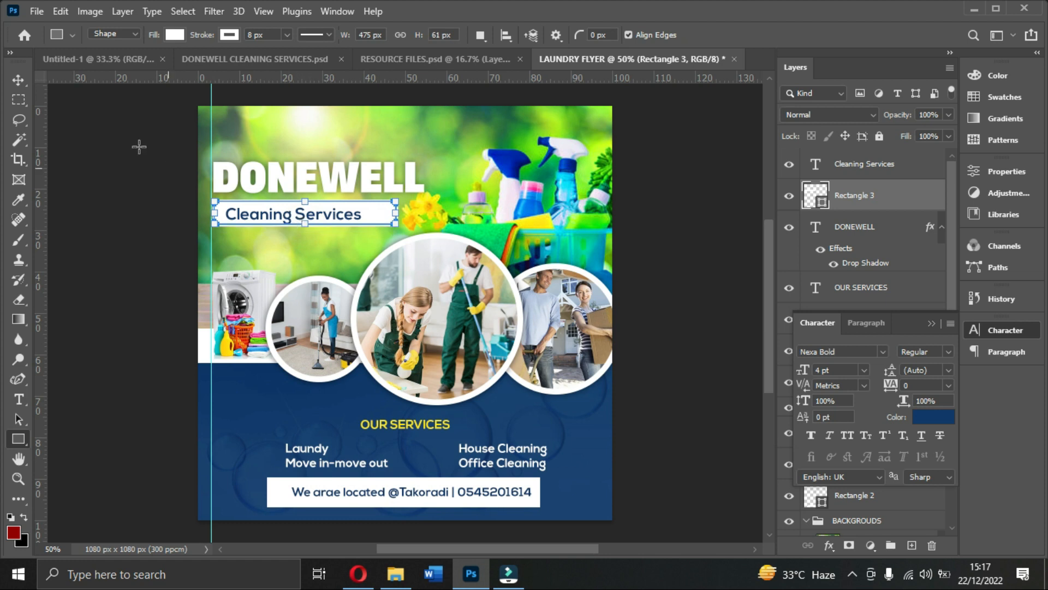
{"action": "left_click", "coordinate": [21, 81]}
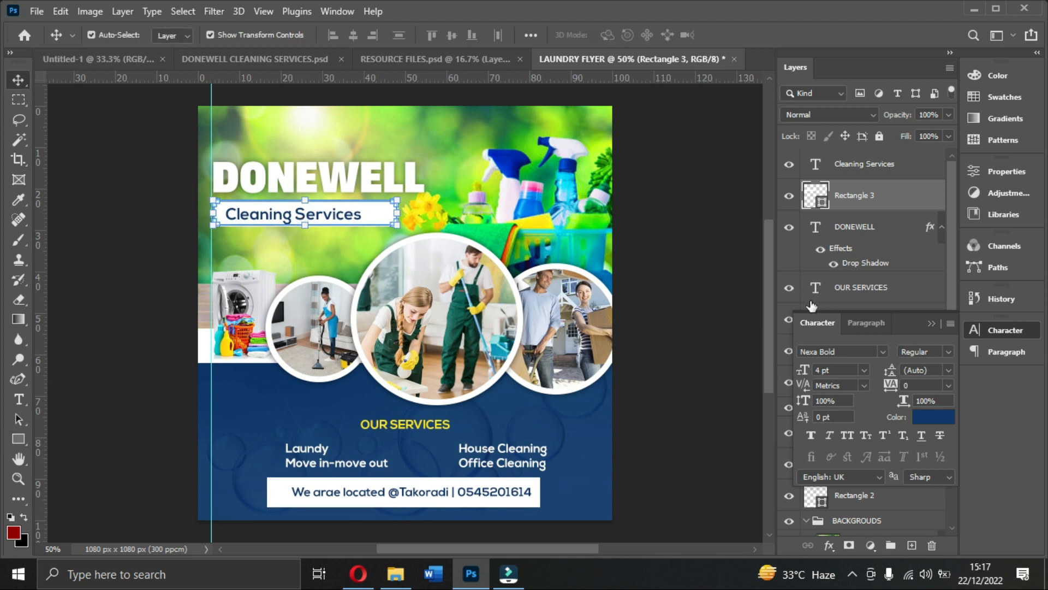
{"action": "left_click", "coordinate": [626, 222]}
{"action": "left_click", "coordinate": [363, 209]}
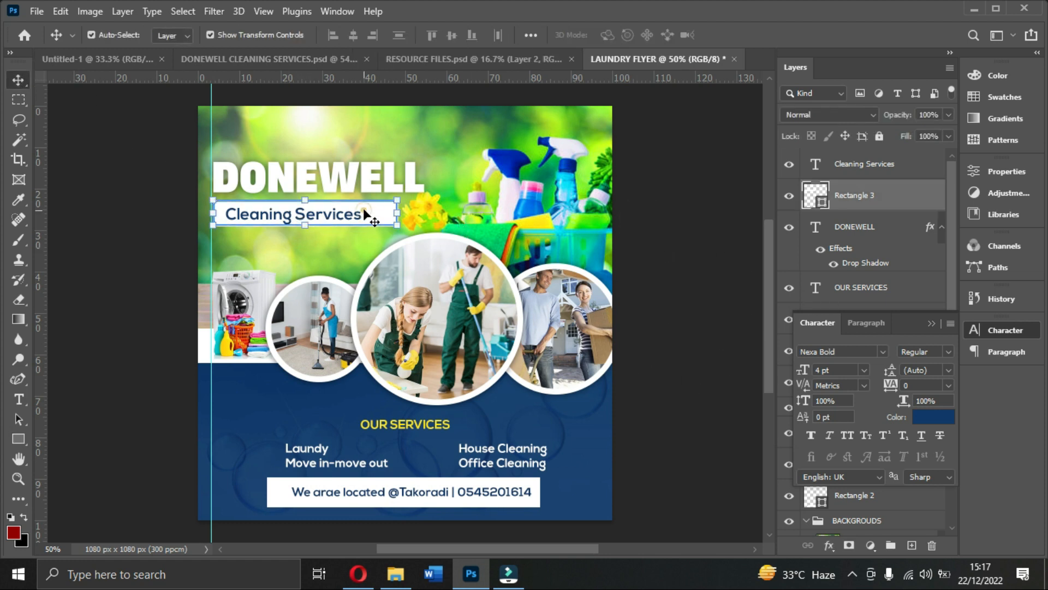
{"action": "left_click", "coordinate": [18, 438]}
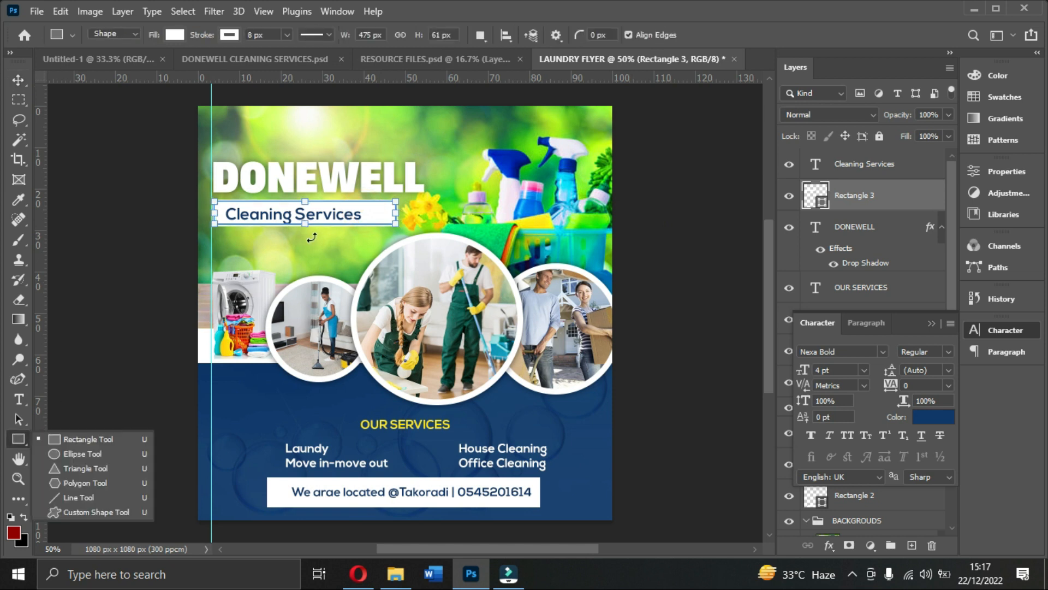
{"action": "left_click_drag", "start_coordinate": [391, 212], "coordinate": [383, 212]}
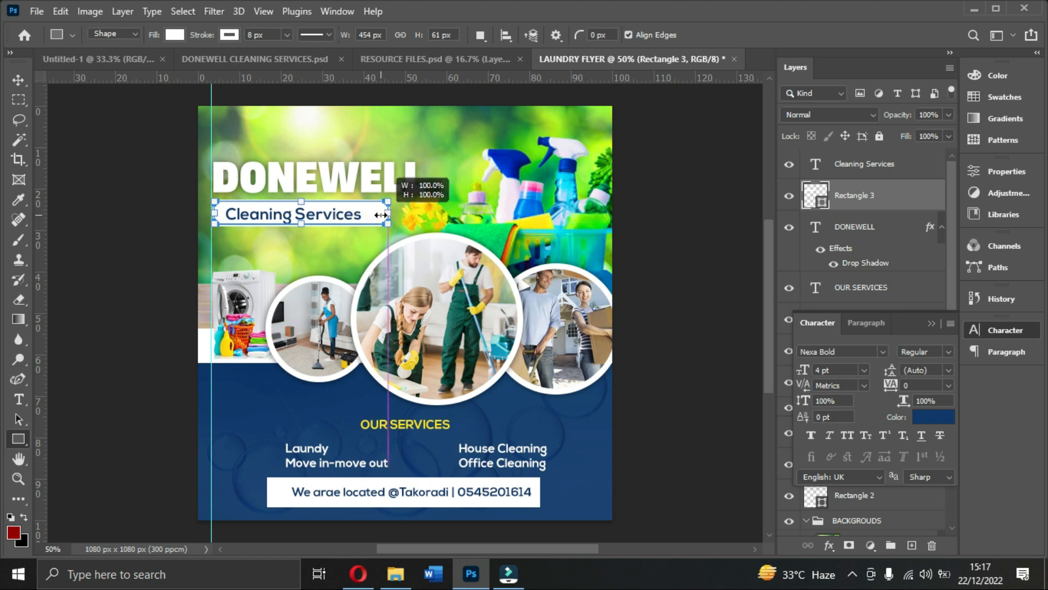
{"action": "left_click", "coordinate": [11, 74]}
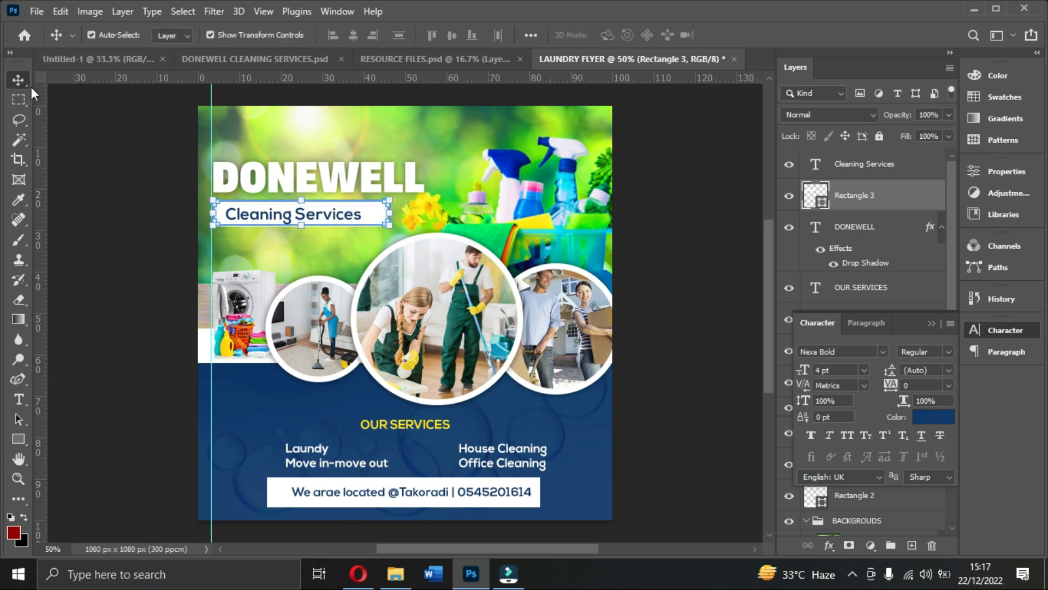
- Scale the DONEWELL title down to about 83% to match the white rectangle's width and seat it just above the rectangle
{"action": "left_click", "coordinate": [359, 182]}
{"action": "left_click_drag", "start_coordinate": [419, 172], "coordinate": [392, 163]}
{"action": "double_click", "coordinate": [359, 185]}
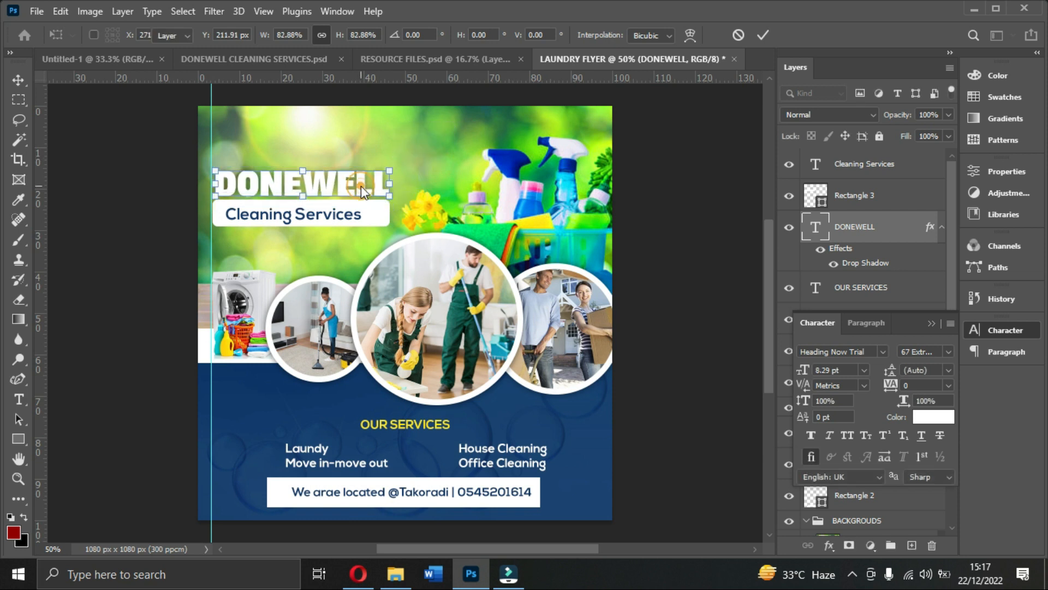
{"action": "left_click", "coordinate": [633, 254]}
- Check the DONEWELL title's font settings in the DONEWELL CLEANING SERVICES.psd reference, then return to the LAUNDRY FLYER document
{"action": "left_click", "coordinate": [264, 59]}
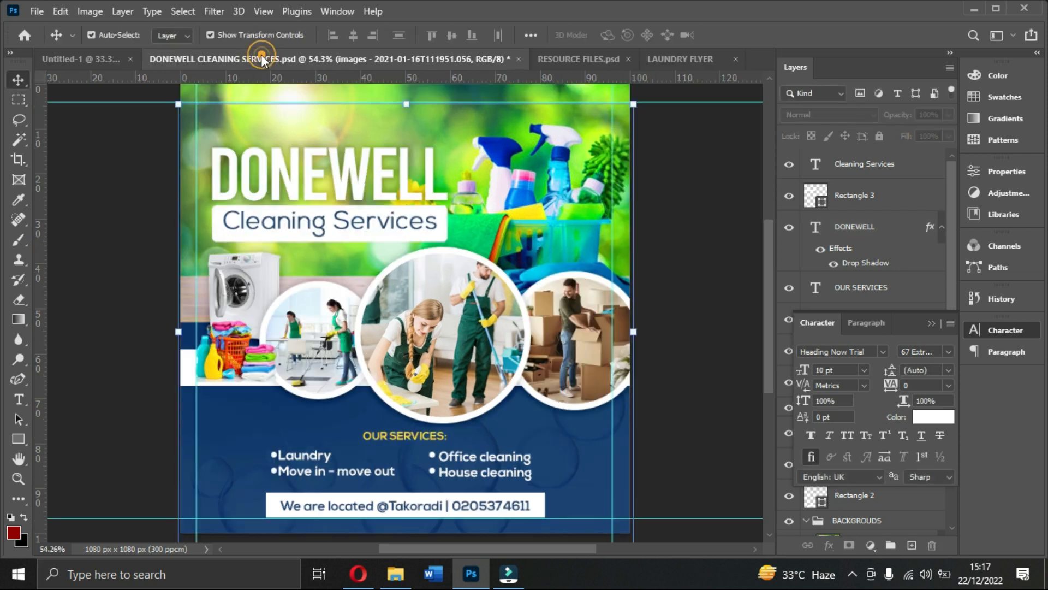
{"action": "left_click", "coordinate": [314, 183]}
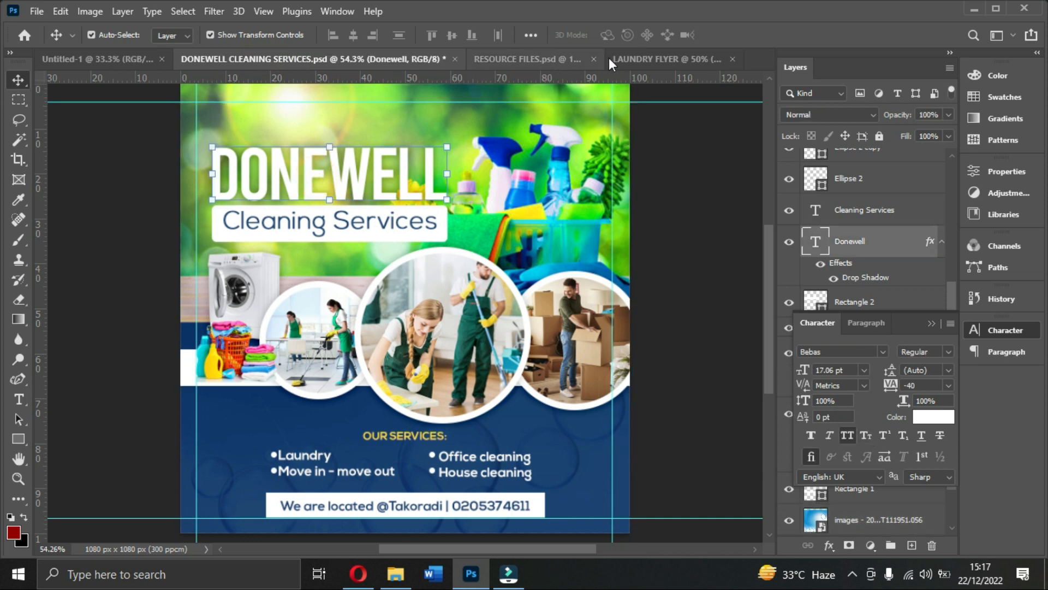
{"action": "left_click", "coordinate": [653, 55]}
- Change the DONEWELL title's font to Bebas Neue Regular
{"action": "left_click", "coordinate": [408, 189]}
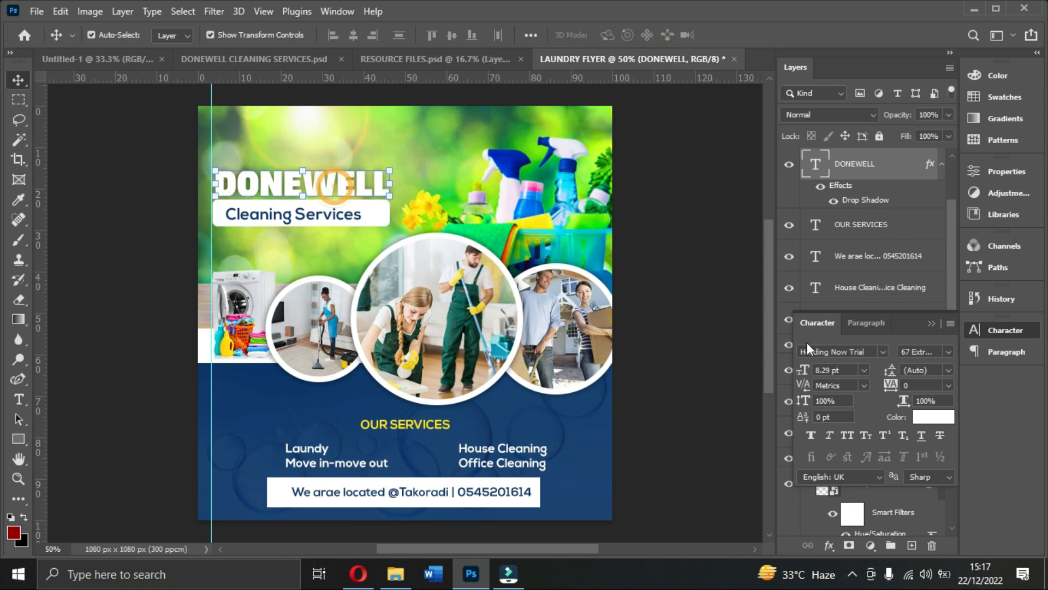
{"action": "left_click", "coordinate": [884, 352]}
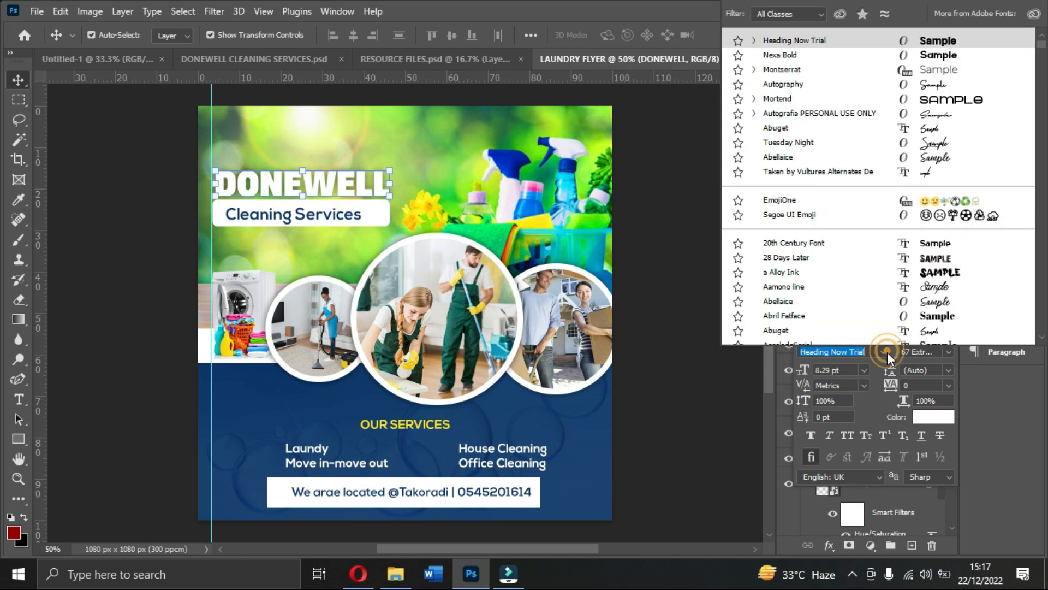
{"action": "type", "text": "bebas"}
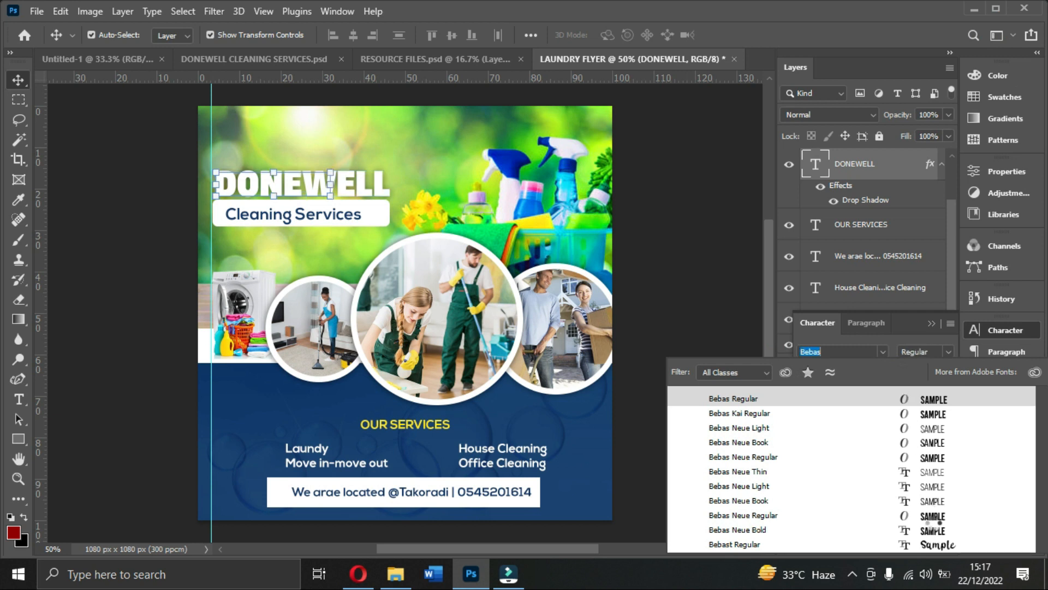
{"action": "left_click", "coordinate": [934, 517]}
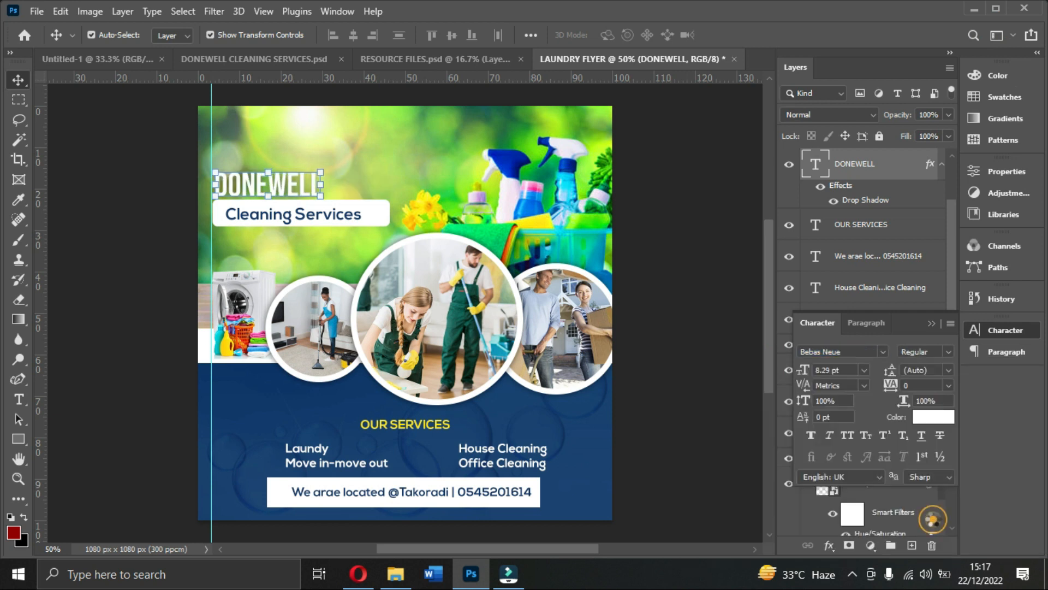
- Set the DONEWELL title's tracking to -40 and enlarge its font size to 18 pt
{"action": "left_click_drag", "start_coordinate": [808, 376], "coordinate": [818, 370]}
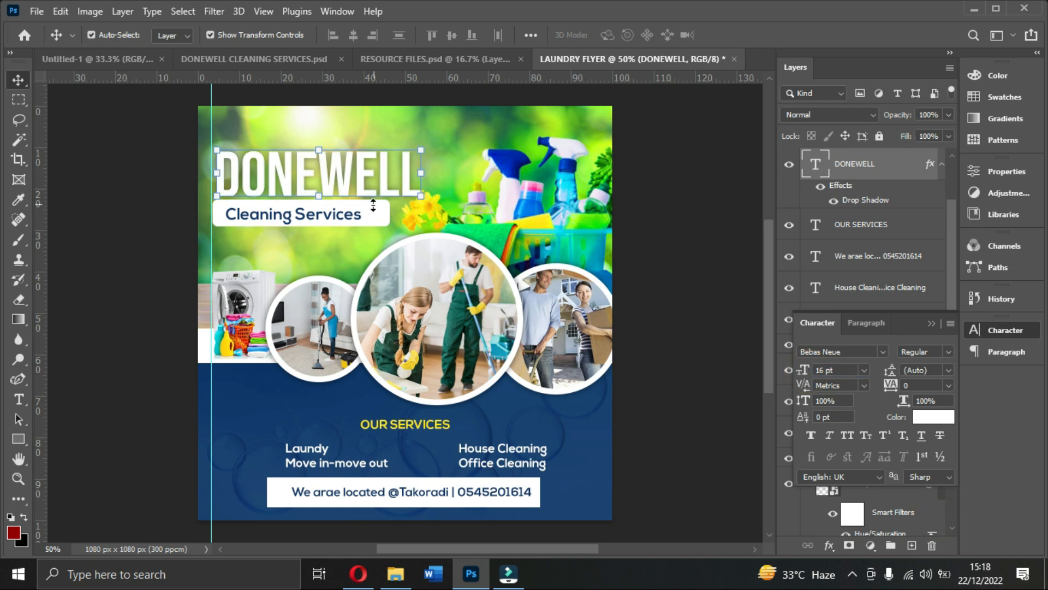
{"action": "left_click_drag", "start_coordinate": [895, 389], "coordinate": [891, 388]}
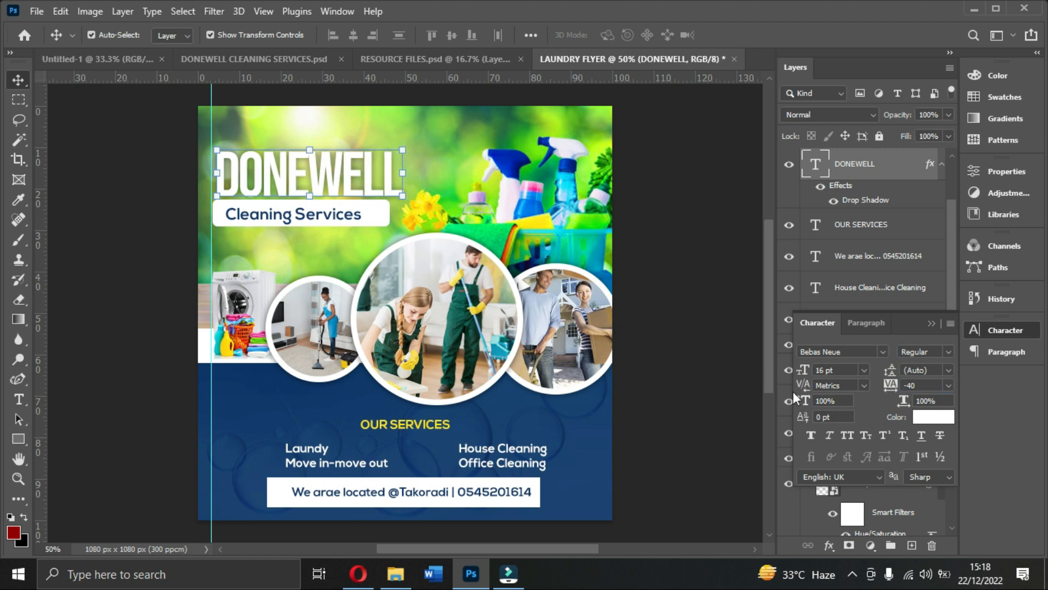
{"action": "left_click", "coordinate": [864, 370]}
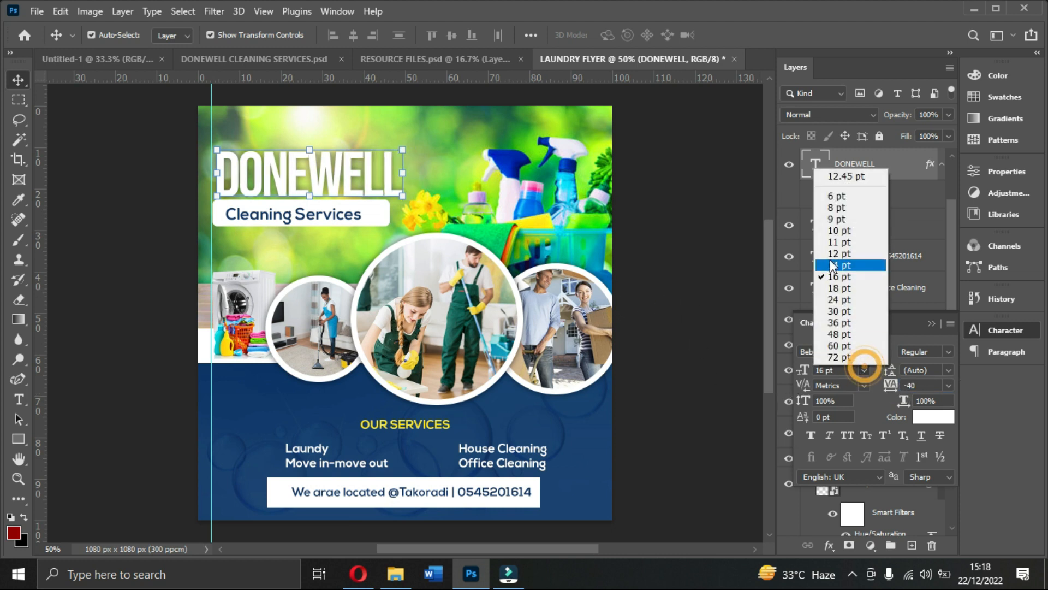
{"action": "left_click", "coordinate": [839, 288]}
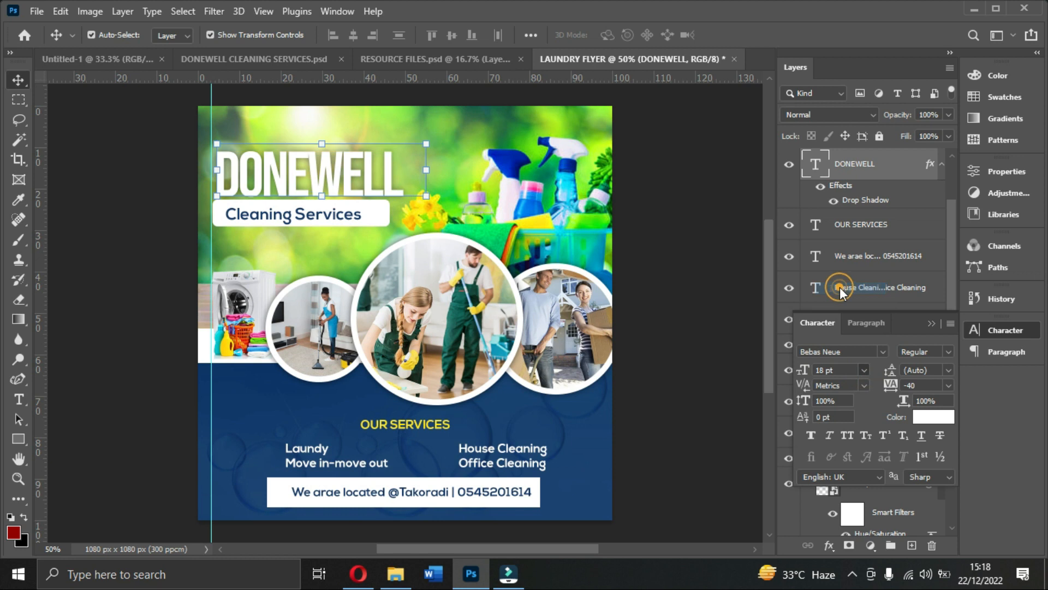
- Widen the white rectangle behind the Cleaning Services text to about 549 by 61 px, matching the DONEWELL title's width
{"action": "left_click", "coordinate": [382, 221]}
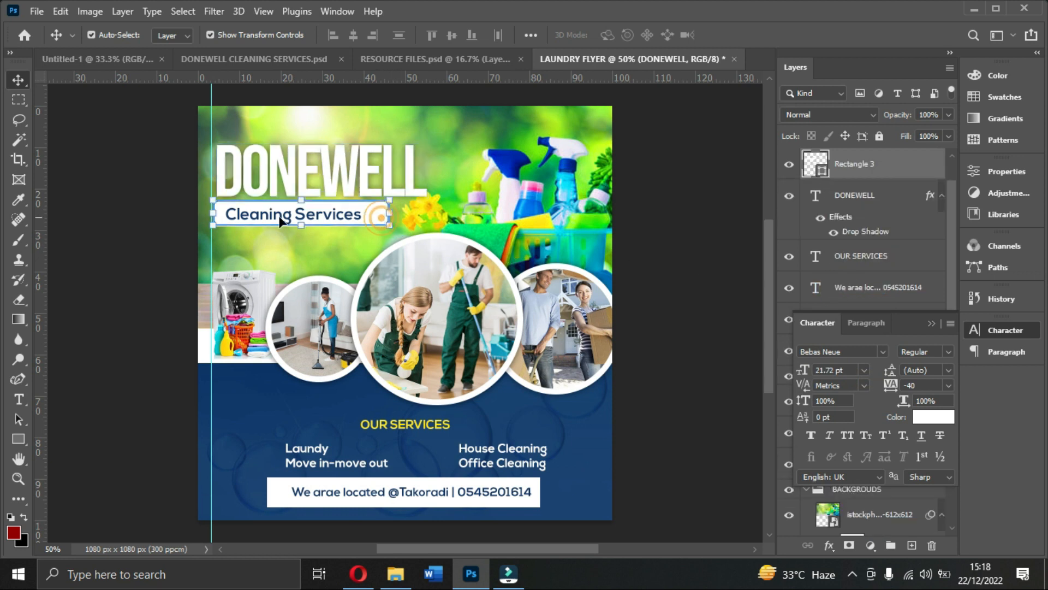
{"action": "left_click", "coordinate": [18, 439]}
{"action": "left_click_drag", "start_coordinate": [391, 211], "coordinate": [422, 211]}
{"action": "key", "text": "v"}
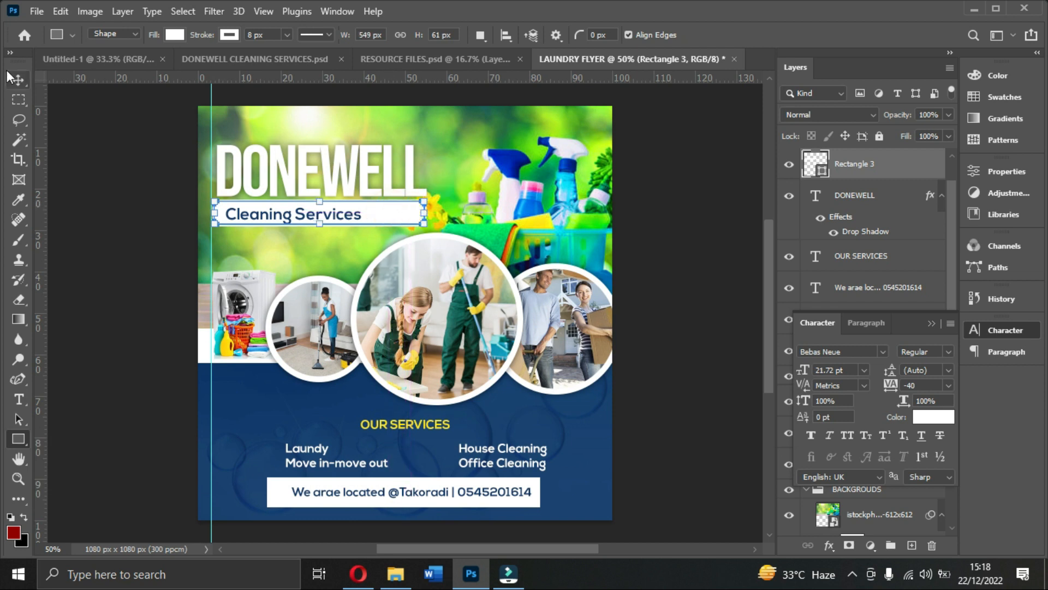
- Nudge the white rectangle slightly to the right under the DONEWELL title and centre the Cleaning Services text inside it
{"action": "left_click_drag", "start_coordinate": [289, 217], "coordinate": [325, 218]}
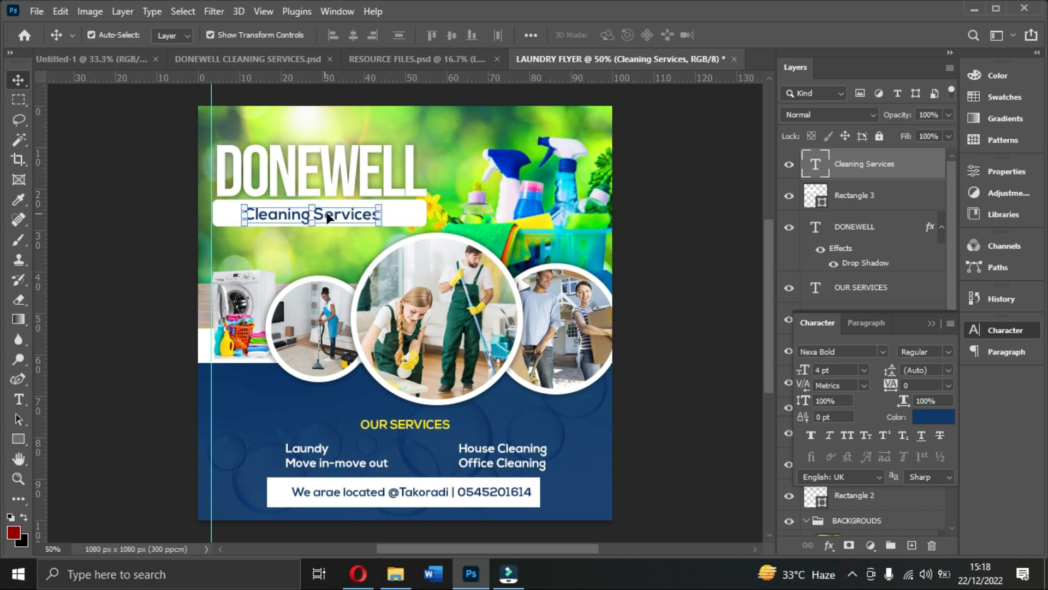
{"action": "left_click", "coordinate": [411, 217]}
{"action": "left_click_drag", "start_coordinate": [411, 215], "coordinate": [413, 217]}
{"action": "left_click", "coordinate": [18, 438]}
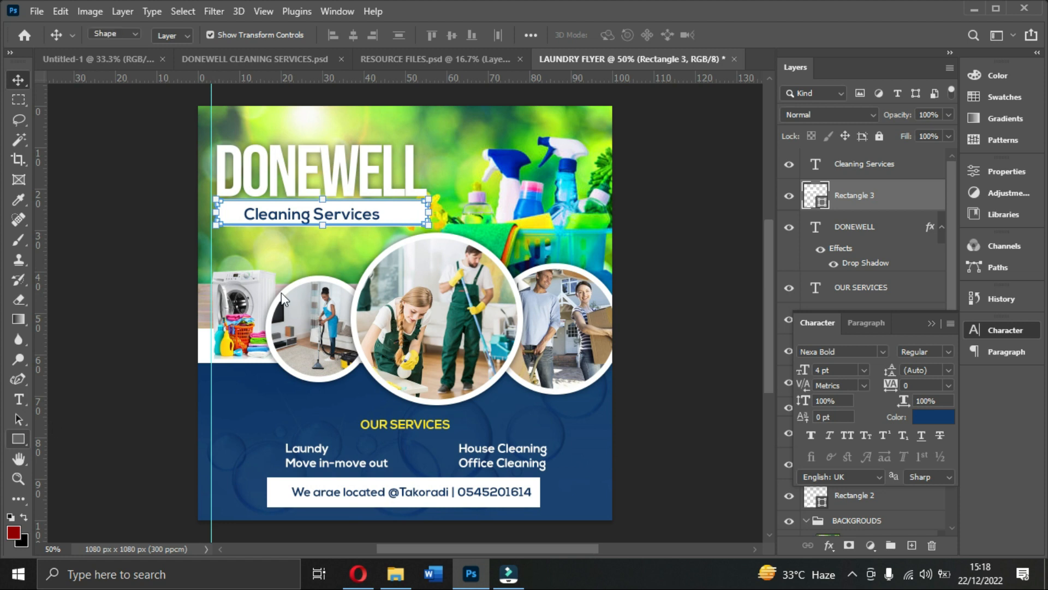
{"action": "left_click_drag", "start_coordinate": [428, 210], "coordinate": [423, 208]}
{"action": "left_click", "coordinate": [19, 80]}
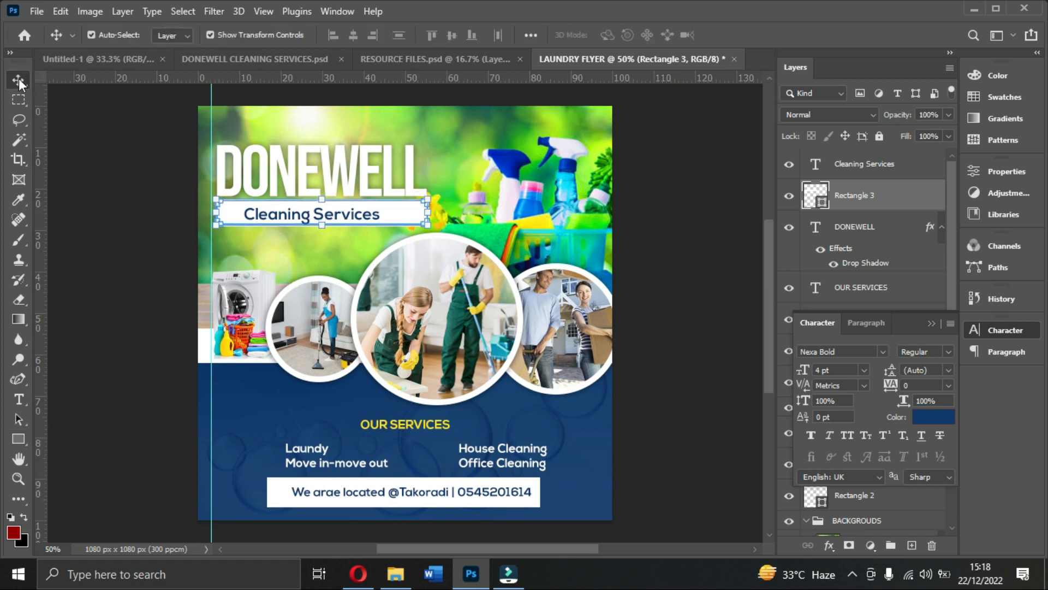
{"action": "left_click_drag", "start_coordinate": [364, 214], "coordinate": [369, 212]}
{"action": "left_click", "coordinate": [667, 309]}
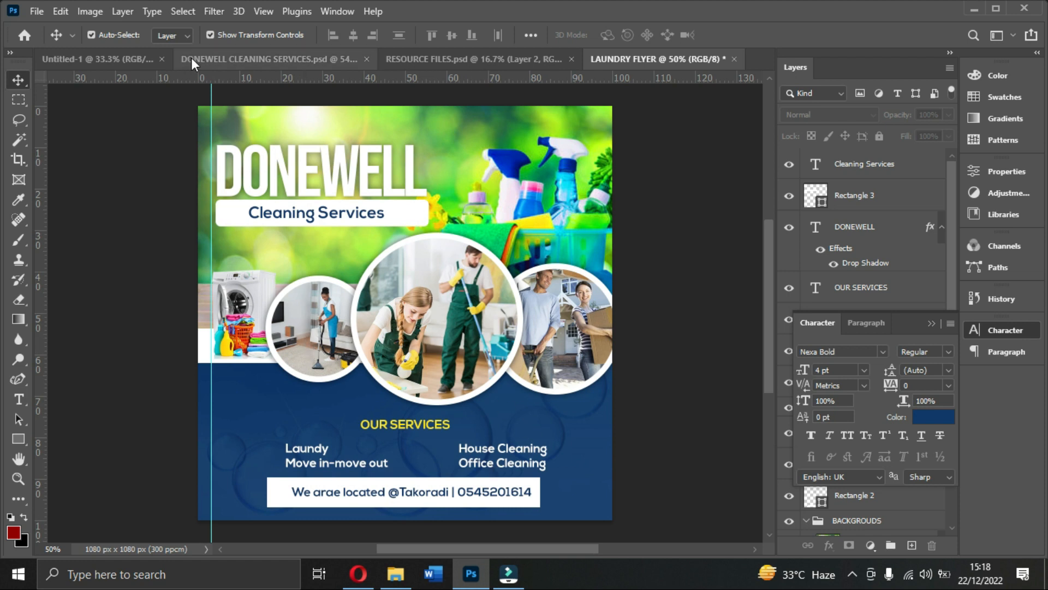
- Check the Cleaning Services text's font settings in the DONEWELL CLEANING SERVICES.psd reference, then return to the LAUNDRY FLYER document
{"action": "left_click", "coordinate": [206, 59]}
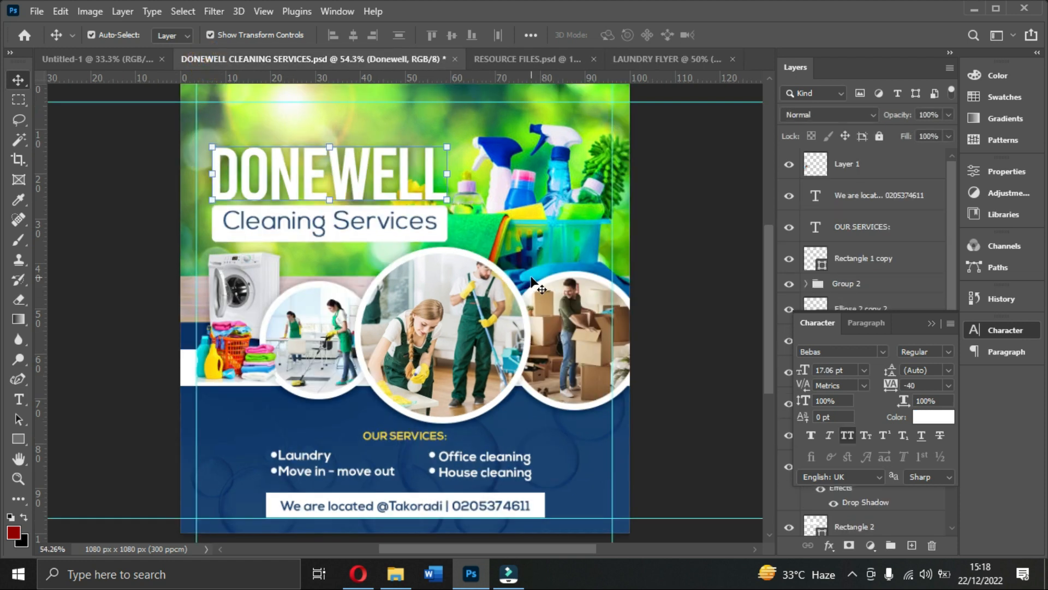
{"action": "left_click", "coordinate": [396, 229]}
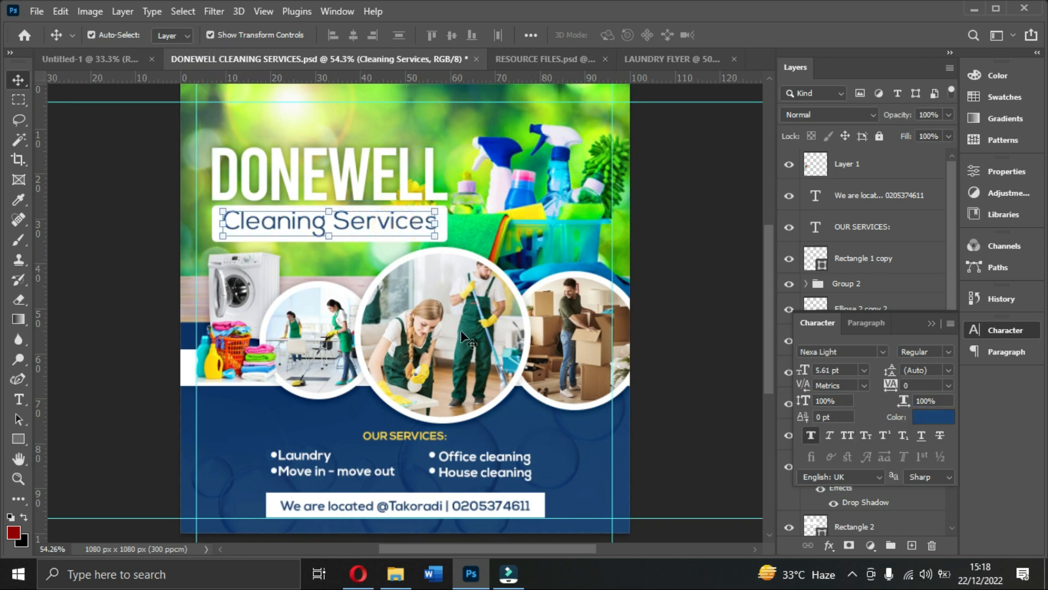
{"action": "left_click", "coordinate": [700, 56]}
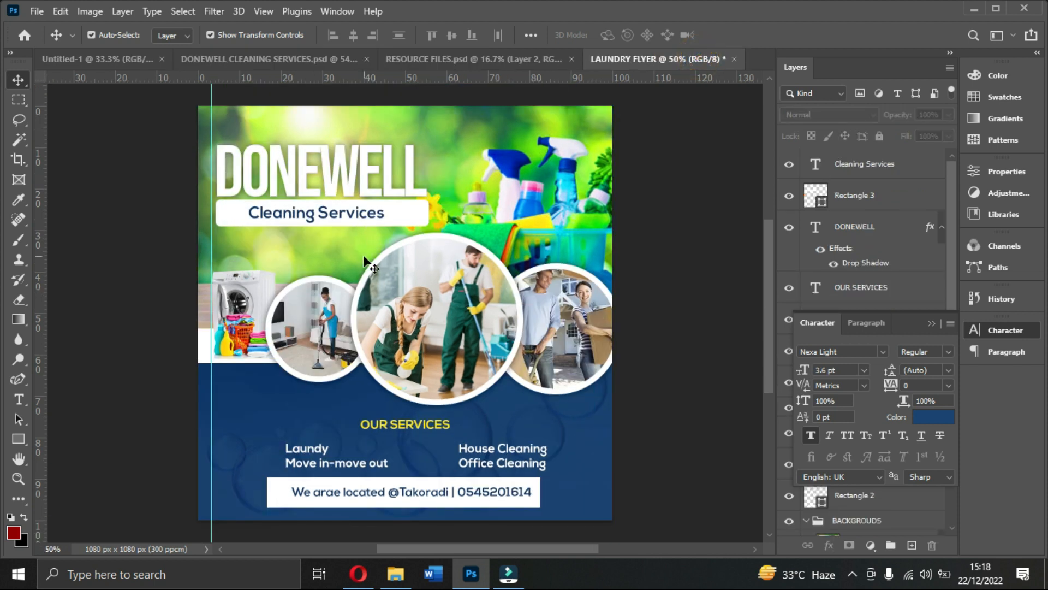
- Look over the source images in RESOURCE FILES.psd, then return to the LAUNDRY FLYER document and review the layout
{"action": "left_click_drag", "start_coordinate": [459, 89], "coordinate": [468, 41]}
{"action": "left_click", "coordinate": [483, 56]}
{"action": "scroll", "coordinate": [418, 359], "scroll_direction": "down", "scroll_amount": 3}
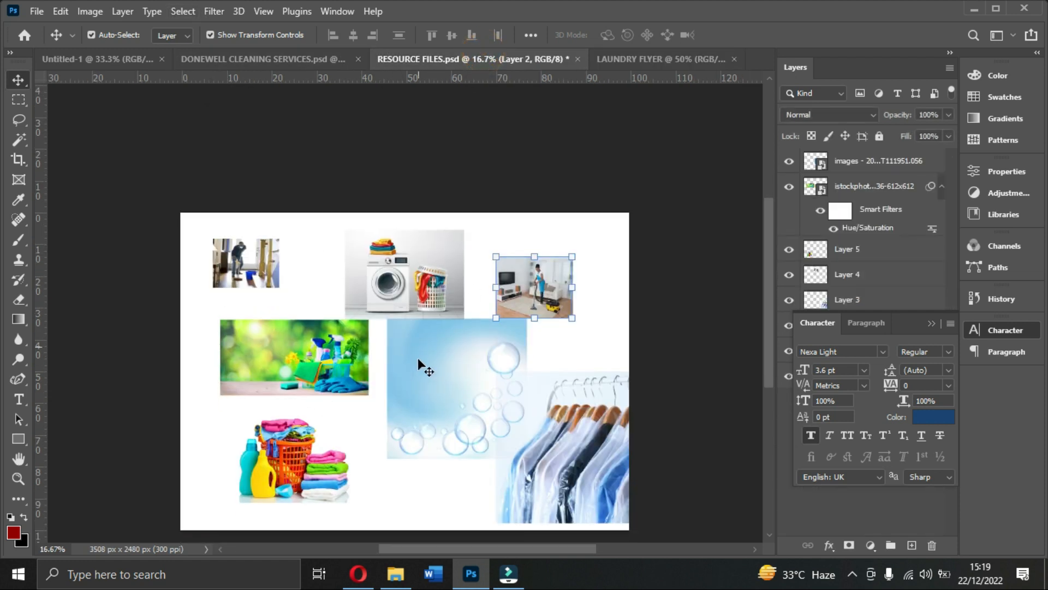
{"action": "left_click_drag", "start_coordinate": [440, 296], "coordinate": [446, 301]}
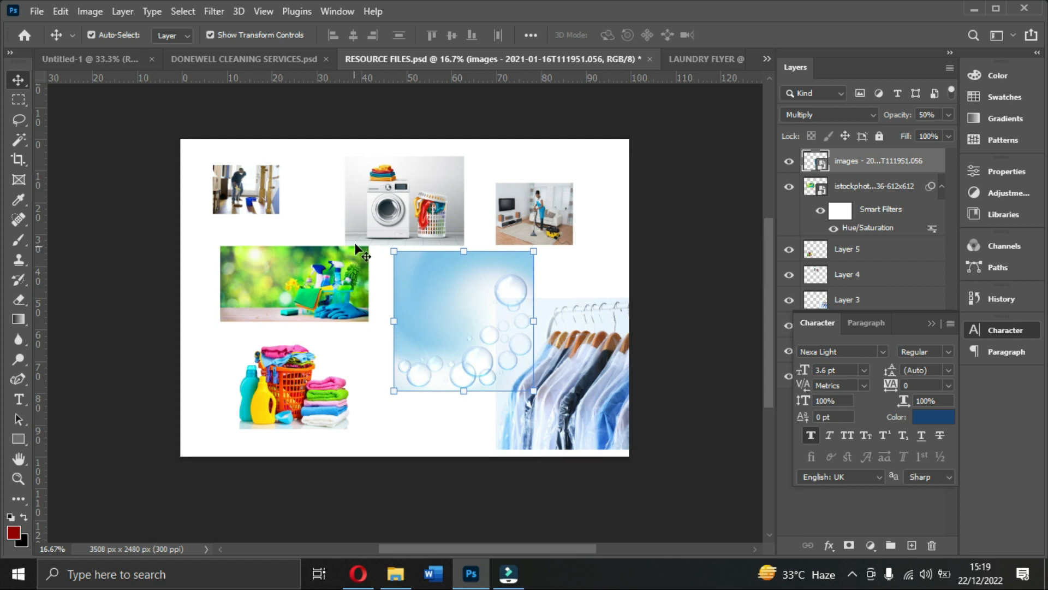
{"action": "left_click", "coordinate": [706, 62]}
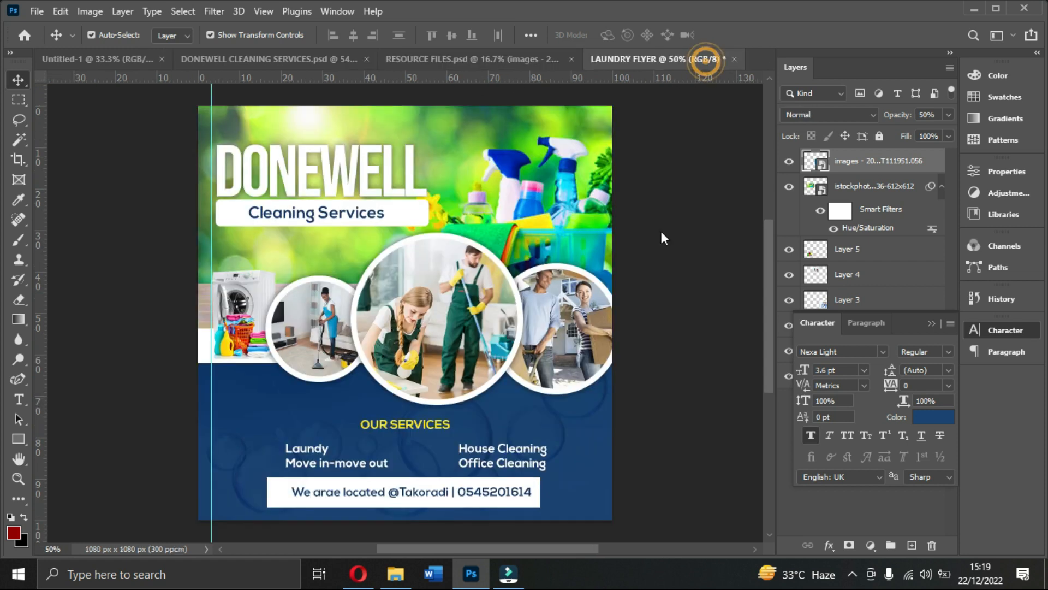
{"action": "scroll", "coordinate": [484, 306], "scroll_direction": "down", "scroll_amount": 1}
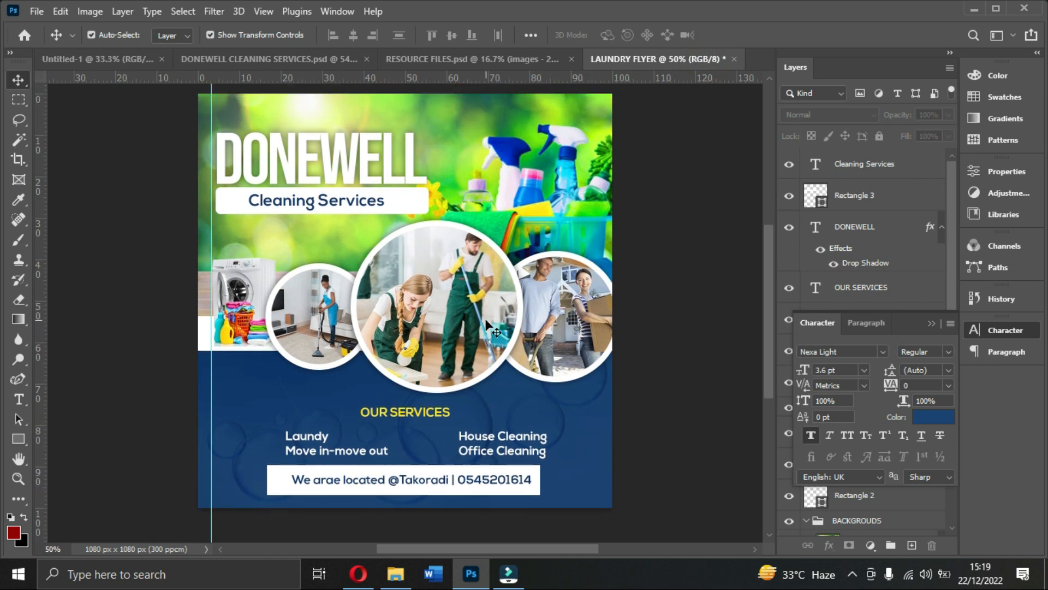
{"action": "scroll", "coordinate": [489, 327], "scroll_direction": "up", "scroll_amount": 1}
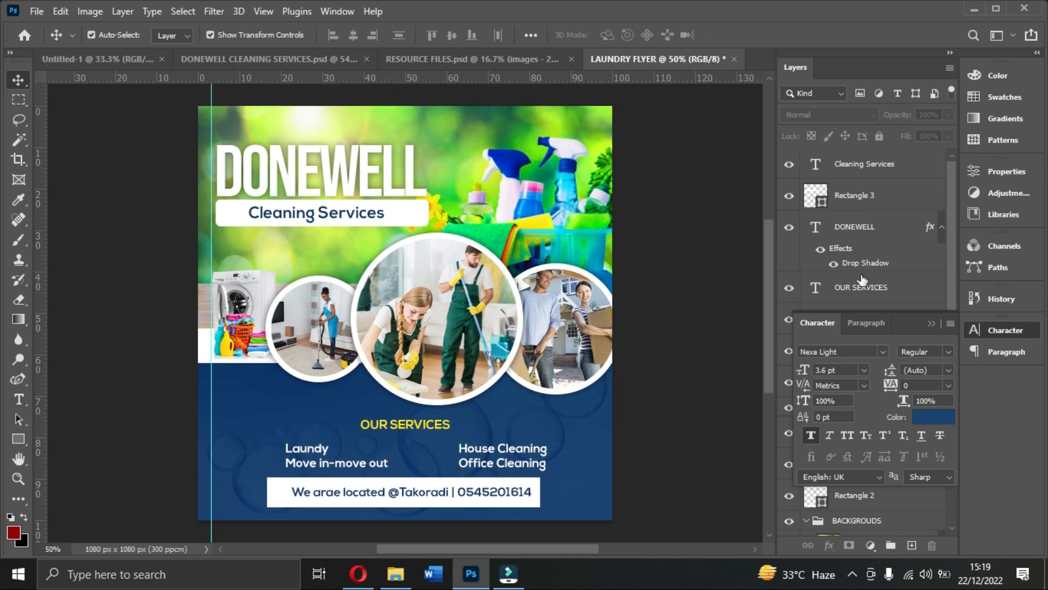
- Collapse the character settings and move the IMAGES group with the three circular photos slightly down
{"action": "left_click", "coordinate": [931, 323]}
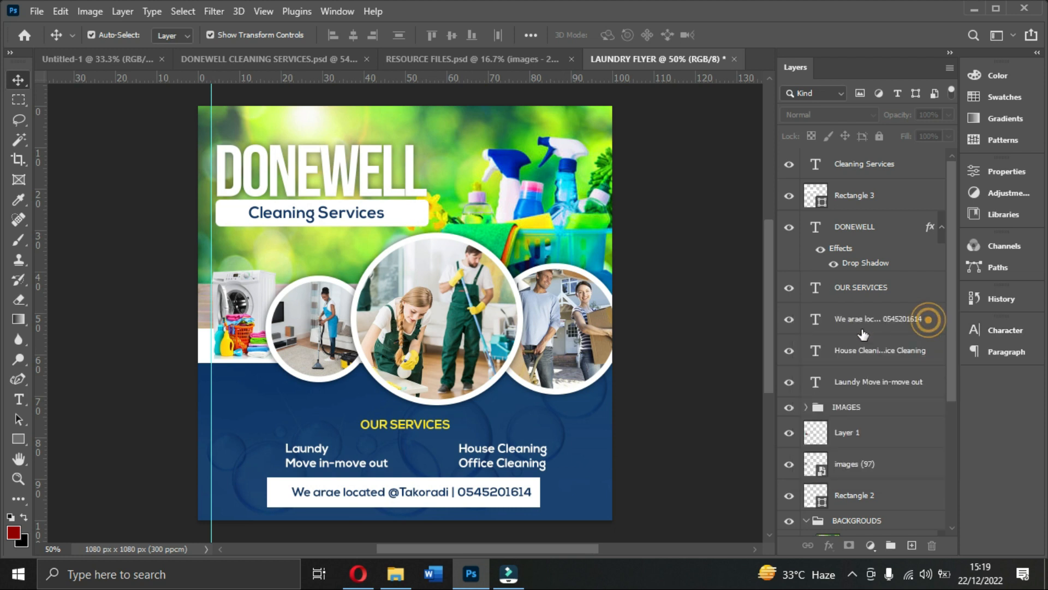
{"action": "left_click", "coordinate": [820, 409]}
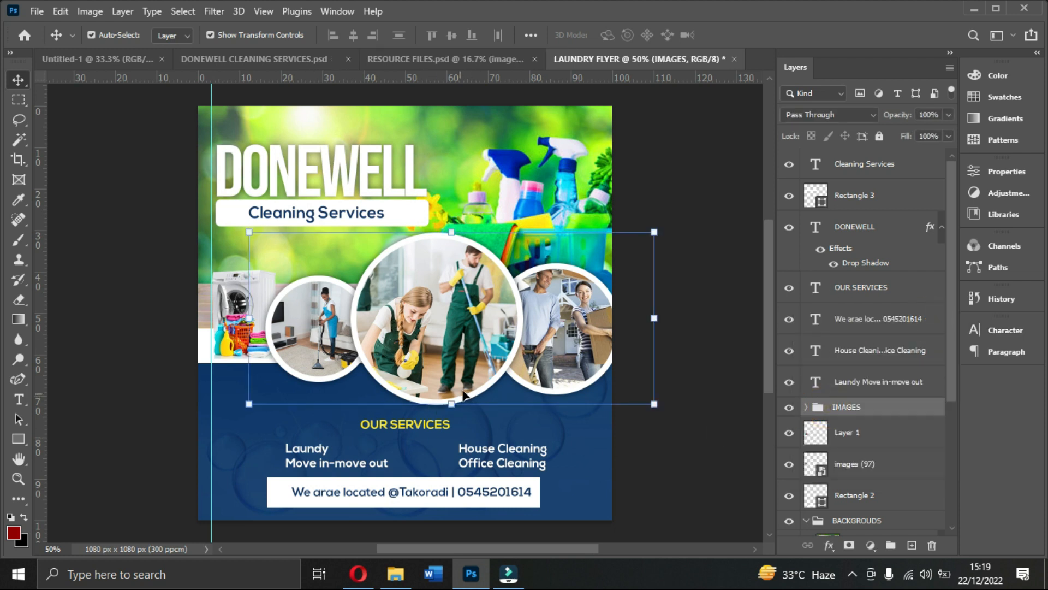
{"action": "left_click_drag", "start_coordinate": [463, 392], "coordinate": [463, 402]}
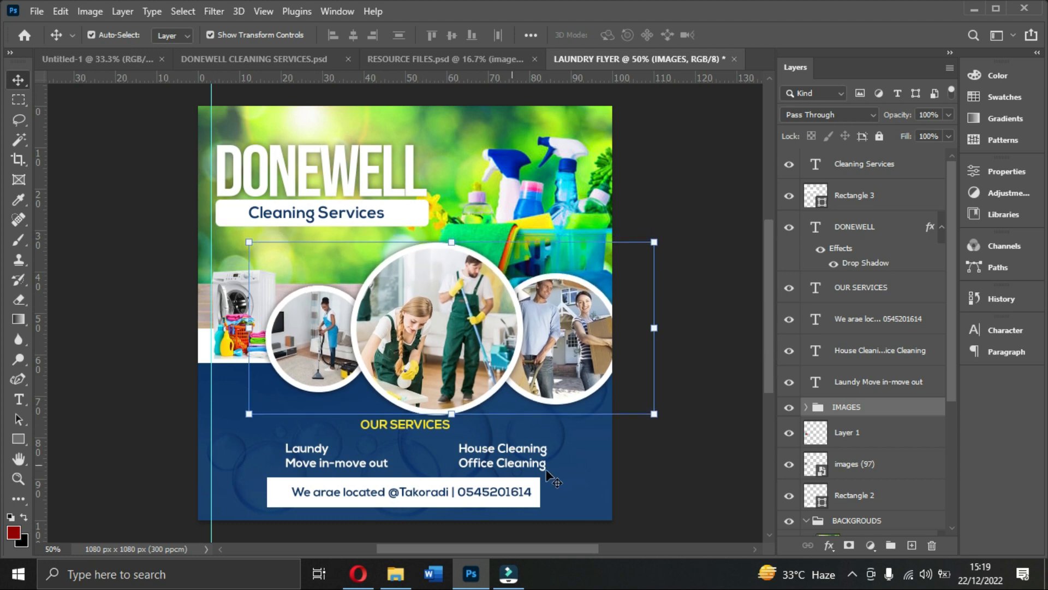
{"action": "left_click", "coordinate": [633, 470]}
- Move the OUR SERVICES heading slightly down, away from the middle circular photo
{"action": "left_click", "coordinate": [435, 438]}
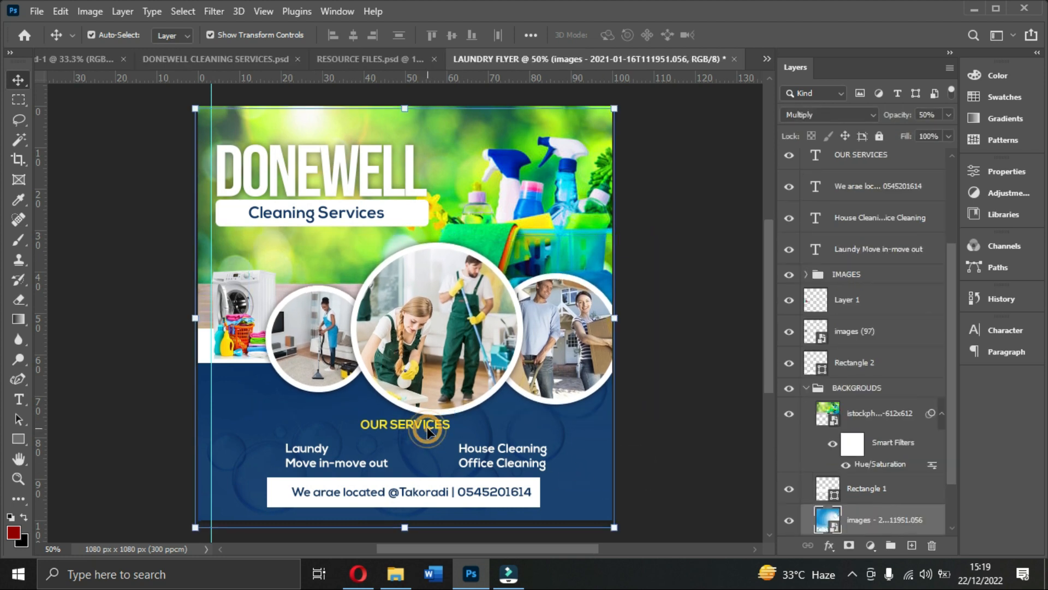
{"action": "left_click", "coordinate": [429, 430]}
{"action": "left_click_drag", "start_coordinate": [428, 426], "coordinate": [428, 430]}
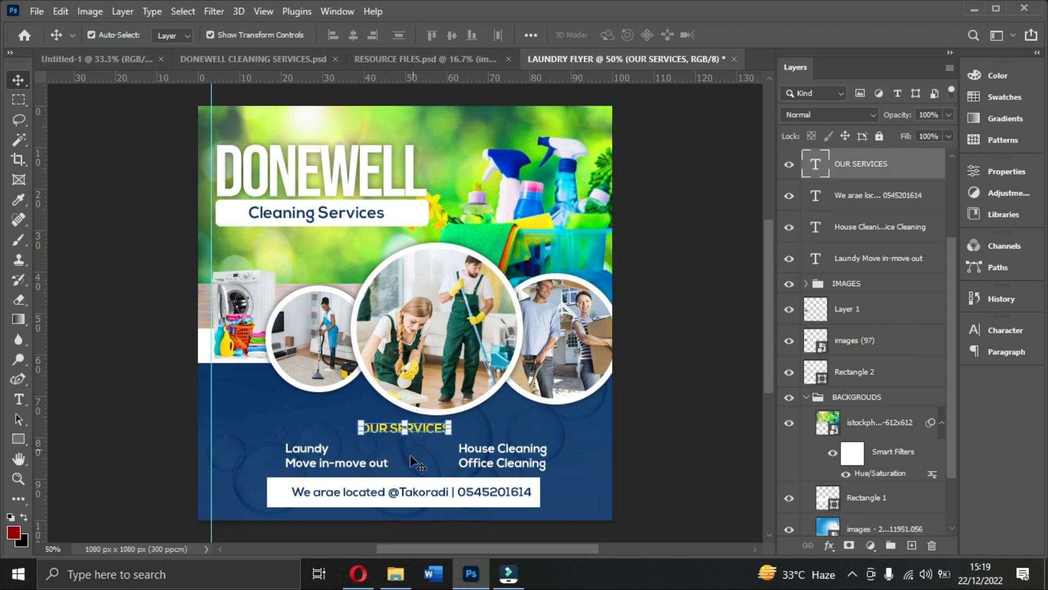
{"action": "left_click", "coordinate": [314, 457]}
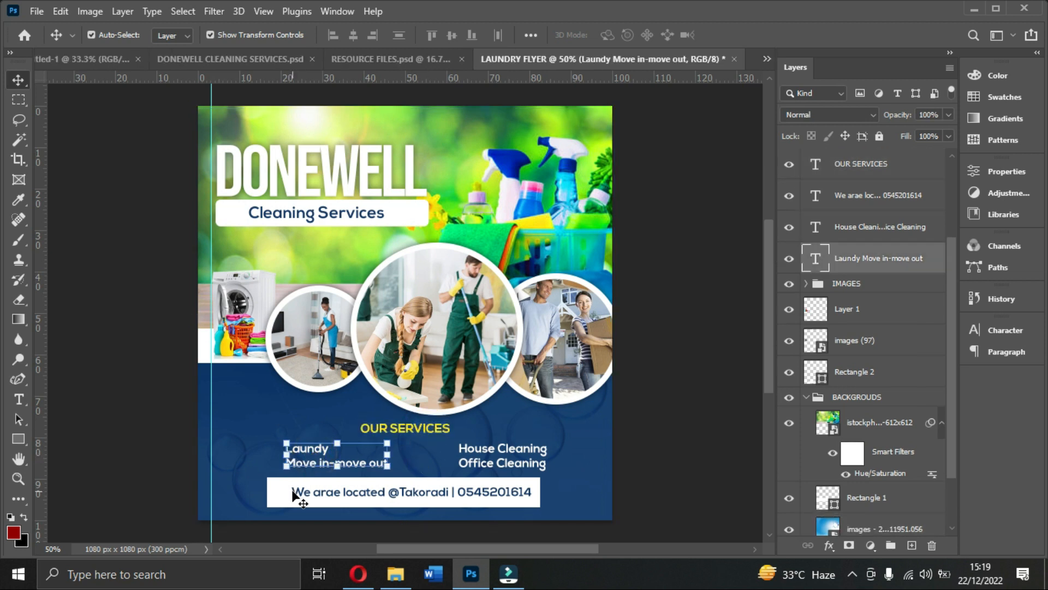
{"action": "left_click", "coordinate": [615, 481]}
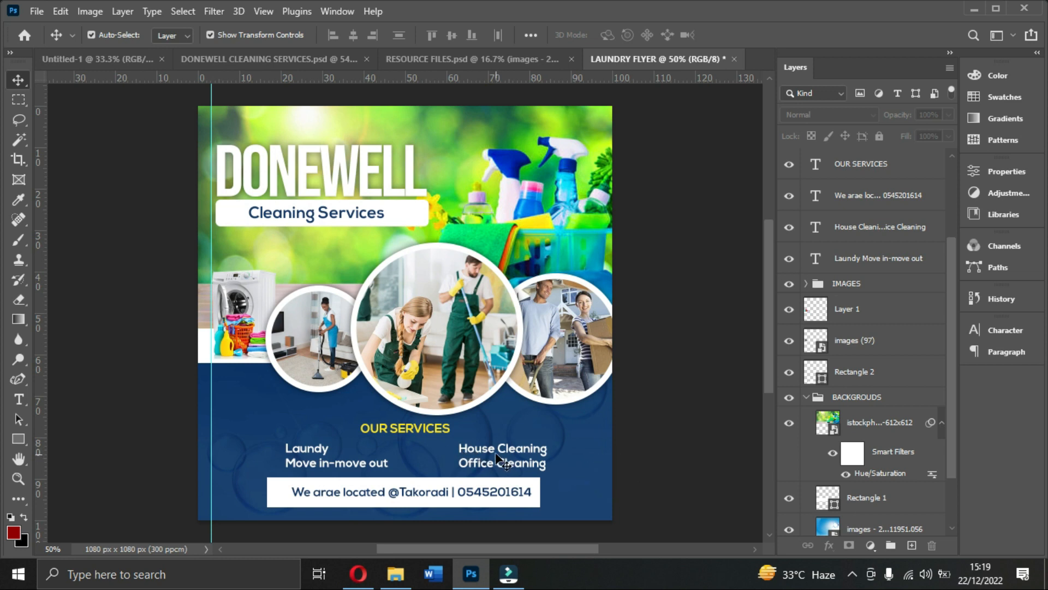
- Draw a white-filled square of about 46 by 46 px just left of the Laundy and Move in-move out text
{"action": "left_click", "coordinate": [478, 456]}
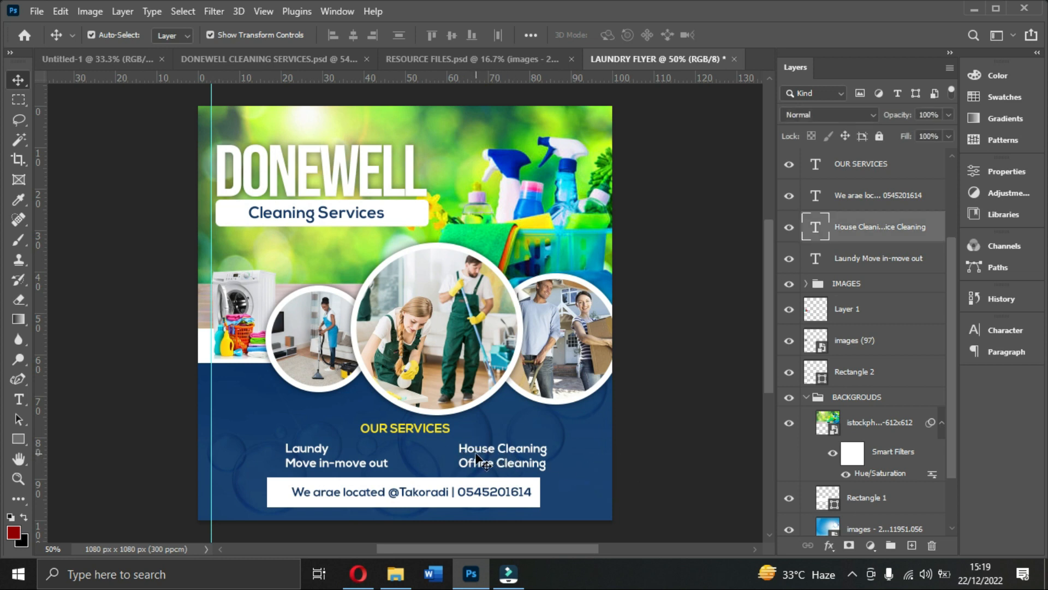
{"action": "left_click", "coordinate": [18, 438]}
{"action": "left_click_drag", "start_coordinate": [257, 444], "coordinate": [275, 462]}
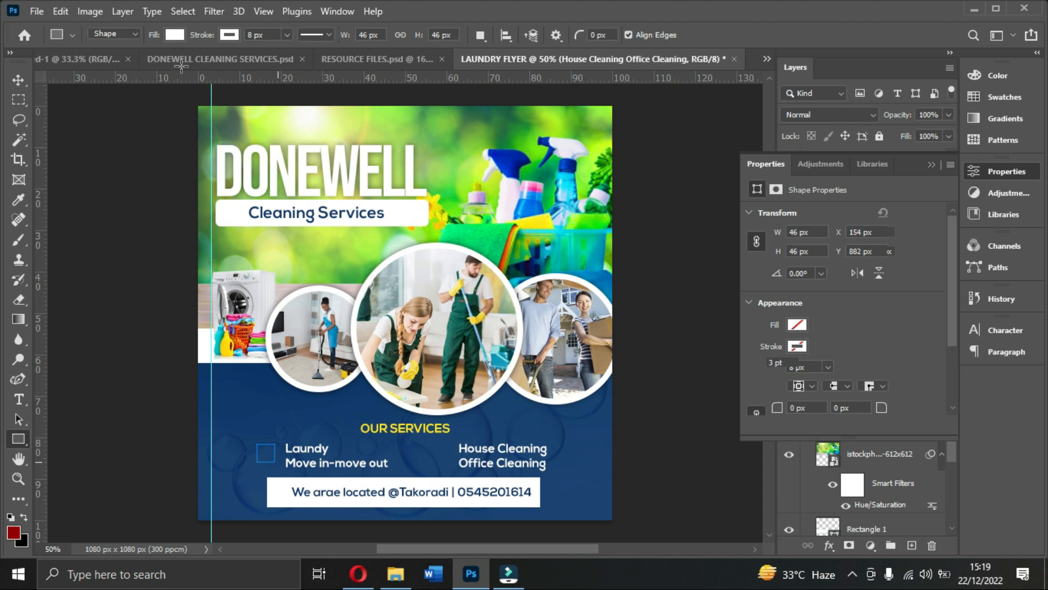
{"action": "left_click", "coordinate": [17, 79]}
{"action": "key", "text": "ctrl+plus"}
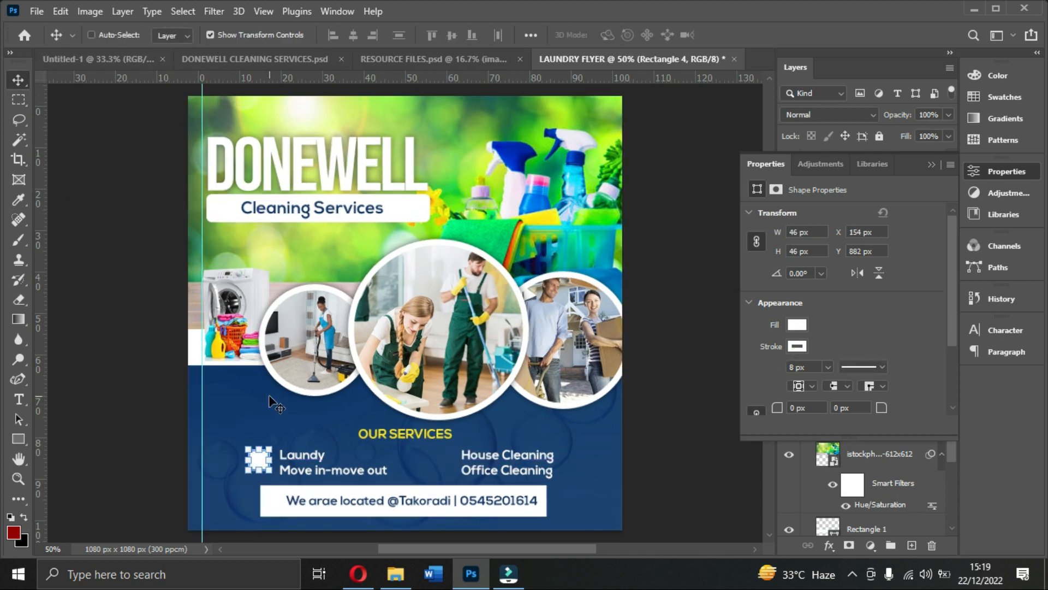
{"action": "key", "text": "ctrl+plus"}
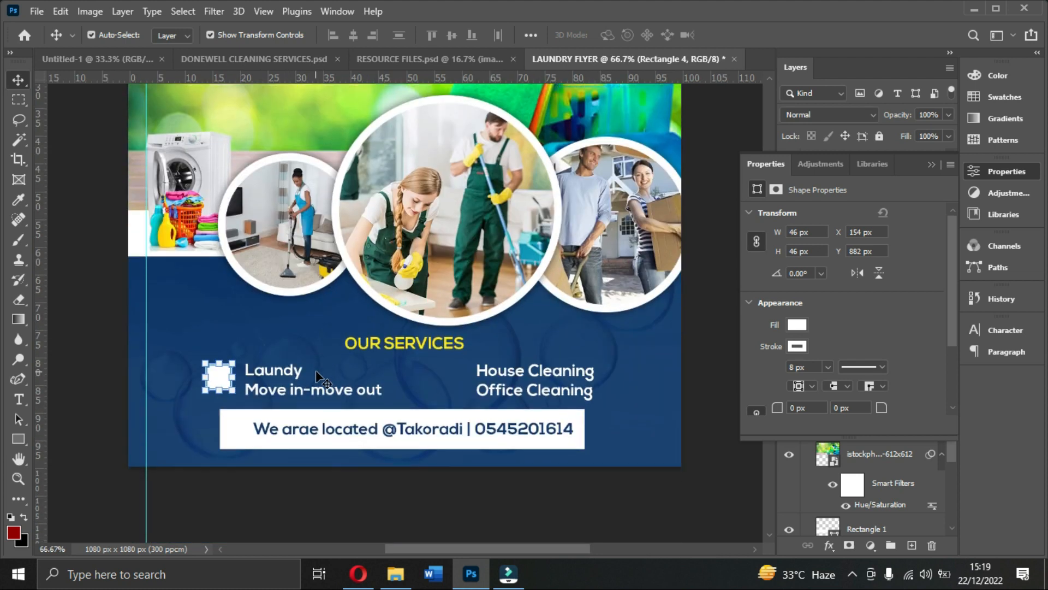
{"action": "key", "text": "ctrl+plus"}
{"action": "key", "text": "ctrl+plus"}
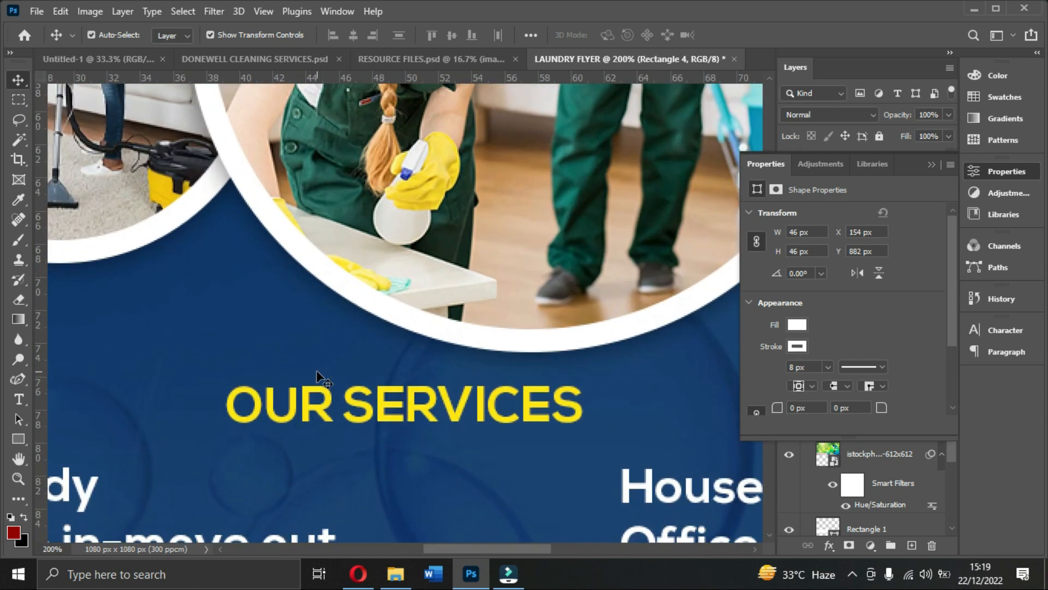
{"action": "left_click_drag", "start_coordinate": [457, 542], "coordinate": [375, 540]}
{"action": "scroll", "coordinate": [375, 540], "scroll_direction": "down", "scroll_amount": 3}
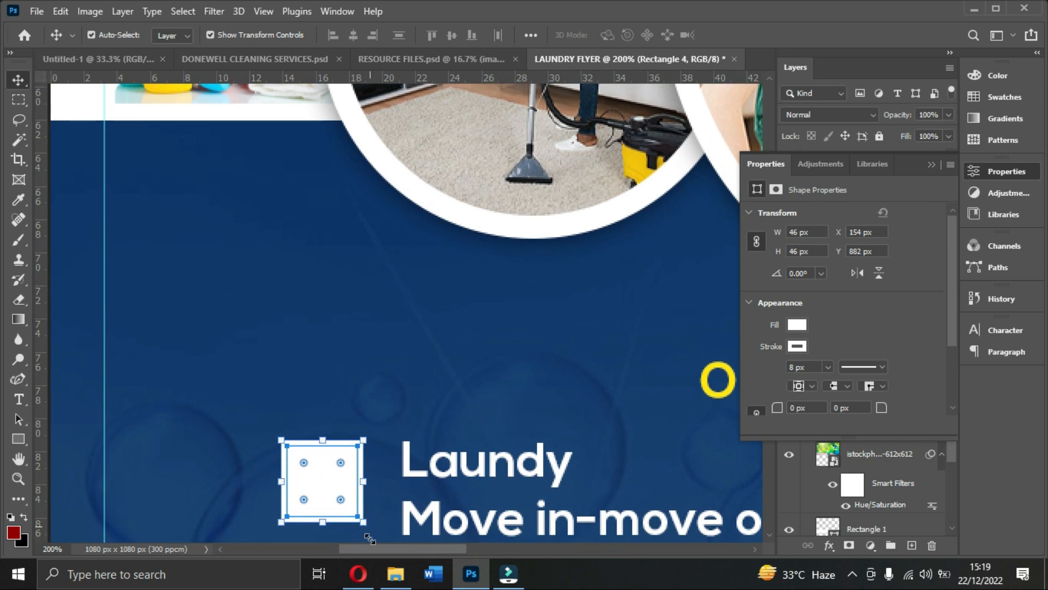
- Scale the white square down to about 21 px beside the Laundy text and remove its stroke
{"action": "scroll", "coordinate": [375, 542], "scroll_direction": "down", "scroll_amount": 2}
{"action": "left_click_drag", "start_coordinate": [280, 375], "coordinate": [324, 333]}
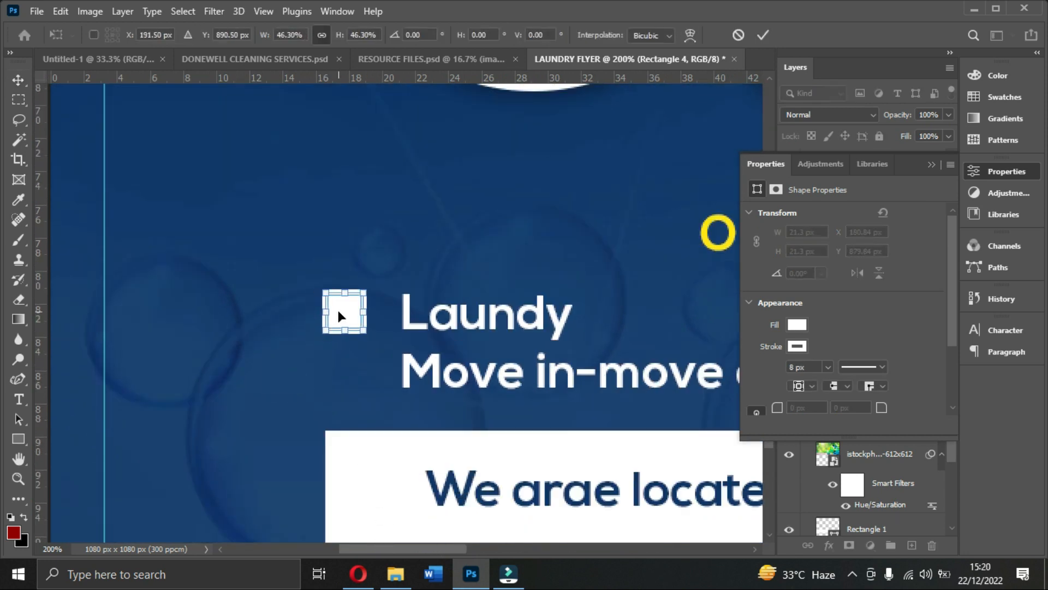
{"action": "key", "text": "Return"}
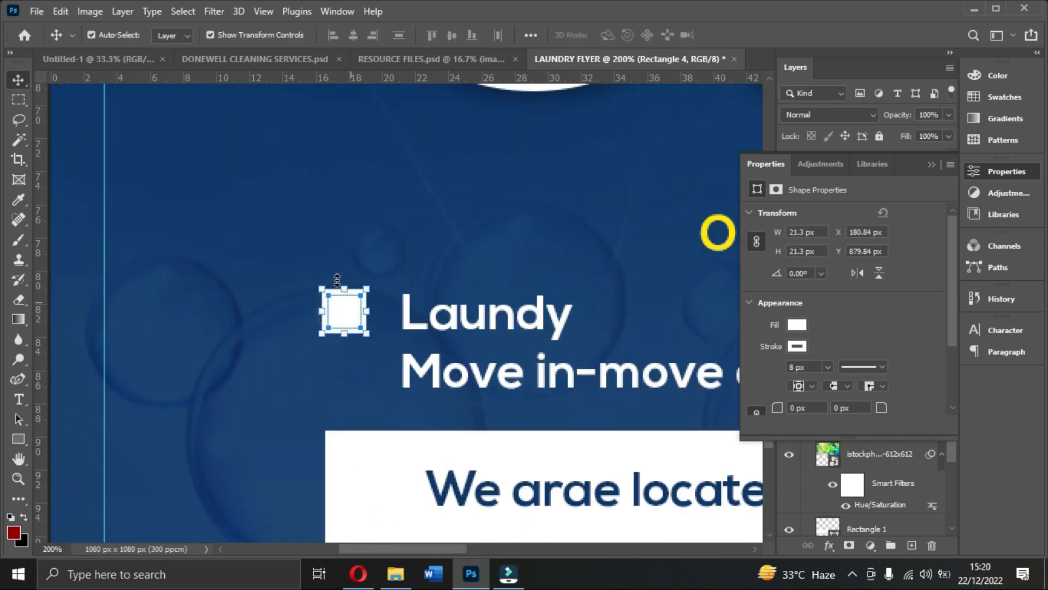
{"action": "left_click", "coordinate": [16, 440]}
{"action": "left_click", "coordinate": [229, 34]}
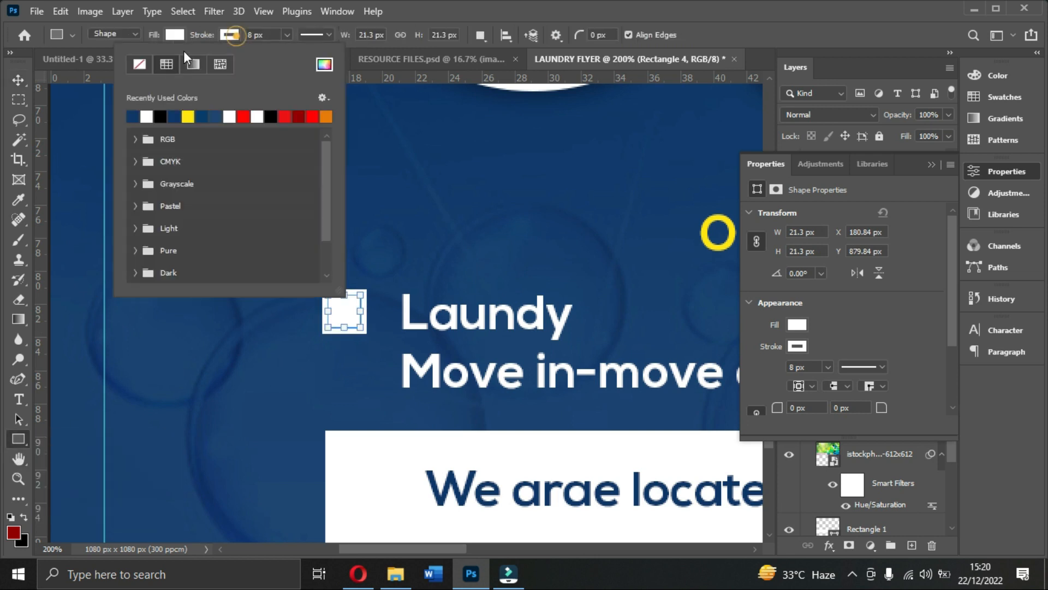
{"action": "left_click", "coordinate": [140, 67]}
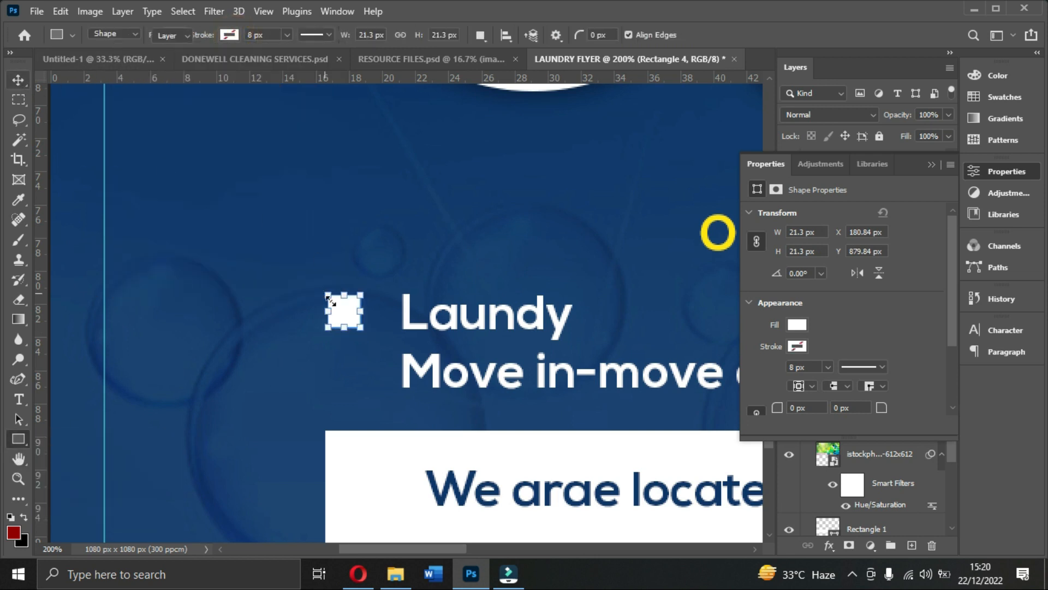
- Shrink the square to about 11.5 by 11.5 px and place it as a bullet directly before the word Laundy
{"action": "key", "text": "v"}
{"action": "key", "text": "ctrl+t"}
{"action": "mouse_move", "coordinate": [328, 296]}
{"action": "left_mouse_down"}
{"action": "mouse_move", "coordinate": [355, 305]}
{"action": "mouse_move", "coordinate": [344, 302]}
{"action": "left_mouse_up"}
{"action": "left_click", "coordinate": [763, 35]}
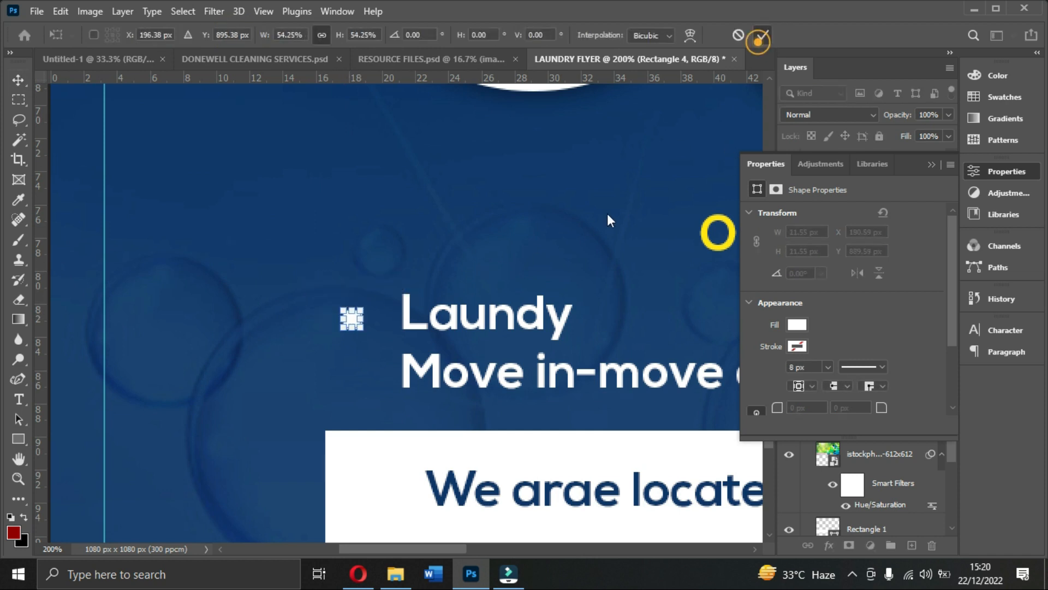
{"action": "left_click", "coordinate": [412, 259]}
{"action": "left_click_drag", "start_coordinate": [353, 319], "coordinate": [380, 315]}
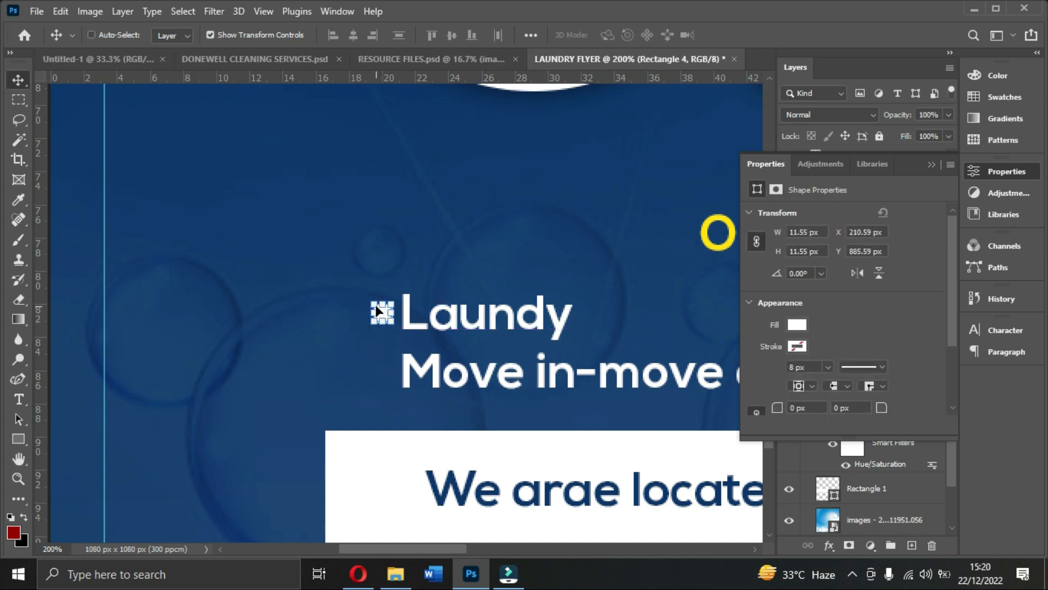
- Duplicate the bullet square and place the copy straight below, in front of Move in-move out
{"action": "key", "text": "ctrl+j"}
{"action": "left_click", "coordinate": [337, 374]}
{"action": "left_click_drag", "start_coordinate": [382, 314], "coordinate": [382, 363]}
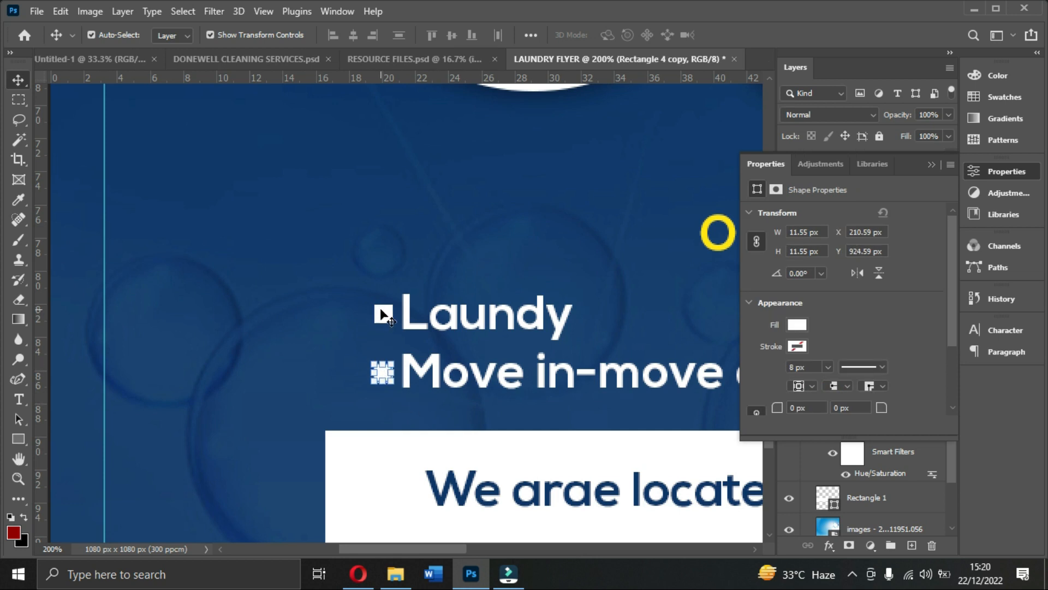
{"action": "left_click", "coordinate": [383, 313]}
{"action": "left_click", "coordinate": [382, 373]}
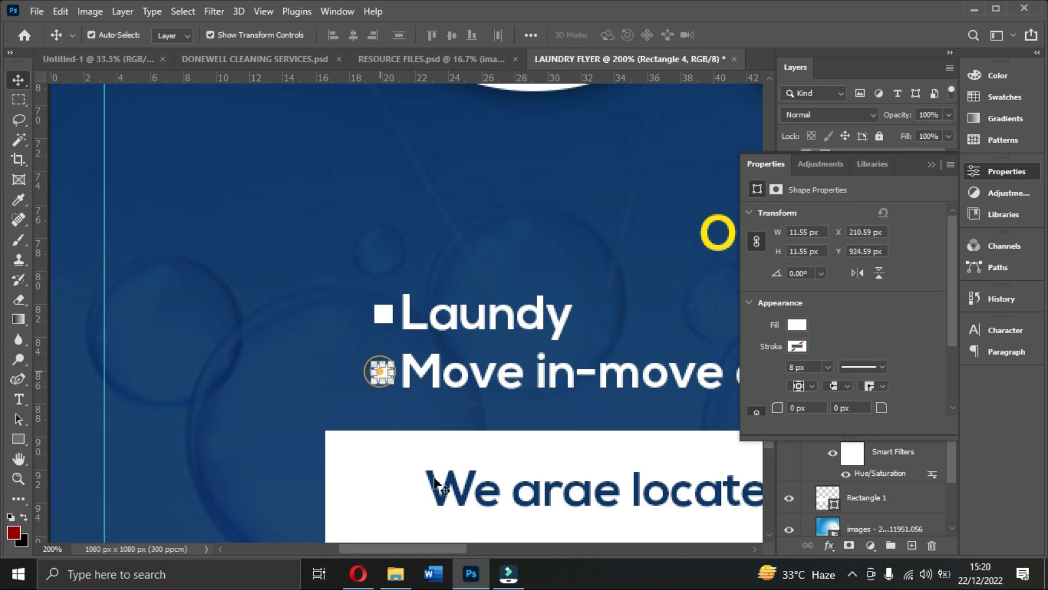
- Try to move both bullet squares across to the House Cleaning and Office Cleaning lines and nudge them closer to the text
{"action": "left_click_drag", "start_coordinate": [405, 546], "coordinate": [435, 544]}
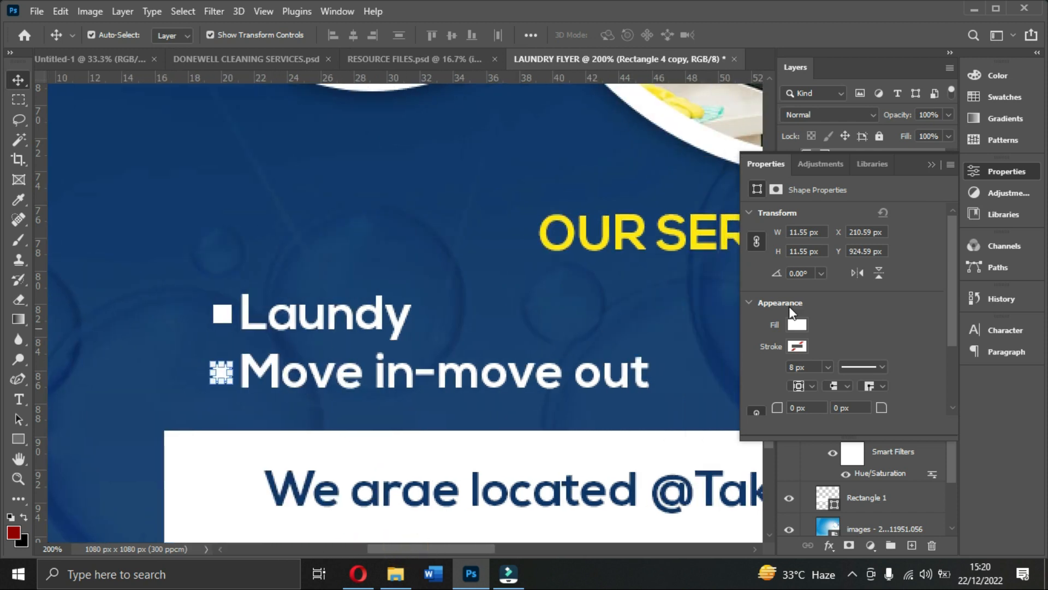
{"action": "left_click", "coordinate": [930, 165]}
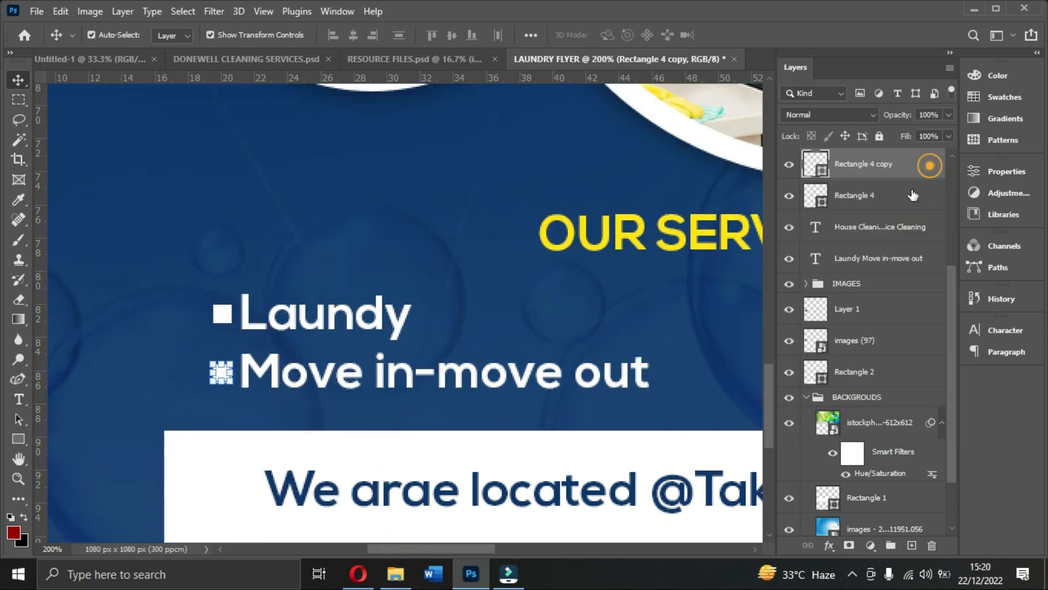
{"action": "left_click", "coordinate": [874, 196], "text": "shift"}
{"action": "key", "text": "ctrl+t"}
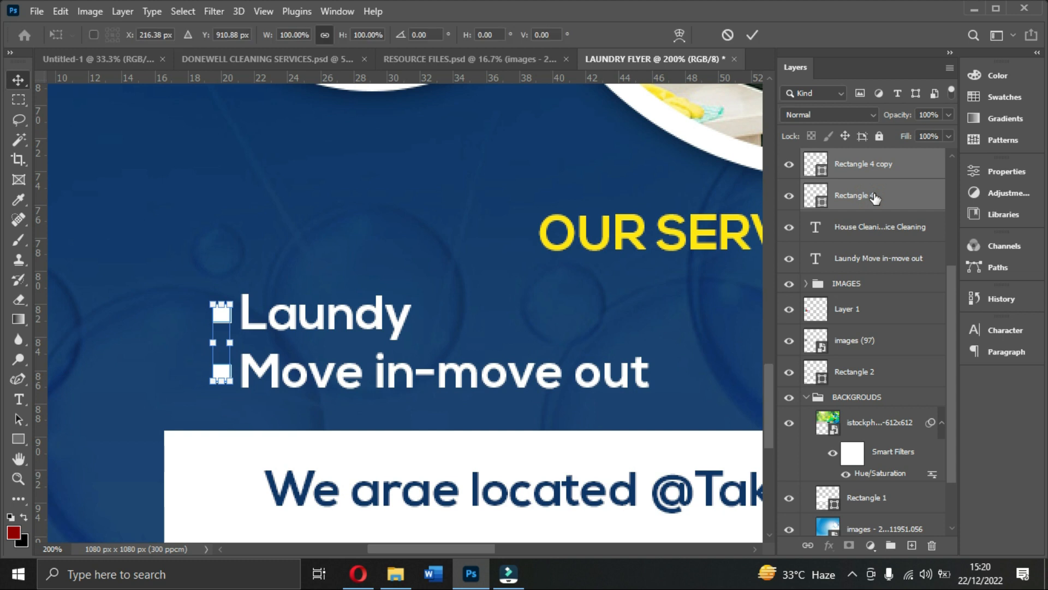
{"action": "left_click_drag", "start_coordinate": [230, 365], "coordinate": [716, 372]}
{"action": "left_click_drag", "start_coordinate": [450, 553], "coordinate": [526, 551]}
{"action": "left_click_drag", "start_coordinate": [298, 378], "coordinate": [500, 354]}
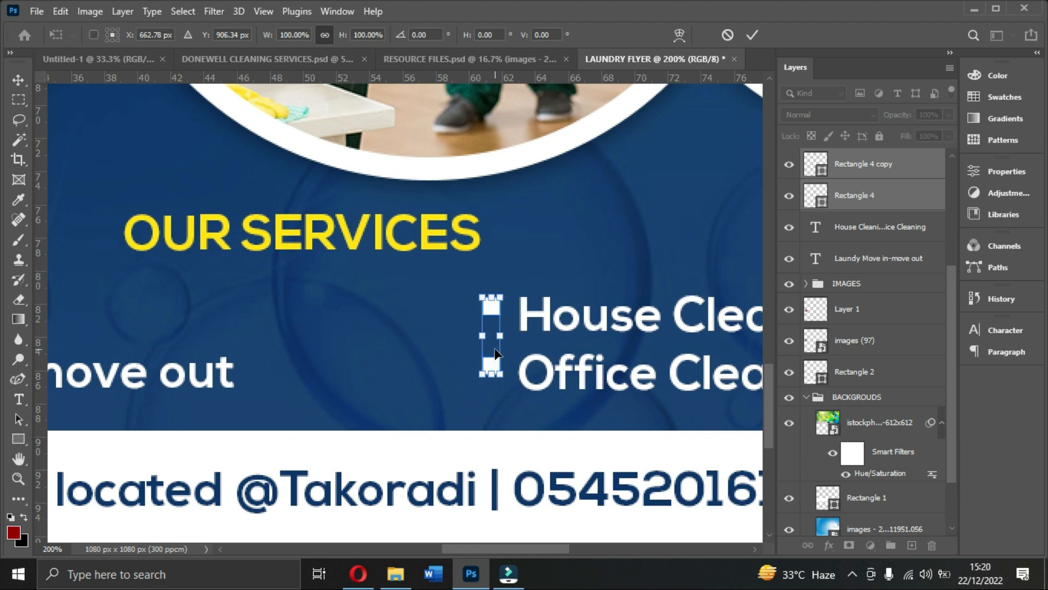
{"action": "left_click_drag", "start_coordinate": [490, 346], "coordinate": [493, 358]}
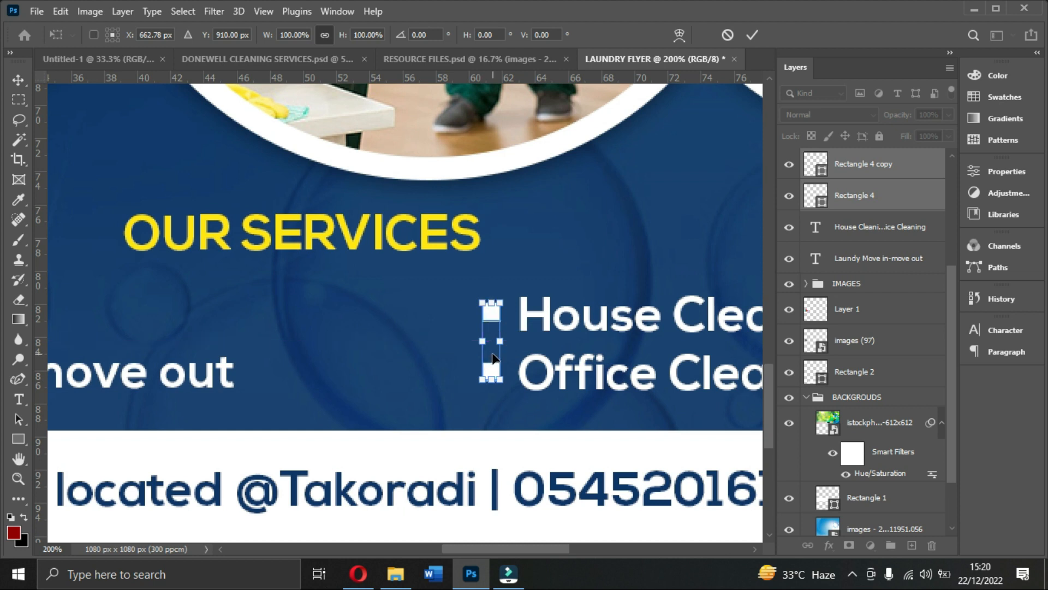
{"action": "key", "text": "Return"}
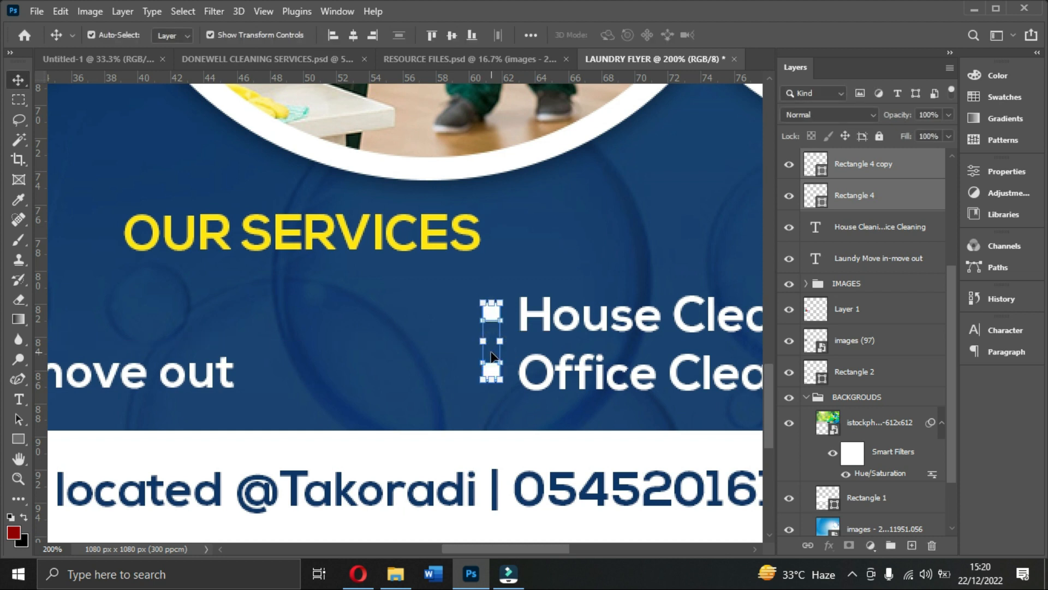
{"action": "key", "text": "Right"}
{"action": "key", "text": "Right"}
{"action": "key", "text": "Right"}
{"action": "key", "text": "Right"}
{"action": "key", "text": "Right"}
{"action": "key", "text": "Right"}
{"action": "key", "text": "Right"}
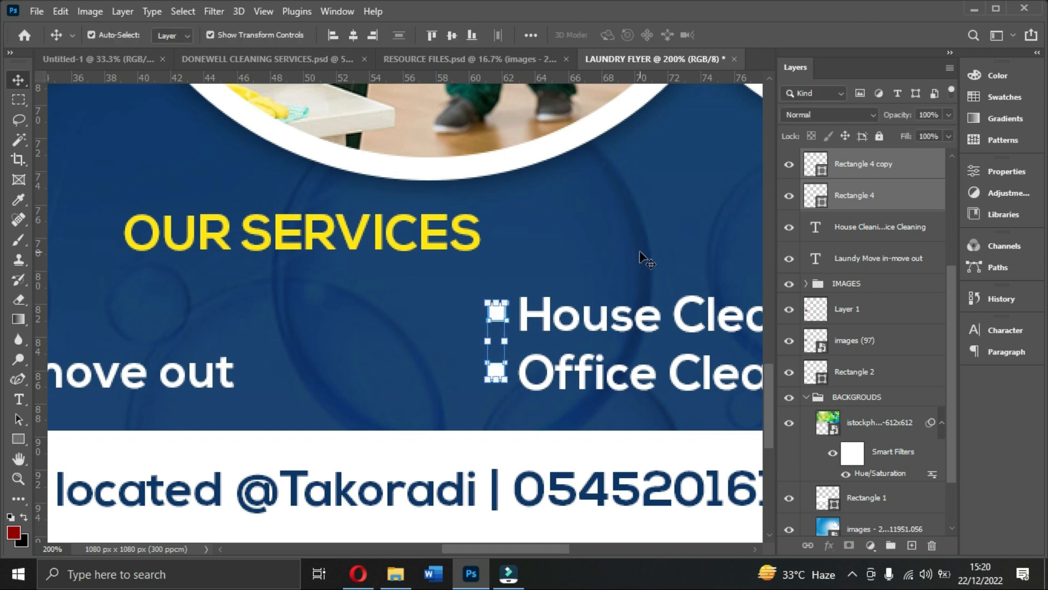
- Undo the move of the two bullet squares to the House Cleaning list
{"action": "key", "text": "ctrl+0"}
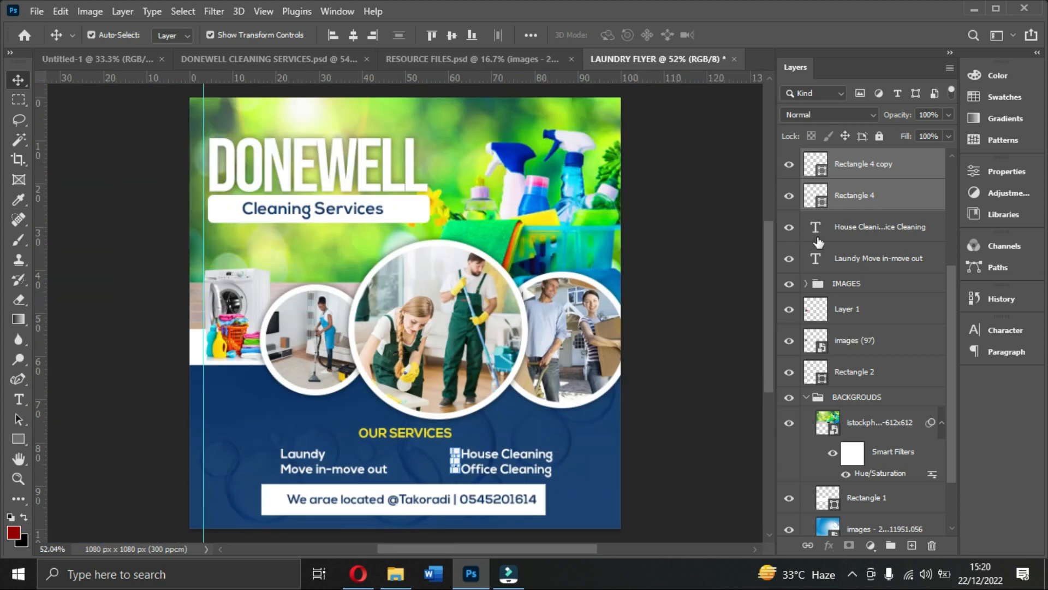
{"action": "scroll", "coordinate": [829, 275], "scroll_direction": "up", "scroll_amount": 4}
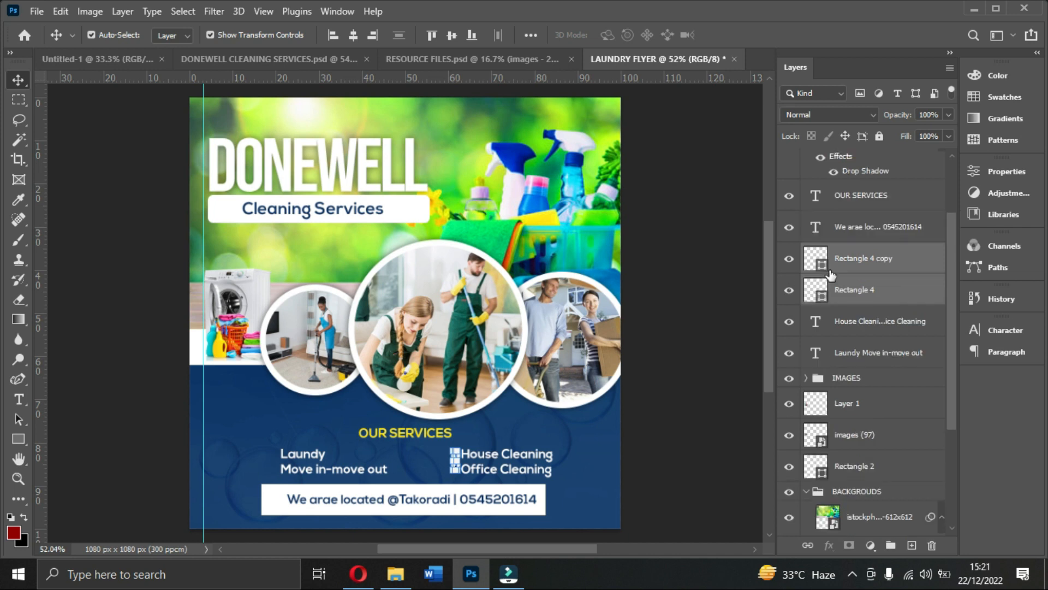
{"action": "scroll", "coordinate": [833, 276], "scroll_direction": "down", "scroll_amount": 3}
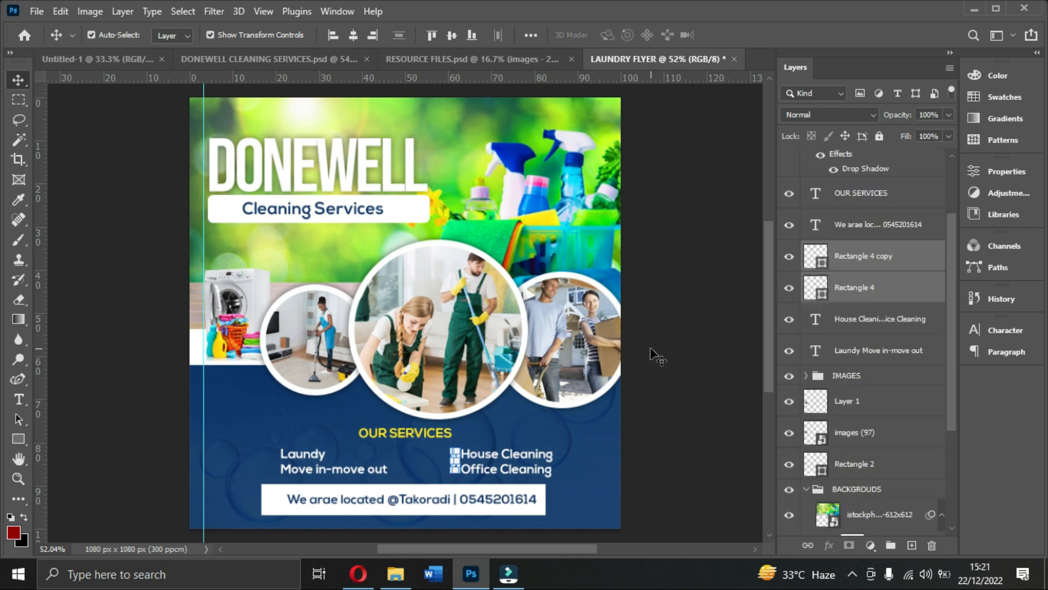
{"action": "key", "text": "Left"}
{"action": "key", "text": "Left"}
{"action": "key", "text": "Left"}
{"action": "key", "text": "Left"}
{"action": "key", "text": "Left"}
{"action": "key", "text": "ctrl+z"}
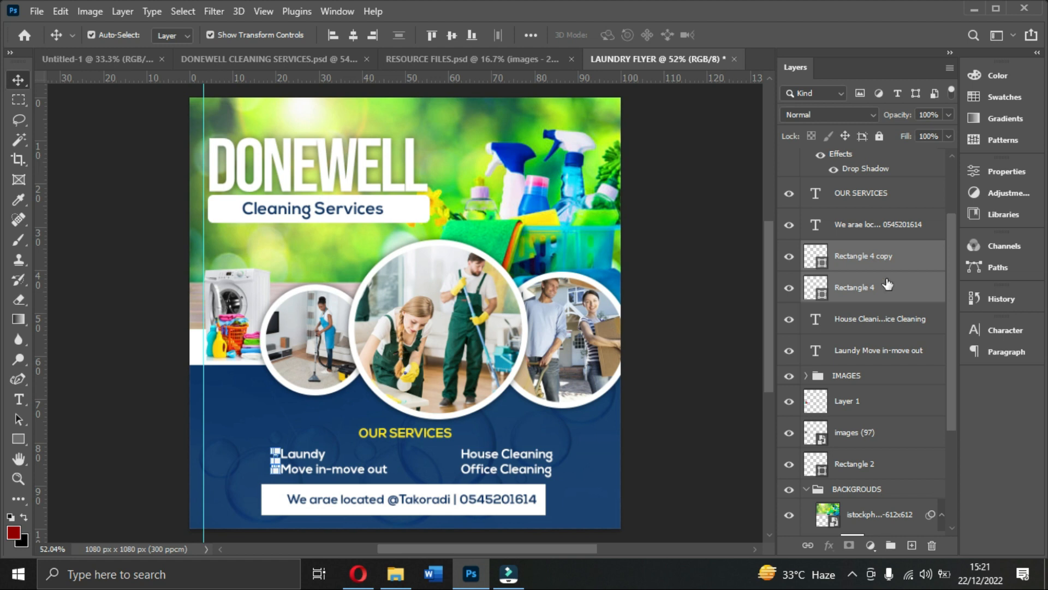
{"action": "key", "text": "ctrl+j"}
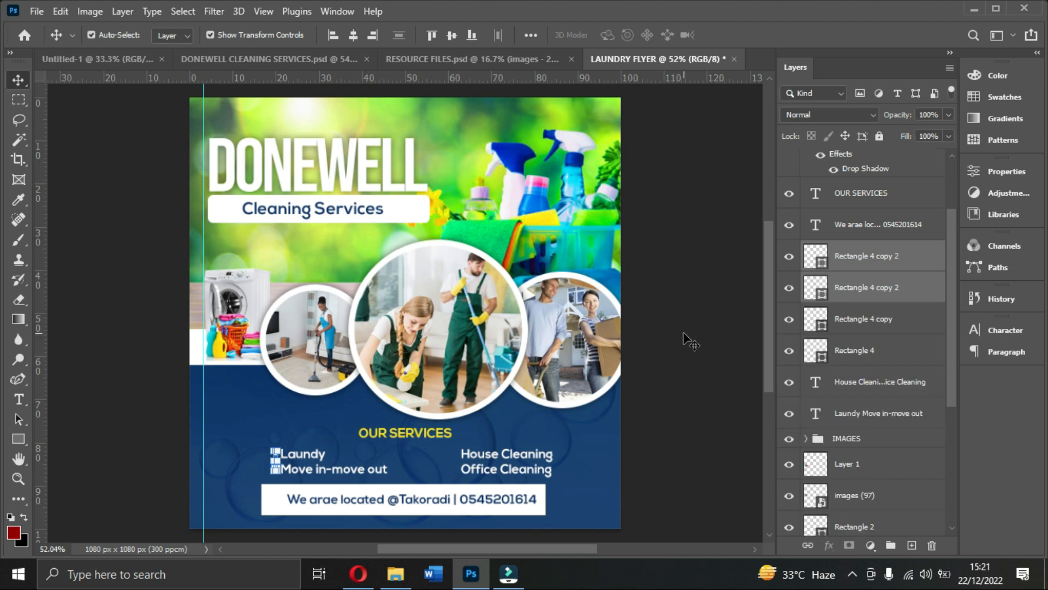
{"action": "key", "text": "ctrl+t"}
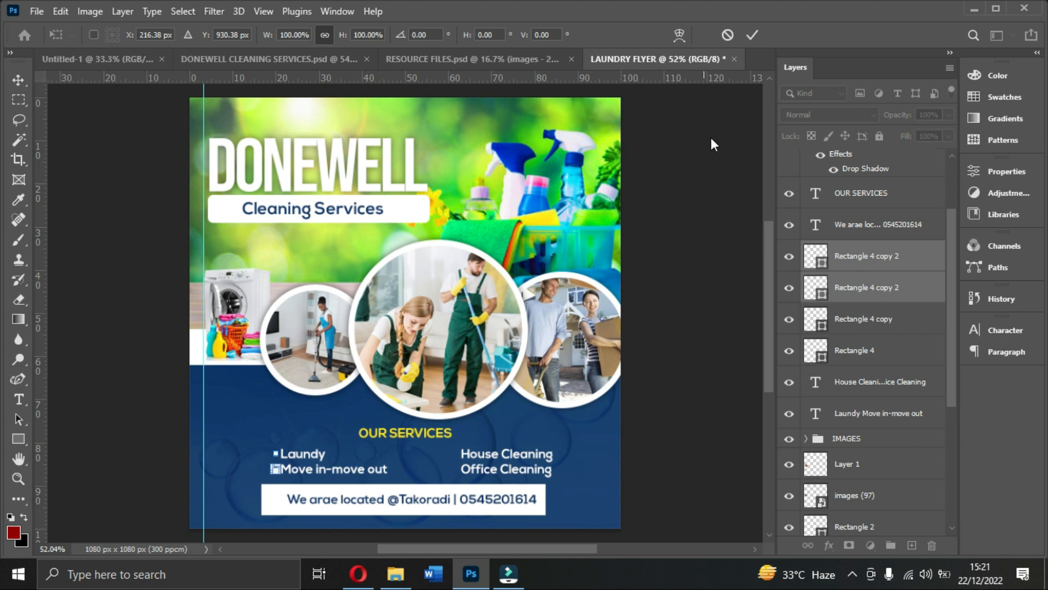
{"action": "left_click", "coordinate": [751, 36]}
{"action": "key", "text": "Delete"}
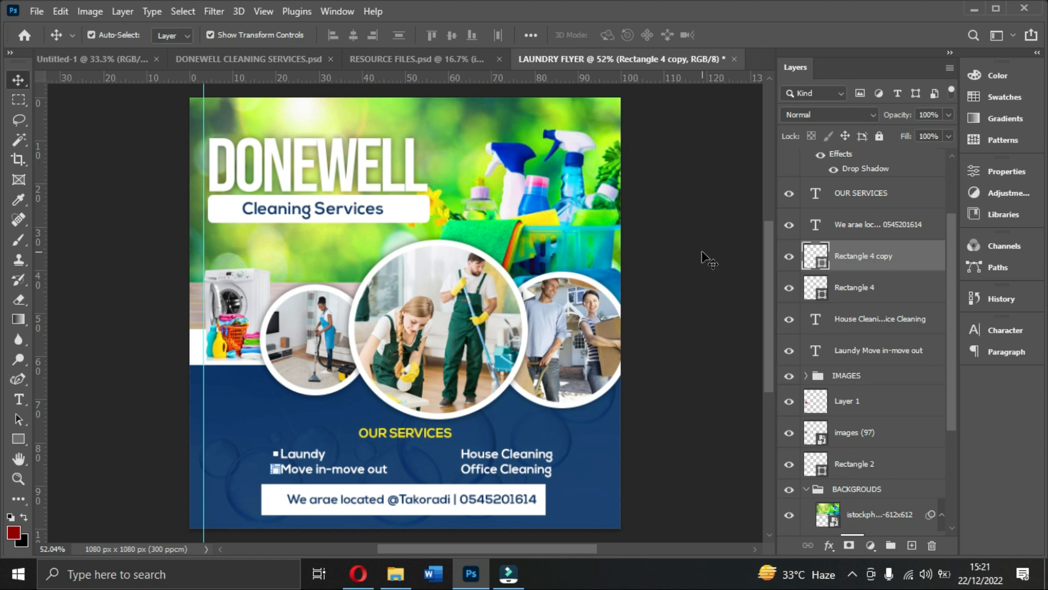
{"action": "left_click", "coordinate": [672, 331]}
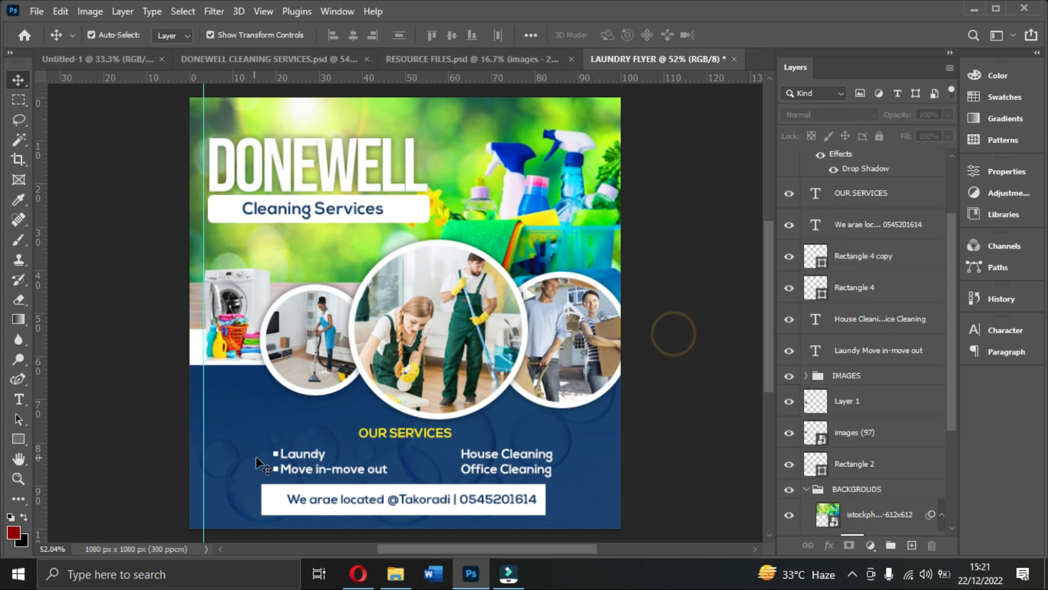
- Duplicate the two bullet squares beside the Laundy list and place the copies in front of House Cleaning and Office Cleaning
{"action": "left_click", "coordinate": [279, 456]}
{"action": "left_click", "coordinate": [276, 453]}
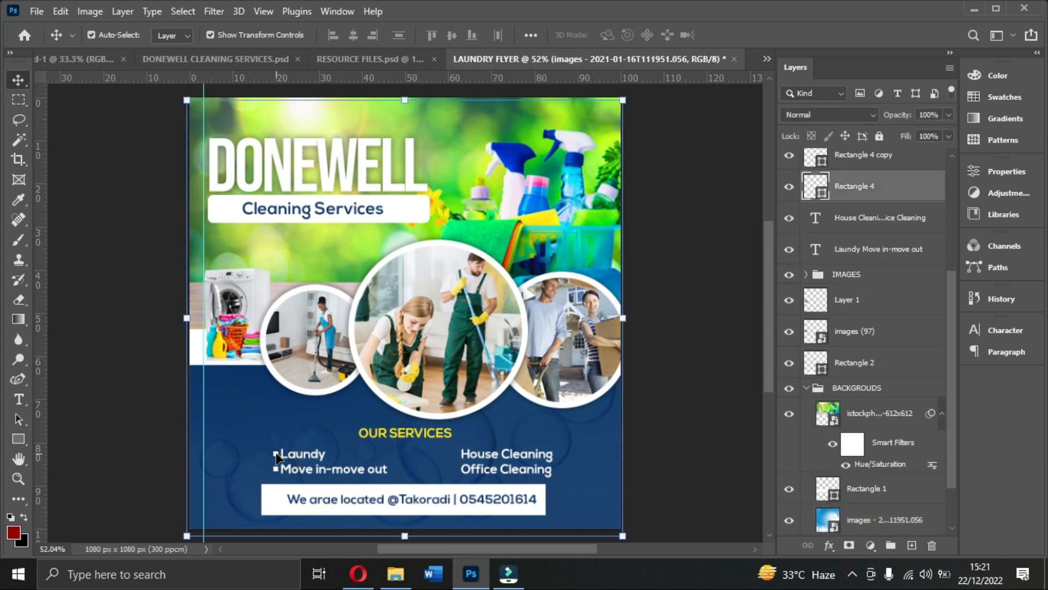
{"action": "scroll", "coordinate": [863, 185], "scroll_direction": "up", "scroll_amount": 3}
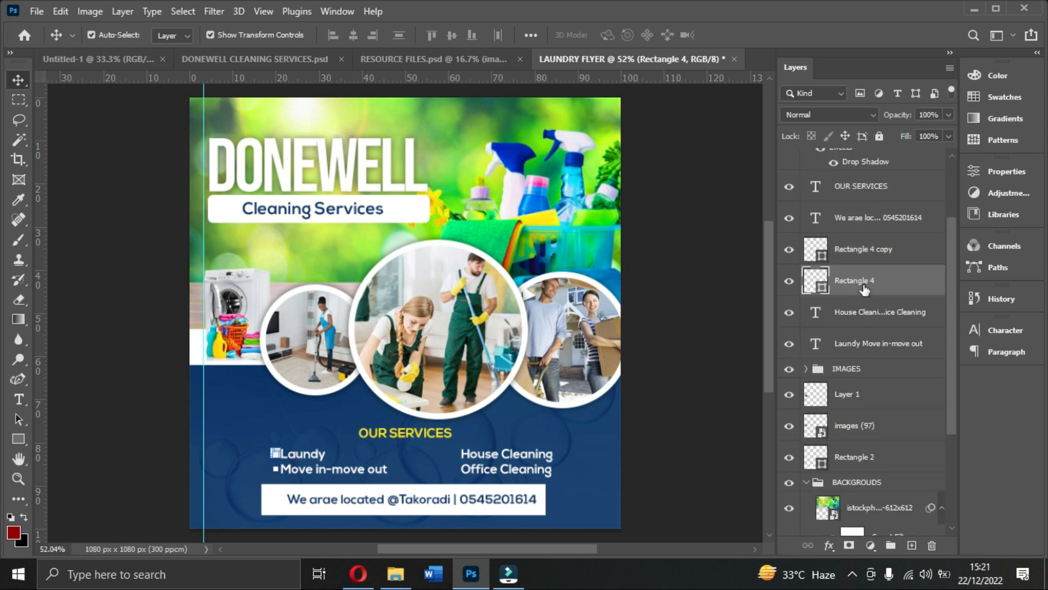
{"action": "left_click", "coordinate": [877, 254], "text": "shift"}
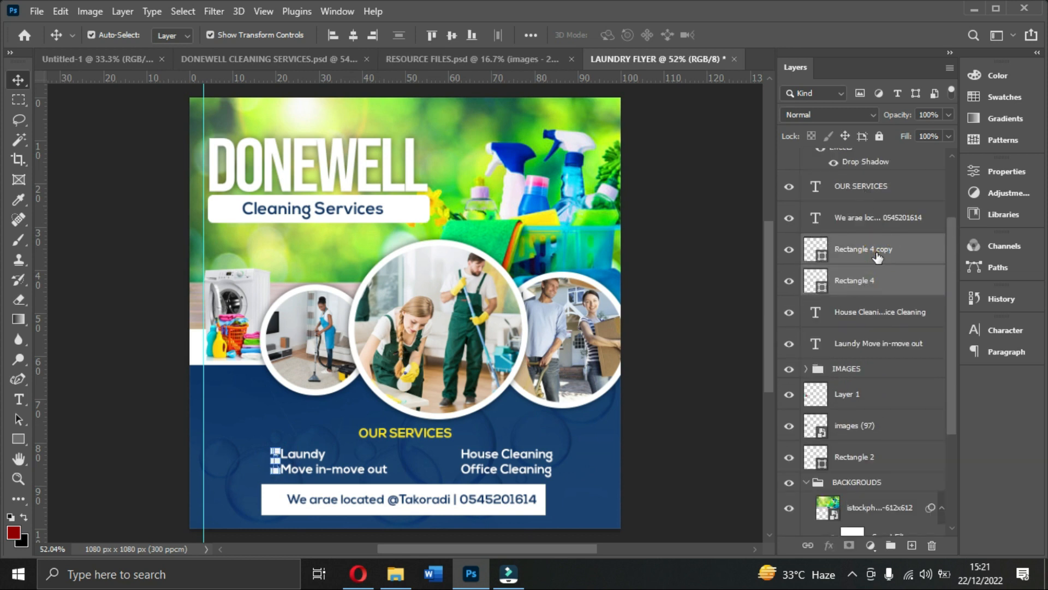
{"action": "key", "text": "ctrl+j"}
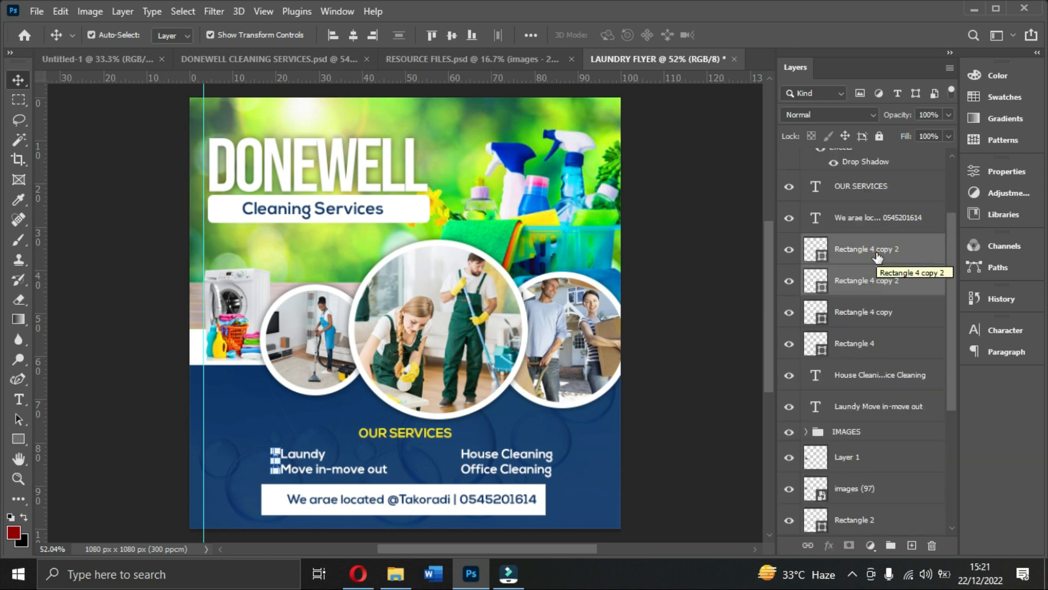
{"action": "key", "text": "ctrl+t"}
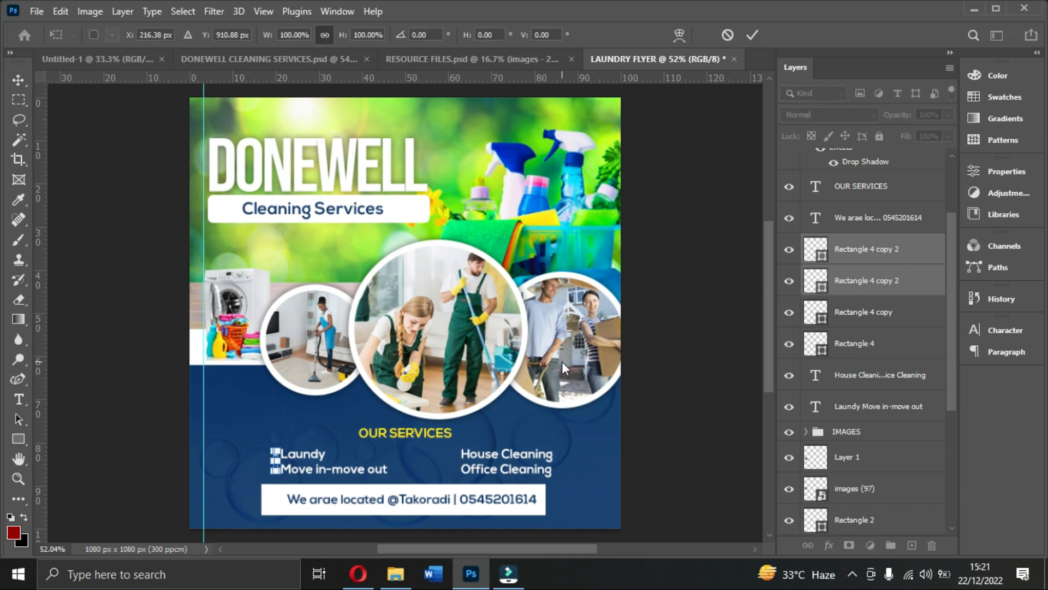
{"action": "key", "text": "ctrl+plus"}
{"action": "key", "text": "ctrl+plus"}
{"action": "scroll", "coordinate": [555, 371], "scroll_direction": "down", "scroll_amount": 5}
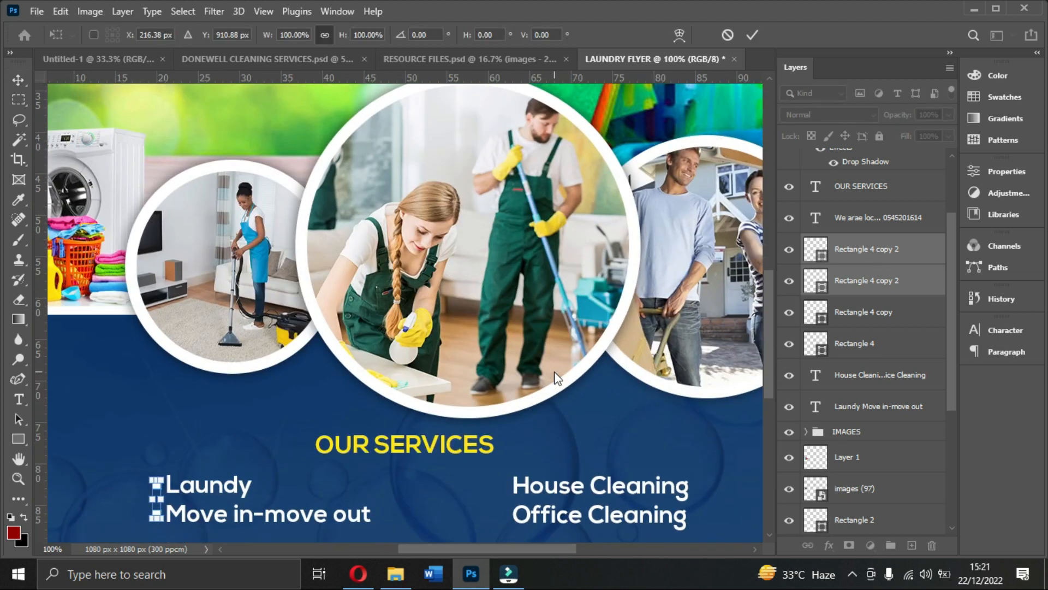
{"action": "left_click_drag", "start_coordinate": [159, 373], "coordinate": [503, 372]}
{"action": "key", "text": "Return"}
- Move the House Cleaning and Office Cleaning text slightly down to line up with its bullets, and nudge the Laundy list's bullets slightly left
{"action": "left_click", "coordinate": [620, 325]}
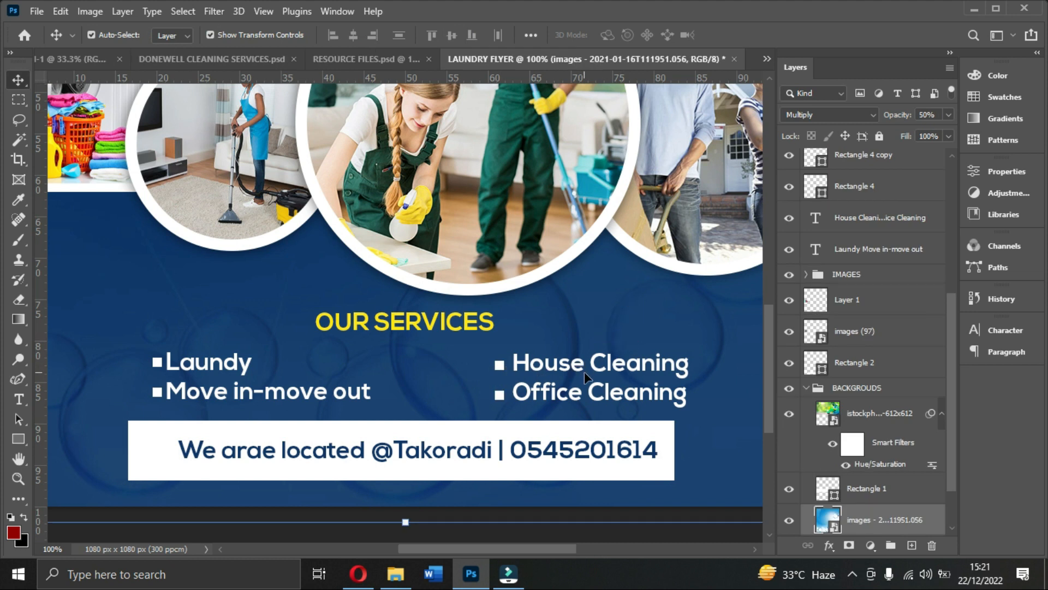
{"action": "left_click_drag", "start_coordinate": [603, 378], "coordinate": [611, 380]}
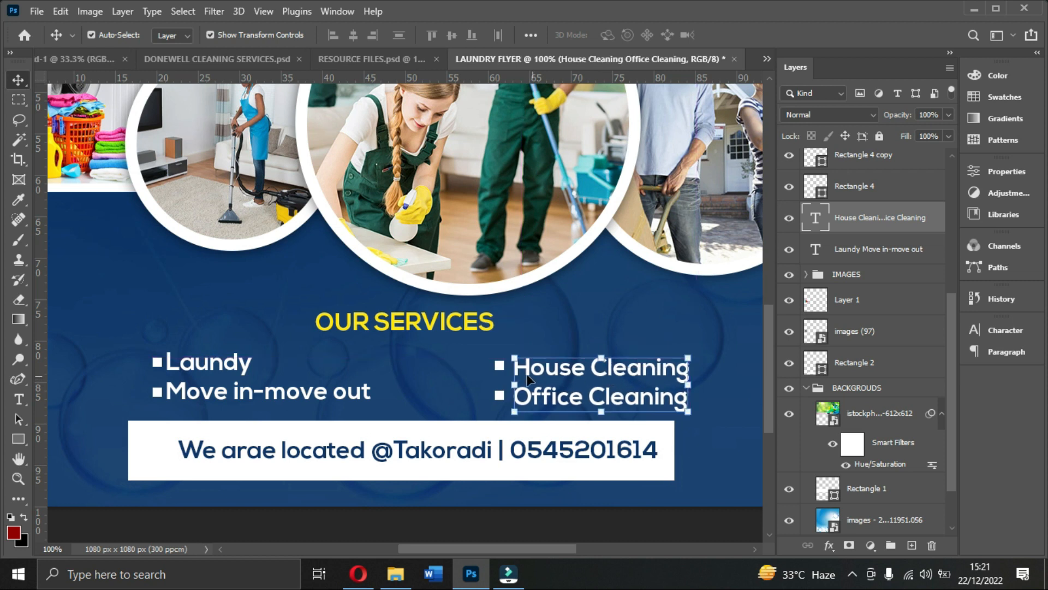
{"action": "left_click", "coordinate": [161, 367]}
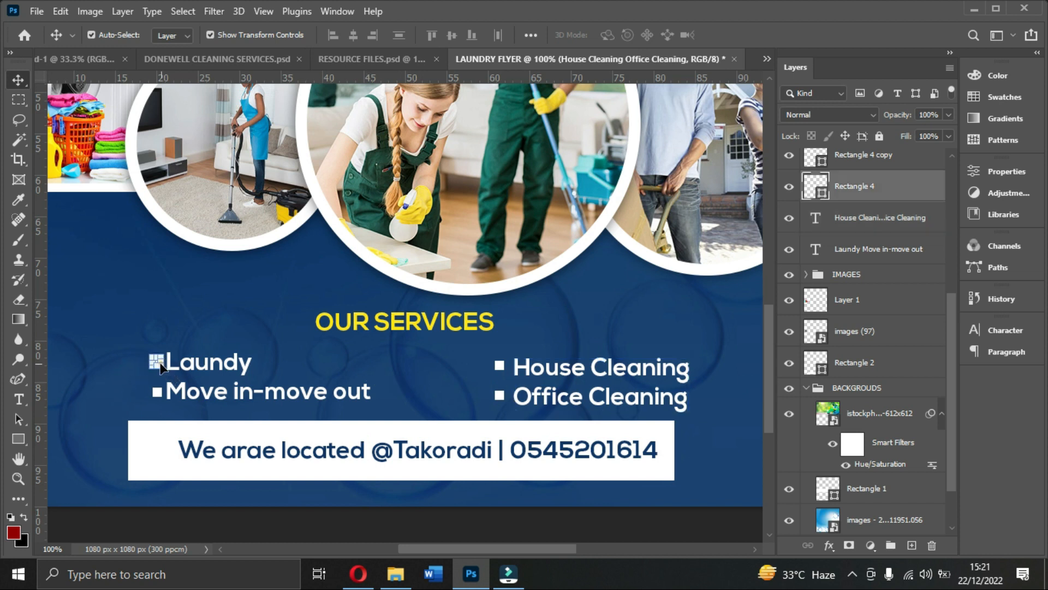
{"action": "left_click", "coordinate": [864, 159], "text": "shift"}
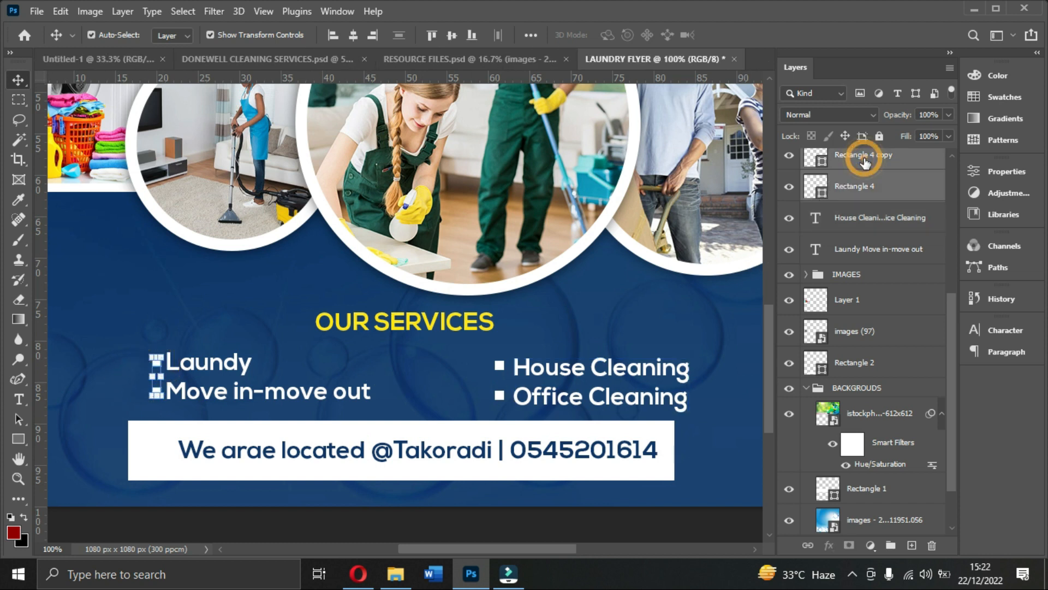
{"action": "key", "text": "Left"}
{"action": "key", "text": "Left"}
{"action": "key", "text": "Left"}
{"action": "key", "text": "Left"}
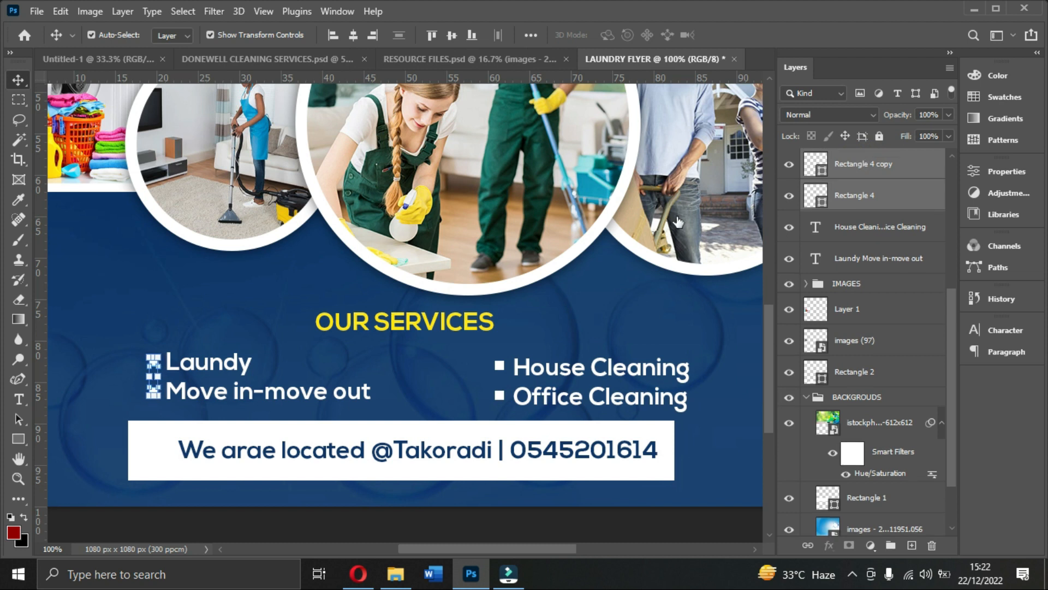
{"action": "key", "text": "ctrl+0"}
{"action": "left_click", "coordinate": [692, 426]}
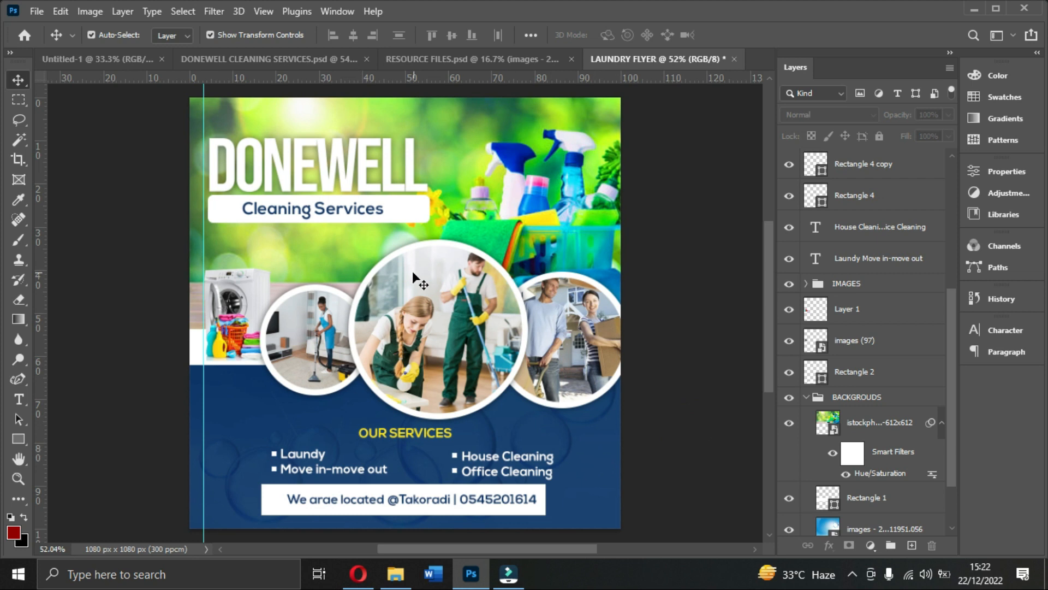
- Shift the green cleaning-supplies background photo slightly up and to the left behind the title
{"action": "left_click", "coordinate": [472, 299]}
{"action": "left_click", "coordinate": [548, 178]}
{"action": "left_click_drag", "start_coordinate": [553, 179], "coordinate": [598, 202]}
{"action": "left_click", "coordinate": [693, 396]}
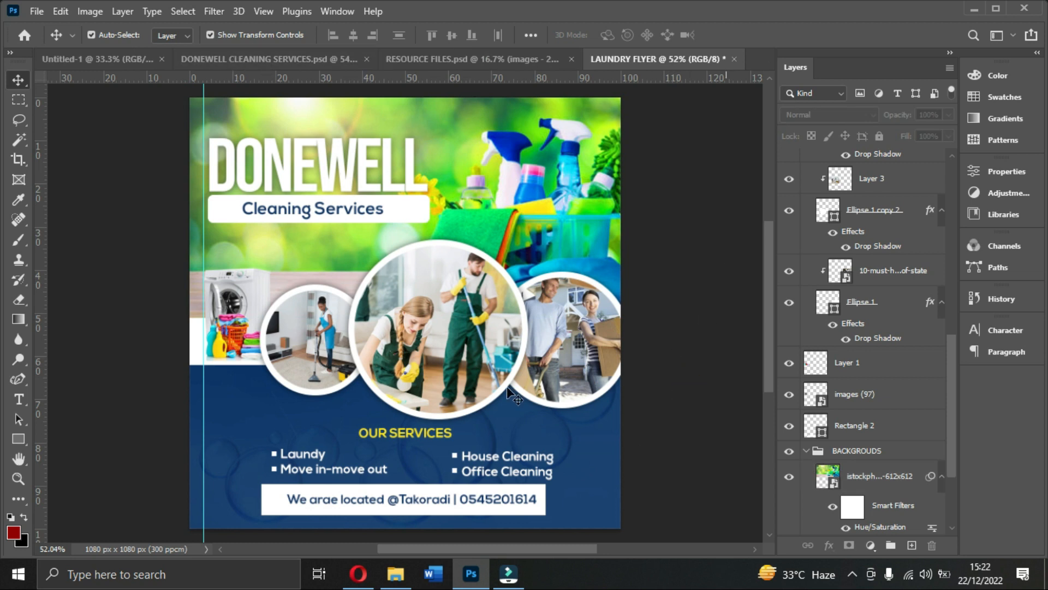
- Align the Laundy and House Cleaning text blocks to each other by their vertical centres and bottom edges
{"action": "scroll", "coordinate": [372, 364], "scroll_direction": "down", "scroll_amount": 2}
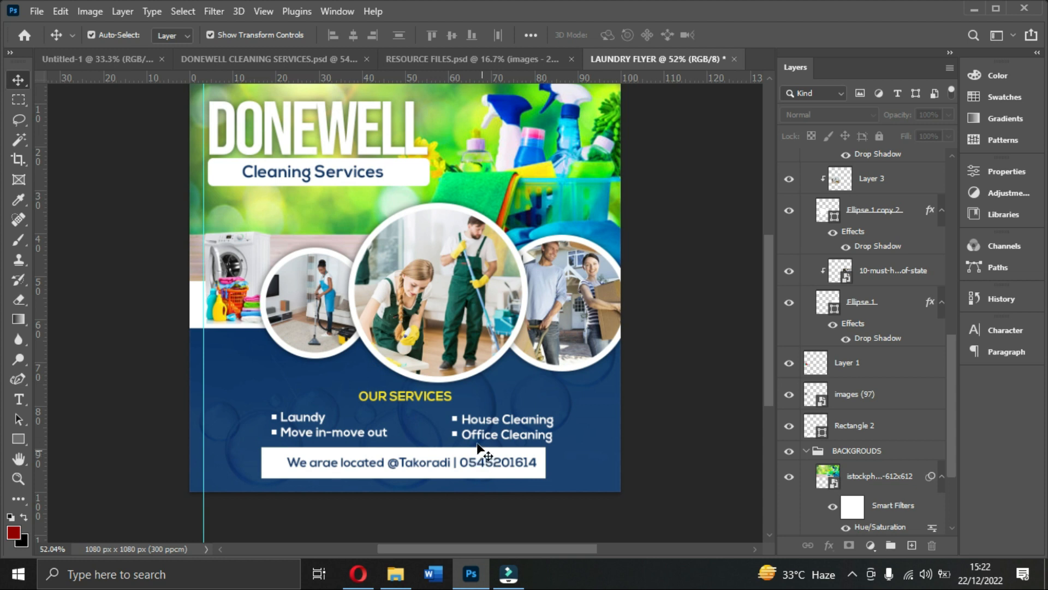
{"action": "left_click", "coordinate": [365, 432]}
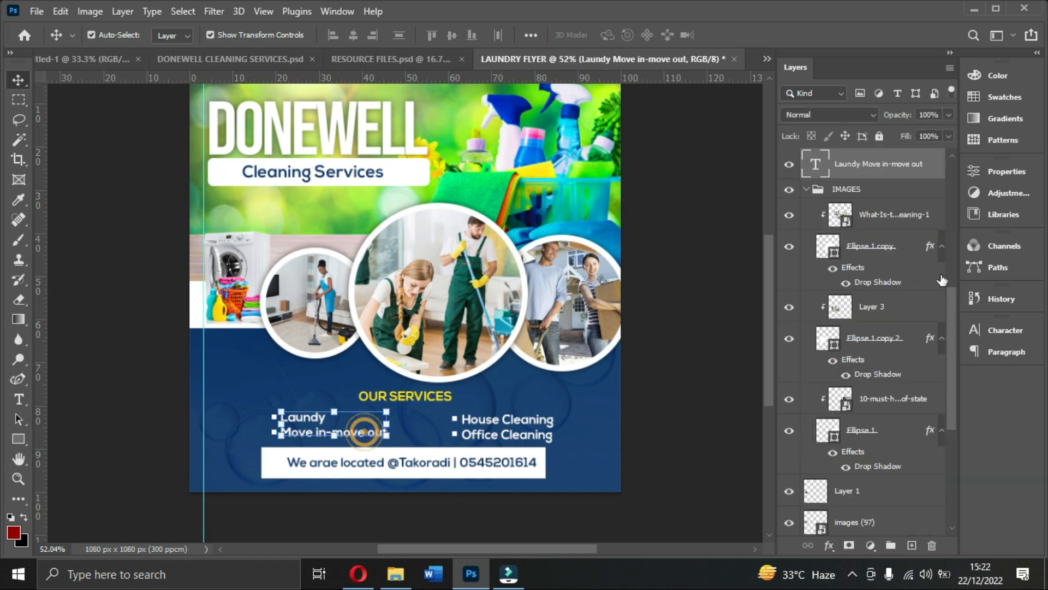
{"action": "scroll", "coordinate": [862, 202], "scroll_direction": "up", "scroll_amount": 3}
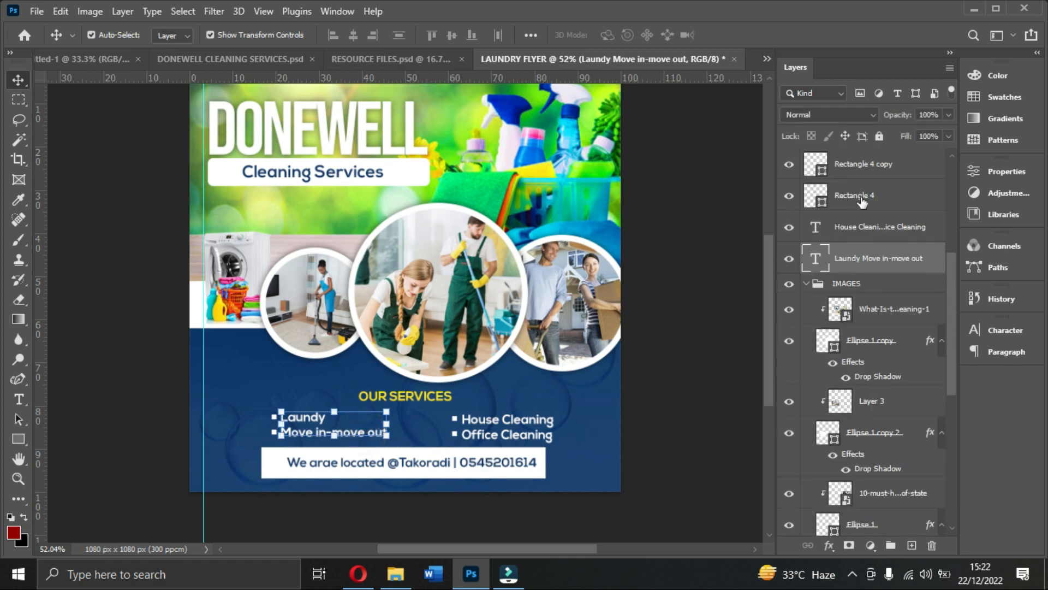
{"action": "left_click", "coordinate": [865, 234], "text": "ctrl"}
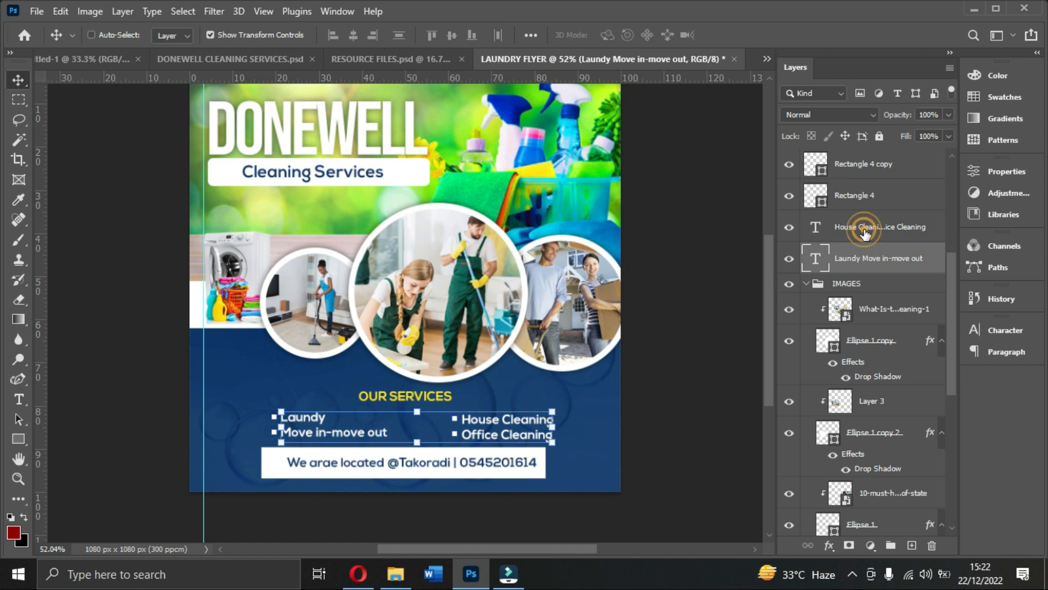
{"action": "left_click", "coordinate": [457, 37]}
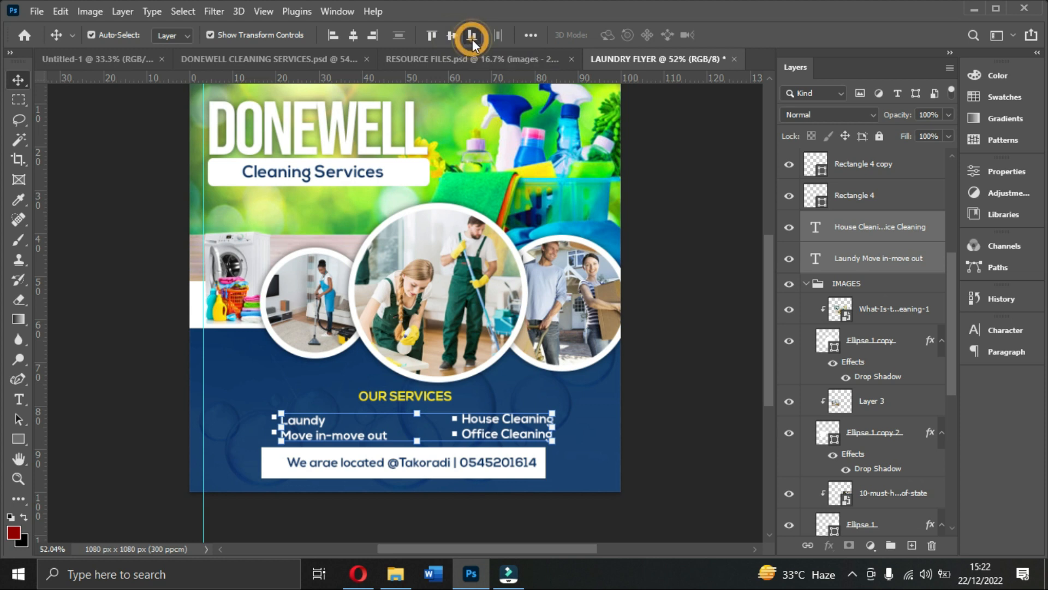
{"action": "left_click", "coordinate": [473, 39]}
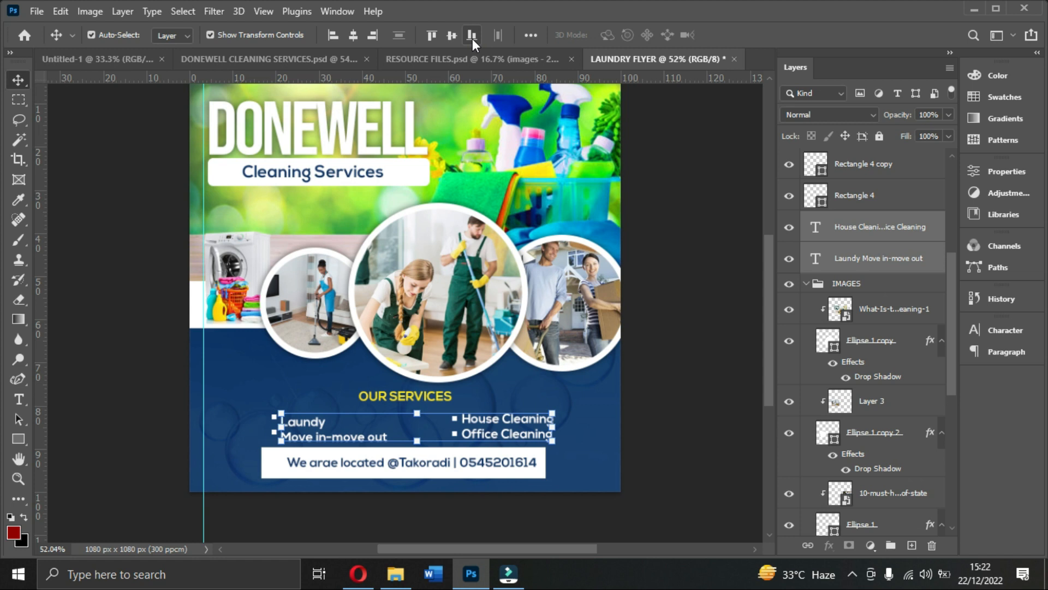
- Move the Laundy and Move in-move out text slightly up and right to line up with its bullets
{"action": "left_click", "coordinate": [710, 387]}
{"action": "left_click_drag", "start_coordinate": [315, 437], "coordinate": [316, 426]}
{"action": "left_click", "coordinate": [627, 424]}
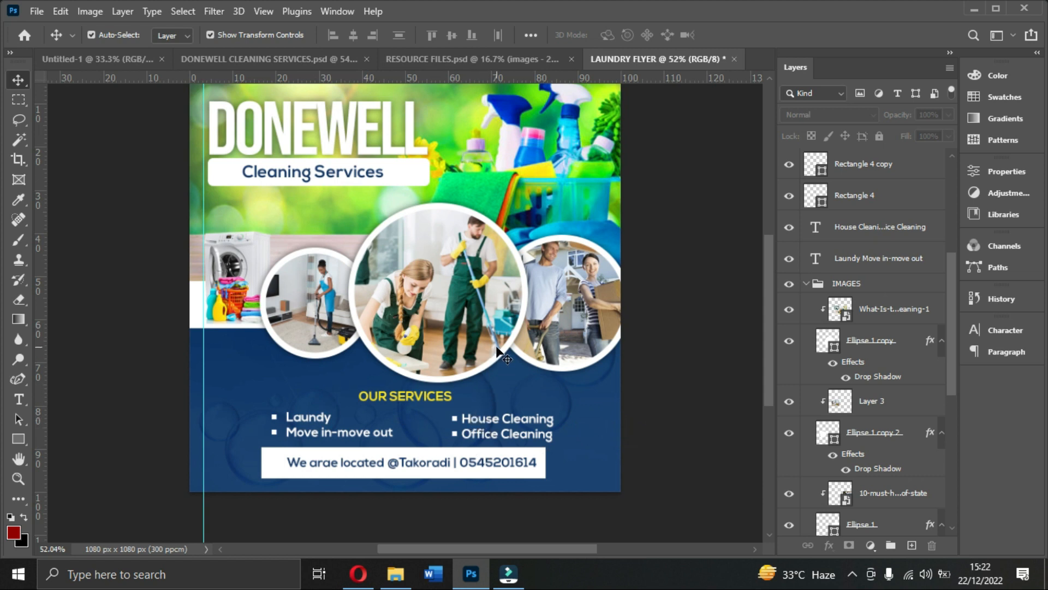
{"action": "scroll", "coordinate": [541, 398], "scroll_direction": "up", "scroll_amount": 2}
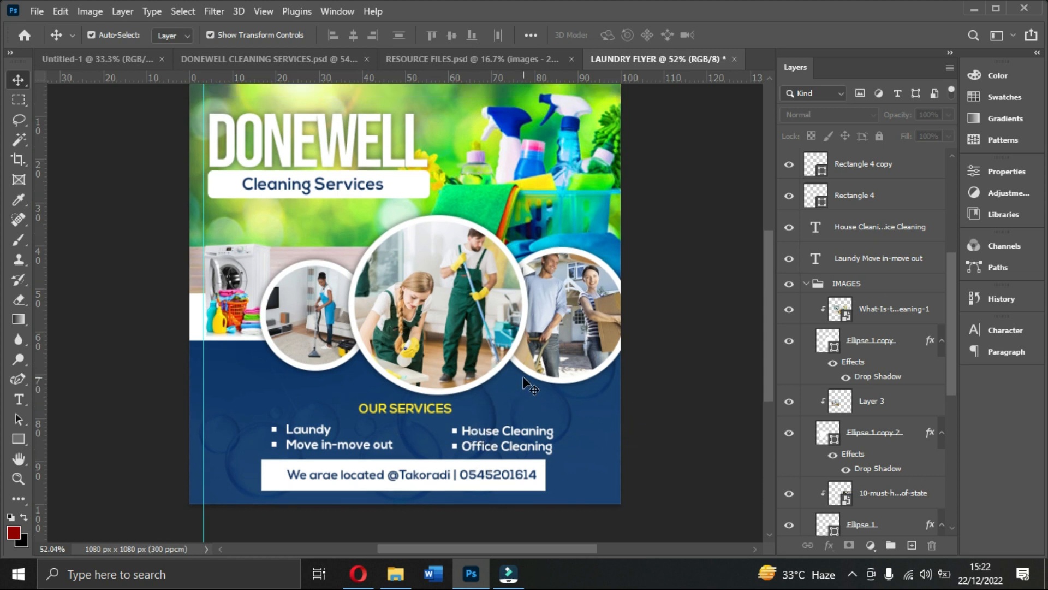
{"action": "left_click", "coordinate": [566, 428]}
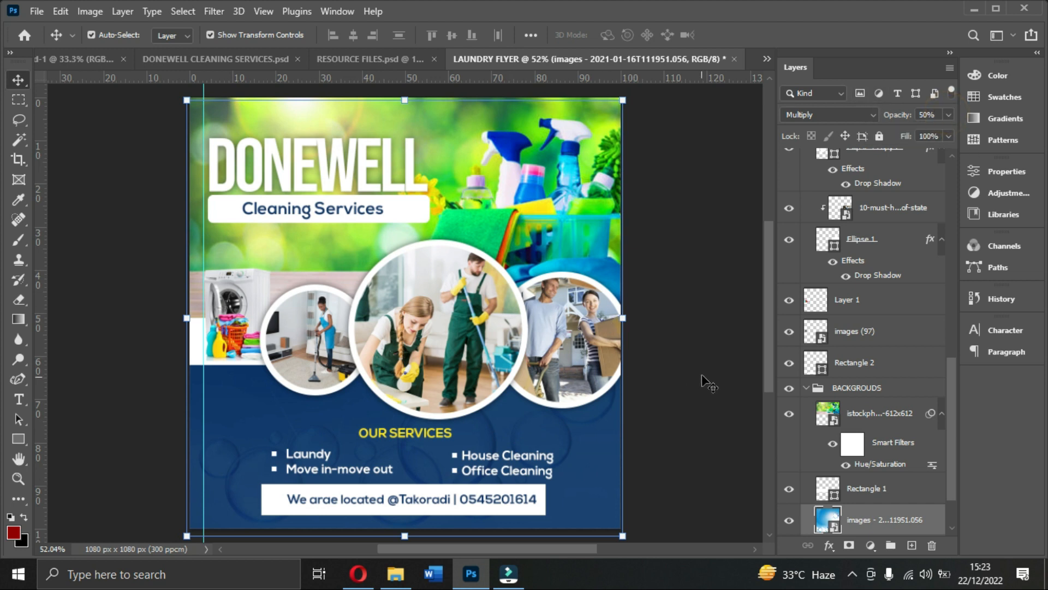
{"action": "left_click", "coordinate": [806, 389]}
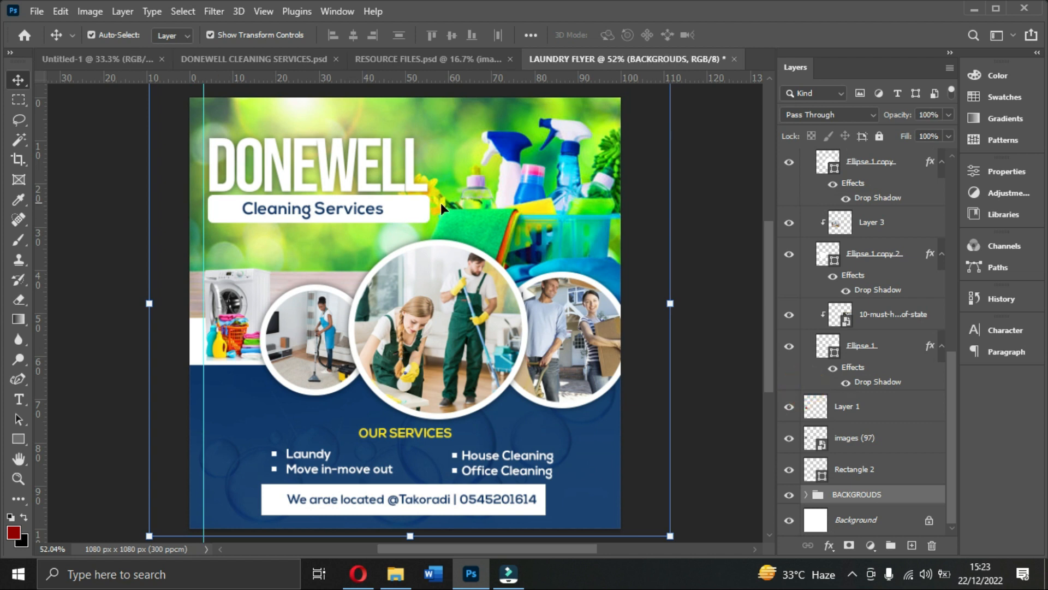
{"action": "left_click", "coordinate": [338, 156]}
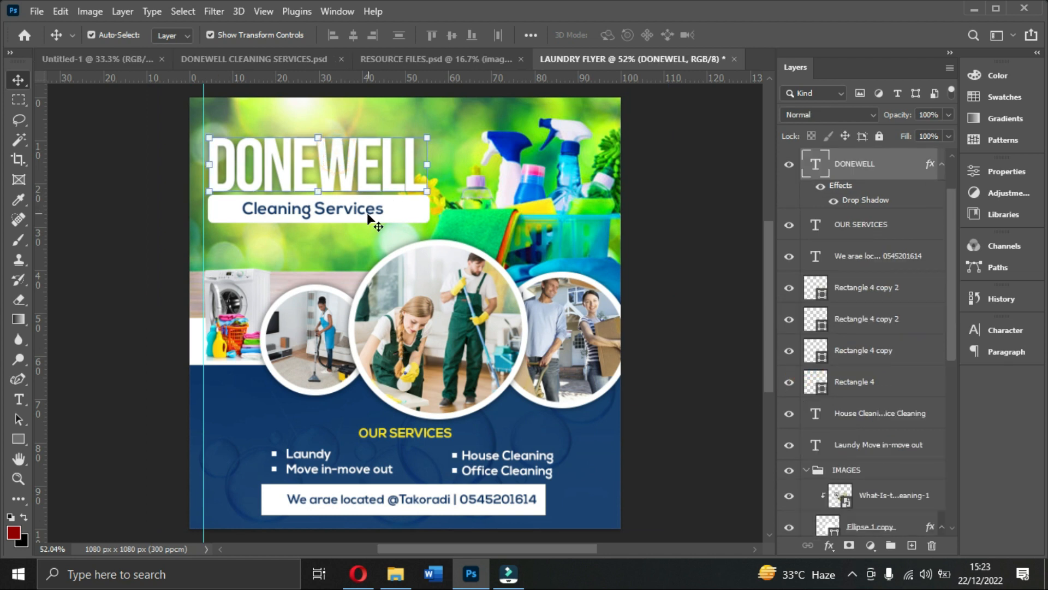
{"action": "left_click", "coordinate": [353, 215]}
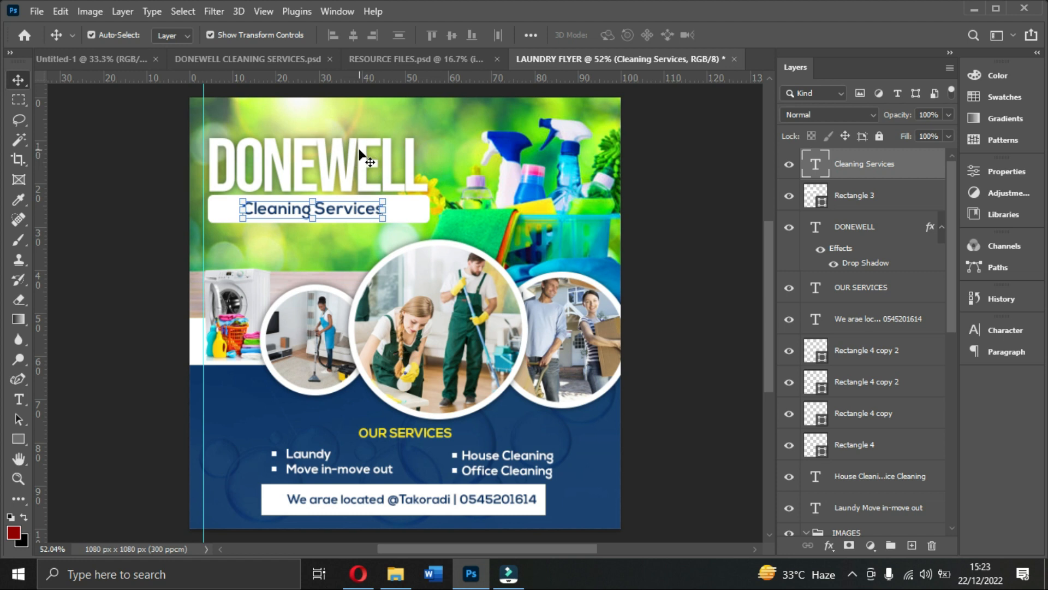
- Hide the green cleaning-supplies photo layer in the BACKGROUDS group
{"action": "left_click", "coordinate": [519, 143]}
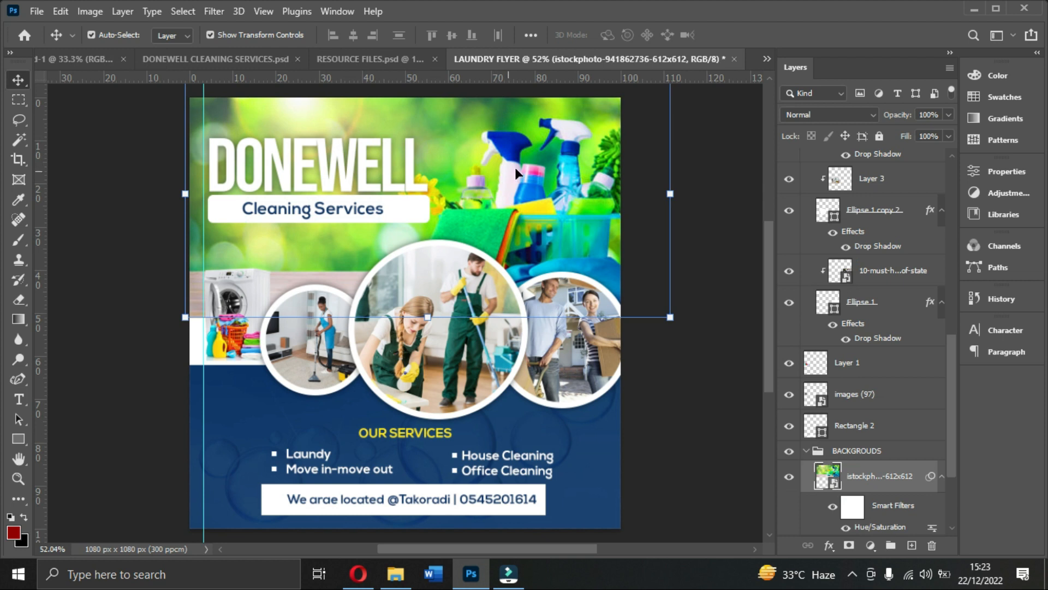
{"action": "scroll", "coordinate": [816, 486], "scroll_direction": "down", "scroll_amount": 2}
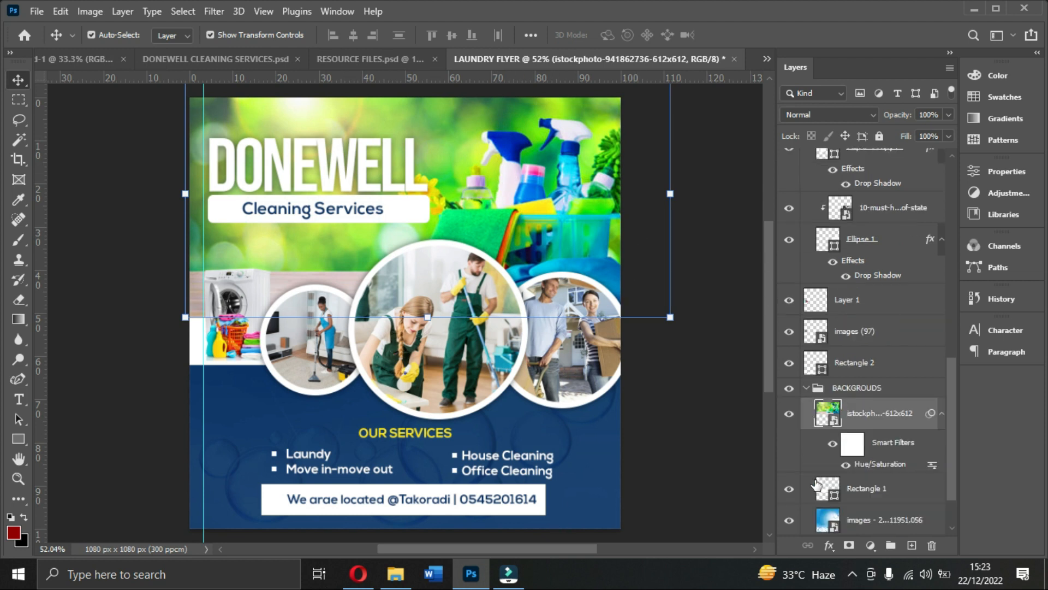
{"action": "left_click", "coordinate": [789, 413]}
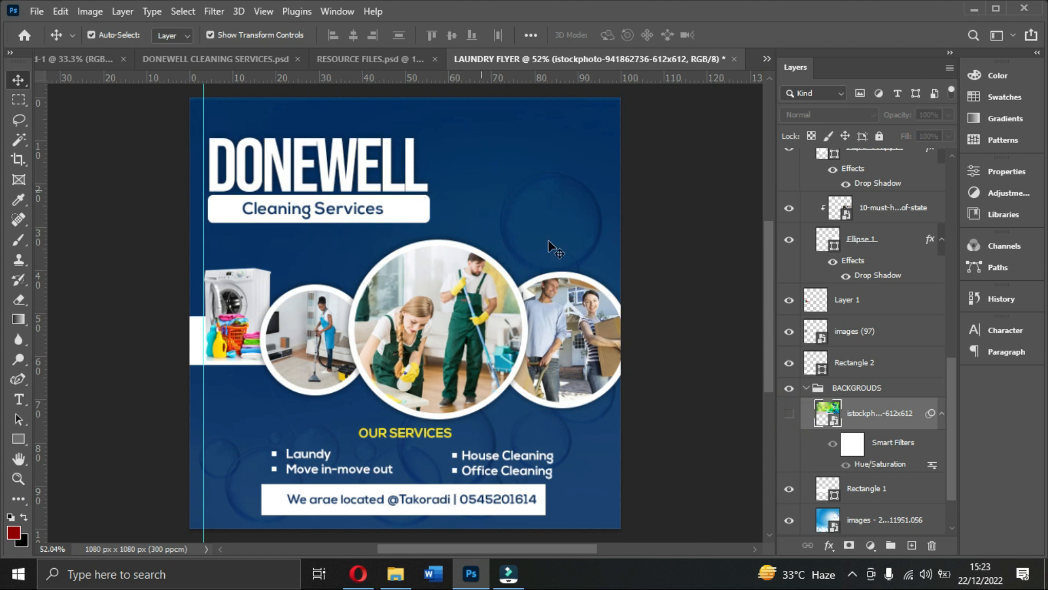
- Try the mop and bucket picture images (1) from the Laundry folder as the upper background, and delete it
{"action": "left_click", "coordinate": [395, 574]}
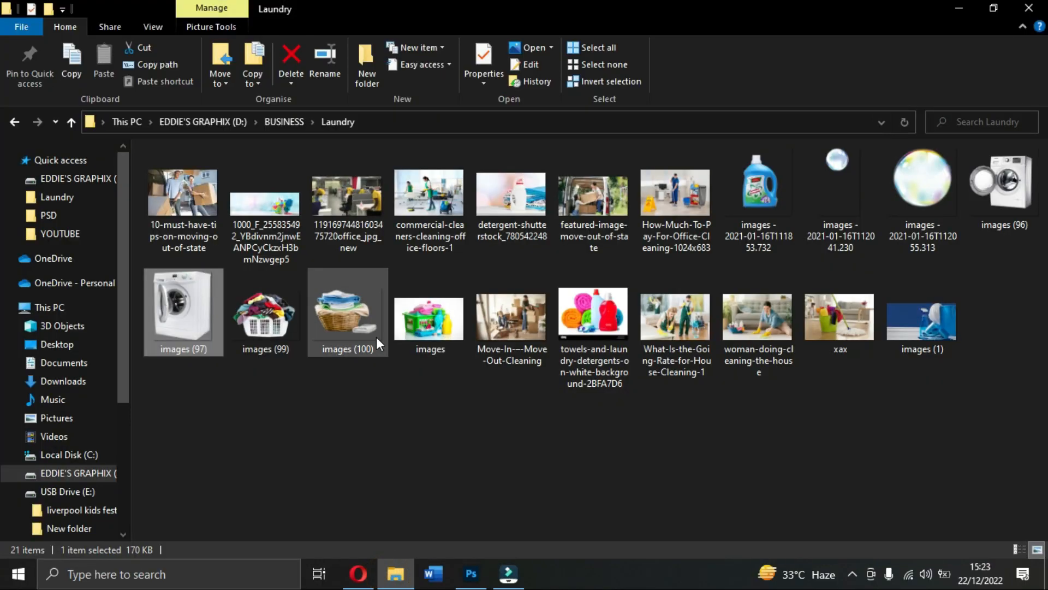
{"action": "left_click", "coordinate": [919, 333]}
{"action": "left_click_drag", "start_coordinate": [929, 318], "coordinate": [503, 149]}
{"action": "key", "text": "Return"}
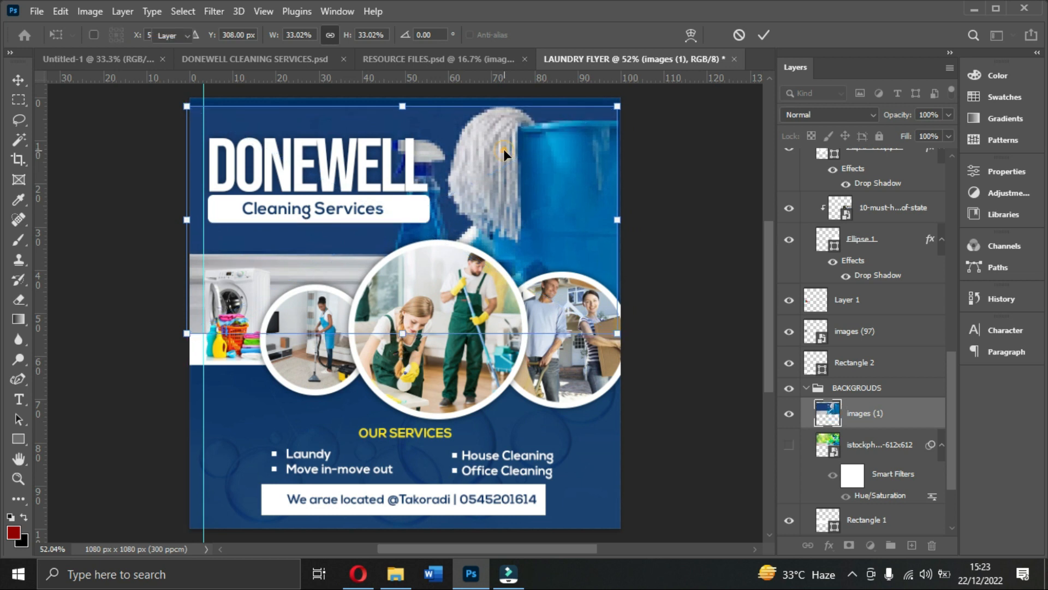
{"action": "key", "text": "Delete"}
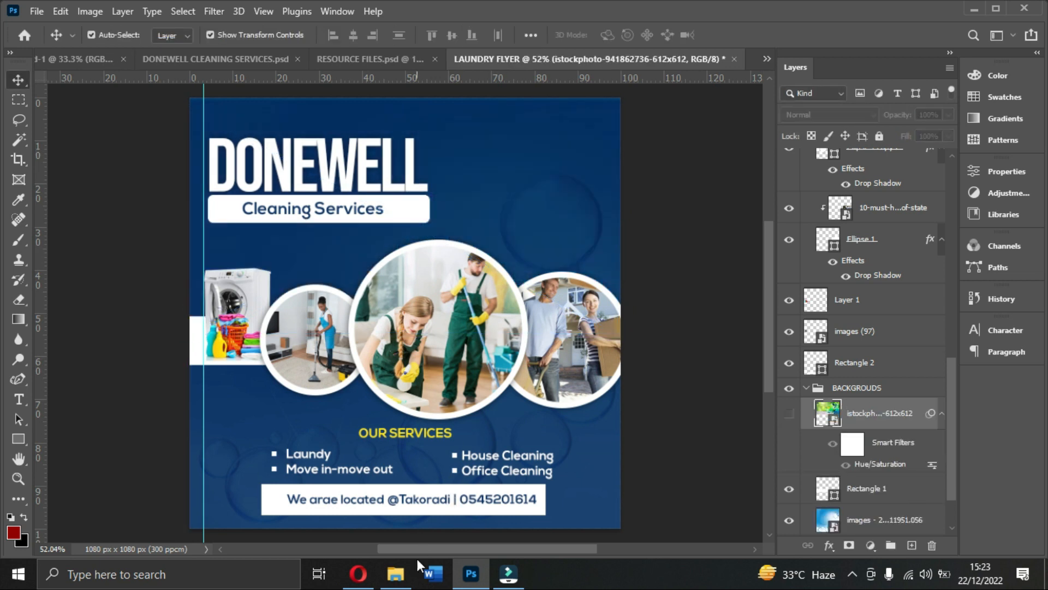
- Try the light-blue 1000_F_255835492 cleaning-supplies image as the upper background, enlarged behind the title, and delete it
{"action": "left_click", "coordinate": [395, 573]}
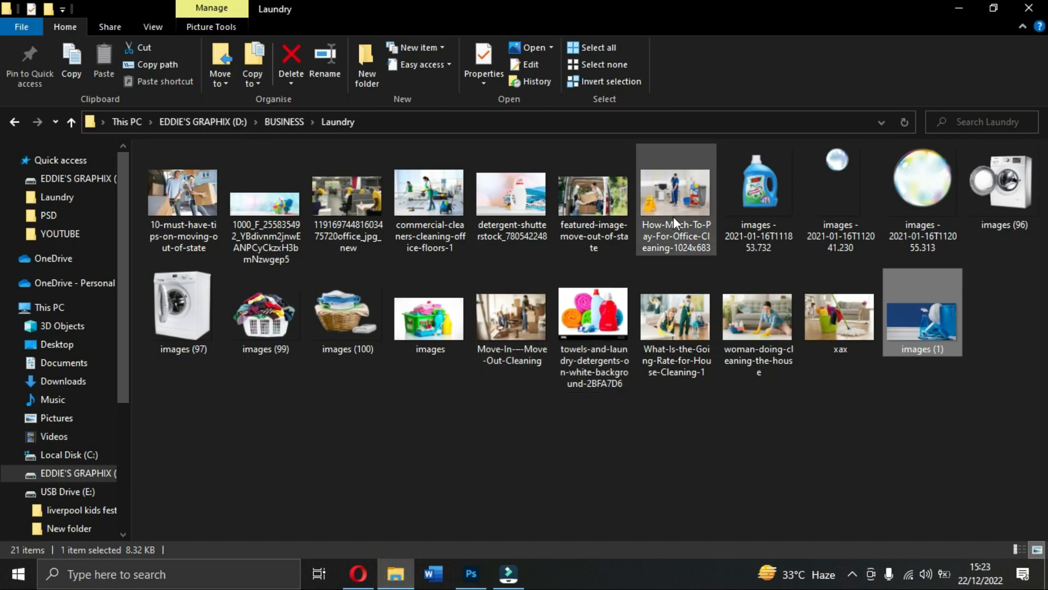
{"action": "left_click_drag", "start_coordinate": [513, 205], "coordinate": [329, 212]}
{"action": "left_click_drag", "start_coordinate": [268, 205], "coordinate": [482, 184]}
{"action": "left_click_drag", "start_coordinate": [401, 155], "coordinate": [402, 68]}
{"action": "left_click_drag", "start_coordinate": [507, 207], "coordinate": [471, 203]}
{"action": "key", "text": "Return"}
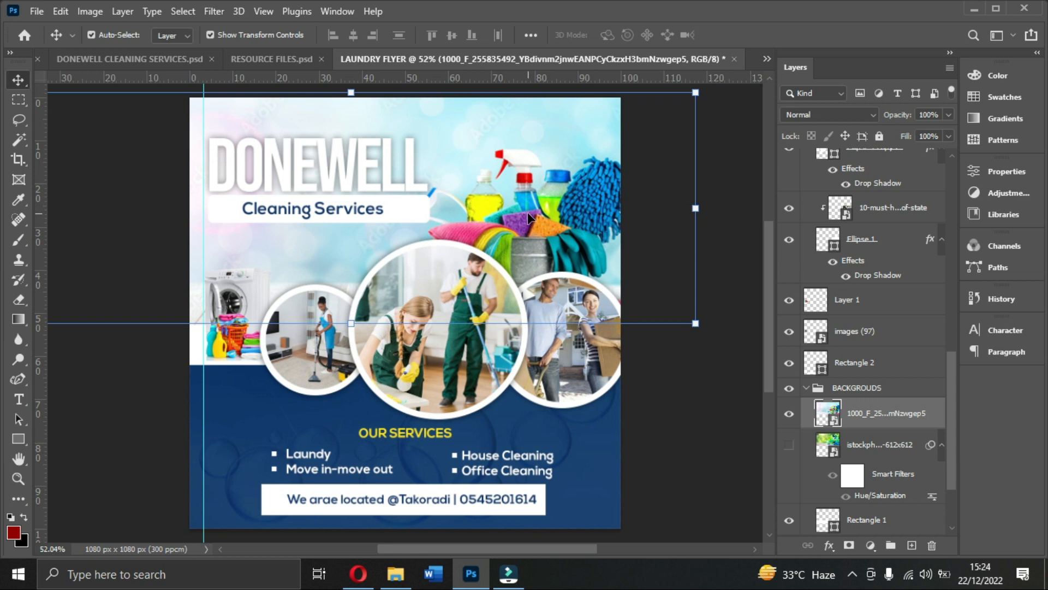
{"action": "key", "text": "Delete"}
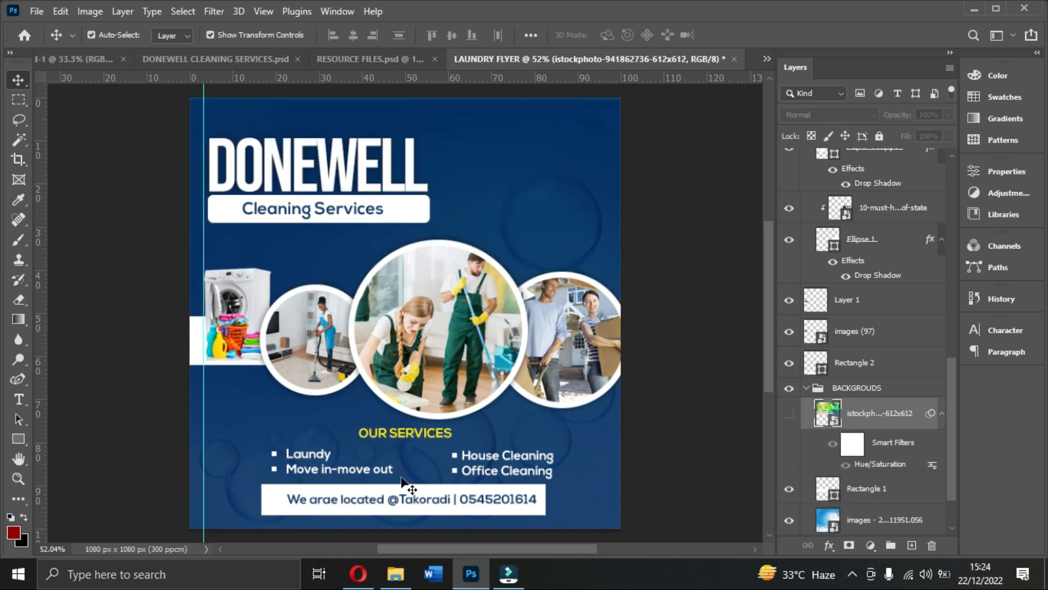
- Try the detergent-shutterstock_780542248 picture from the Laundry folder as the upper background, and delete it
{"action": "left_click", "coordinate": [391, 568]}
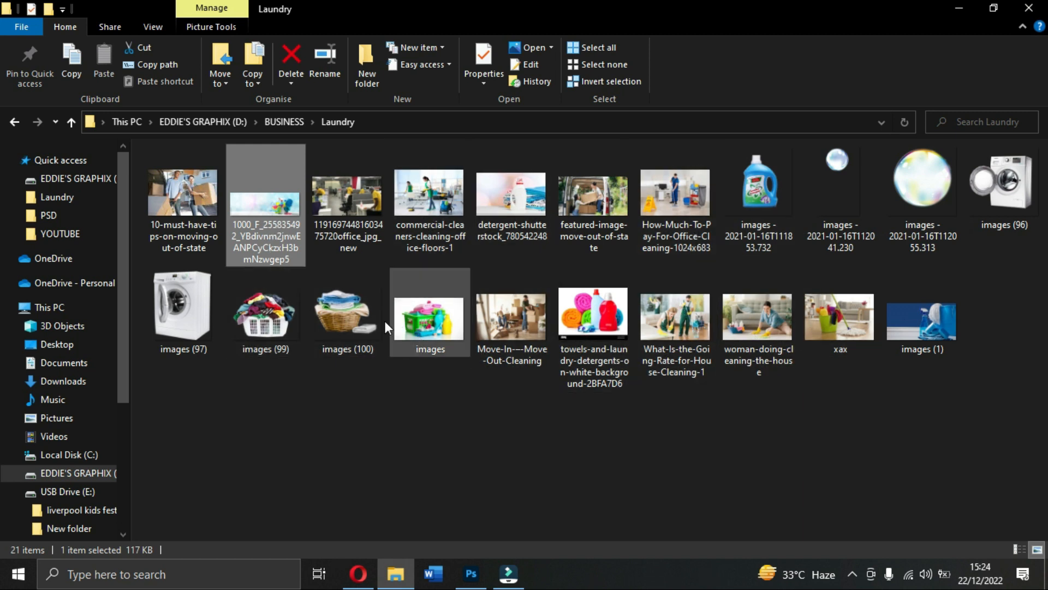
{"action": "left_click", "coordinate": [521, 205]}
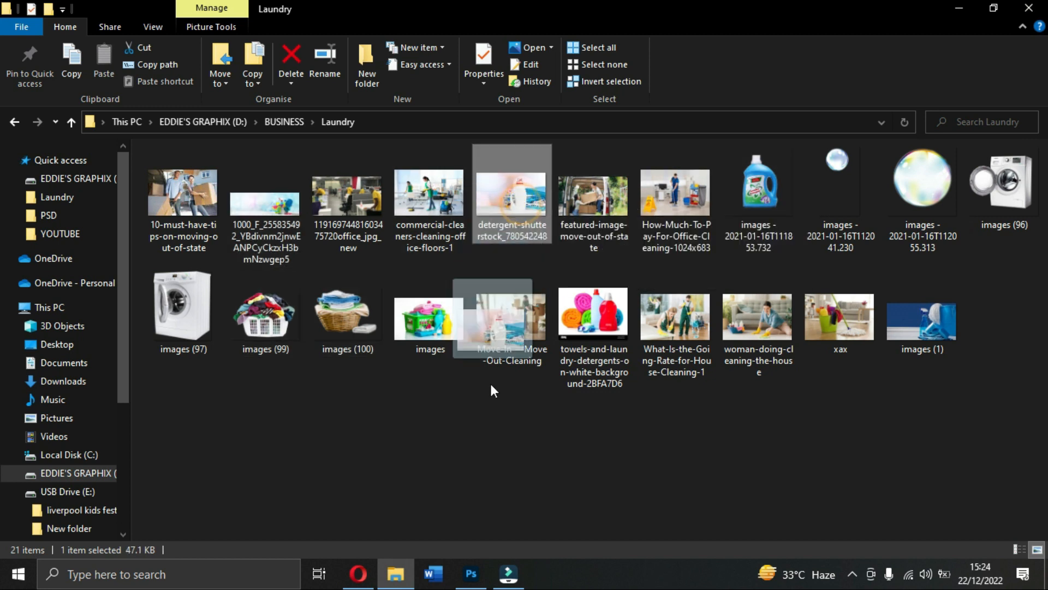
{"action": "left_click_drag", "start_coordinate": [469, 576], "coordinate": [464, 282]}
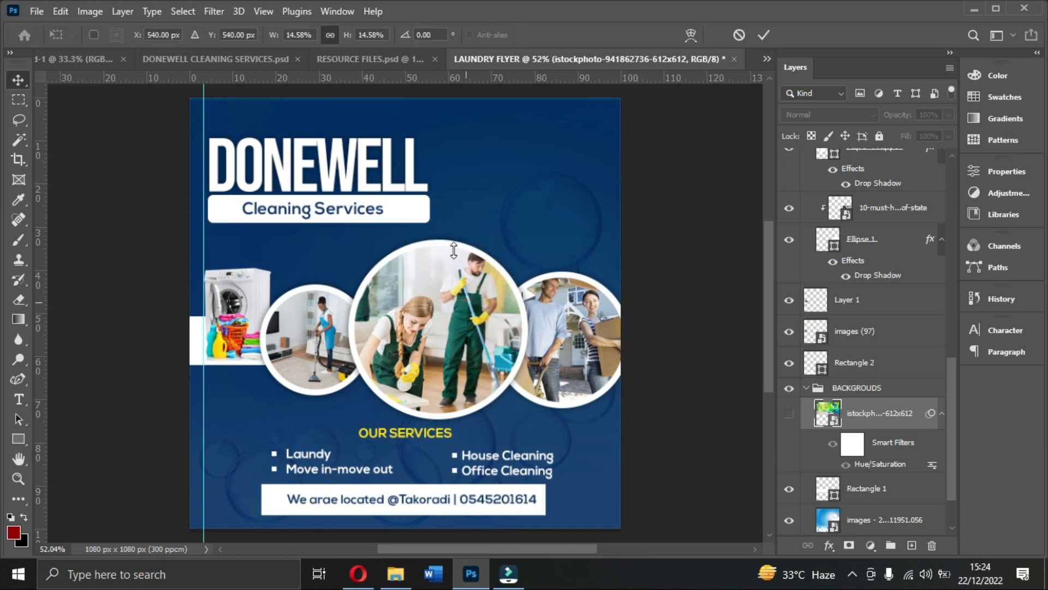
{"action": "left_click_drag", "start_coordinate": [482, 240], "coordinate": [503, 141]}
{"action": "key", "text": "Return"}
{"action": "key", "text": "Delete"}
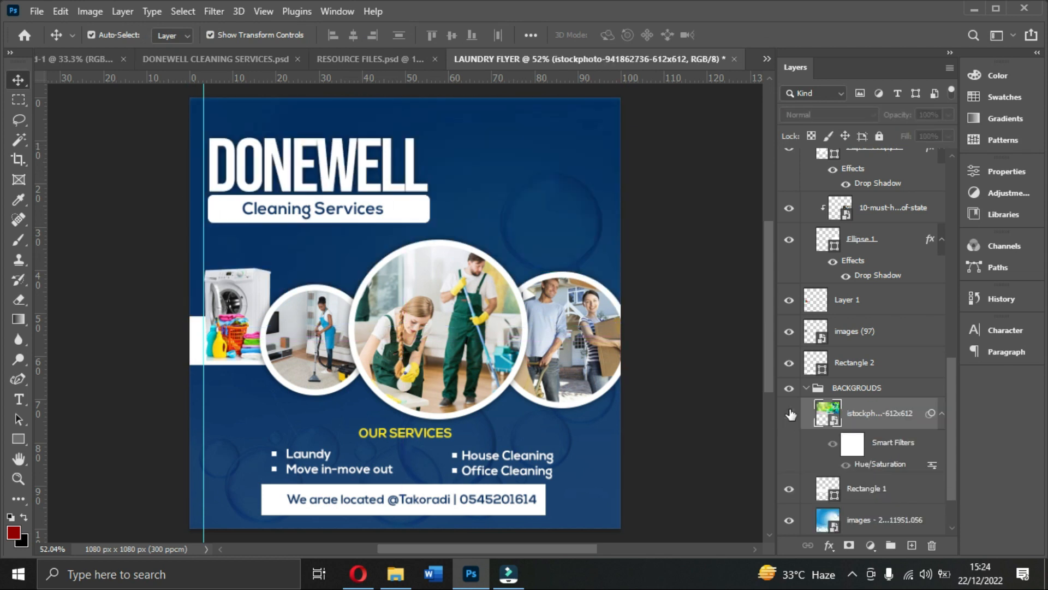
- Show the green cleaning-supplies background photo again and deselect it
{"action": "left_click", "coordinate": [790, 413]}
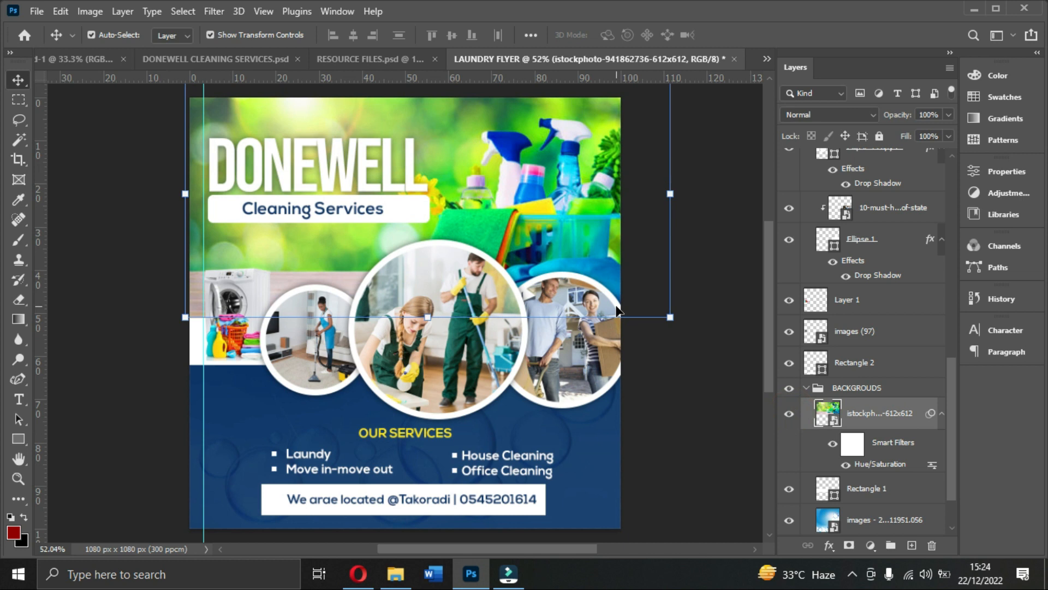
{"action": "left_click", "coordinate": [708, 412]}
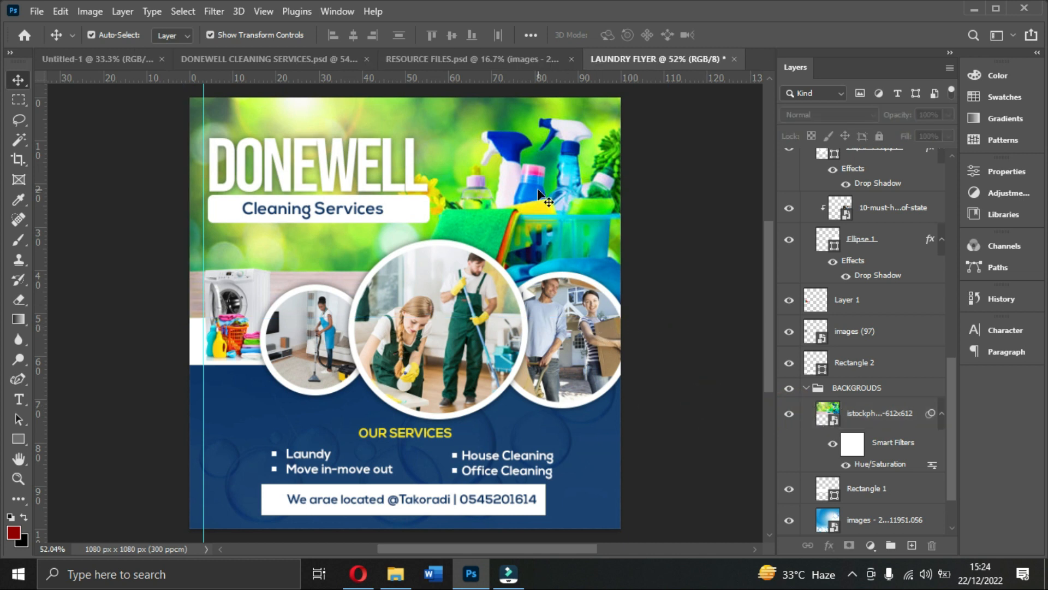
- Shift the blue bubbles image slightly in RESOURCE FILES.psd, and close that document with its changes saved
{"action": "left_click", "coordinate": [475, 57]}
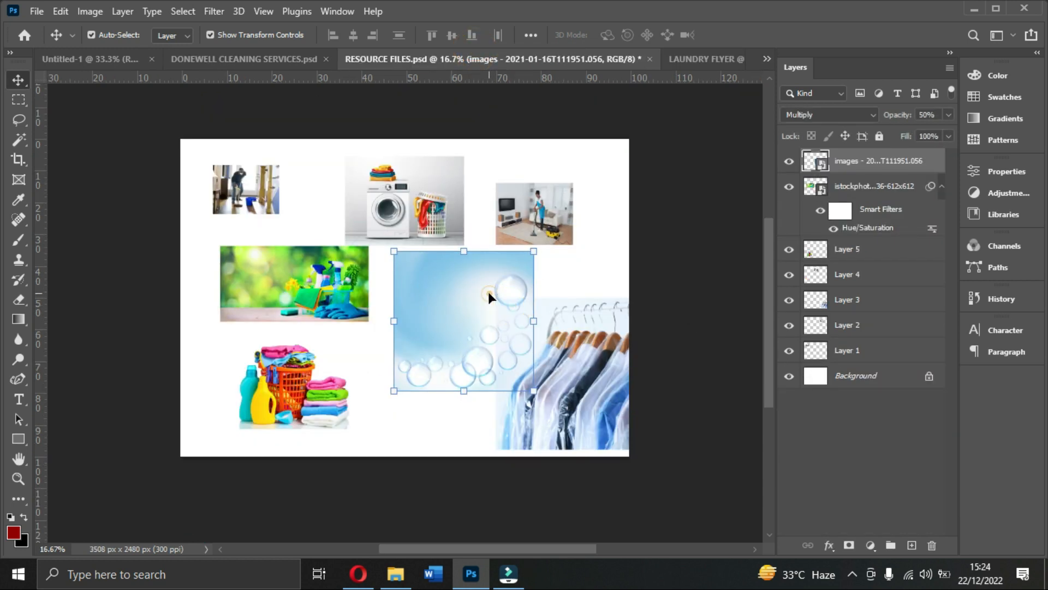
{"action": "left_click", "coordinate": [949, 114]}
{"action": "left_click", "coordinate": [950, 114]}
{"action": "left_click_drag", "start_coordinate": [486, 304], "coordinate": [474, 310]}
{"action": "left_click", "coordinate": [650, 59]}
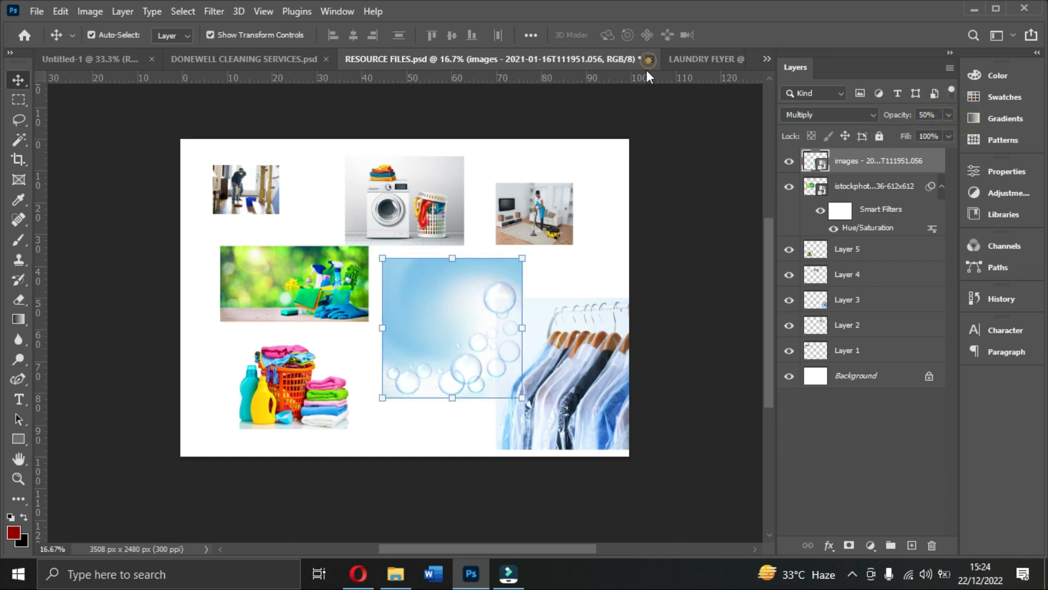
{"action": "left_click", "coordinate": [463, 221]}
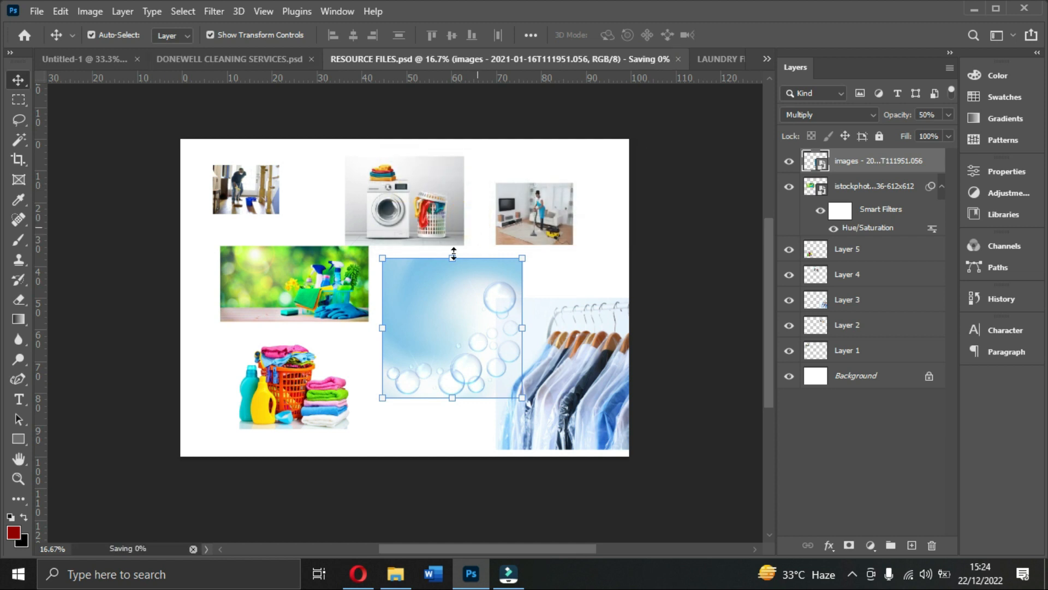